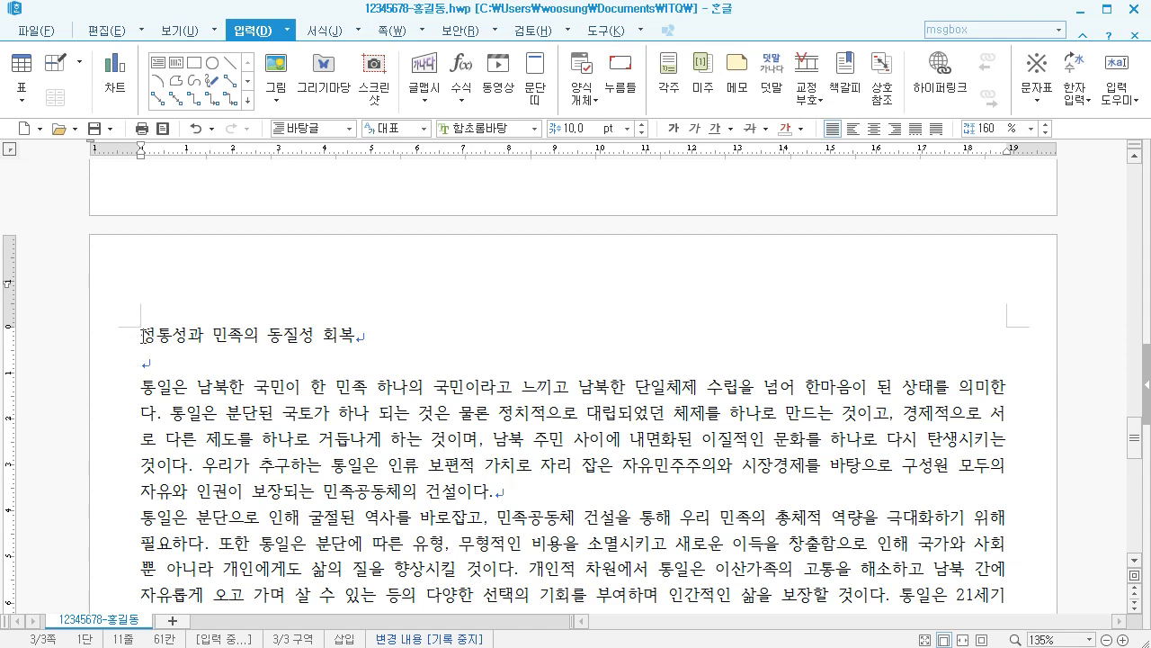
Review the document's title, body paragraphs, section headings, separating blank lines and the regional table through to the last line
{"action": "left_click", "coordinate": [145, 335]}
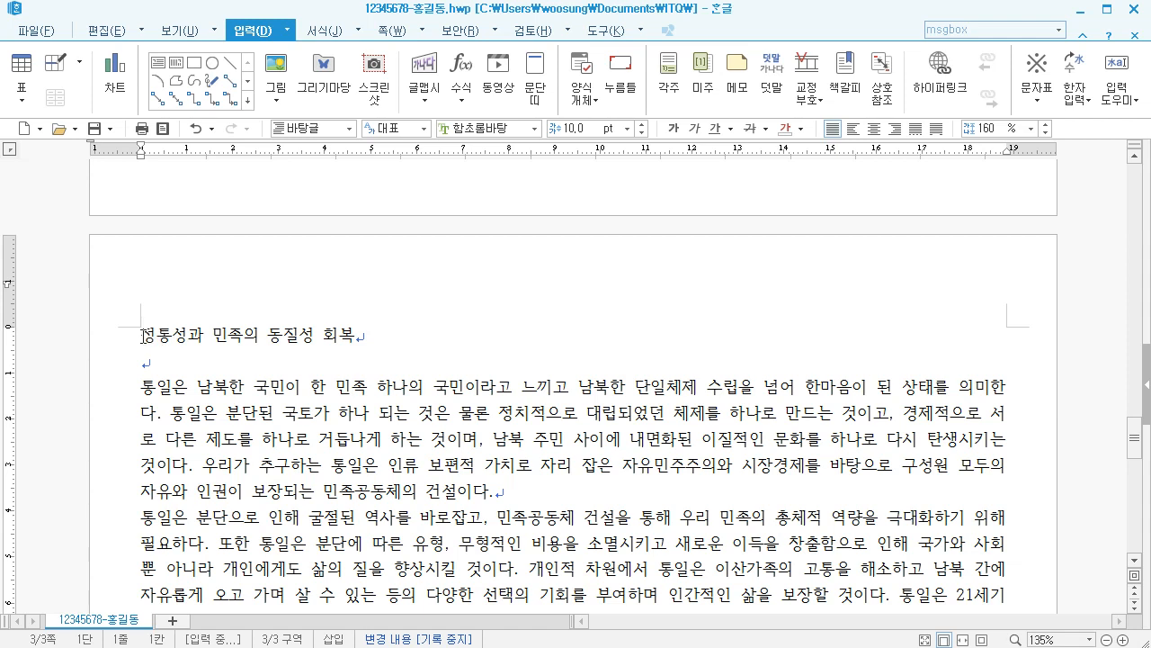
{"action": "left_click_drag", "start_coordinate": [145, 335], "coordinate": [366, 343]}
{"action": "left_click", "coordinate": [379, 349]}
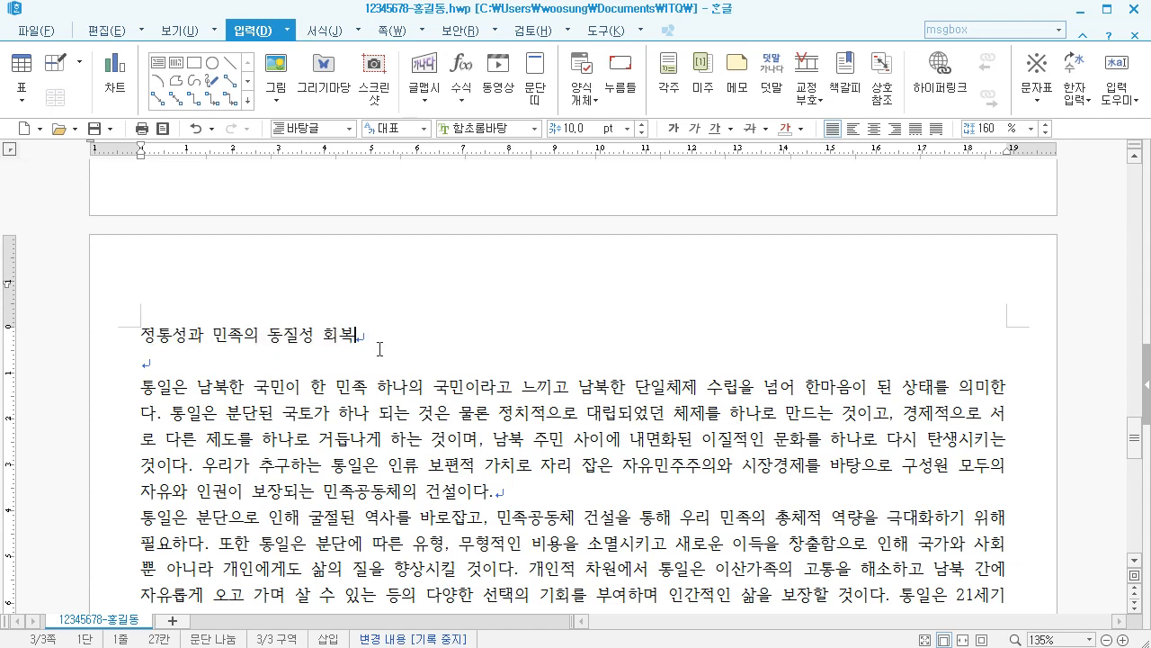
{"action": "left_click", "coordinate": [208, 369]}
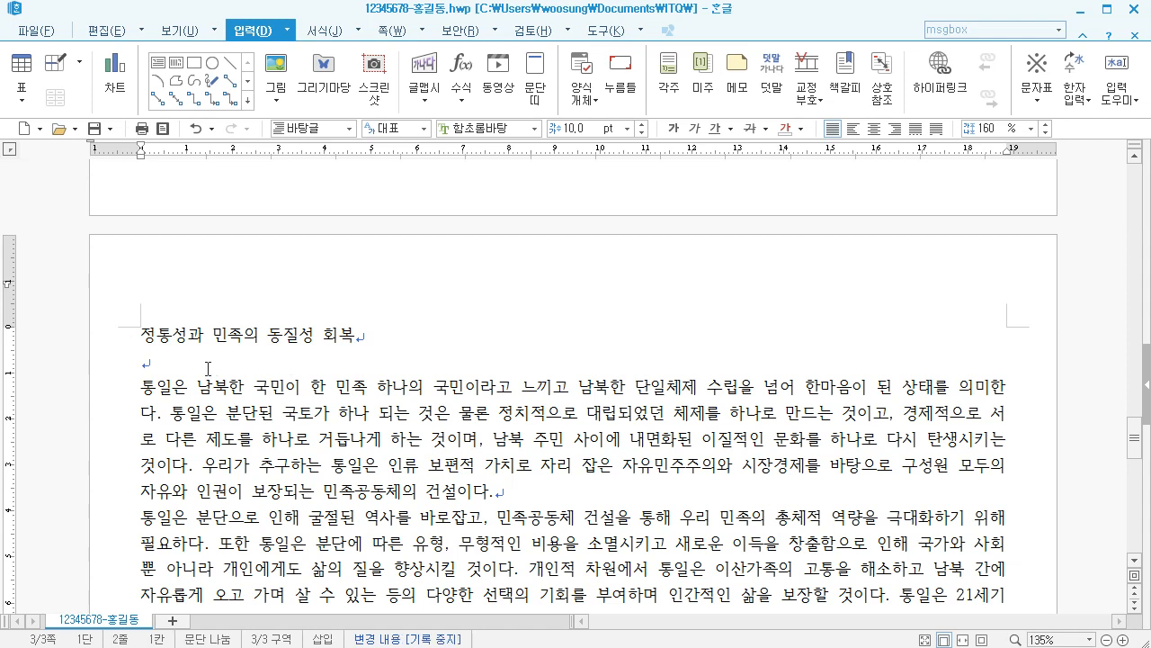
{"action": "scroll", "coordinate": [208, 381], "scroll_direction": "down", "scroll_amount": 8}
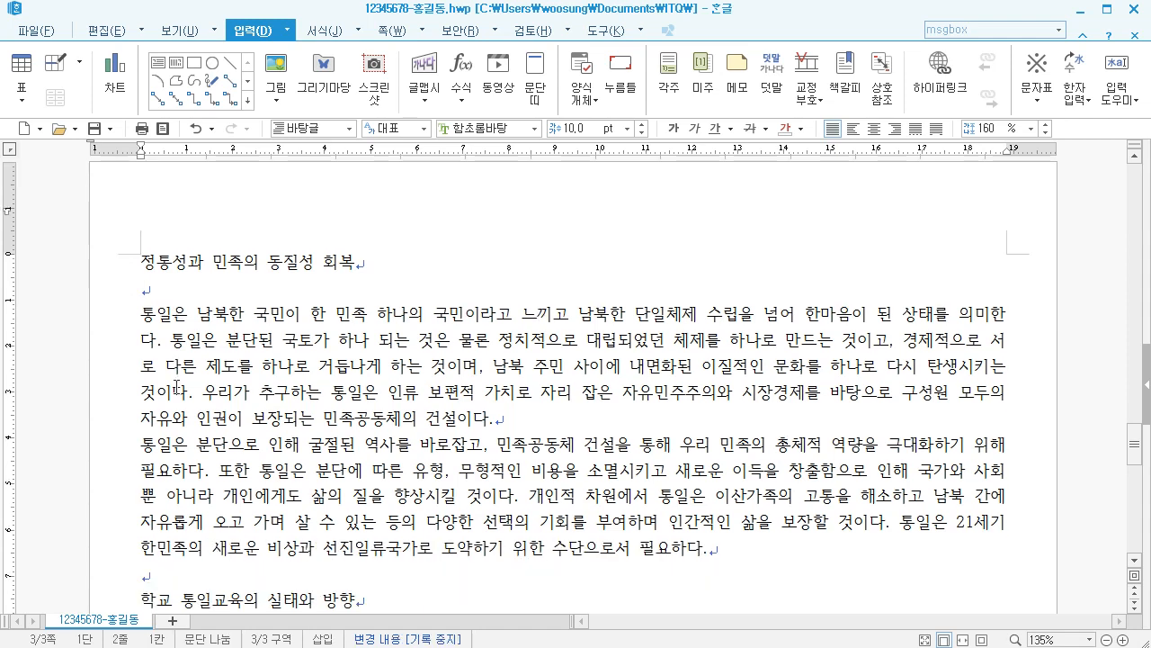
{"action": "scroll", "coordinate": [165, 387], "scroll_direction": "down", "scroll_amount": 6}
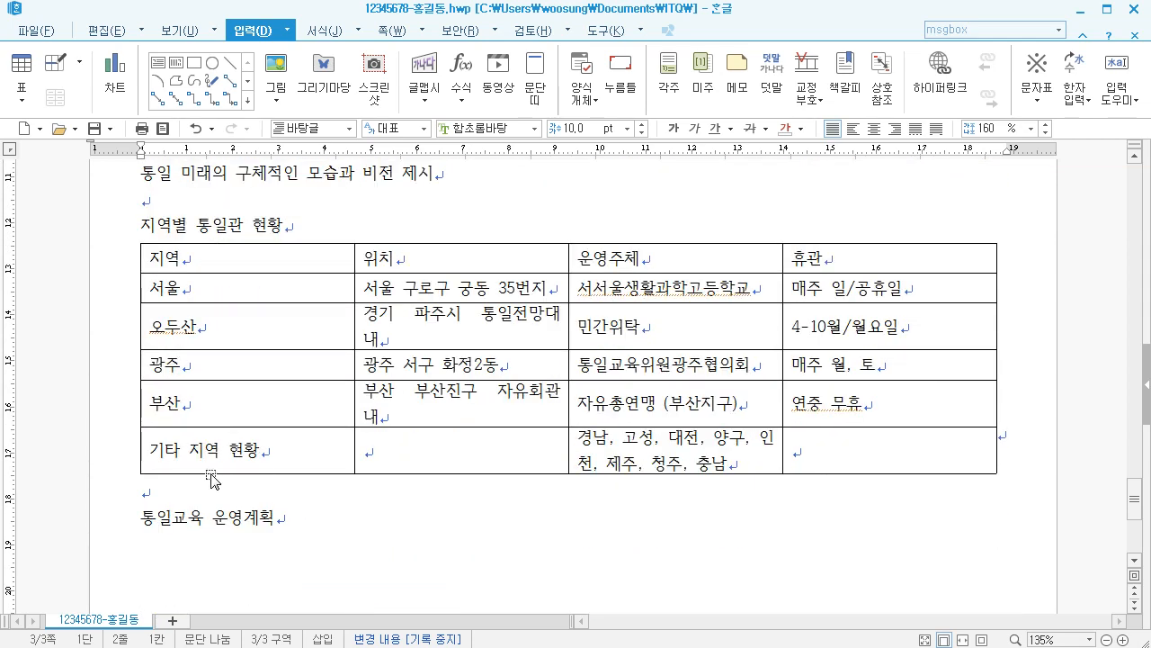
{"action": "scroll", "coordinate": [226, 466], "scroll_direction": "up", "scroll_amount": 11}
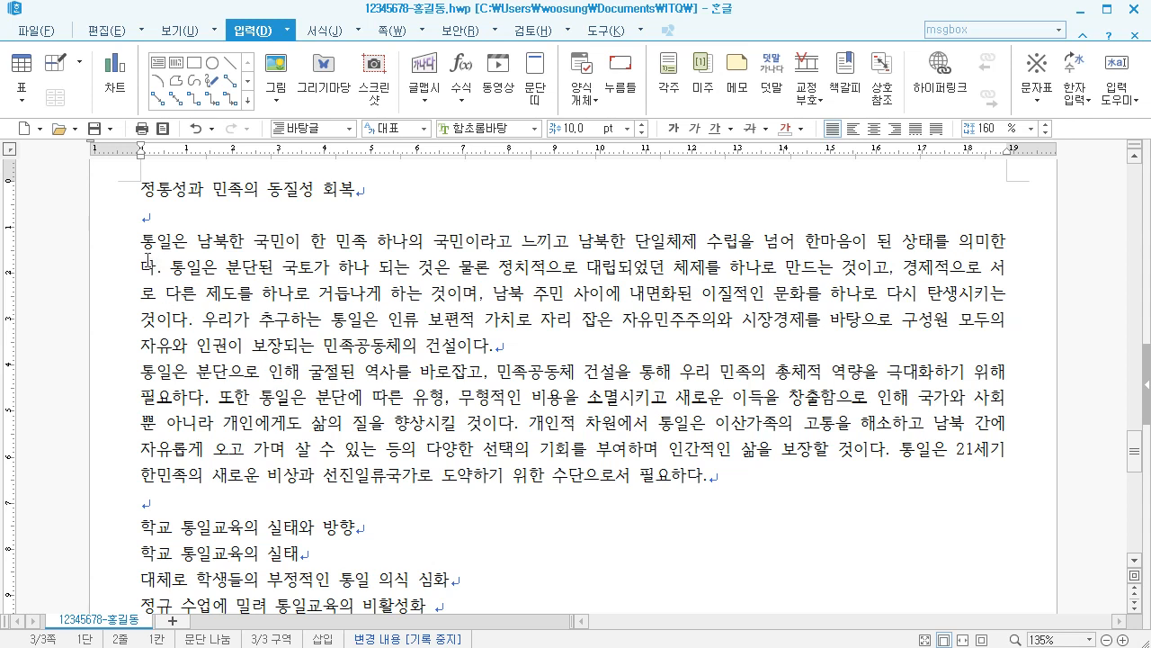
{"action": "left_click_drag", "start_coordinate": [141, 191], "coordinate": [369, 203]}
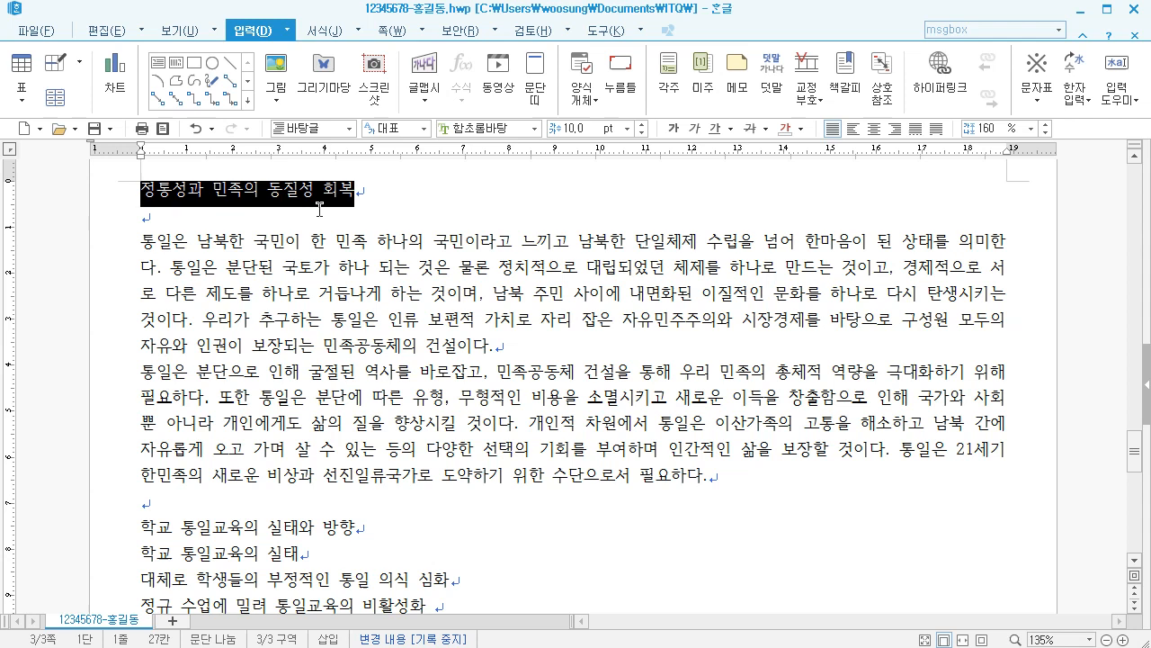
{"action": "left_click", "coordinate": [170, 227]}
{"action": "scroll", "coordinate": [205, 282], "scroll_direction": "down", "scroll_amount": 3}
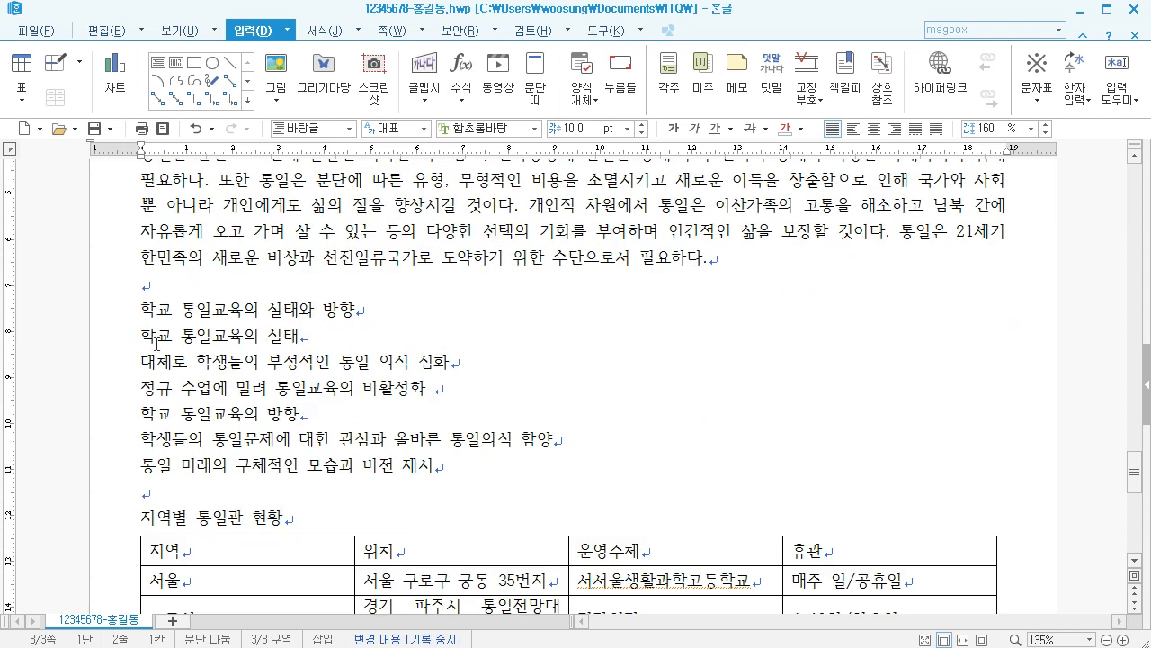
{"action": "left_click", "coordinate": [129, 316]}
{"action": "left_click", "coordinate": [198, 286]}
{"action": "scroll", "coordinate": [192, 361], "scroll_direction": "down", "scroll_amount": 1}
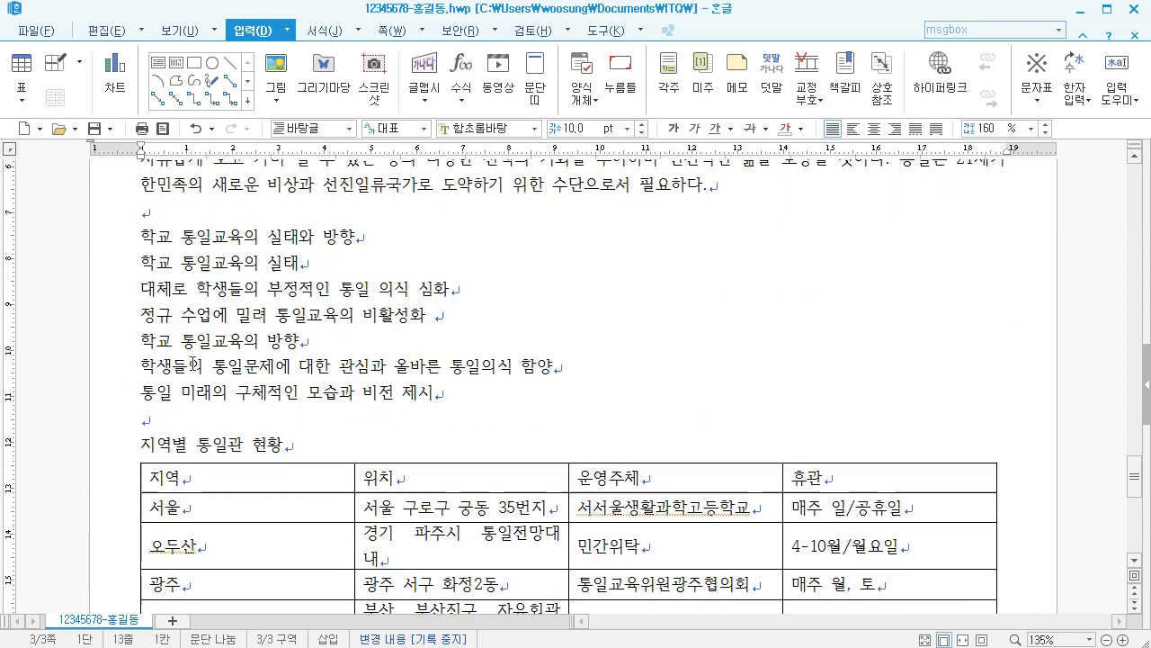
{"action": "left_click_drag", "start_coordinate": [137, 447], "coordinate": [306, 450]}
{"action": "left_click", "coordinate": [200, 427]}
{"action": "scroll", "coordinate": [193, 432], "scroll_direction": "down", "scroll_amount": 4}
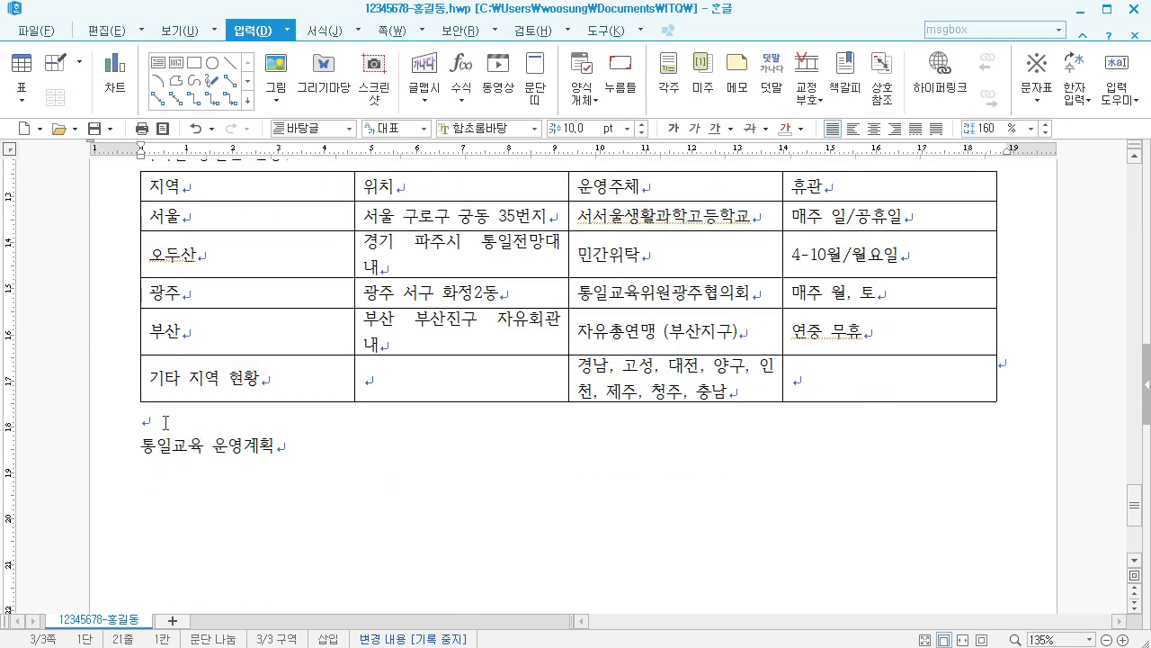
{"action": "scroll", "coordinate": [265, 420], "scroll_direction": "up", "scroll_amount": 8}
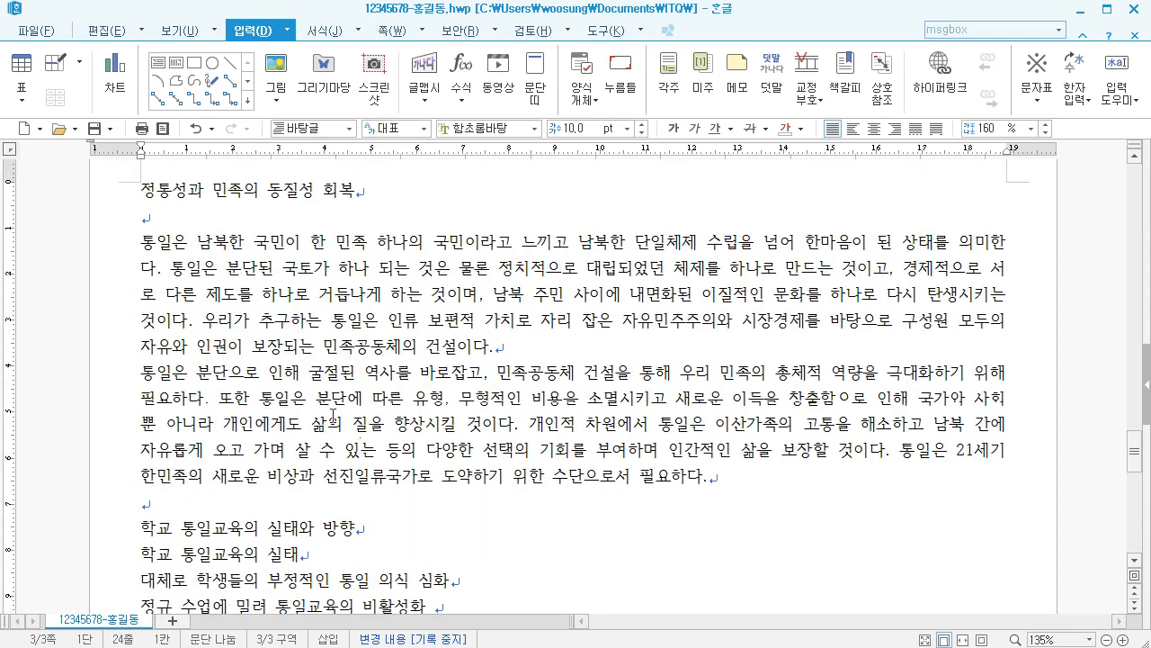
{"action": "left_click_drag", "start_coordinate": [144, 241], "coordinate": [495, 349]}
{"action": "left_click", "coordinate": [496, 349]}
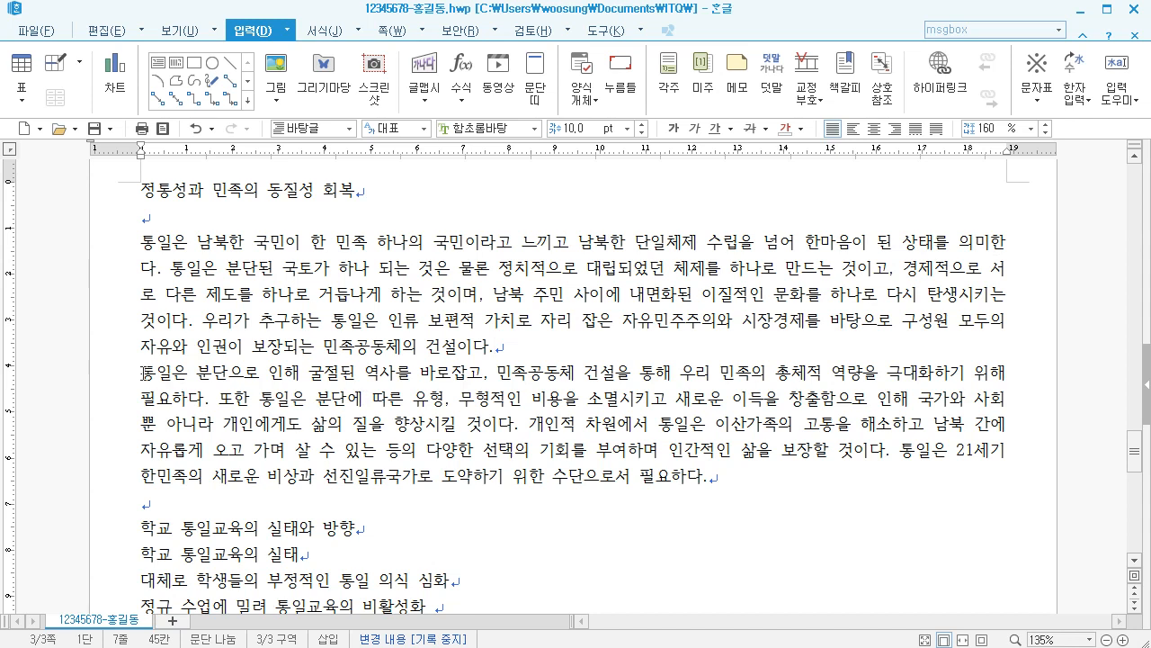
{"action": "left_click_drag", "start_coordinate": [144, 373], "coordinate": [284, 383]}
{"action": "left_click", "coordinate": [720, 489]}
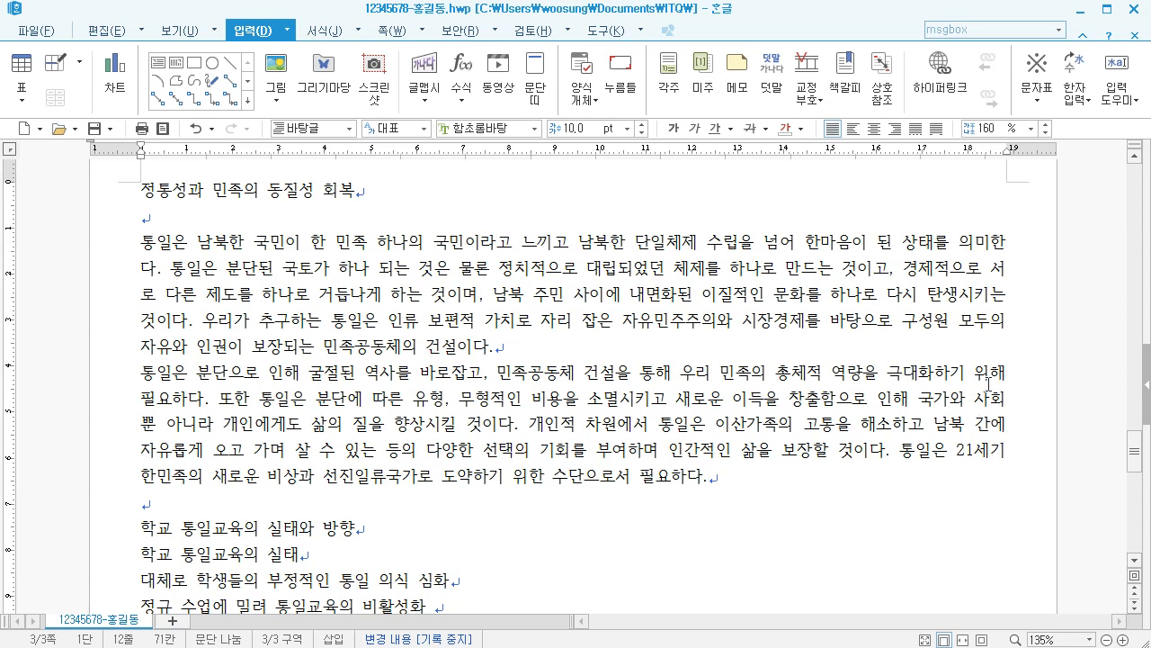
Try indenting the second body paragraph with two leading spaces and remove them again
{"action": "left_click", "coordinate": [143, 372]}
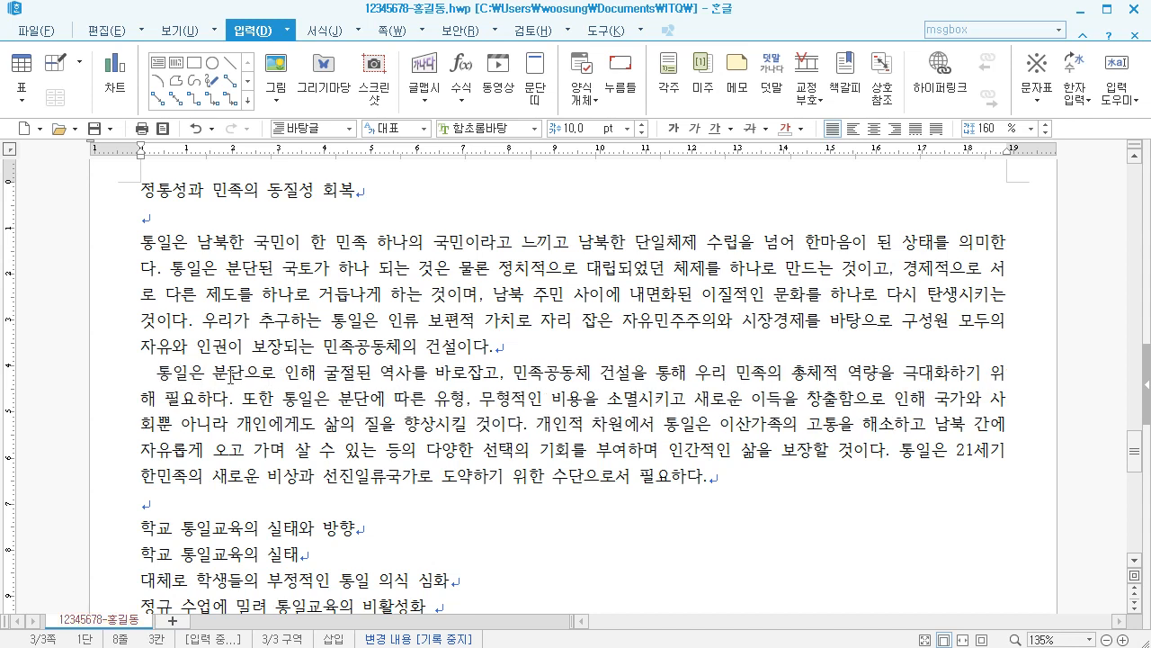
{"action": "left_click", "coordinate": [203, 371]}
{"action": "key", "text": "BackSpace"}
{"action": "key", "text": "BackSpace"}
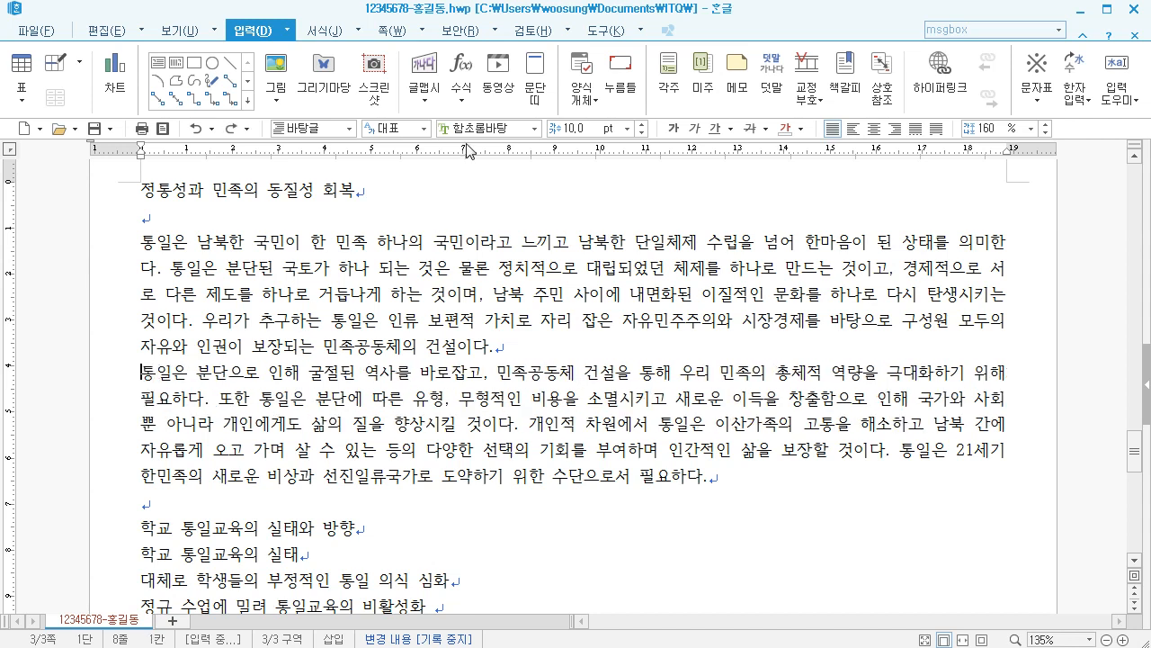
Give the second body paragraph a first-line indent (들여쓰기) through its paragraph shape settings
{"action": "left_click", "coordinate": [273, 388]}
{"action": "left_click", "coordinate": [310, 385]}
{"action": "left_click", "coordinate": [440, 411]}
{"action": "left_click", "coordinate": [250, 399]}
{"action": "left_click", "coordinate": [309, 396]}
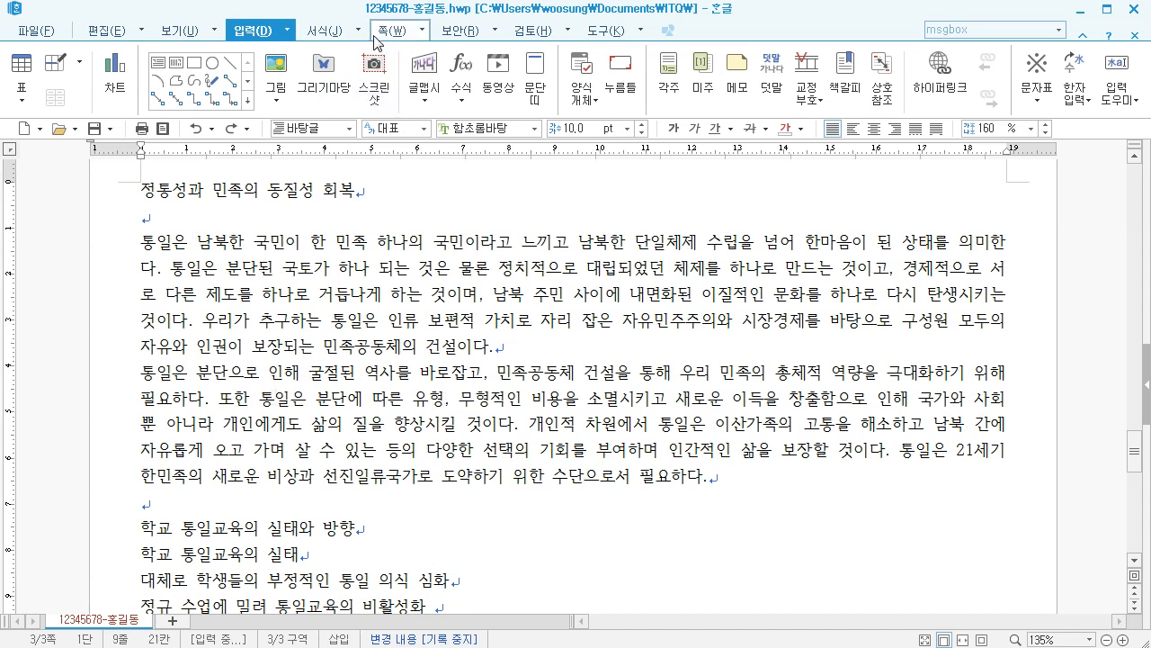
{"action": "left_click", "coordinate": [337, 31]}
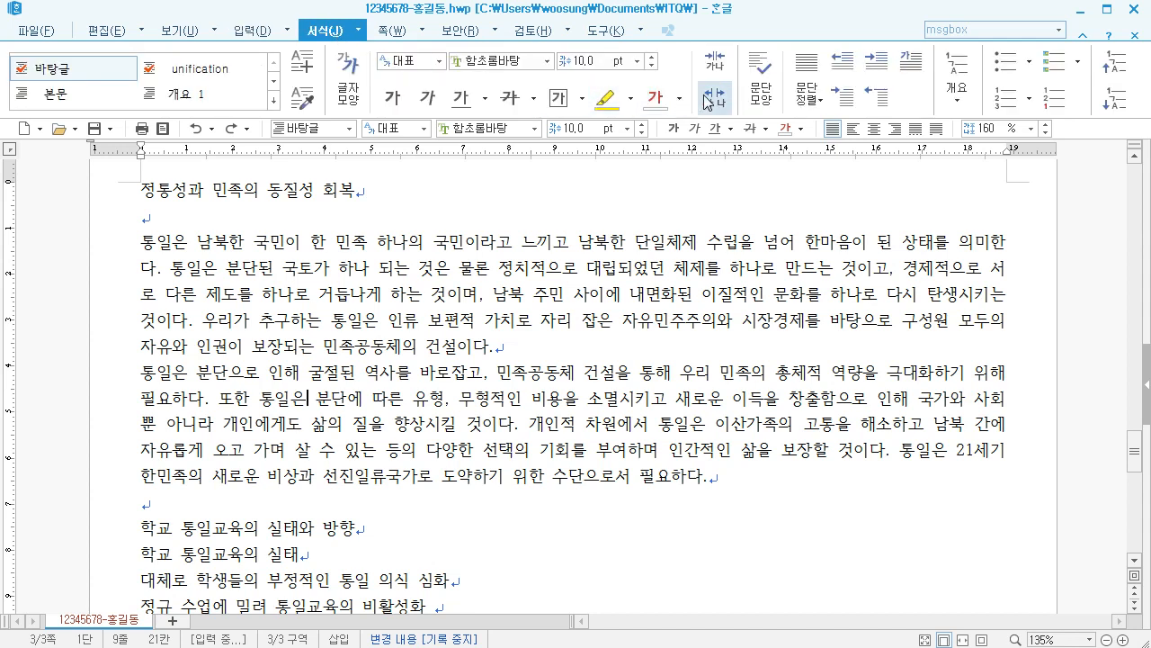
{"action": "left_click", "coordinate": [765, 95]}
{"action": "left_click", "coordinate": [576, 250]}
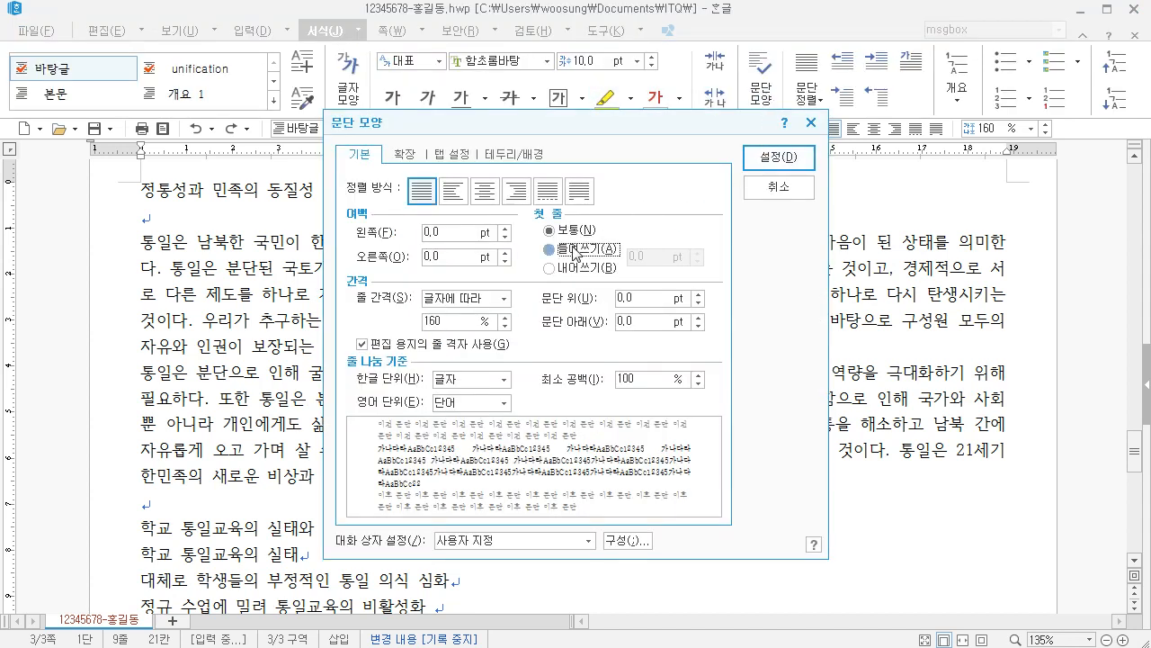
{"action": "left_click", "coordinate": [755, 158]}
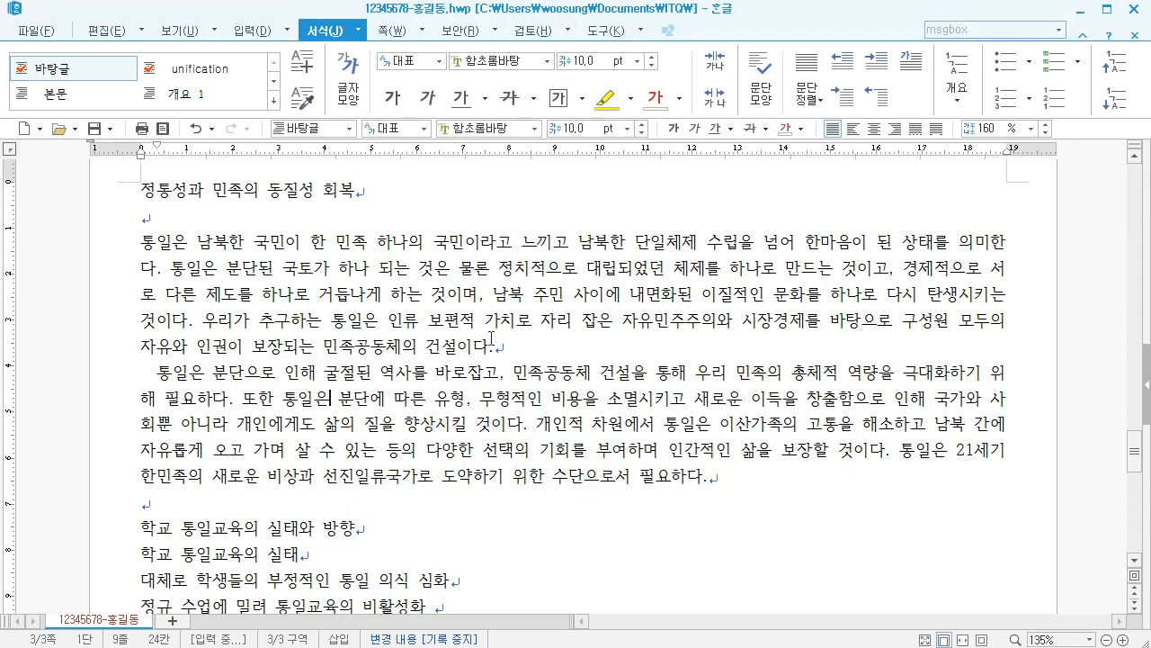
Try adding a new line below the second body paragraph with the 바탕글 style, and undo these changes
{"action": "left_click", "coordinate": [721, 484]}
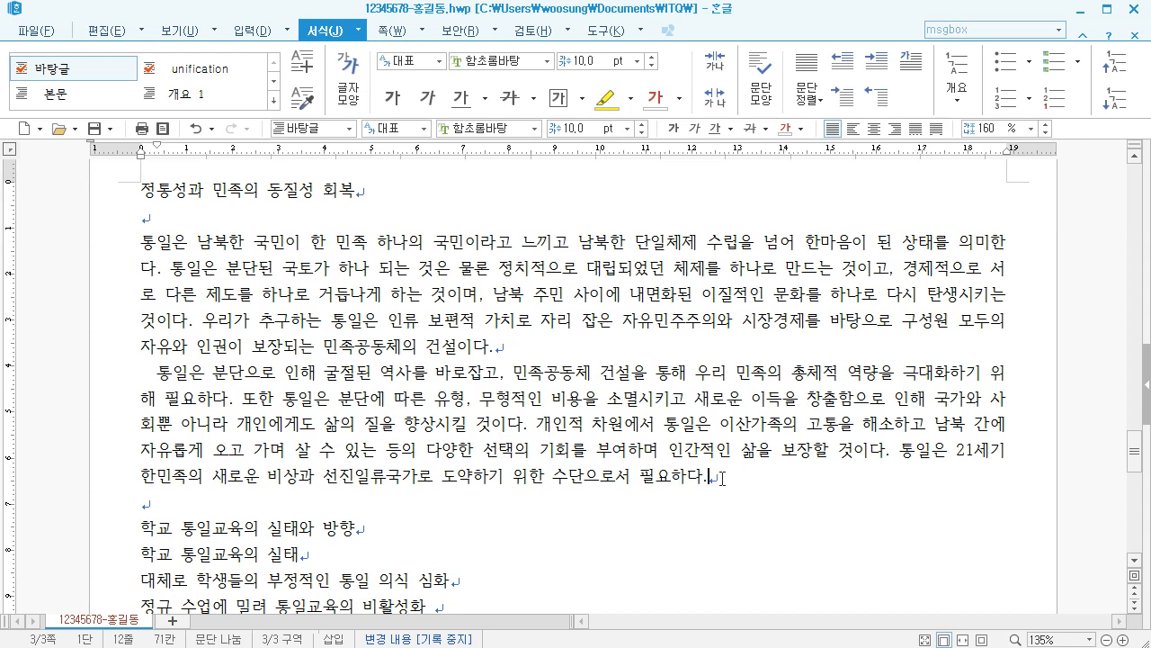
{"action": "key", "text": "Return"}
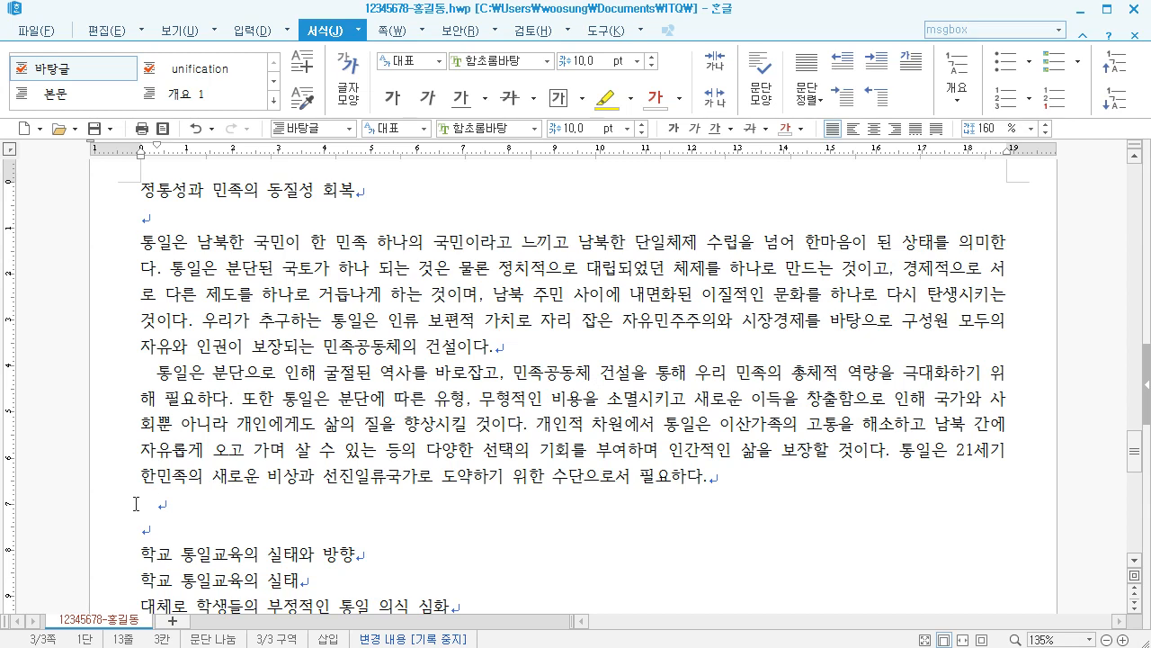
{"action": "scroll", "coordinate": [153, 550], "scroll_direction": "down", "scroll_amount": 4}
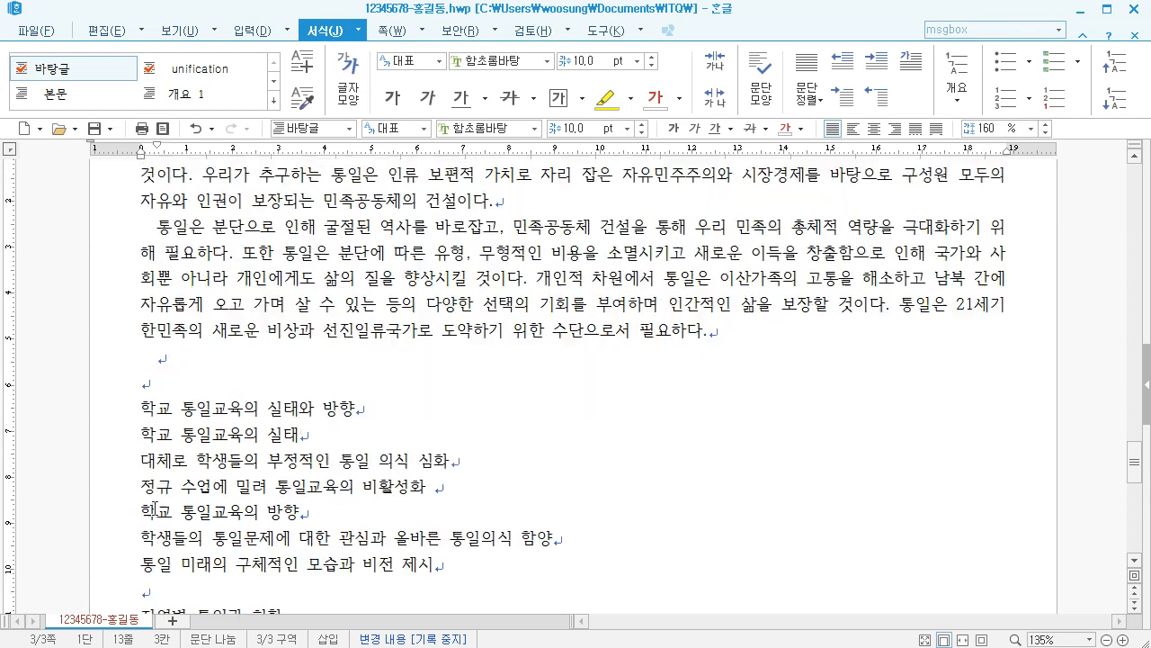
{"action": "scroll", "coordinate": [155, 494], "scroll_direction": "up", "scroll_amount": 2}
{"action": "scroll", "coordinate": [155, 494], "scroll_direction": "up", "scroll_amount": 2}
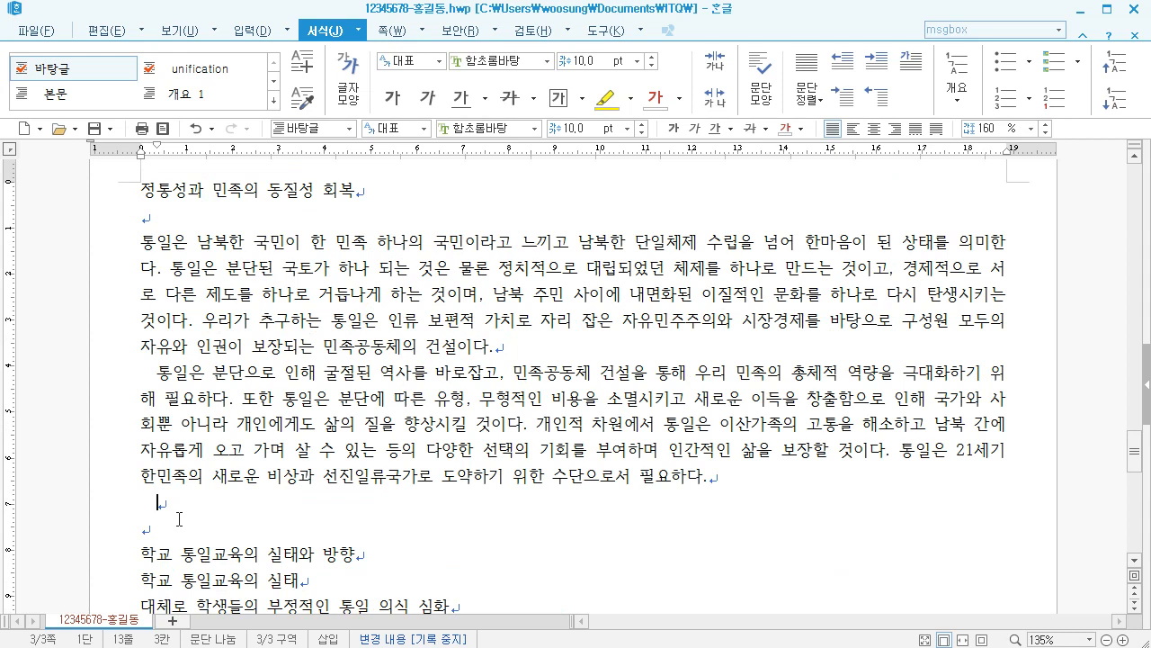
{"action": "left_click", "coordinate": [350, 128]}
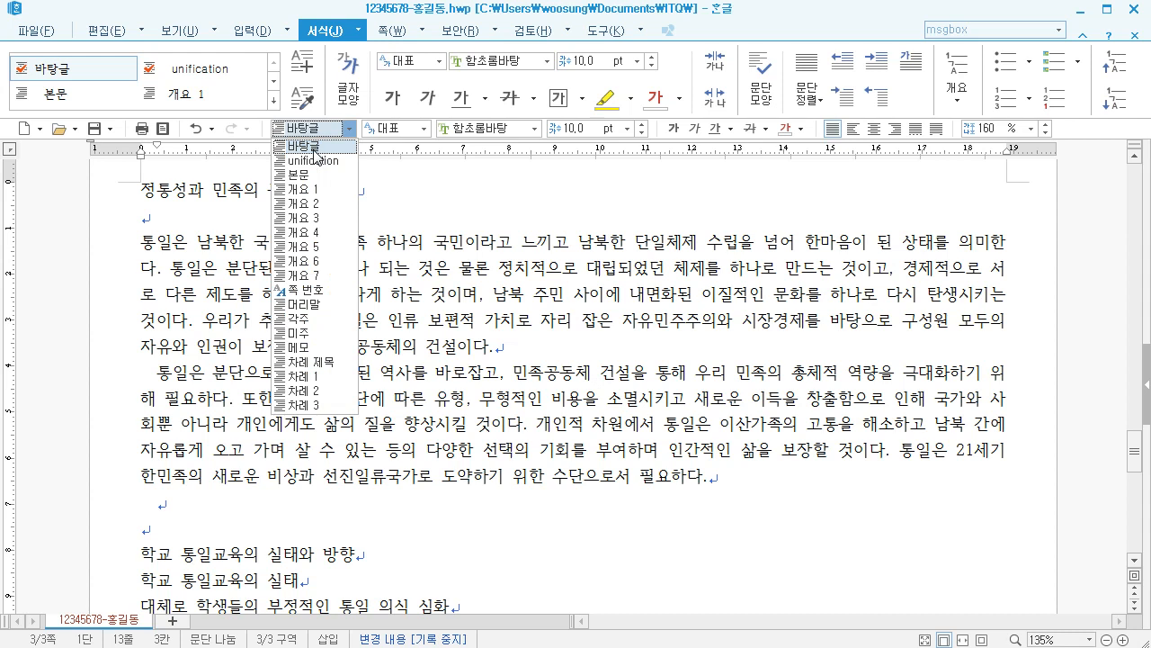
{"action": "left_click", "coordinate": [322, 161]}
{"action": "left_click", "coordinate": [528, 364]}
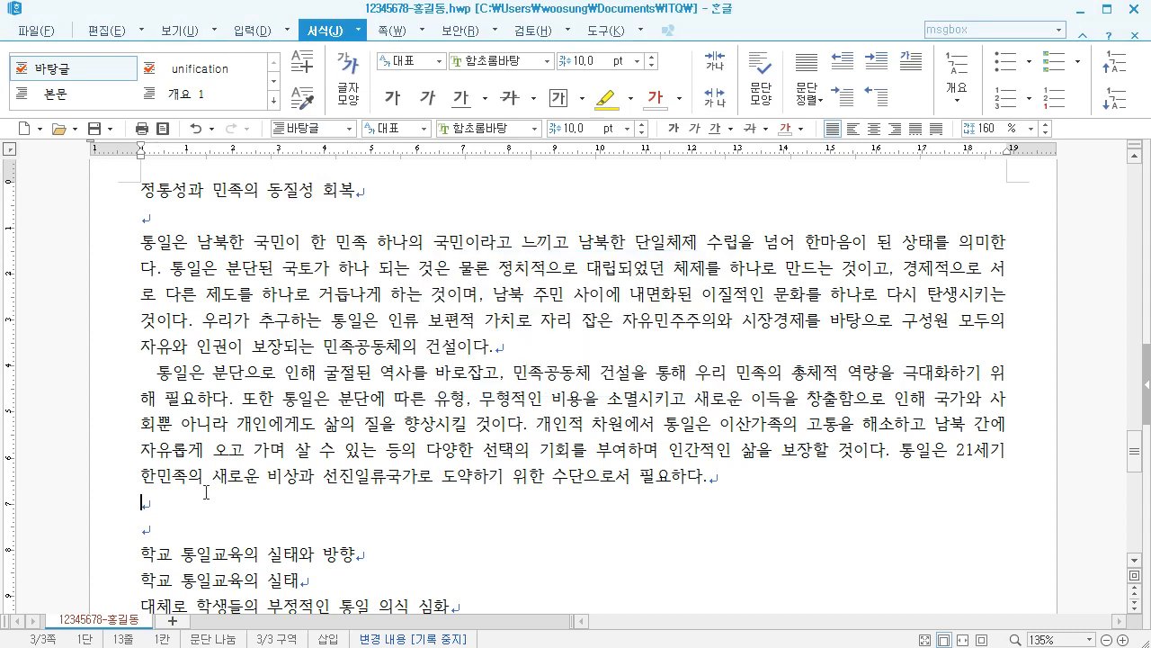
{"action": "key", "text": "ctrl+z"}
Replace the second body paragraph's first-line indent with two leading spaces, testing it with a temporary new line after the paragraph
{"action": "left_click", "coordinate": [158, 370]}
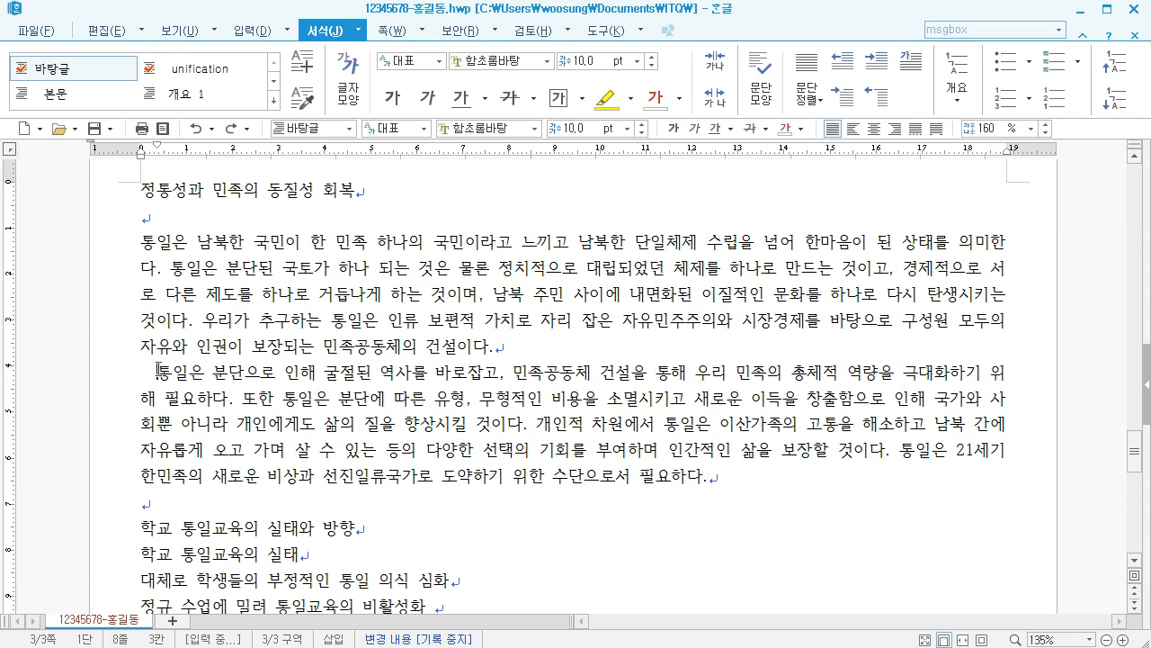
{"action": "key", "text": "BackSpace"}
{"action": "key", "text": "BackSpace"}
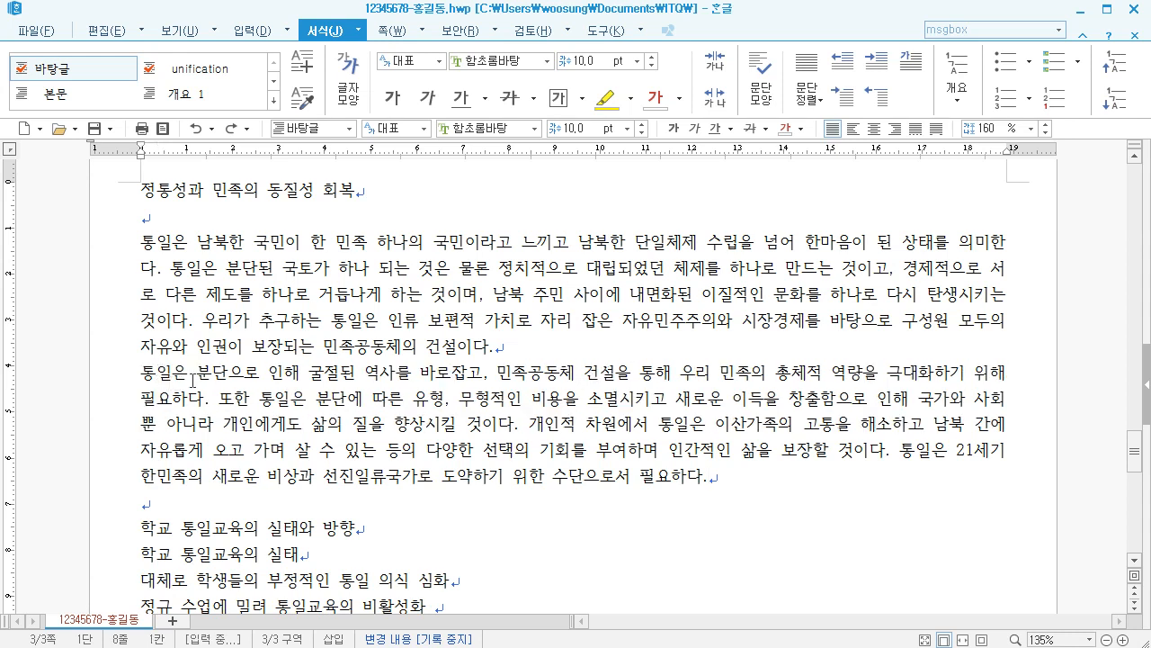
{"action": "left_click", "coordinate": [727, 484]}
{"action": "key", "text": "Return"}
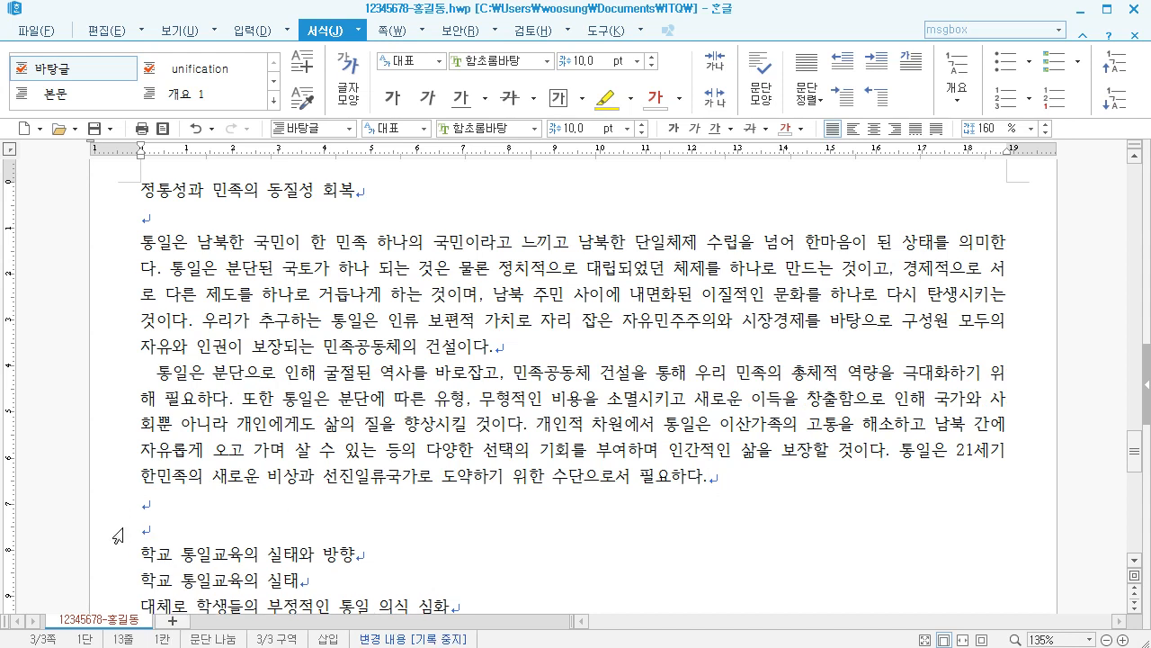
{"action": "key", "text": "BackSpace"}
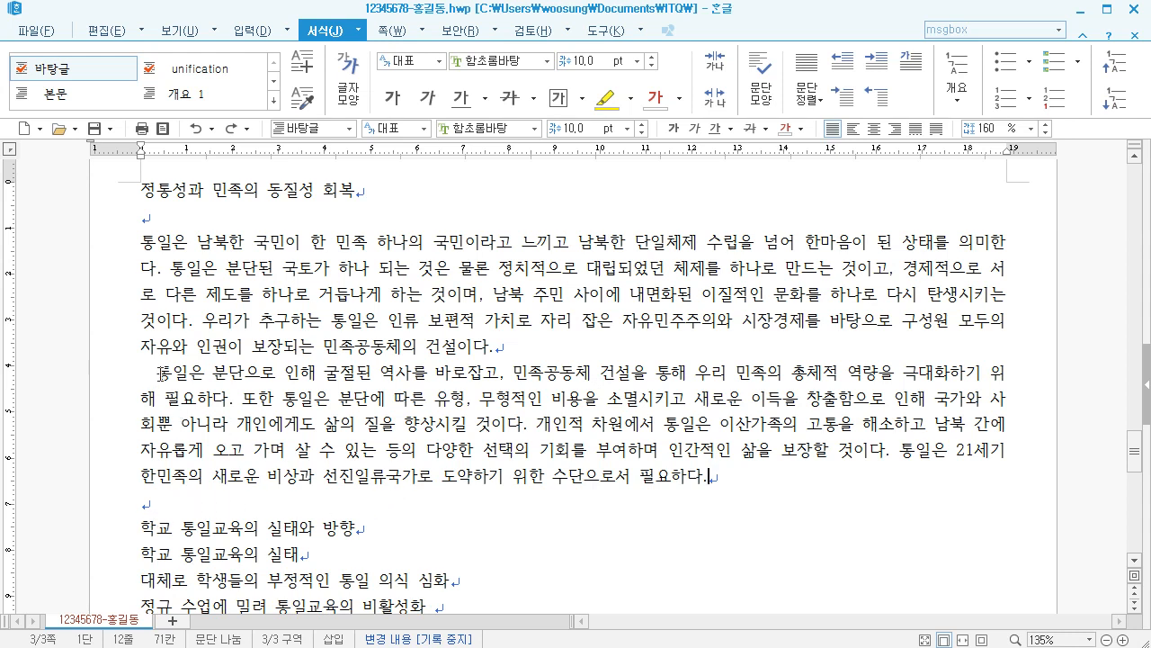
{"action": "left_click_drag", "start_coordinate": [161, 373], "coordinate": [139, 376]}
{"action": "left_click", "coordinate": [189, 373]}
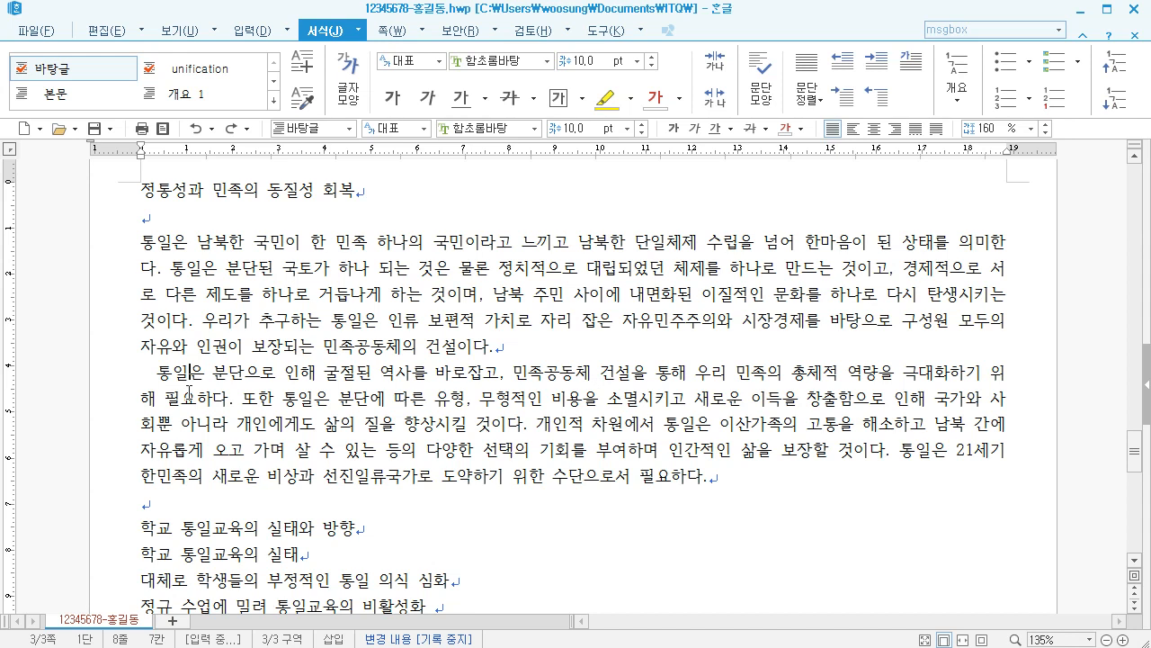
{"action": "left_click", "coordinate": [189, 343]}
{"action": "scroll", "coordinate": [347, 471], "scroll_direction": "down", "scroll_amount": 6}
{"action": "scroll", "coordinate": [367, 399], "scroll_direction": "up", "scroll_amount": 7}
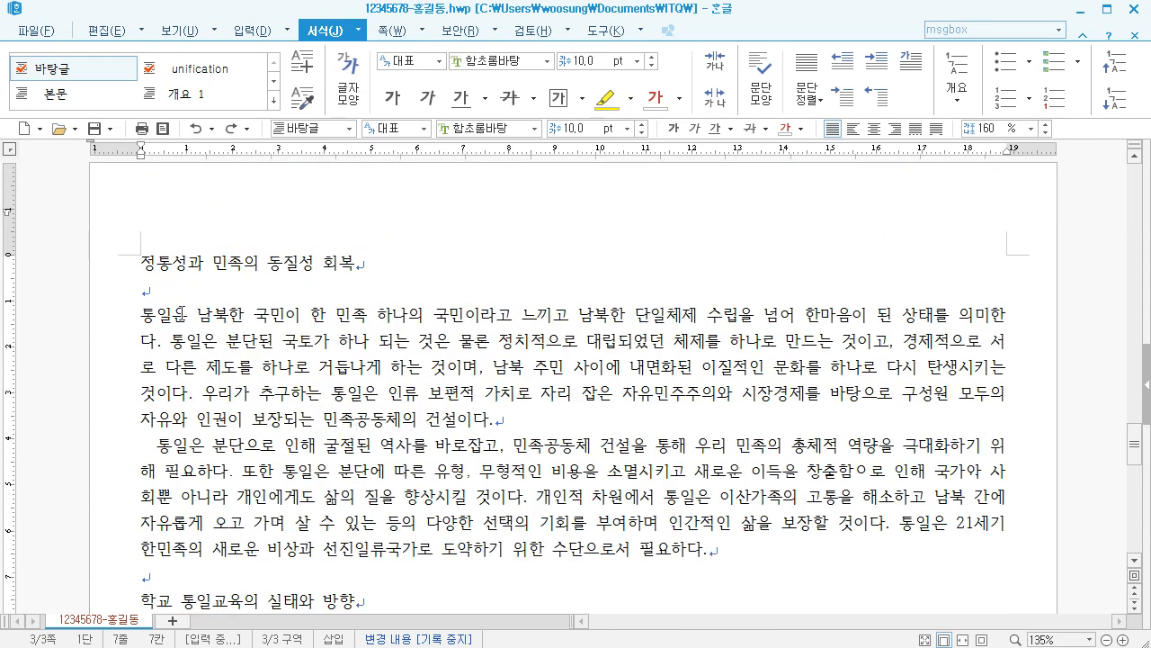
Format the title "정통성과 민족의 동질성 회복" in the 굴림 font at 18 pt, bold and centred
{"action": "left_click_drag", "start_coordinate": [141, 265], "coordinate": [366, 272]}
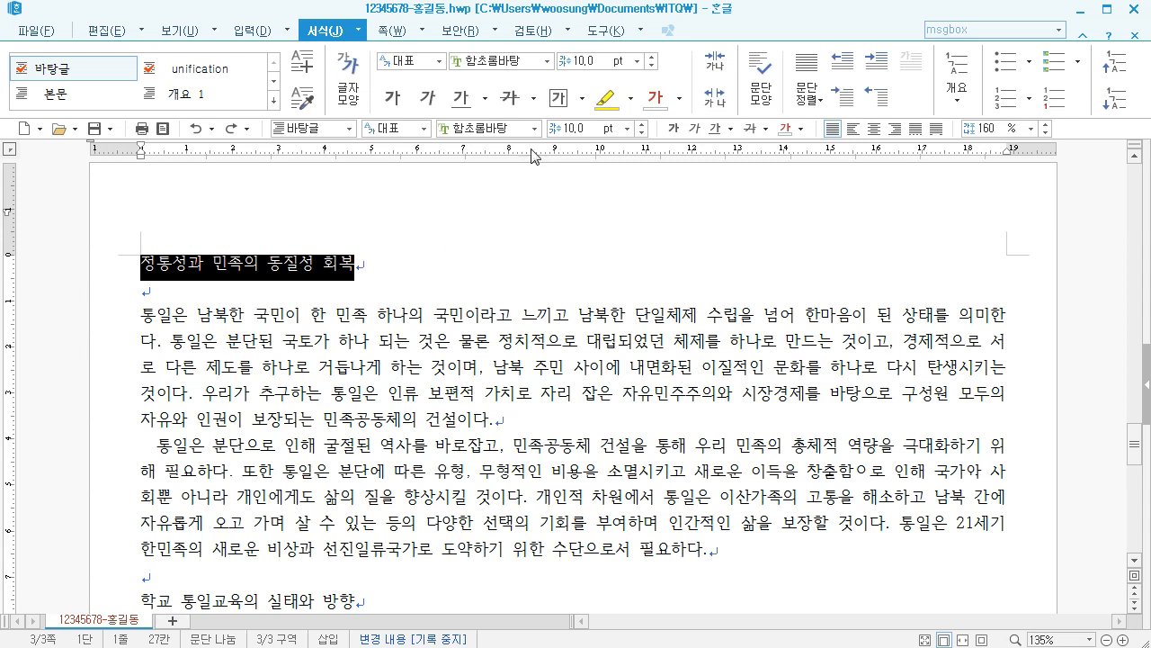
{"action": "left_click", "coordinate": [515, 127]}
{"action": "type", "text": "굴림"}
{"action": "key", "text": "Return"}
{"action": "left_click", "coordinate": [592, 128]}
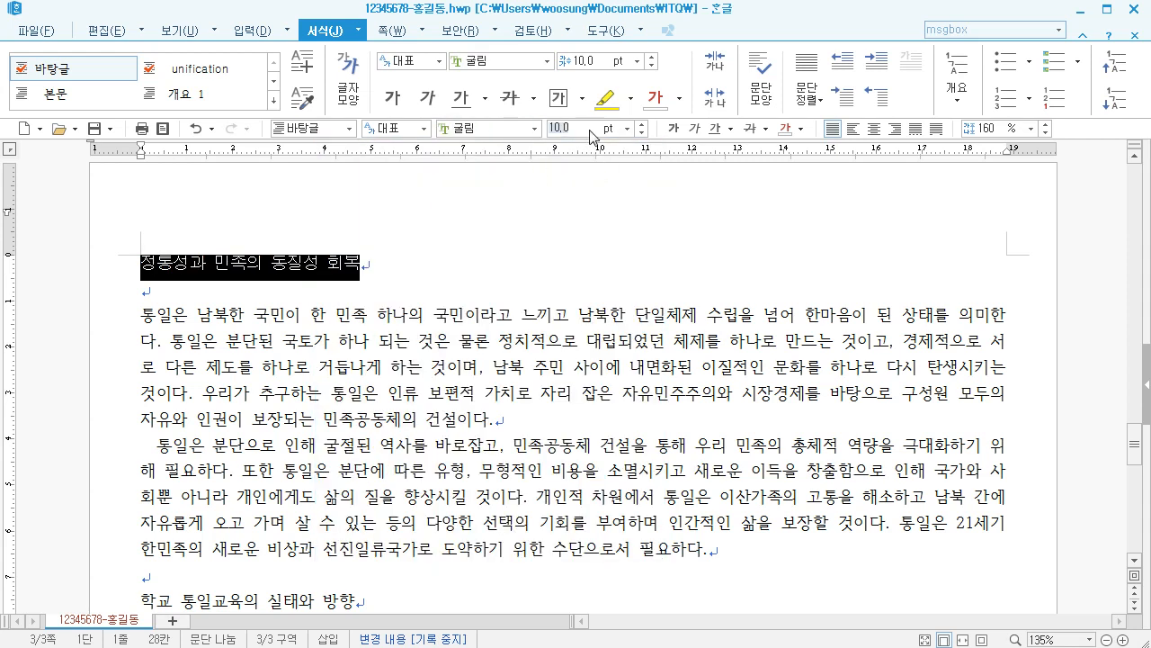
{"action": "type", "text": "18"}
{"action": "key", "text": "Return"}
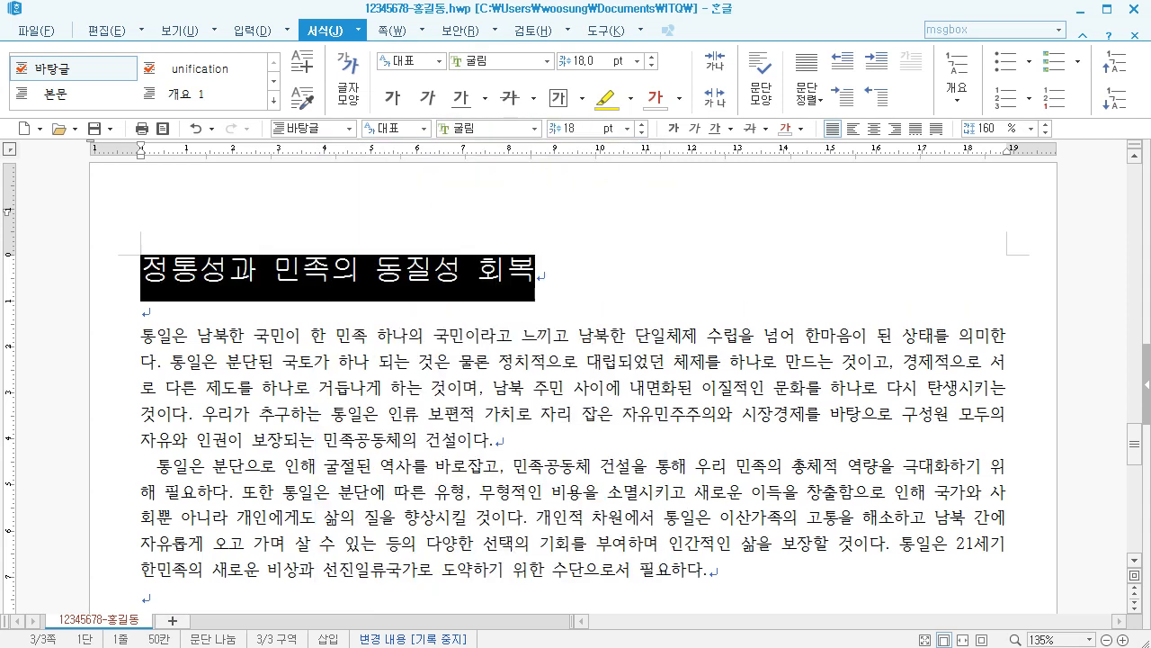
{"action": "left_click", "coordinate": [673, 128]}
{"action": "left_click", "coordinate": [872, 128]}
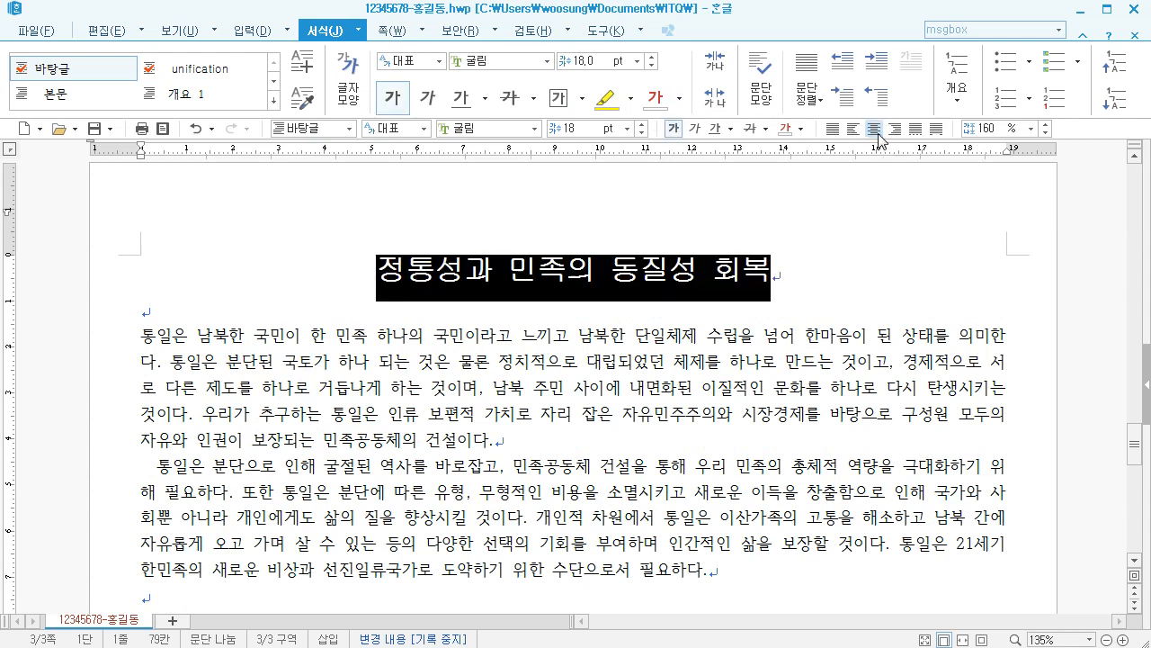
Add the ruby text (덧말) "통일한국" above the title, and check its settings without changing them
{"action": "left_click", "coordinate": [253, 31]}
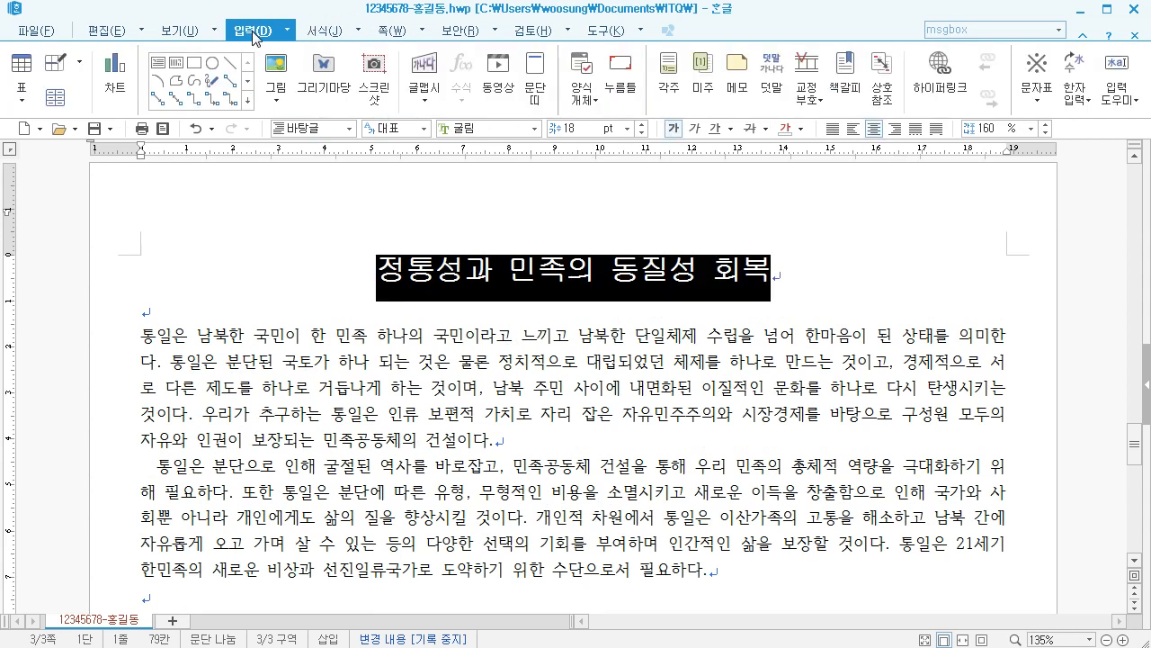
{"action": "left_click", "coordinate": [782, 93]}
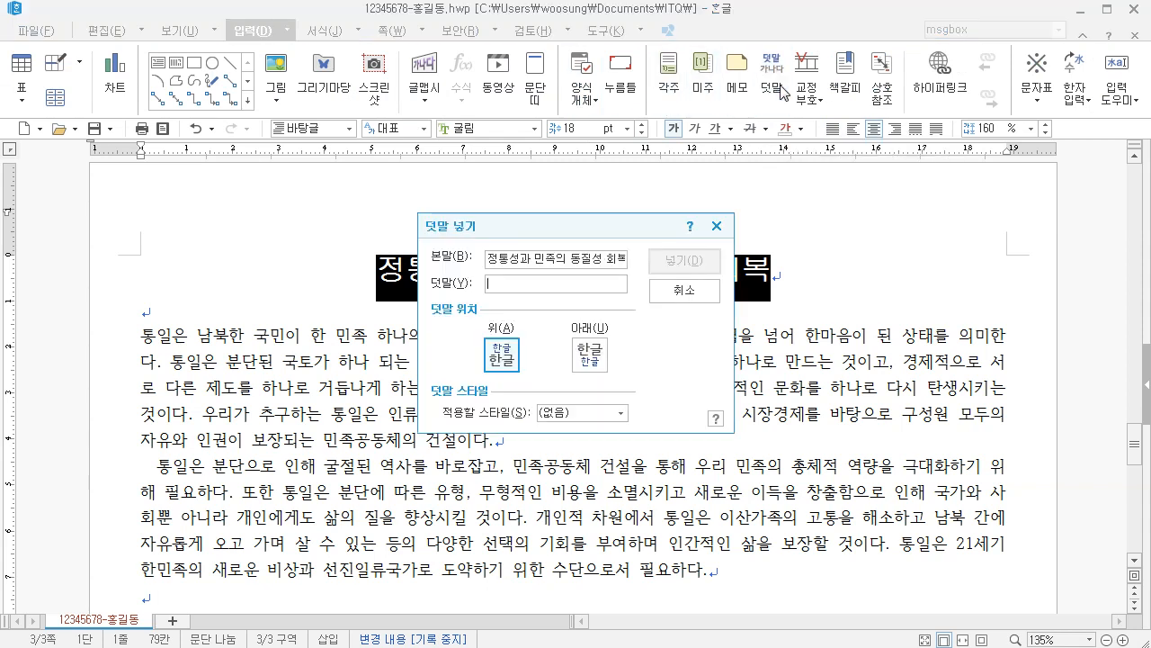
{"action": "left_click_drag", "start_coordinate": [604, 232], "coordinate": [608, 353]}
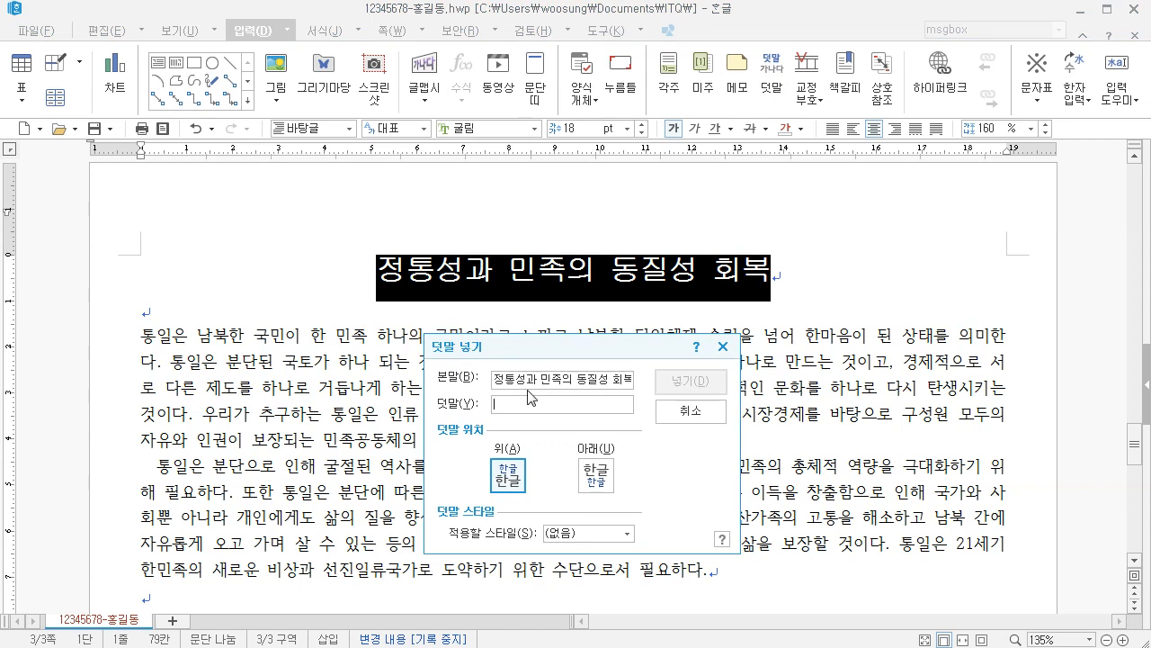
{"action": "type", "text": "통일한국"}
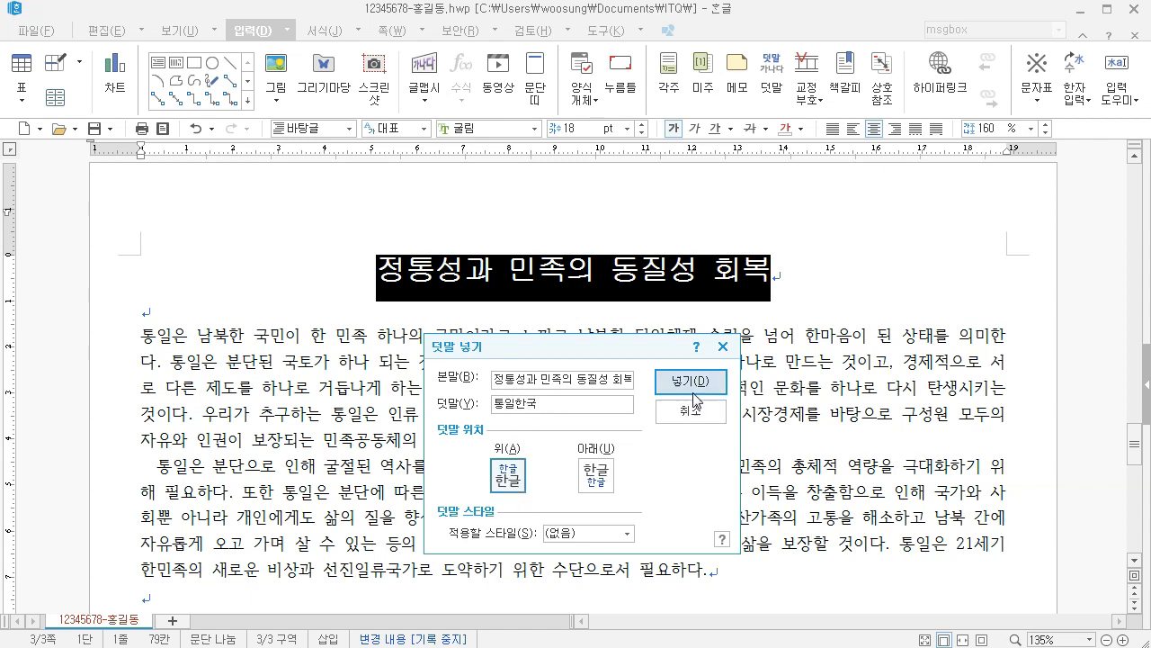
{"action": "left_click", "coordinate": [694, 390]}
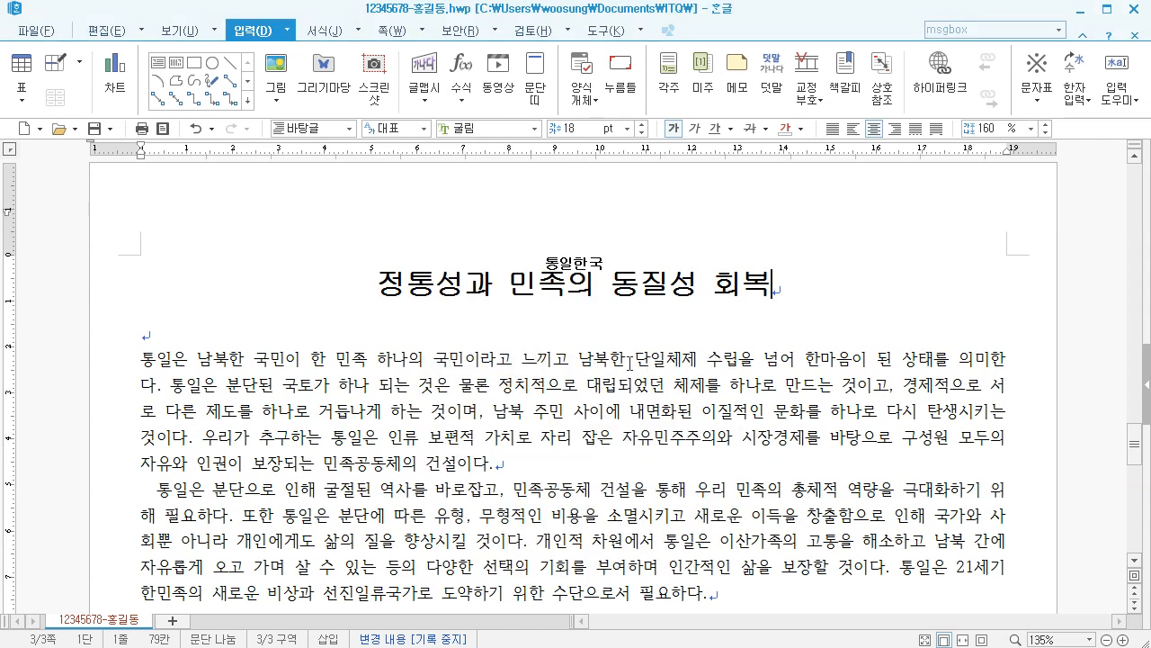
{"action": "double_click", "coordinate": [573, 287]}
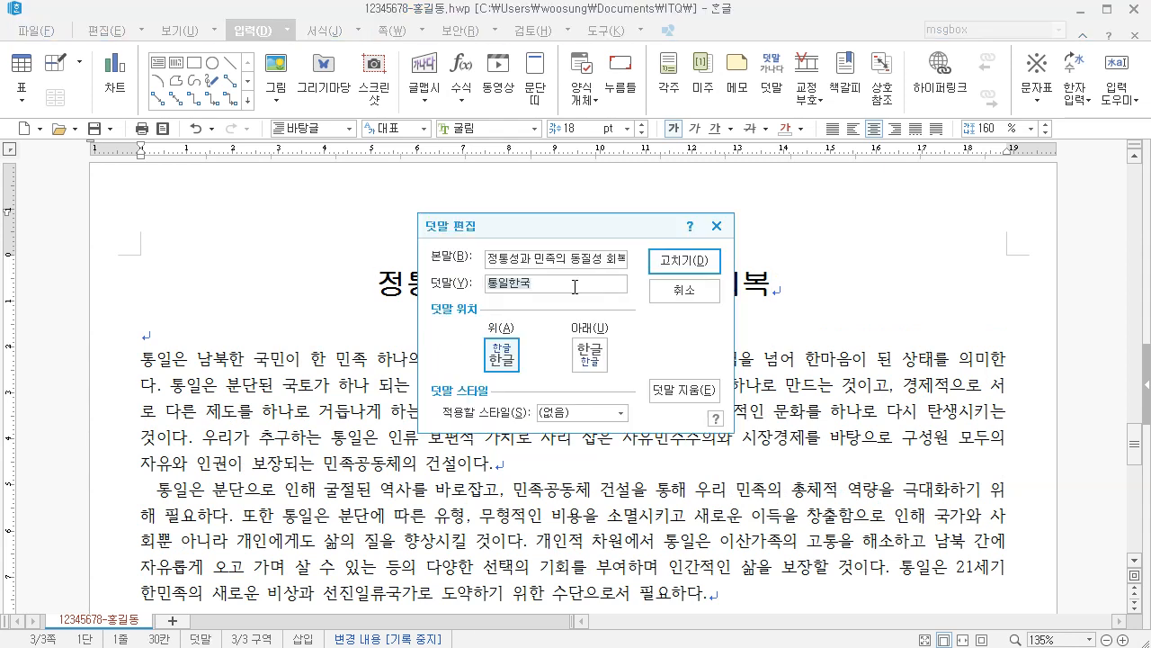
{"action": "left_click", "coordinate": [685, 290]}
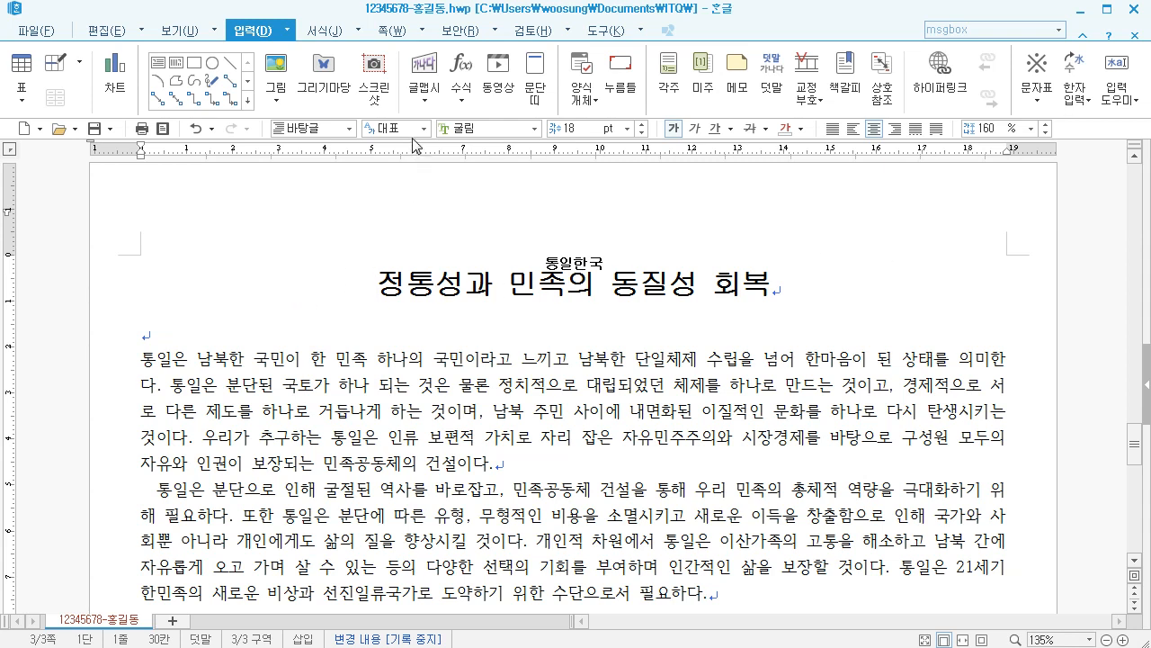
Insert an unstyled (모양 없음) header for both odd and even pages containing the text "통일 우리의 미래"
{"action": "left_click", "coordinate": [396, 31]}
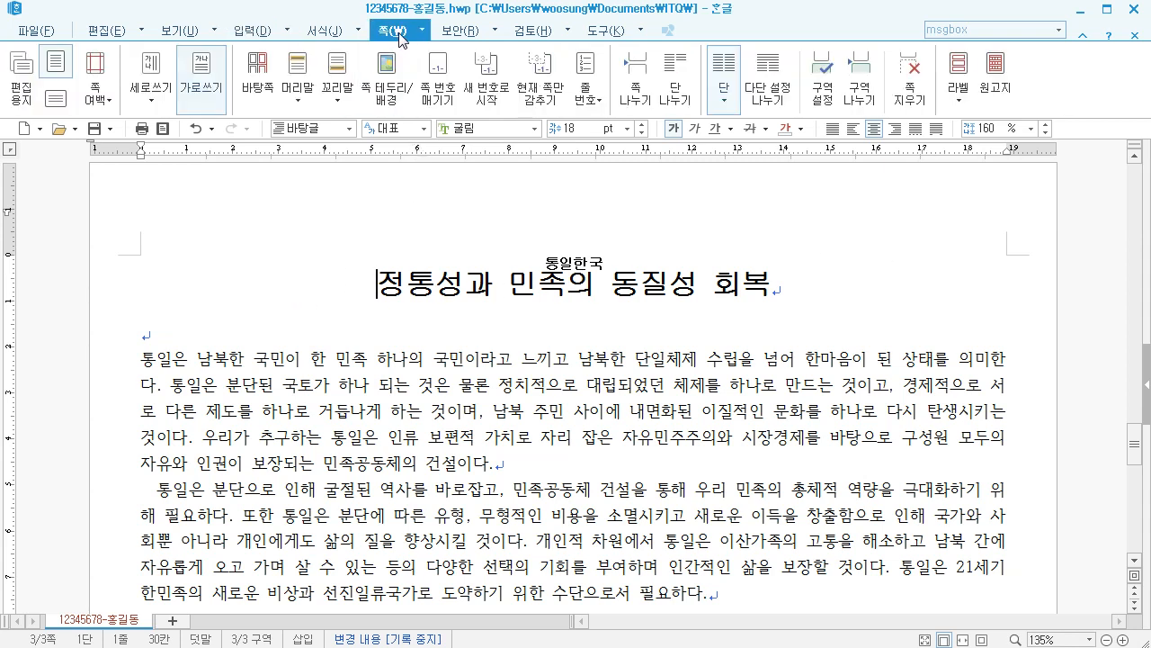
{"action": "left_click", "coordinate": [301, 75]}
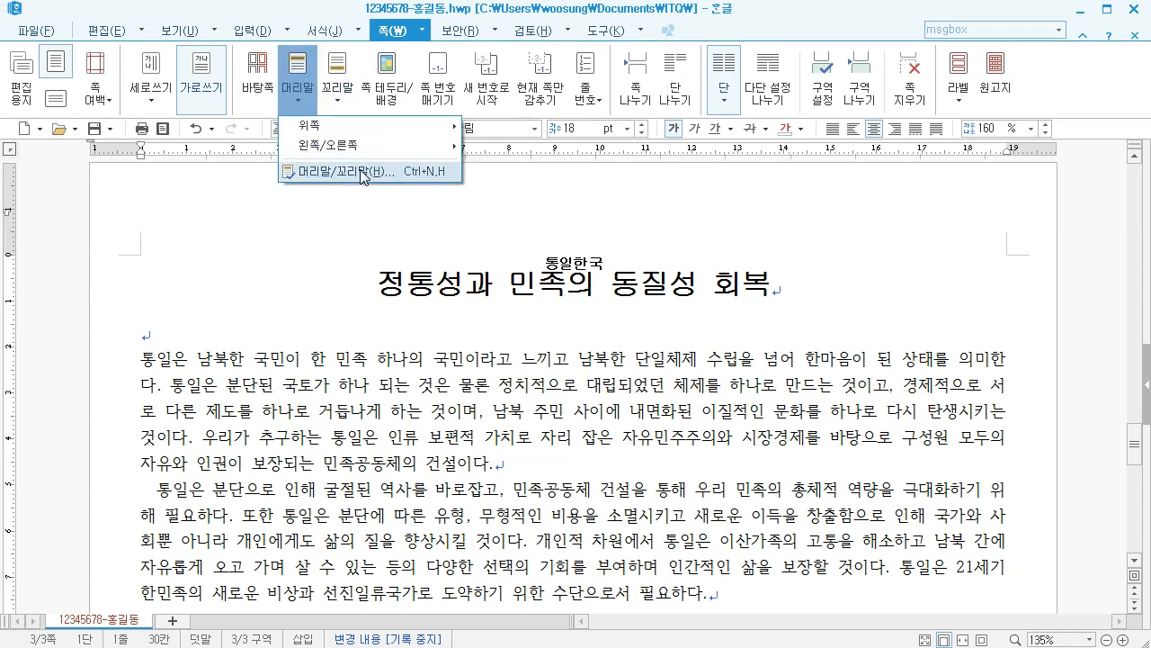
{"action": "left_click", "coordinate": [302, 107]}
{"action": "left_click", "coordinate": [302, 107]}
{"action": "mouse_move", "coordinate": [305, 126]}
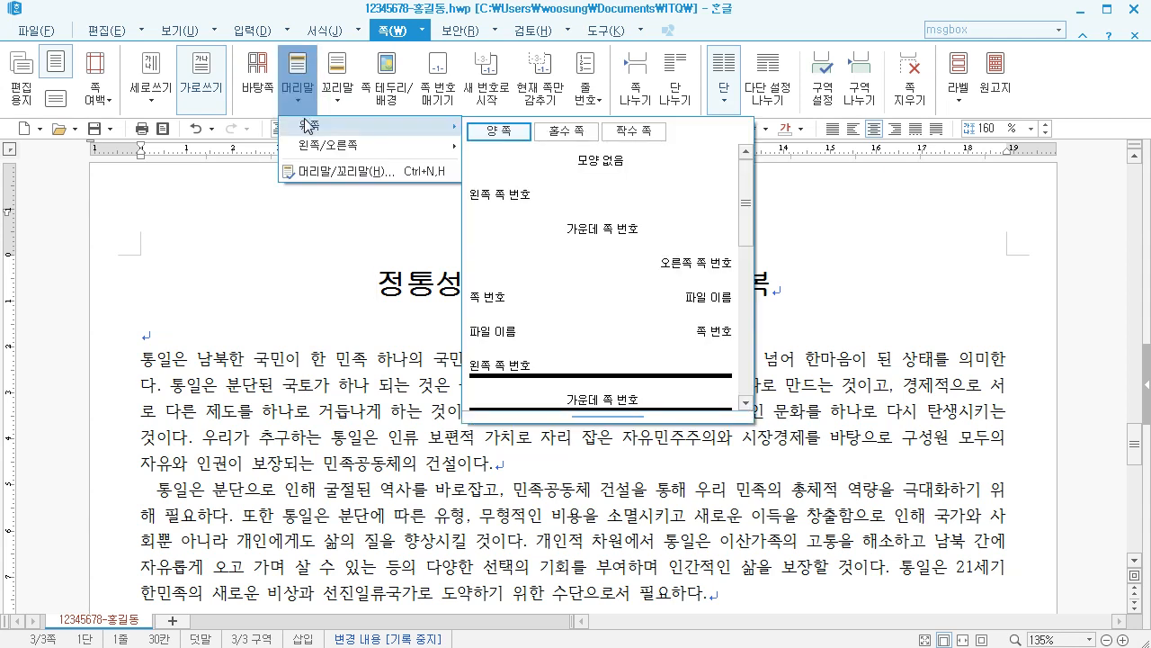
{"action": "left_click", "coordinate": [573, 160]}
{"action": "type", "text": "통일 음"}
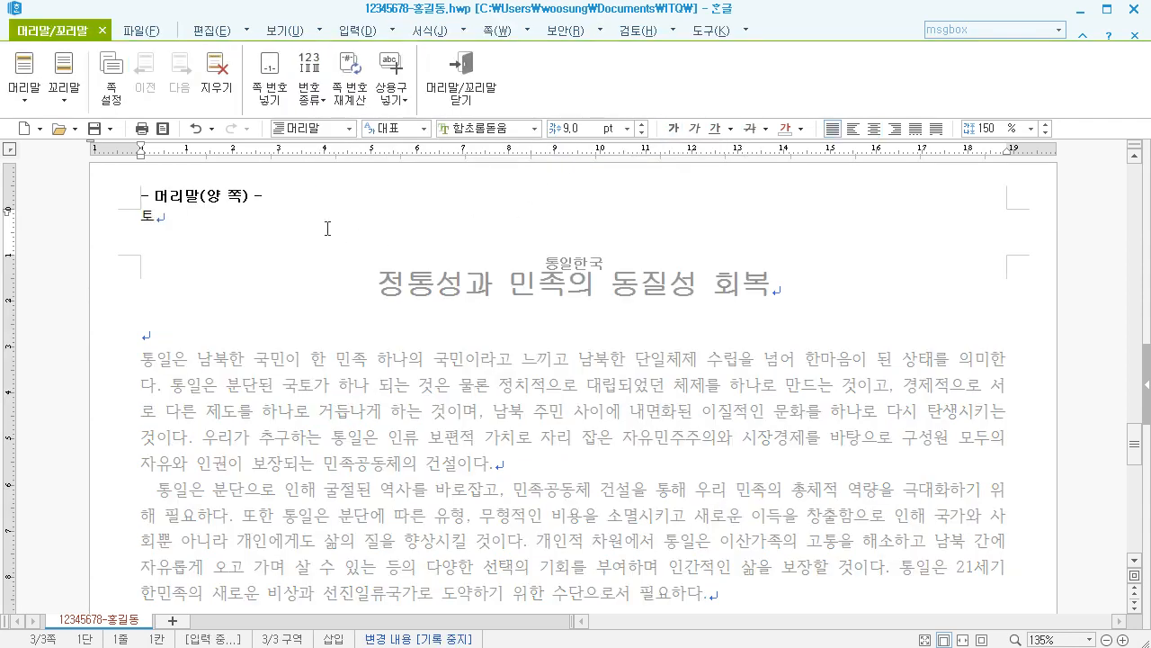
{"action": "type", "text": "리의 미래"}
Format the header text in the 돋움 font at 10 pt, right-aligned, and return to the body text
{"action": "key", "text": "shift+Home"}
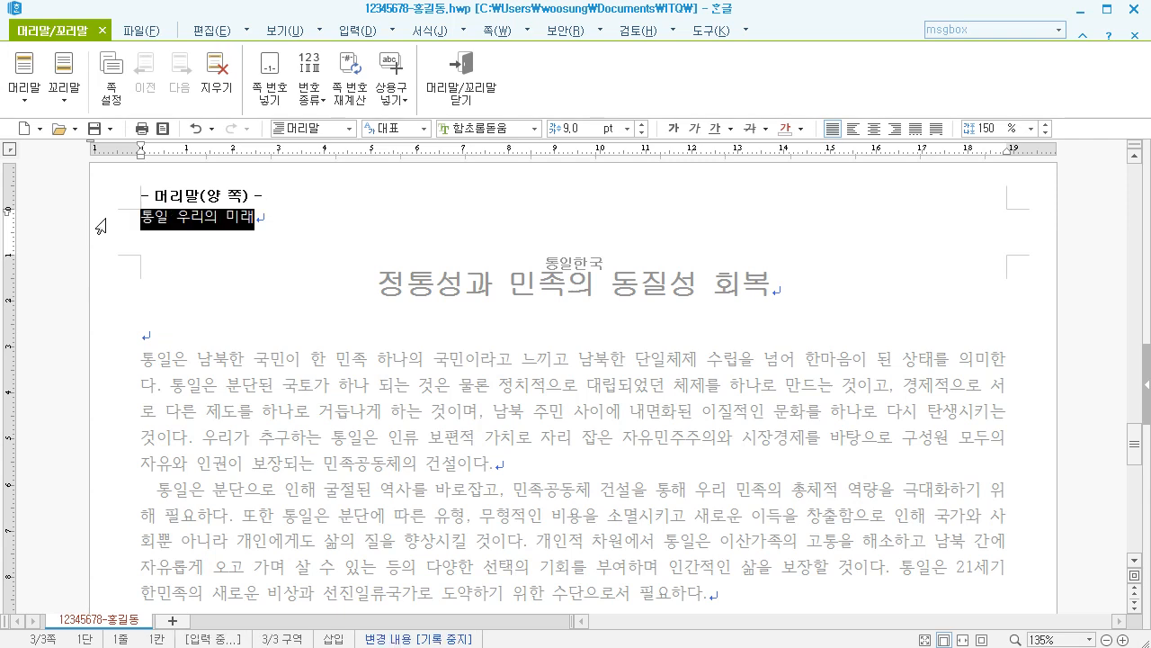
{"action": "left_click", "coordinate": [508, 125]}
{"action": "type", "text": "돋움"}
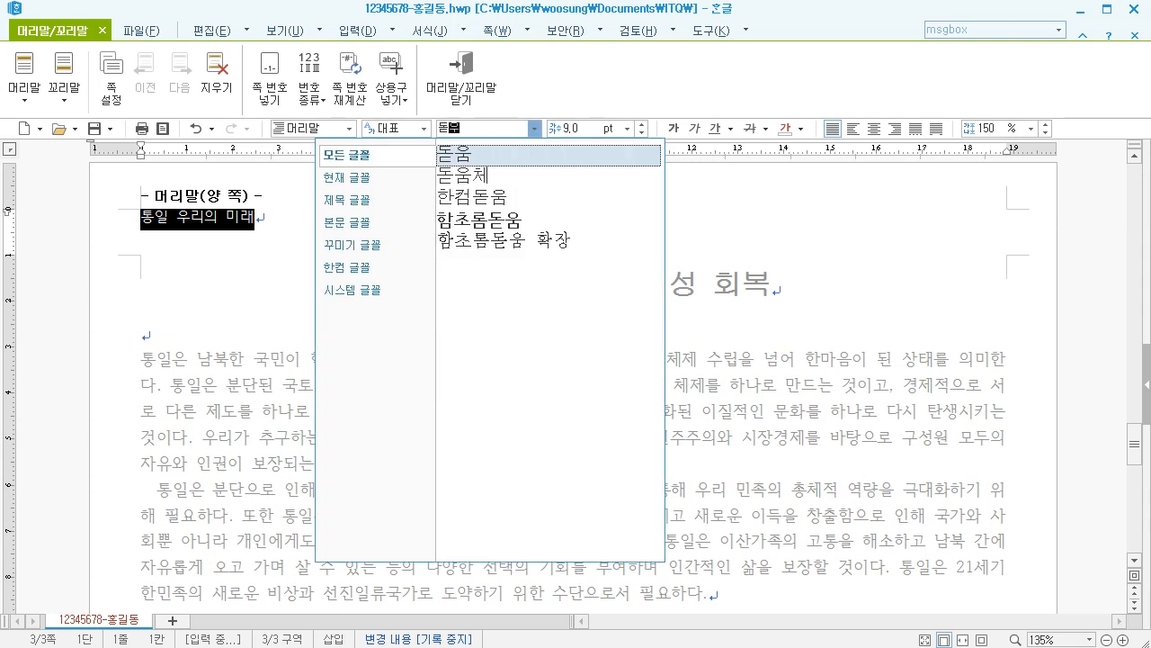
{"action": "key", "text": "Return"}
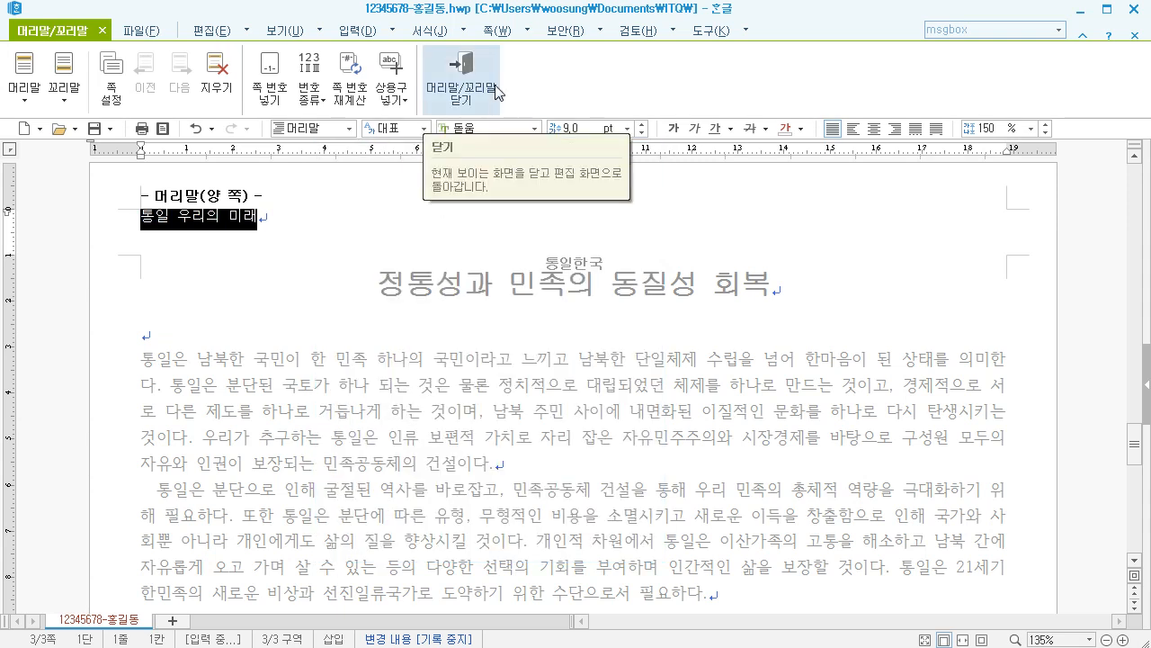
{"action": "left_click", "coordinate": [575, 124]}
{"action": "type", "text": "10"}
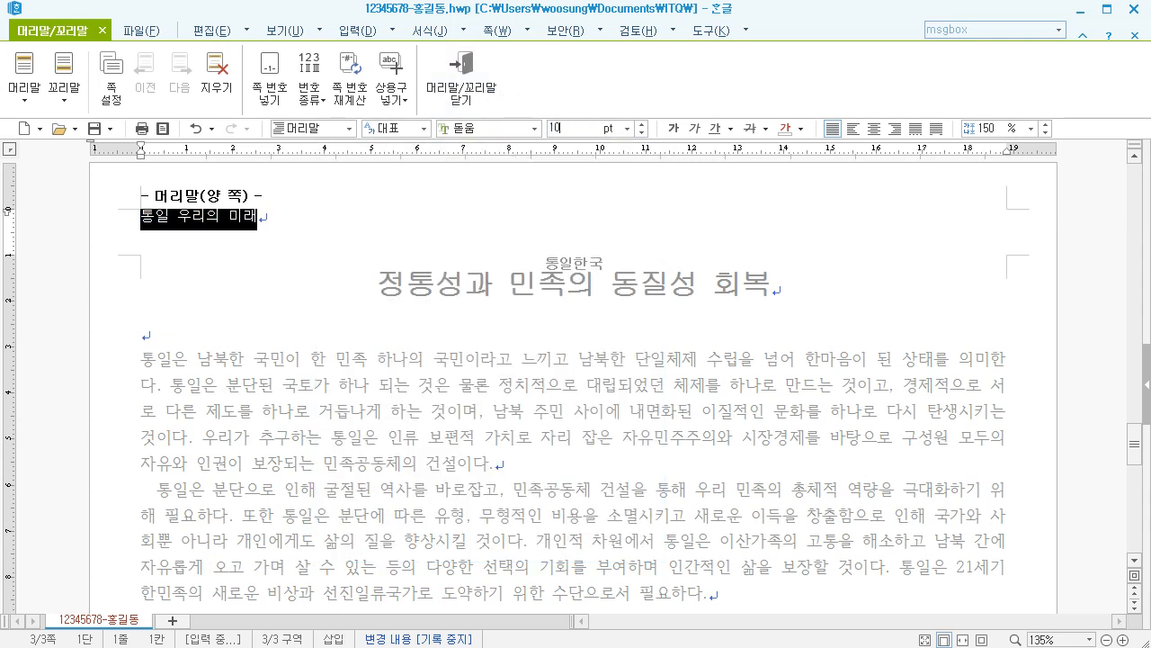
{"action": "key", "text": "Return"}
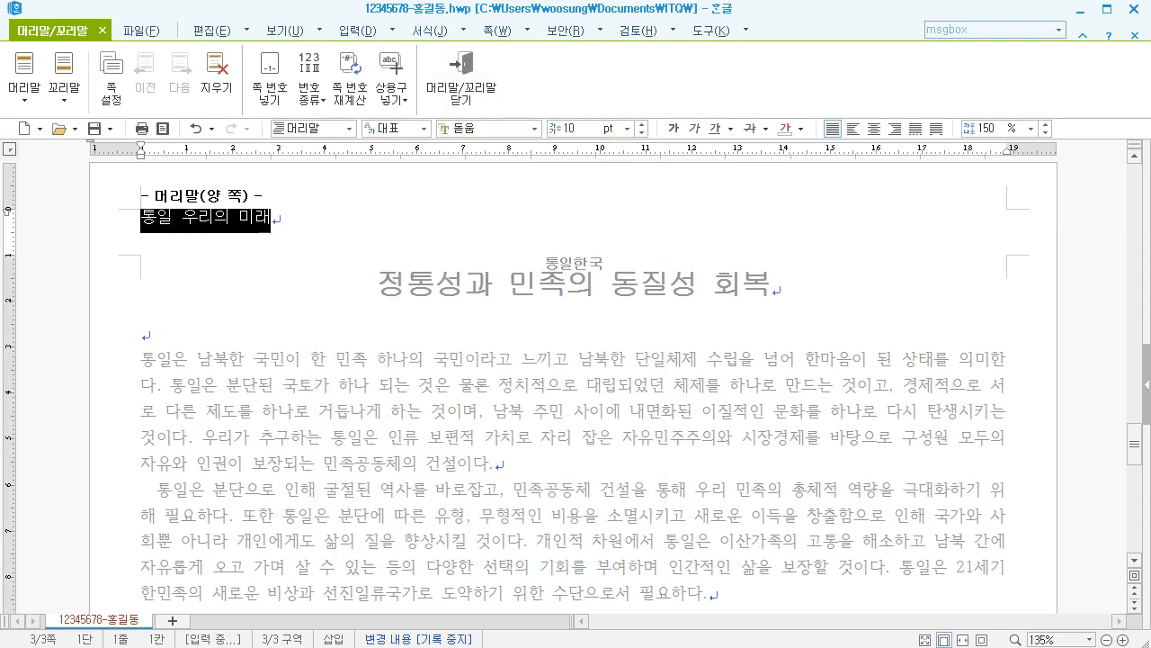
{"action": "left_click", "coordinate": [896, 128]}
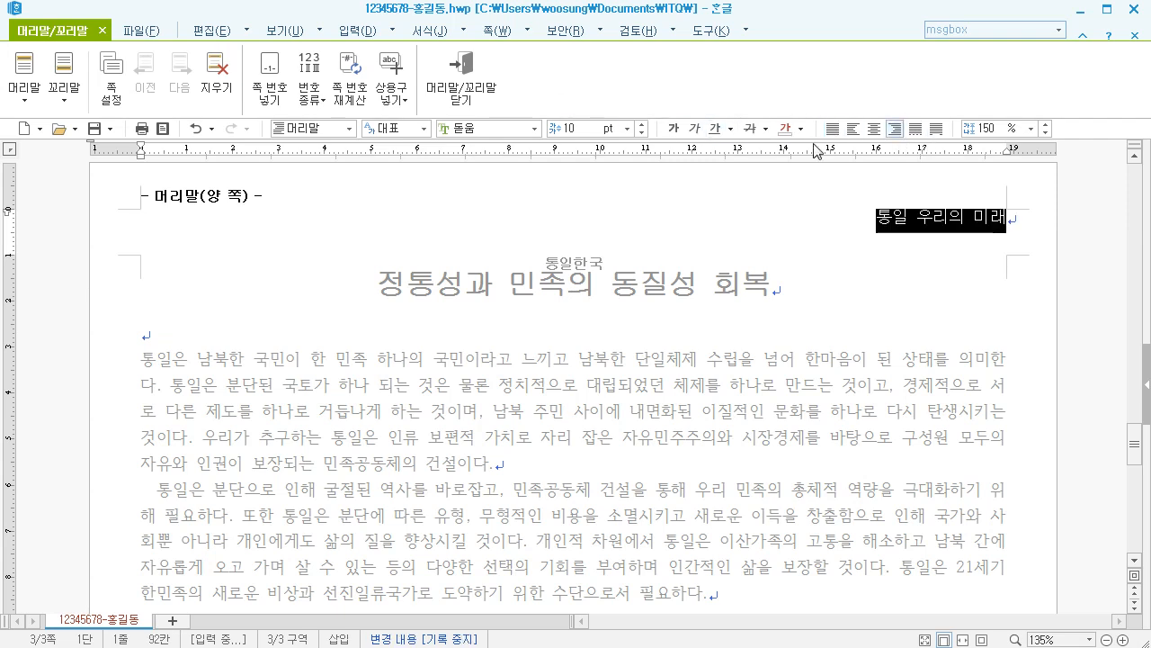
{"action": "left_click", "coordinate": [466, 102]}
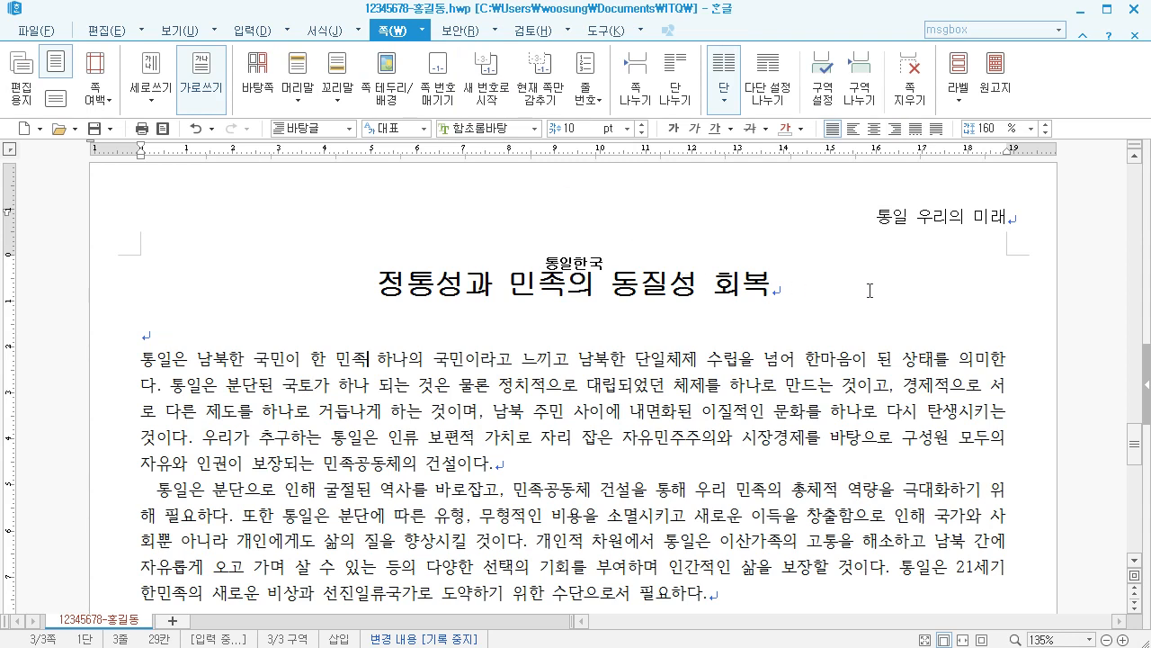
{"action": "double_click", "coordinate": [898, 220]}
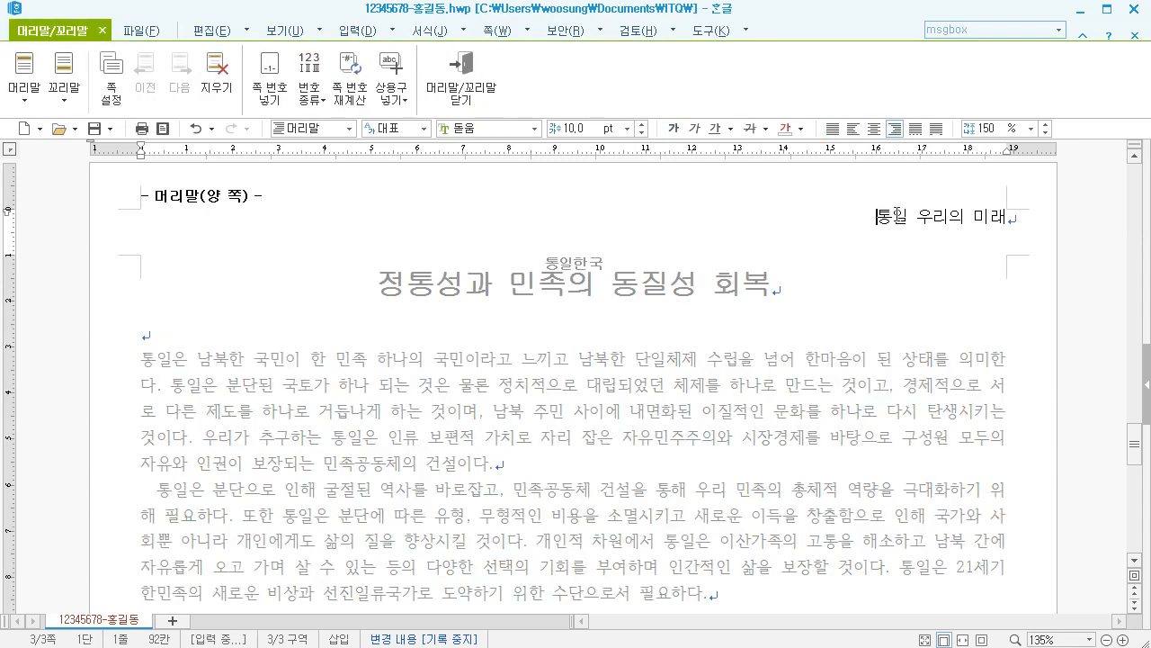
{"action": "left_click", "coordinate": [472, 101]}
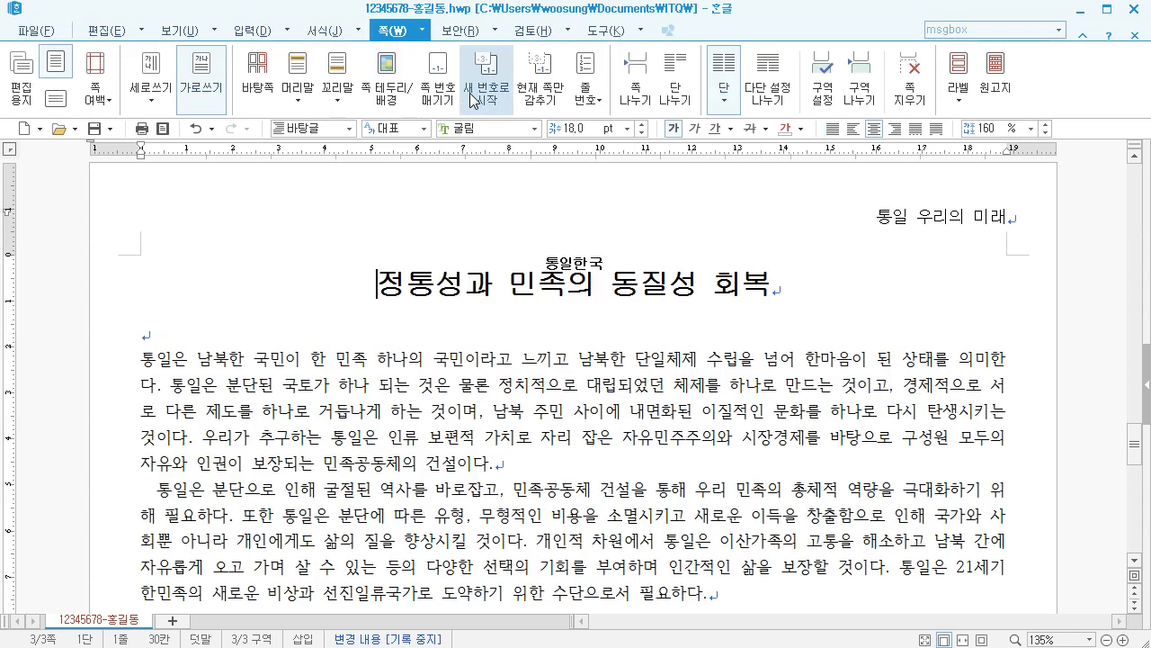
{"action": "left_click", "coordinate": [201, 364]}
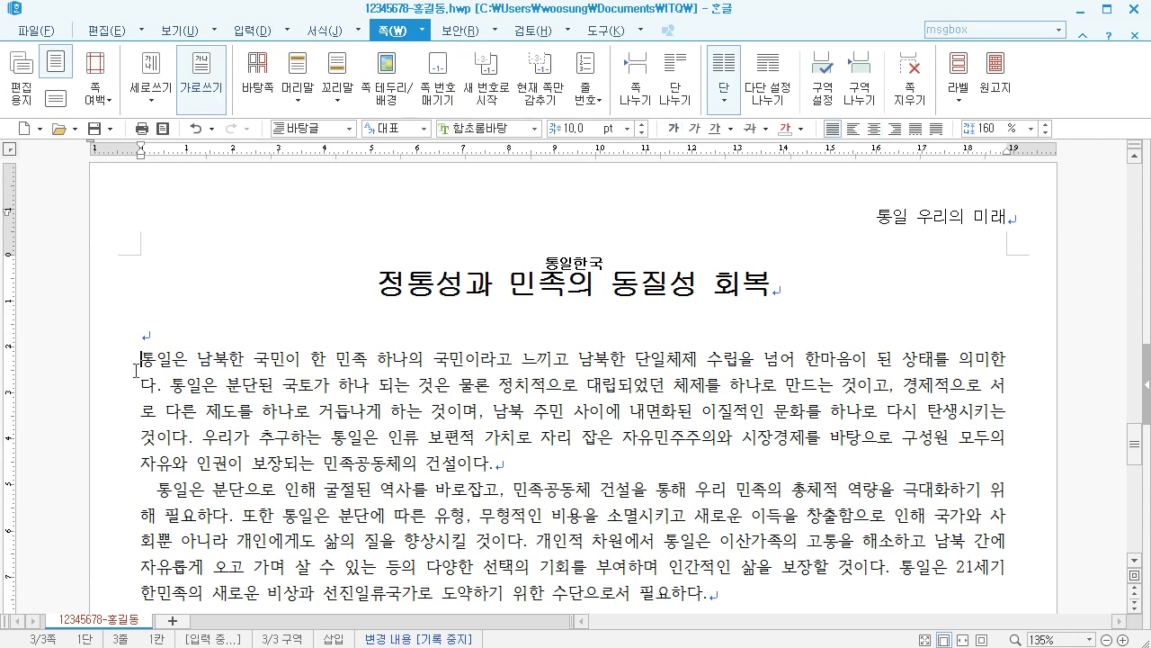
{"action": "left_click", "coordinate": [156, 360]}
{"action": "scroll", "coordinate": [222, 362], "scroll_direction": "down", "scroll_amount": 1}
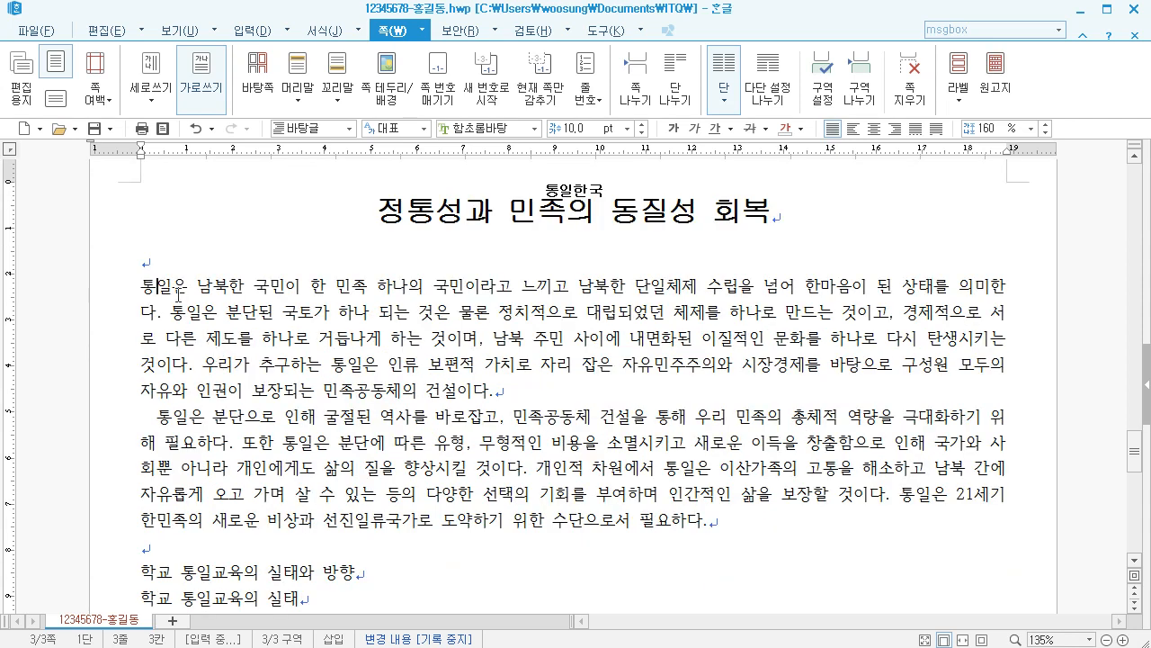
{"action": "key", "text": "F9"}
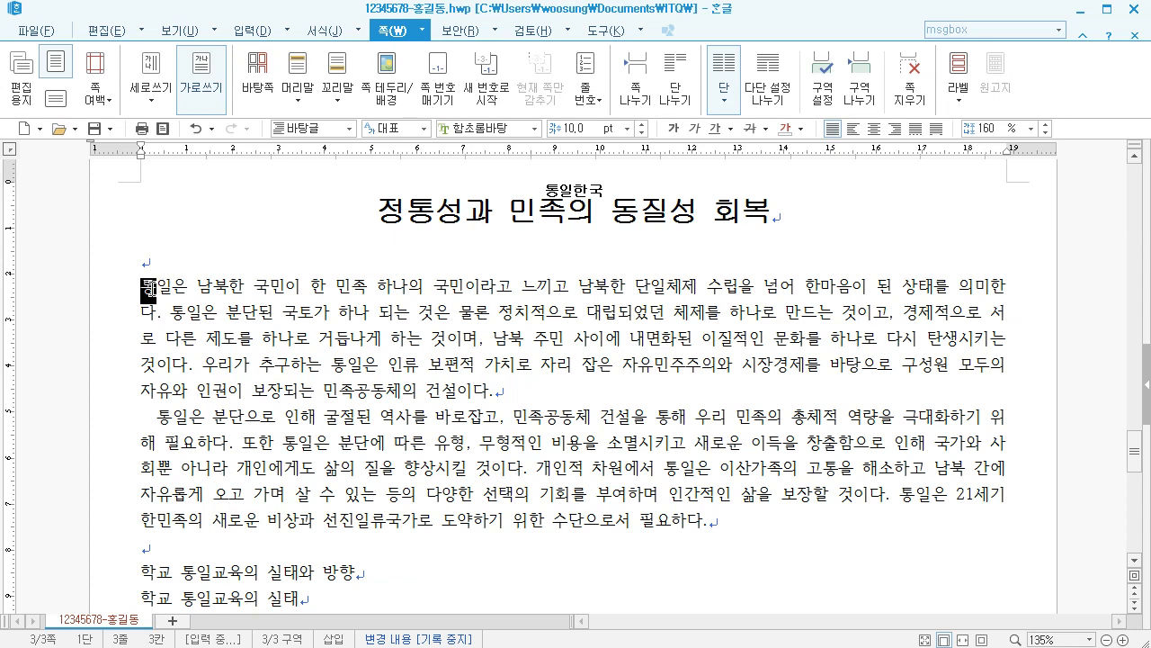
{"action": "left_click", "coordinate": [231, 288]}
{"action": "left_click", "coordinate": [237, 321]}
{"action": "left_click", "coordinate": [276, 341]}
{"action": "left_click", "coordinate": [219, 317]}
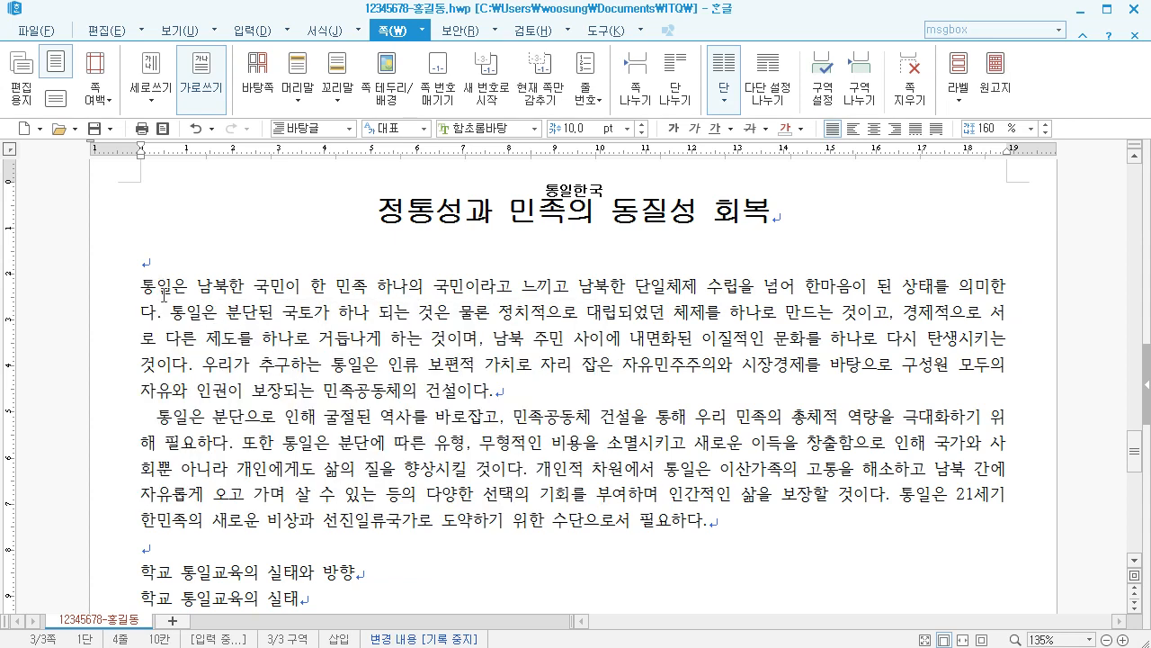
{"action": "left_click", "coordinate": [195, 290]}
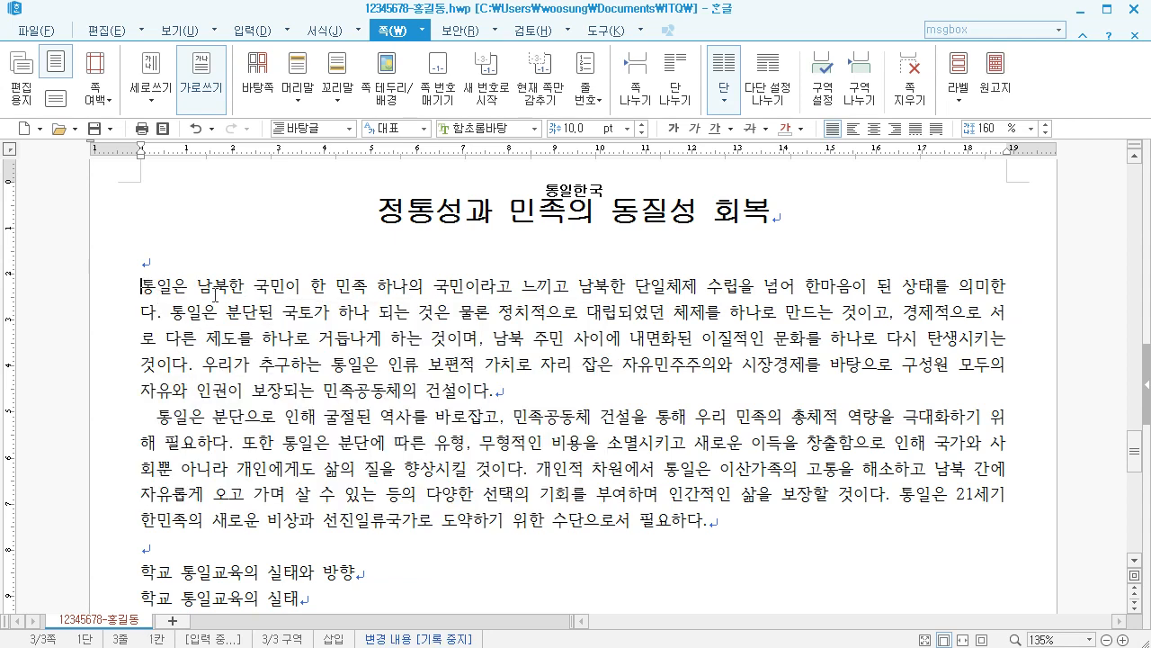
{"action": "left_click", "coordinate": [269, 316]}
{"action": "left_click", "coordinate": [285, 442]}
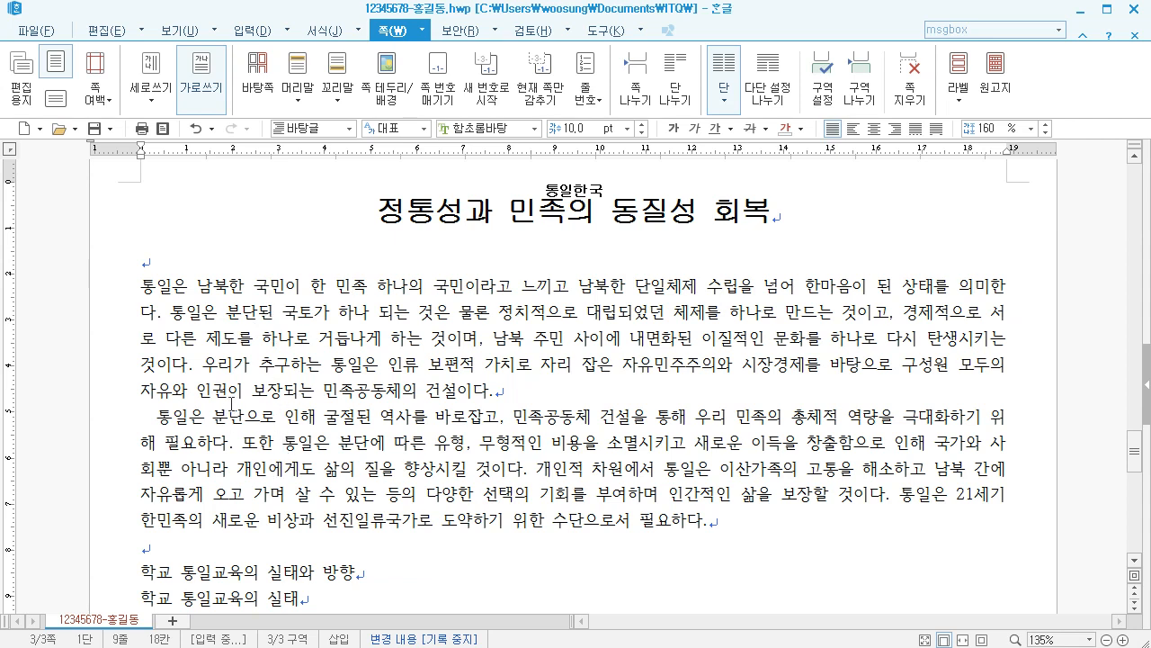
{"action": "left_click", "coordinate": [241, 334]}
{"action": "left_click_drag", "start_coordinate": [151, 286], "coordinate": [504, 392]}
{"action": "left_click", "coordinate": [317, 326]}
{"action": "left_click", "coordinate": [241, 312]}
{"action": "left_click", "coordinate": [217, 295]}
{"action": "left_click", "coordinate": [245, 339]}
{"action": "left_click", "coordinate": [248, 315]}
Decorate the first letter of the first body paragraph as a 2-line drop cap in the 궁서 font with a yellow (노랑) fill
{"action": "left_click", "coordinate": [249, 288]}
{"action": "left_click", "coordinate": [324, 30]}
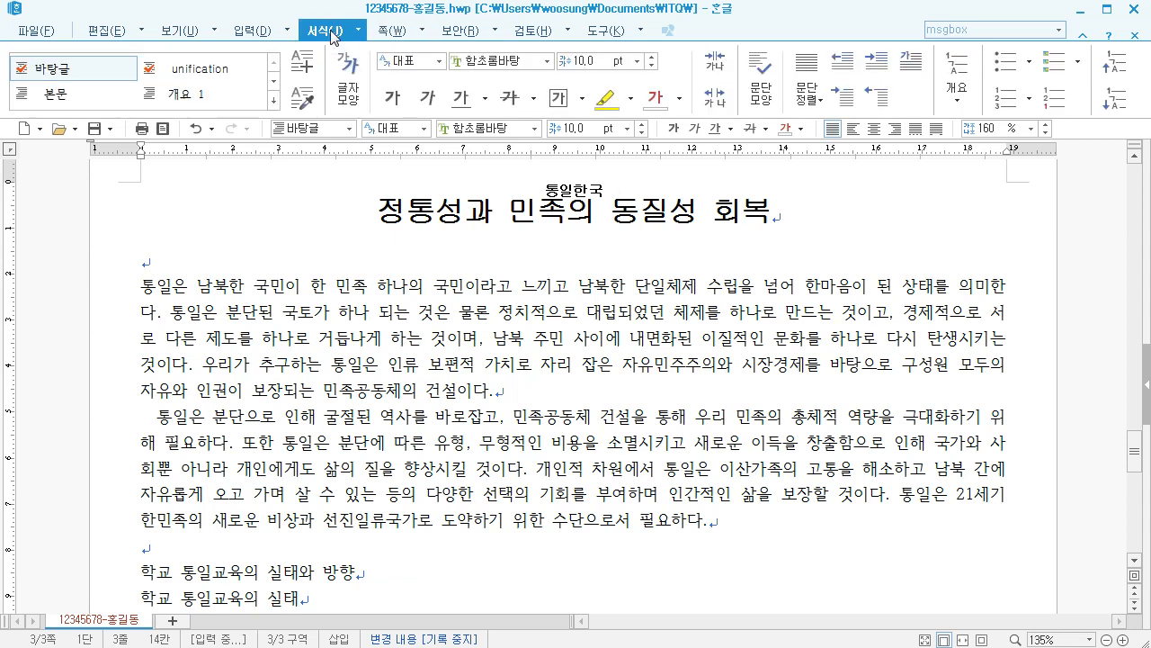
{"action": "left_click", "coordinate": [911, 63]}
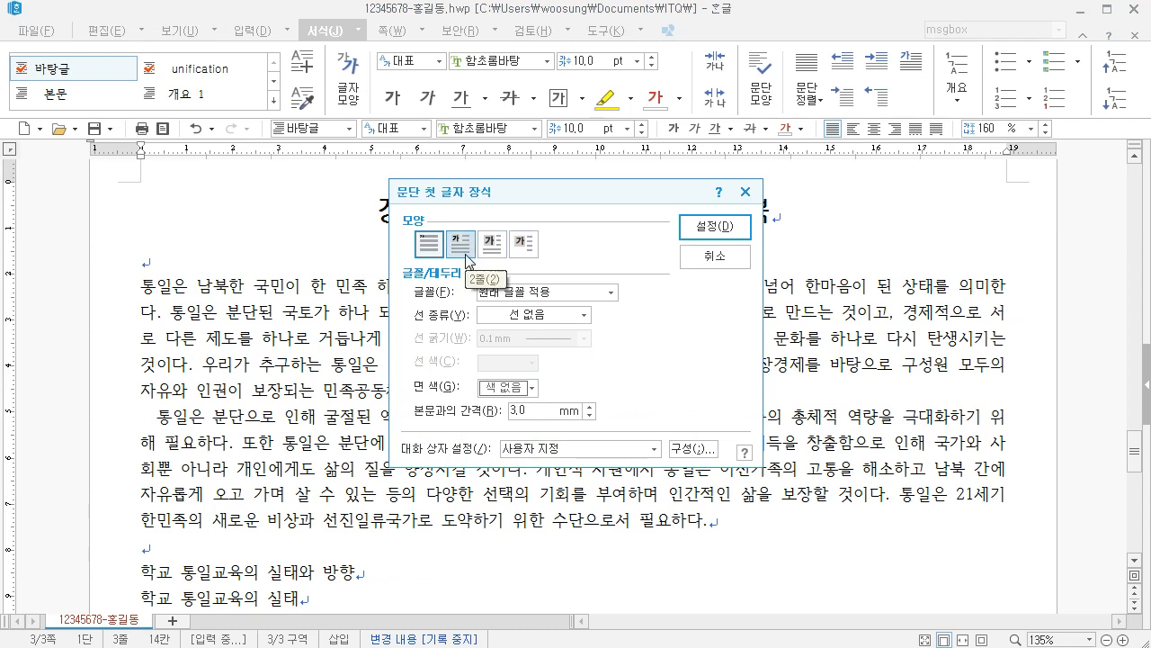
{"action": "left_click", "coordinate": [465, 254]}
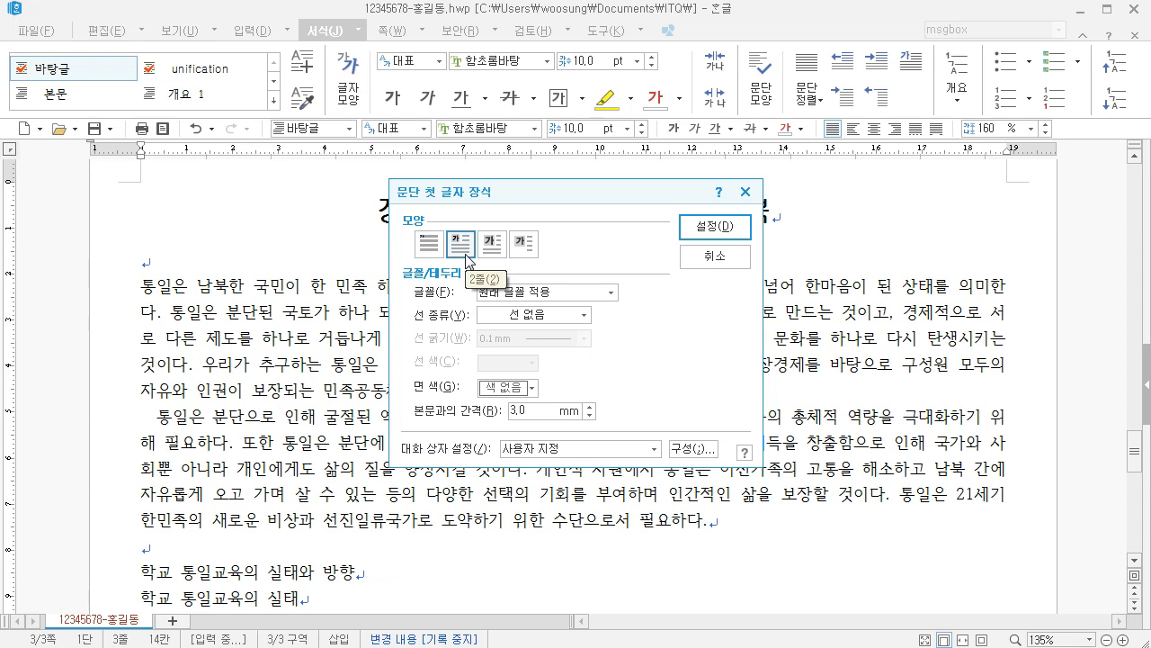
{"action": "left_click", "coordinate": [546, 293]}
{"action": "type", "text": "궁서"}
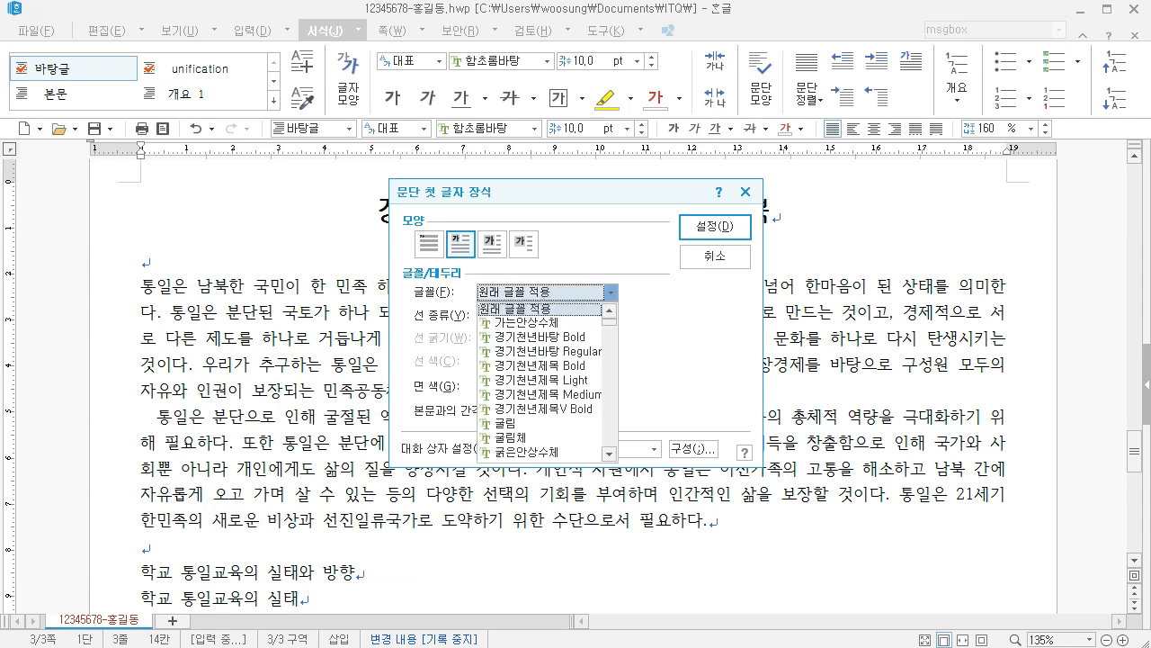
{"action": "key", "text": "Return"}
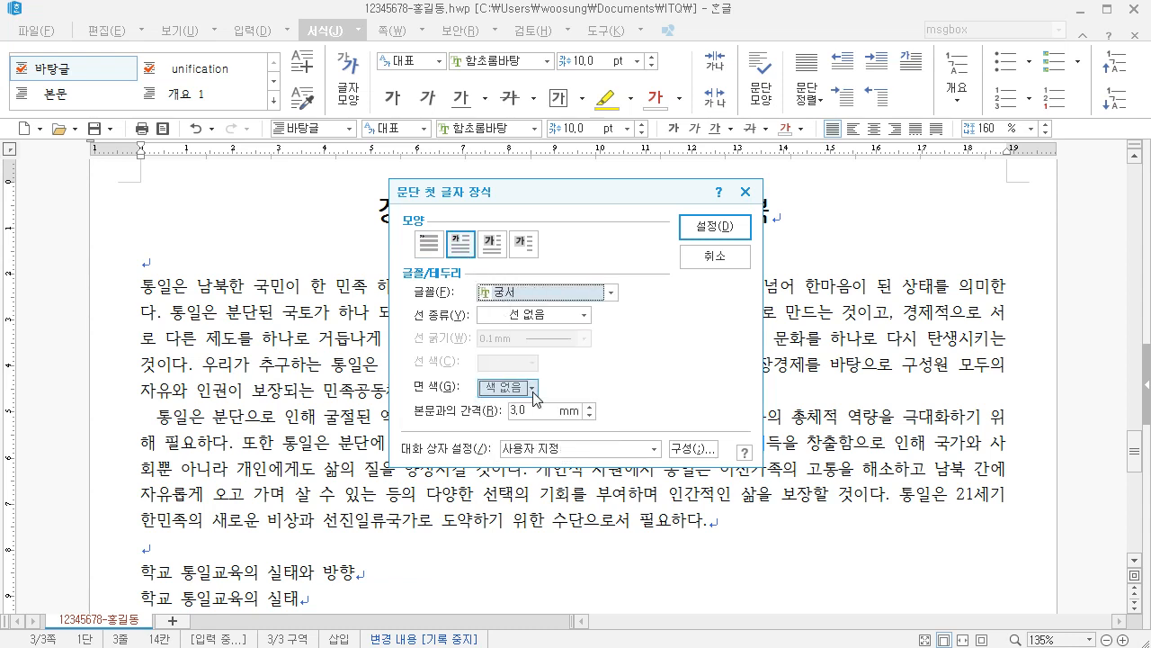
{"action": "left_click", "coordinate": [504, 387]}
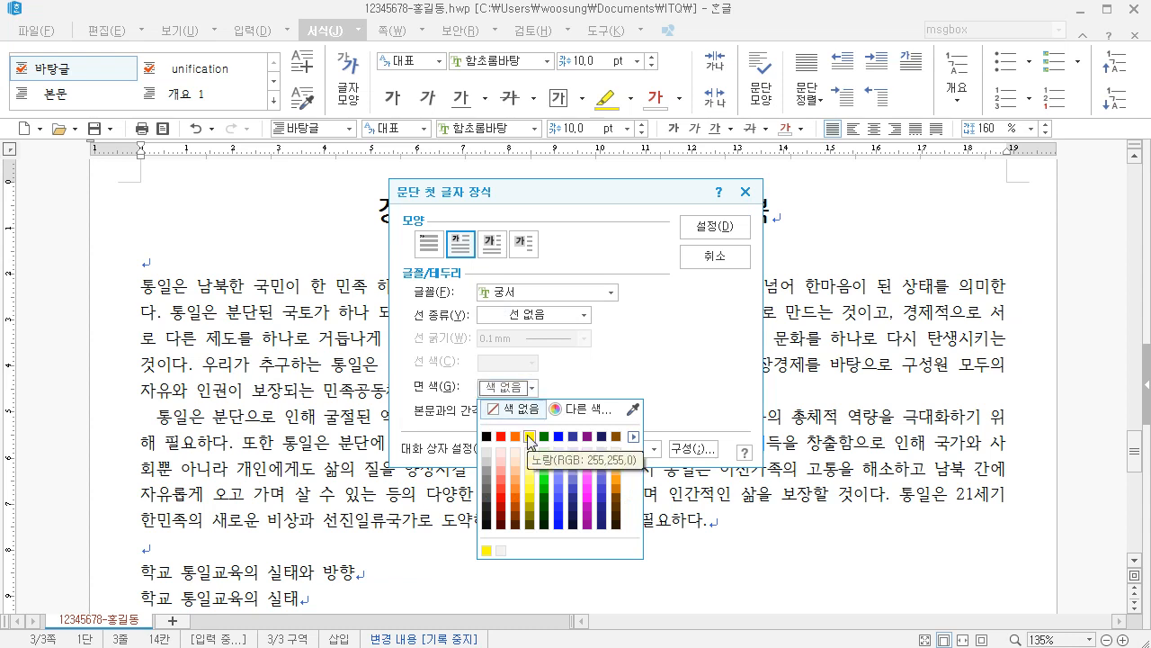
{"action": "left_click", "coordinate": [530, 438]}
{"action": "left_click", "coordinate": [720, 228]}
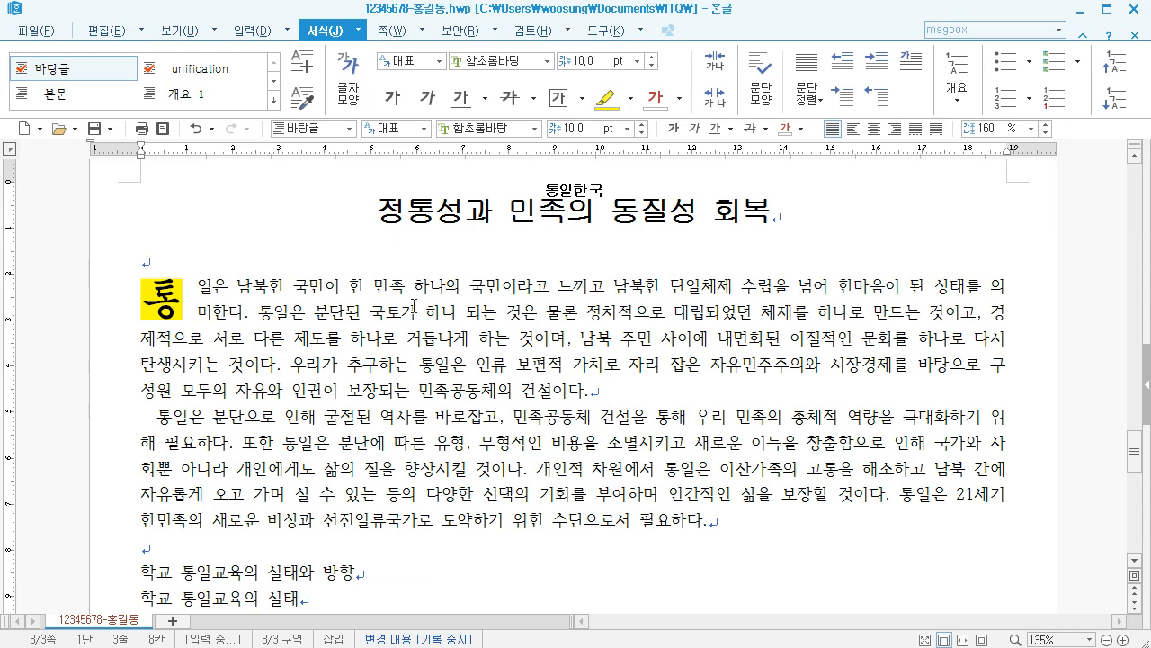
Insert a footnote after "민족" in the first body line and set its number format to ㉠,㉡,㉢
{"action": "left_click", "coordinate": [407, 288]}
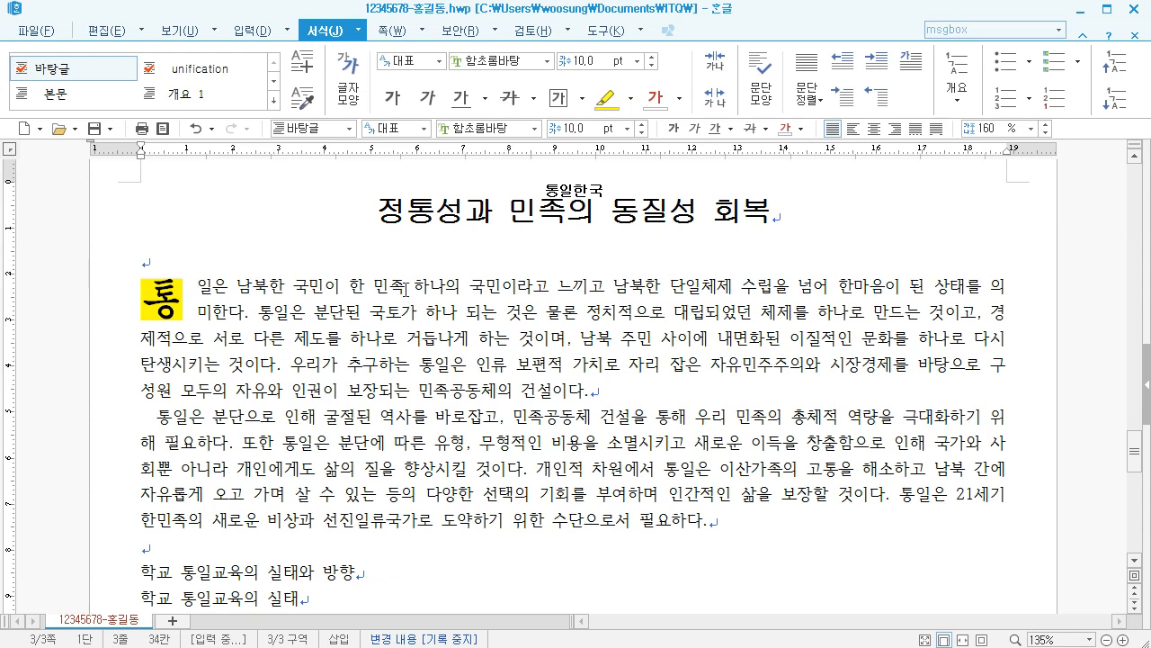
{"action": "left_click", "coordinate": [253, 30]}
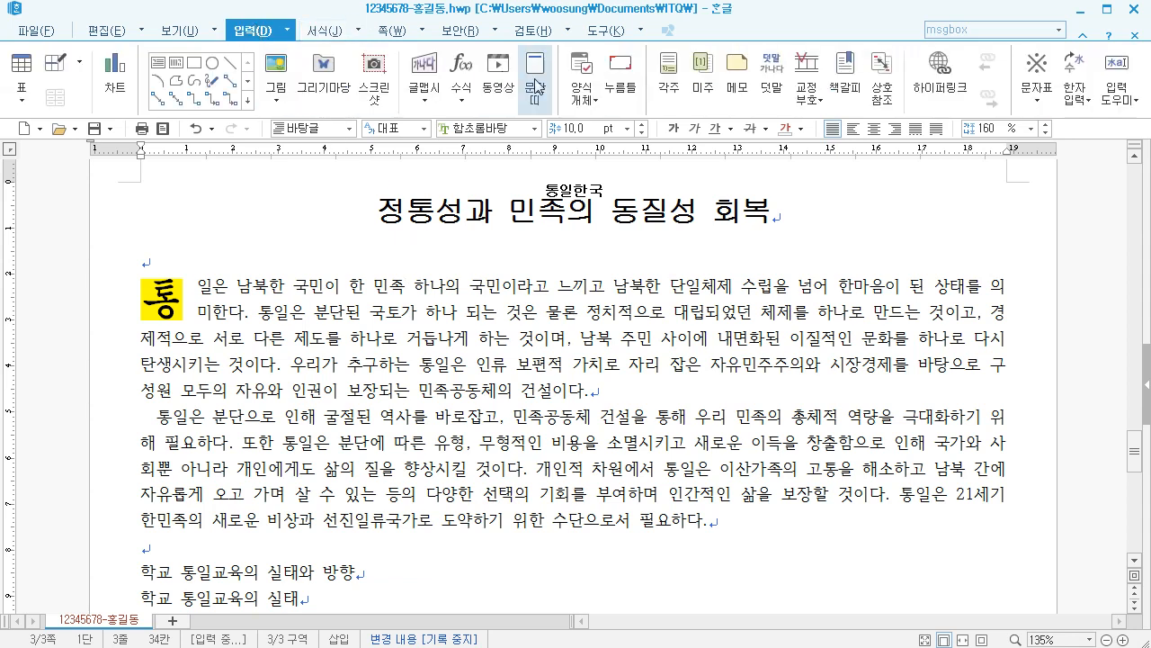
{"action": "left_click", "coordinate": [664, 94]}
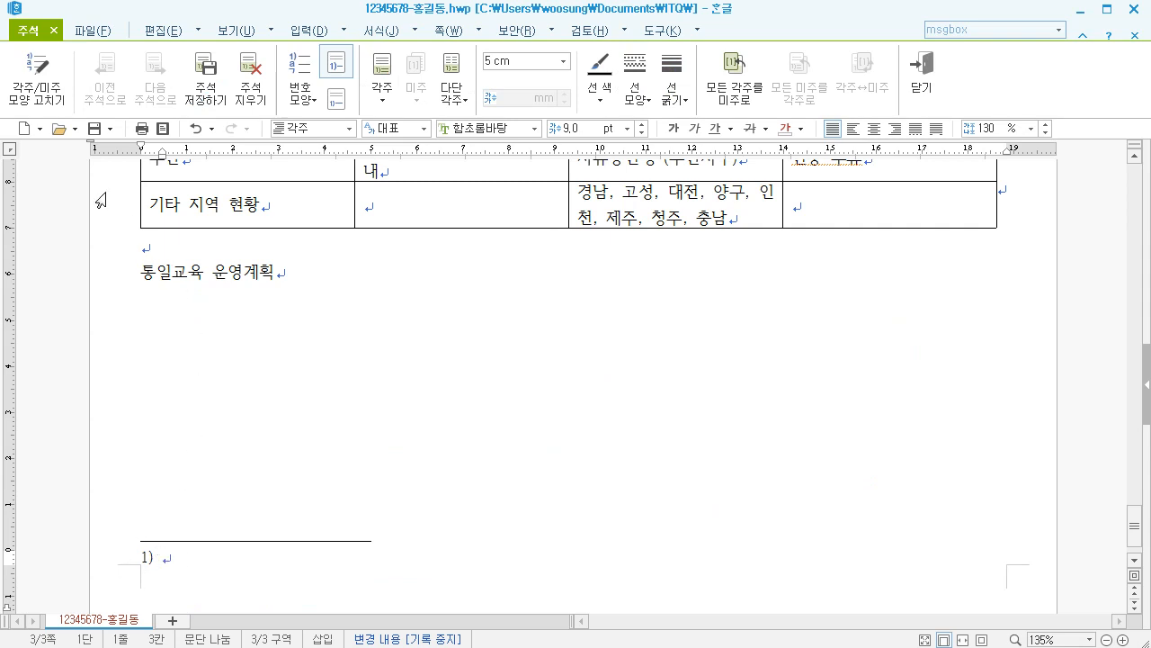
{"action": "left_click", "coordinate": [49, 95]}
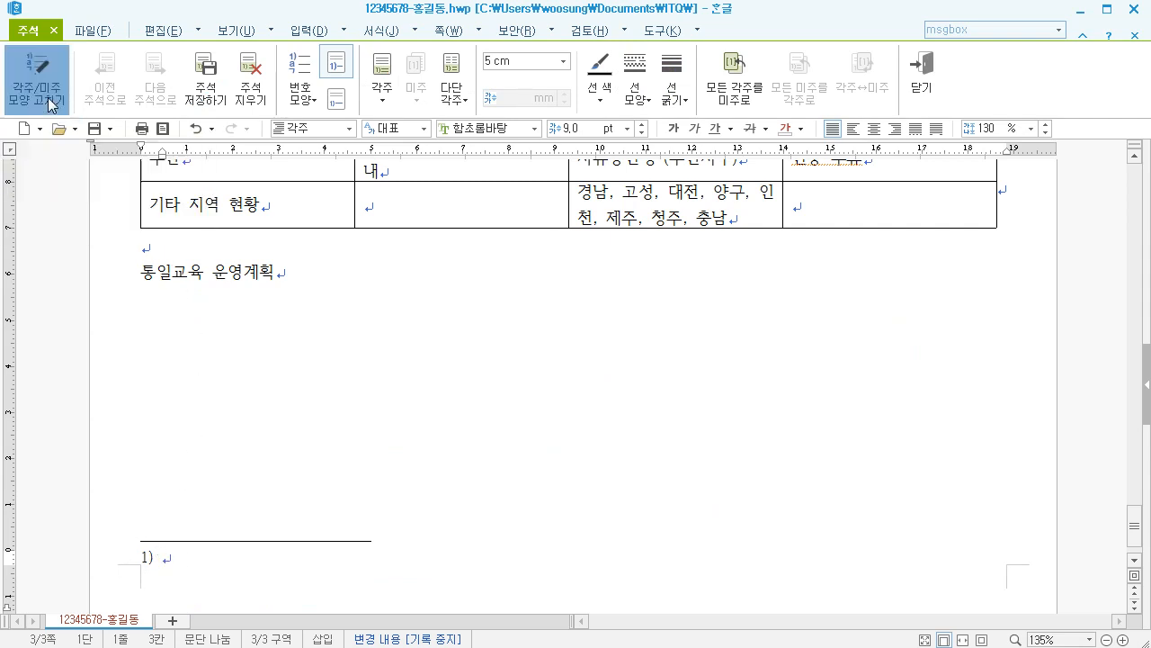
{"action": "left_click", "coordinate": [520, 166]}
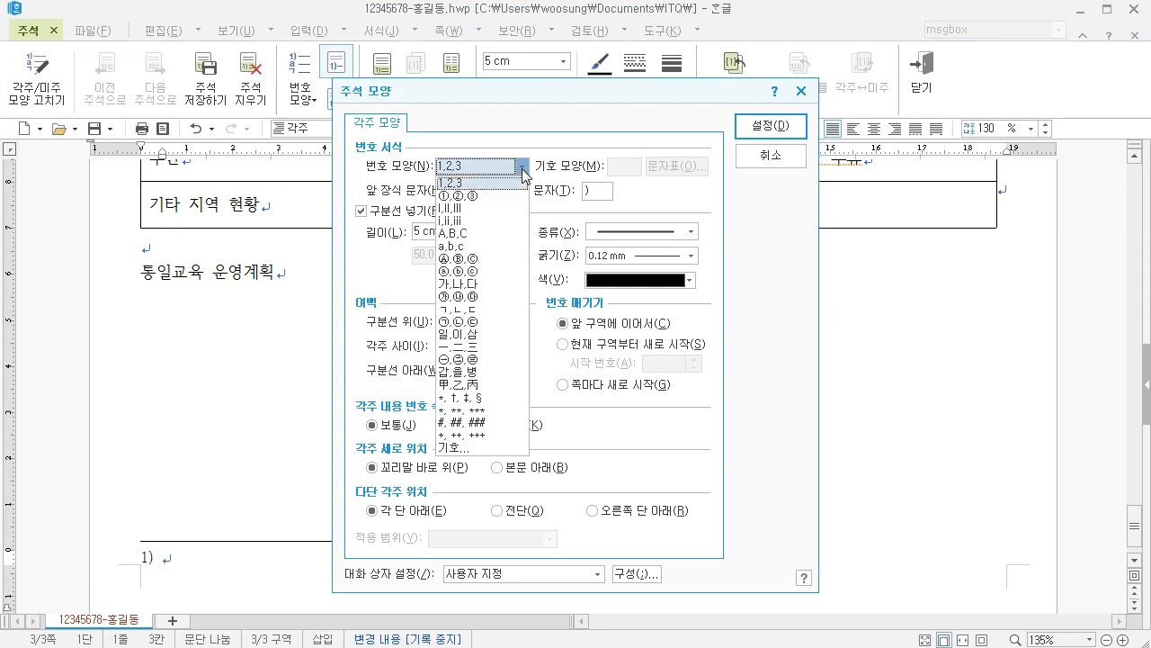
{"action": "left_click", "coordinate": [461, 322]}
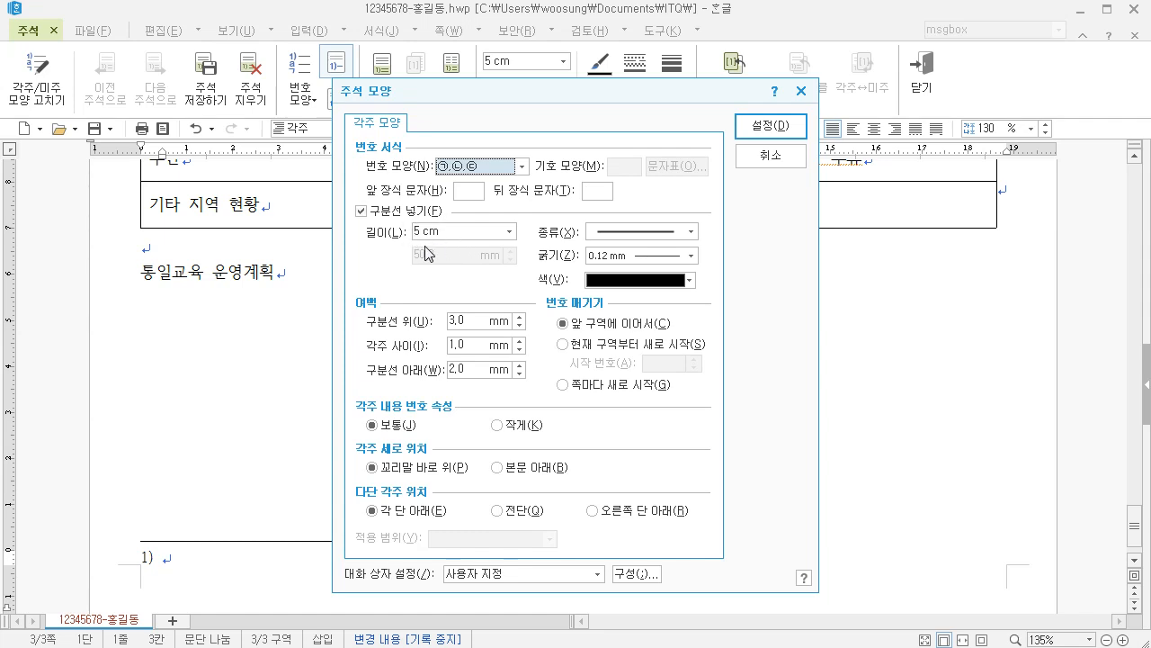
{"action": "left_click", "coordinate": [771, 127]}
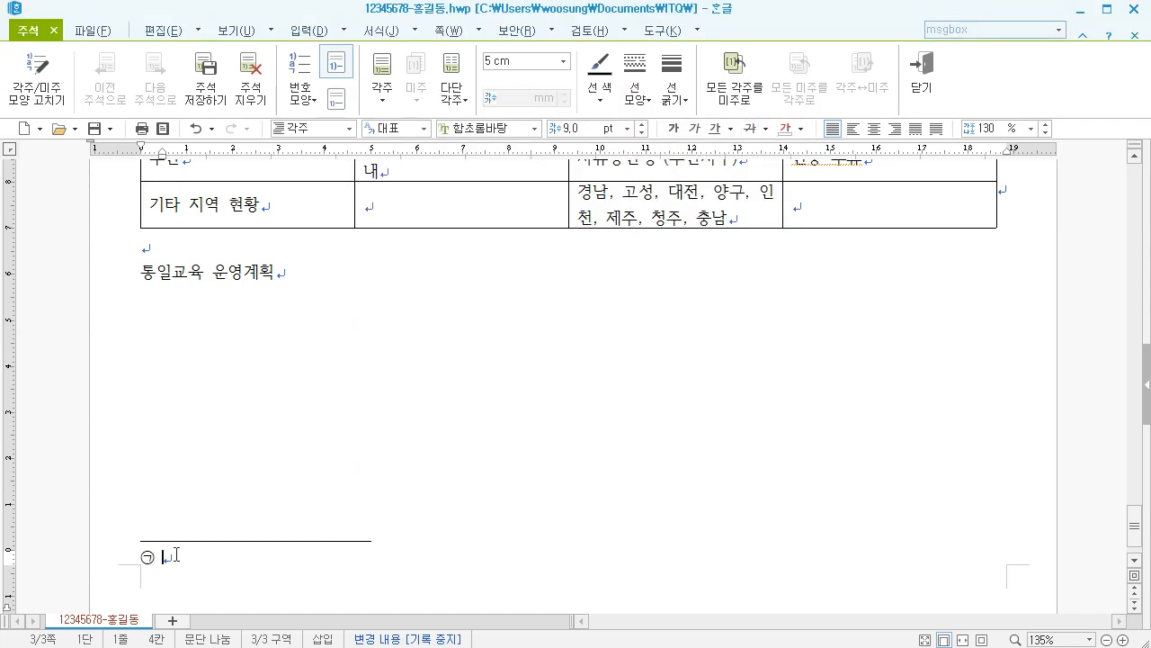
Enter the footnote text "언어와 문화상의 공통성에 기초하여 오랜 세월 역사적으로 형성된 사회 집단"
{"action": "type", "text": "언어와 "}
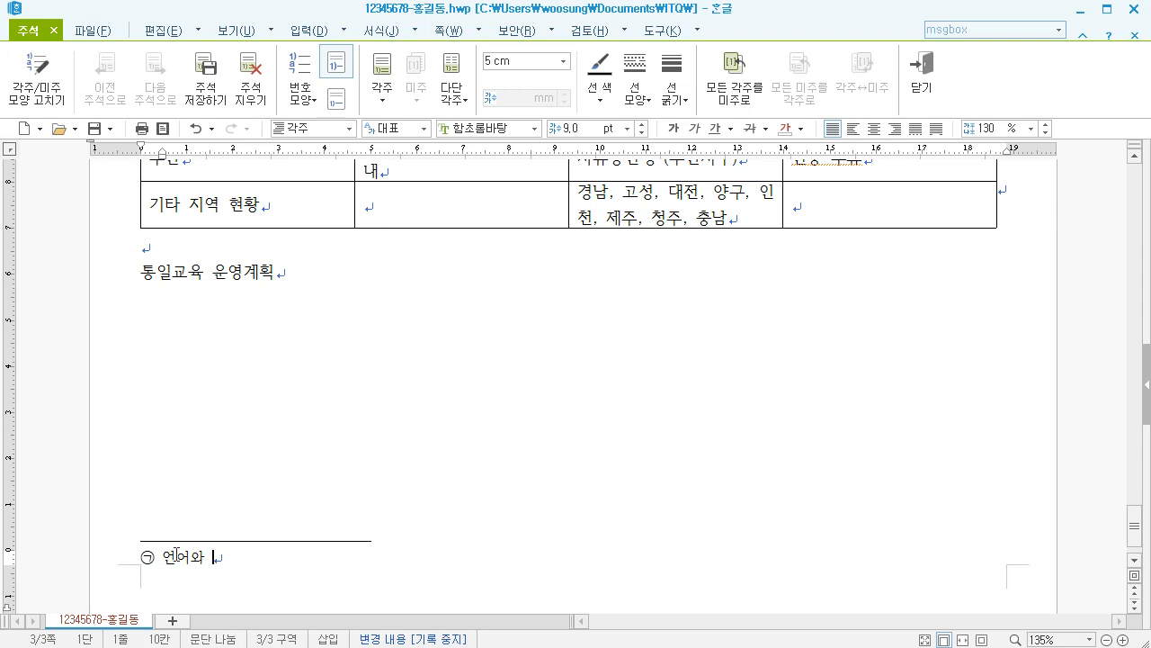
{"action": "type", "text": "문화상의 "}
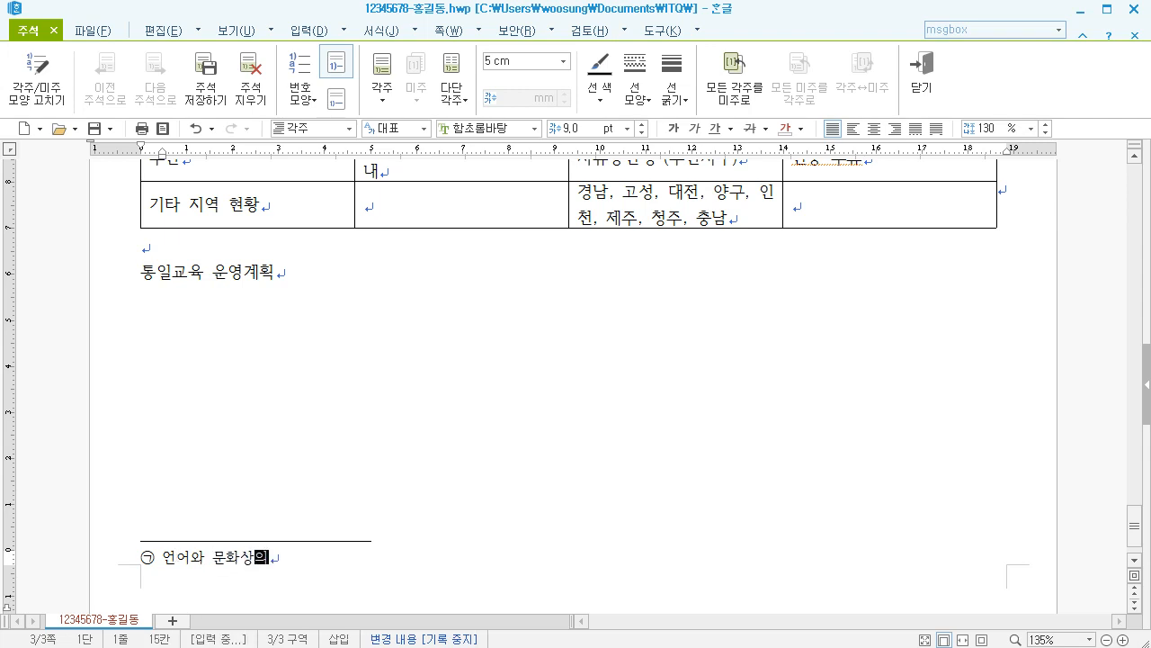
{"action": "type", "text": "공통성에"}
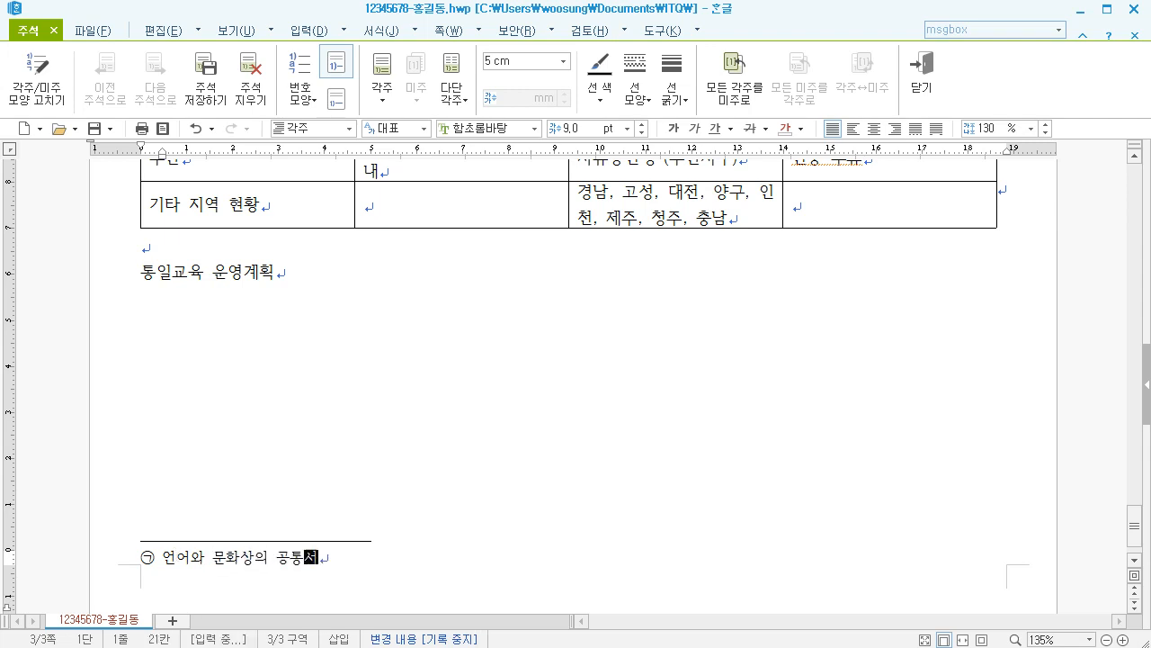
{"action": "type", "text": " 기초하여 "}
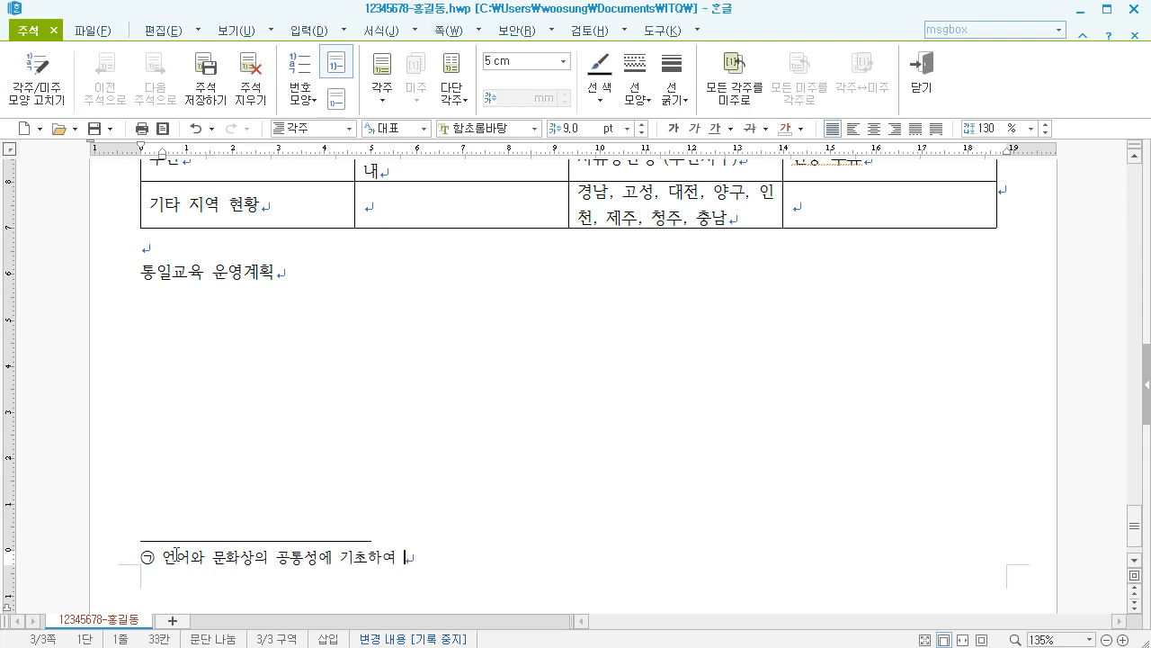
{"action": "type", "text": "오랜 세월"}
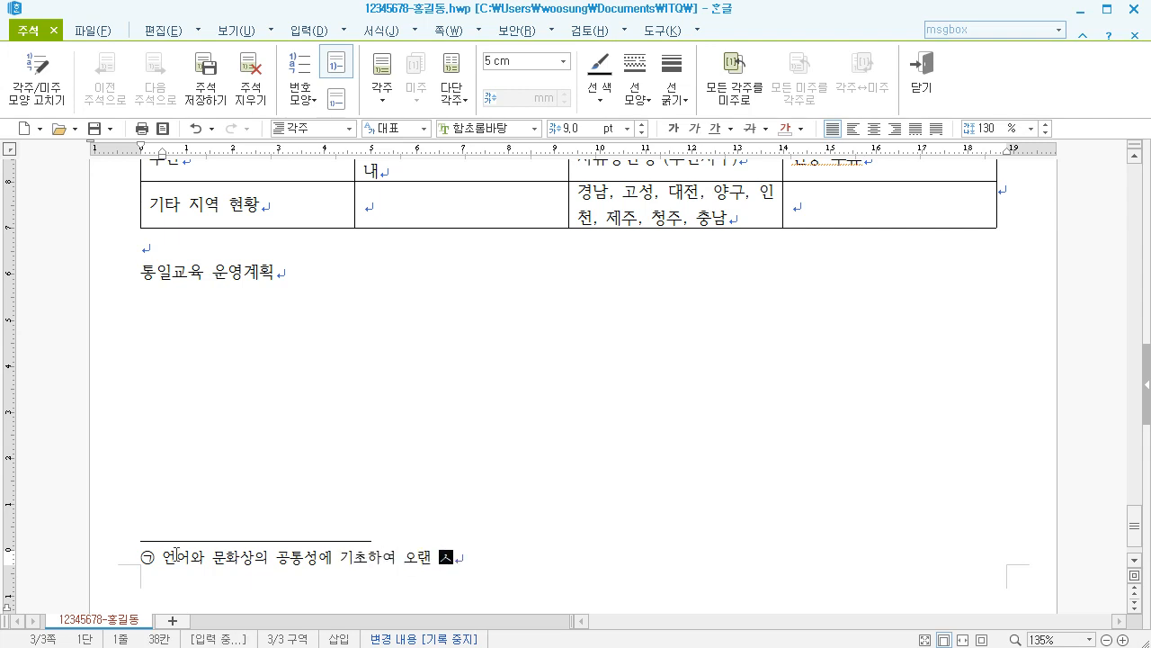
{"action": "type", "text": " 역사적으로 형성된 "}
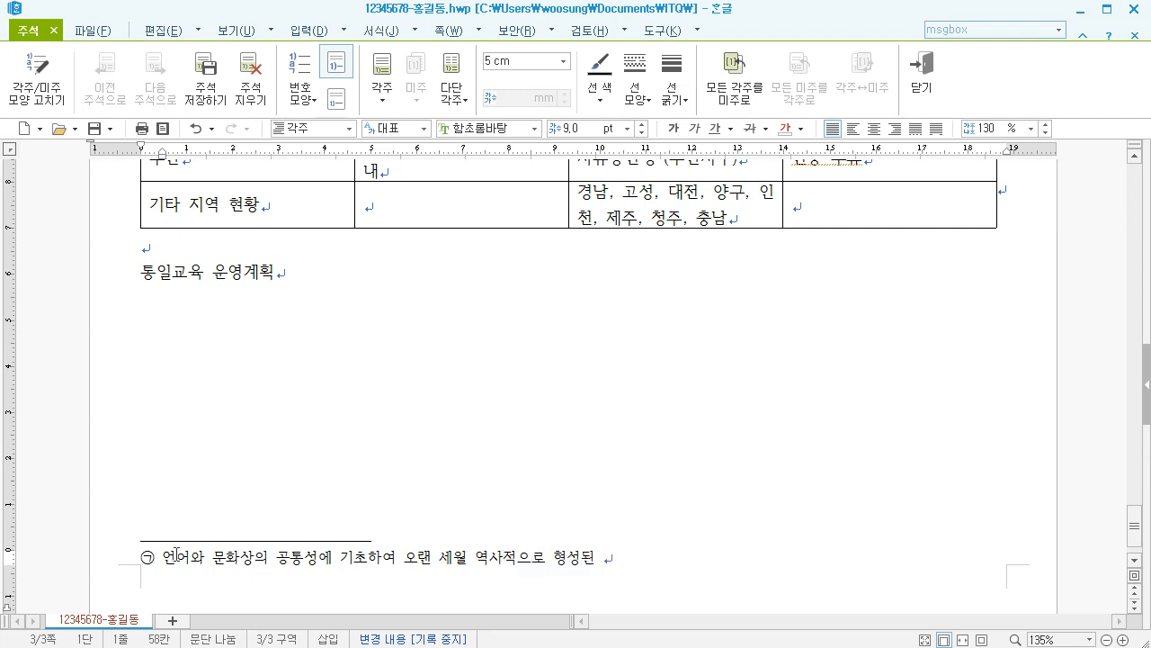
{"action": "type", "text": "사회 집ㄷ"}
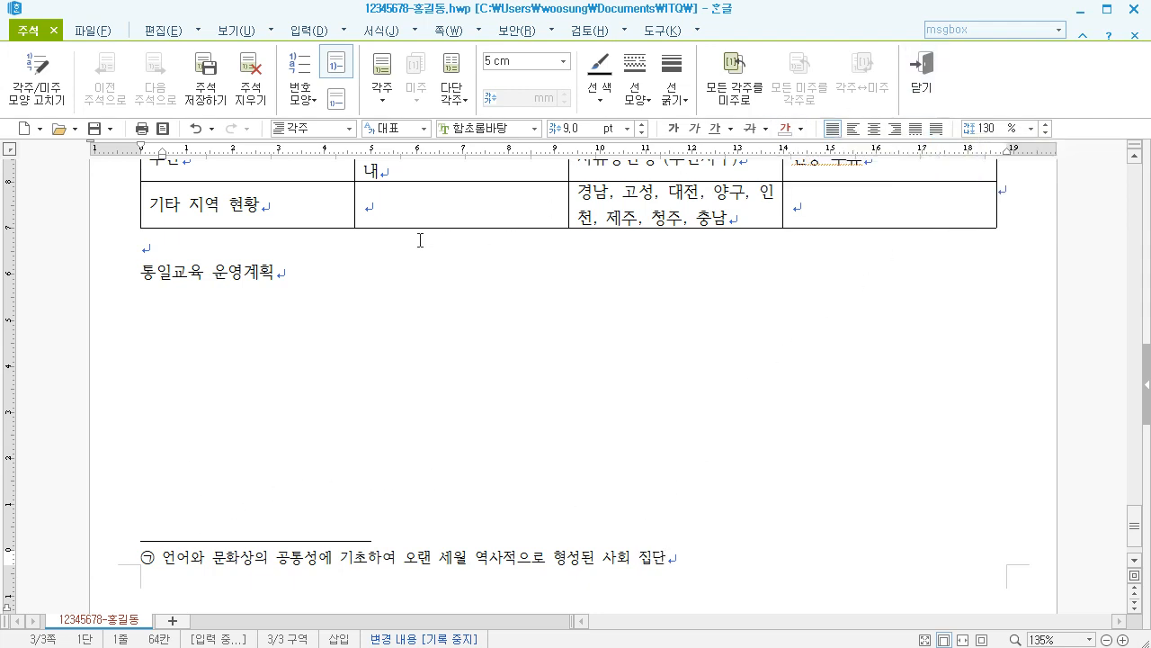
Return to the body text and check the footnote at the page end and its reference mark after "민족"
{"action": "left_click", "coordinate": [385, 256]}
{"action": "scroll", "coordinate": [570, 393], "scroll_direction": "up", "scroll_amount": 1}
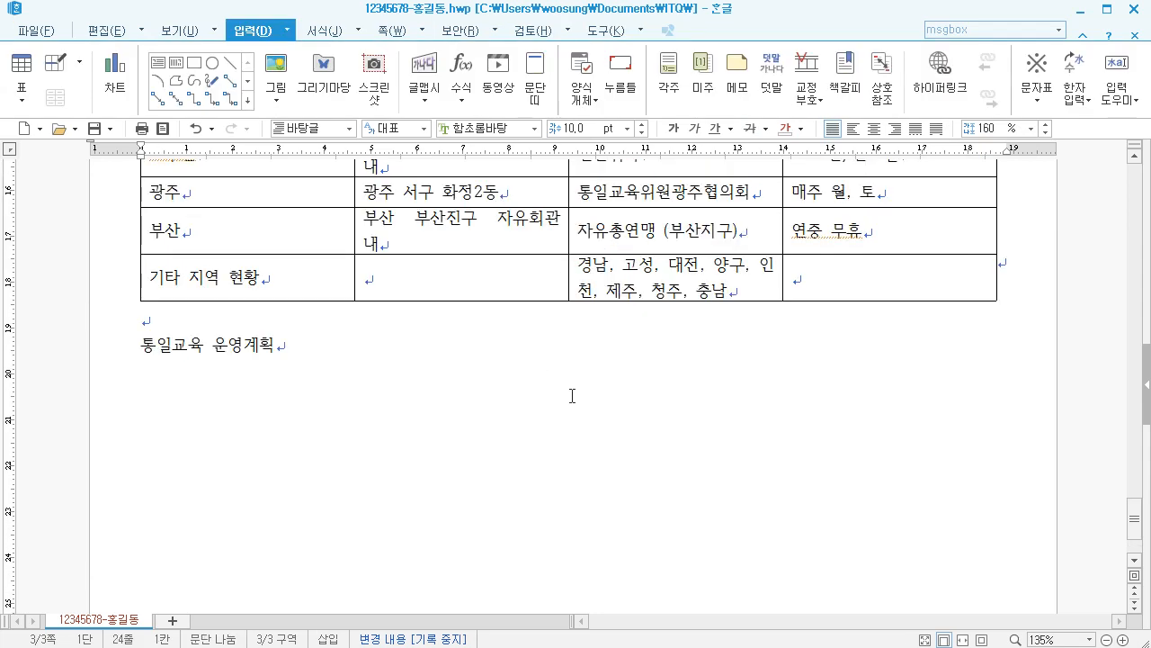
{"action": "scroll", "coordinate": [584, 442], "scroll_direction": "down", "scroll_amount": 2}
{"action": "left_click", "coordinate": [591, 504]}
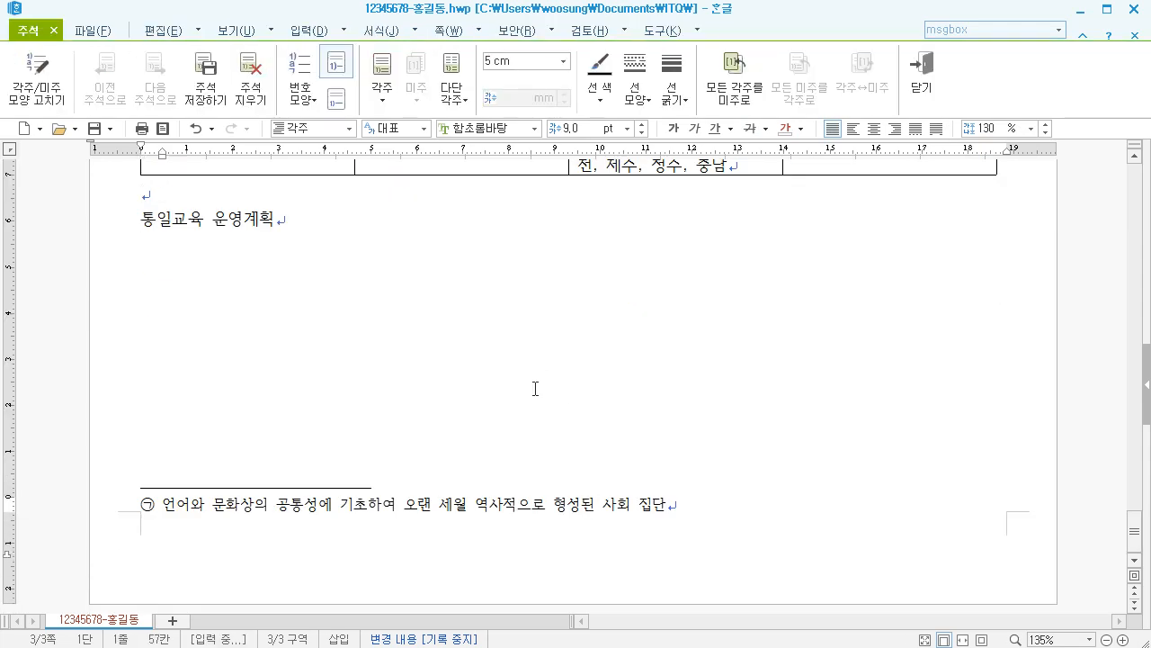
{"action": "left_click", "coordinate": [437, 230]}
{"action": "scroll", "coordinate": [488, 319], "scroll_direction": "up", "scroll_amount": 5}
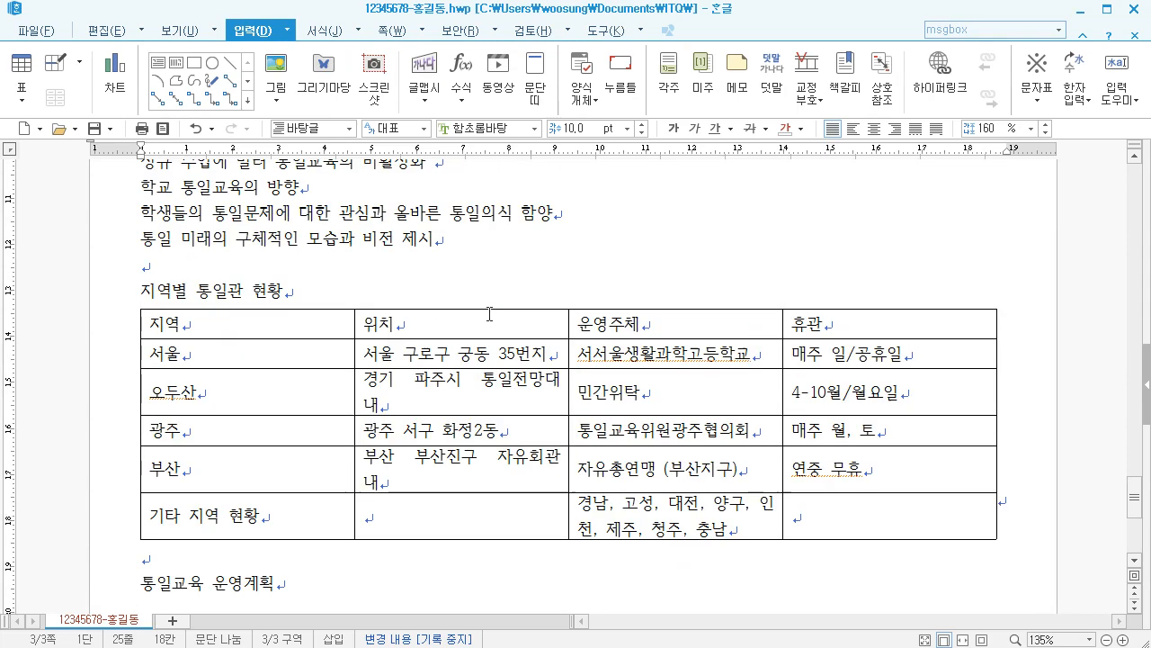
{"action": "scroll", "coordinate": [490, 319], "scroll_direction": "up", "scroll_amount": 3}
{"action": "scroll", "coordinate": [487, 319], "scroll_direction": "down", "scroll_amount": 1}
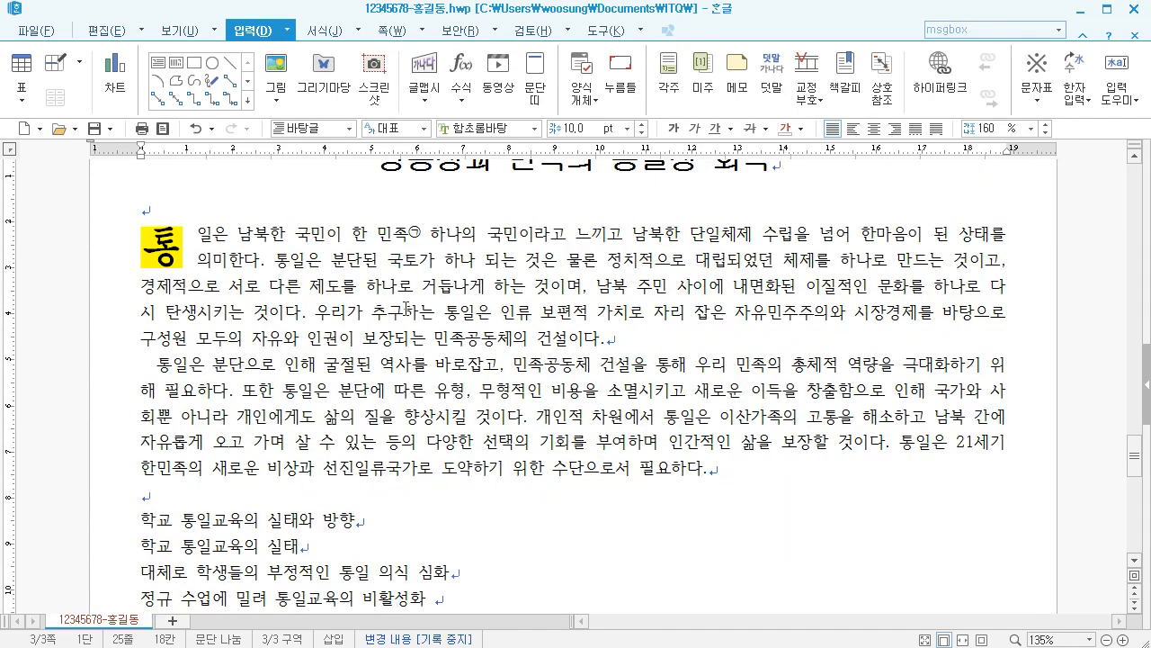
{"action": "left_click", "coordinate": [423, 237]}
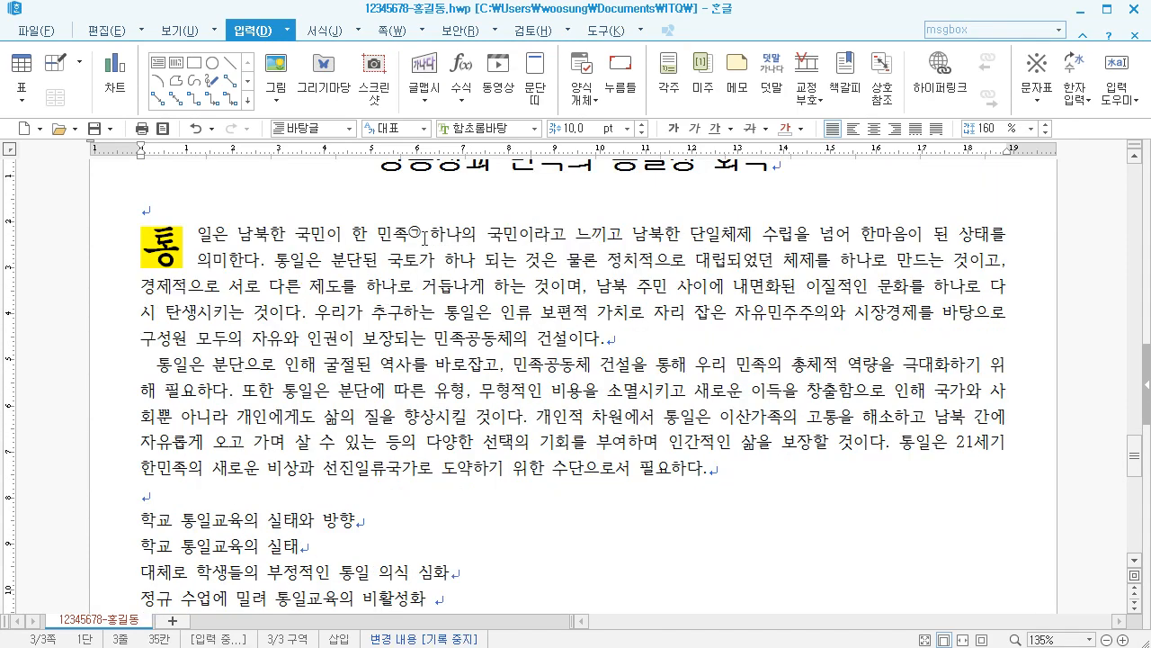
{"action": "left_click", "coordinate": [415, 237]}
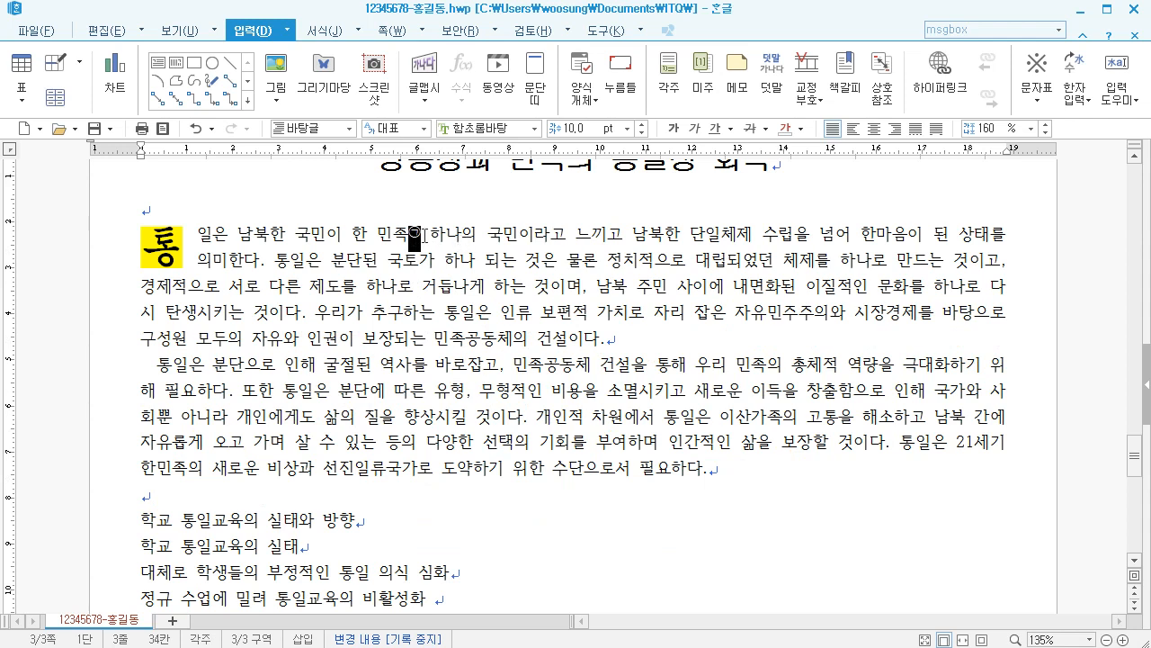
{"action": "left_click", "coordinate": [423, 236]}
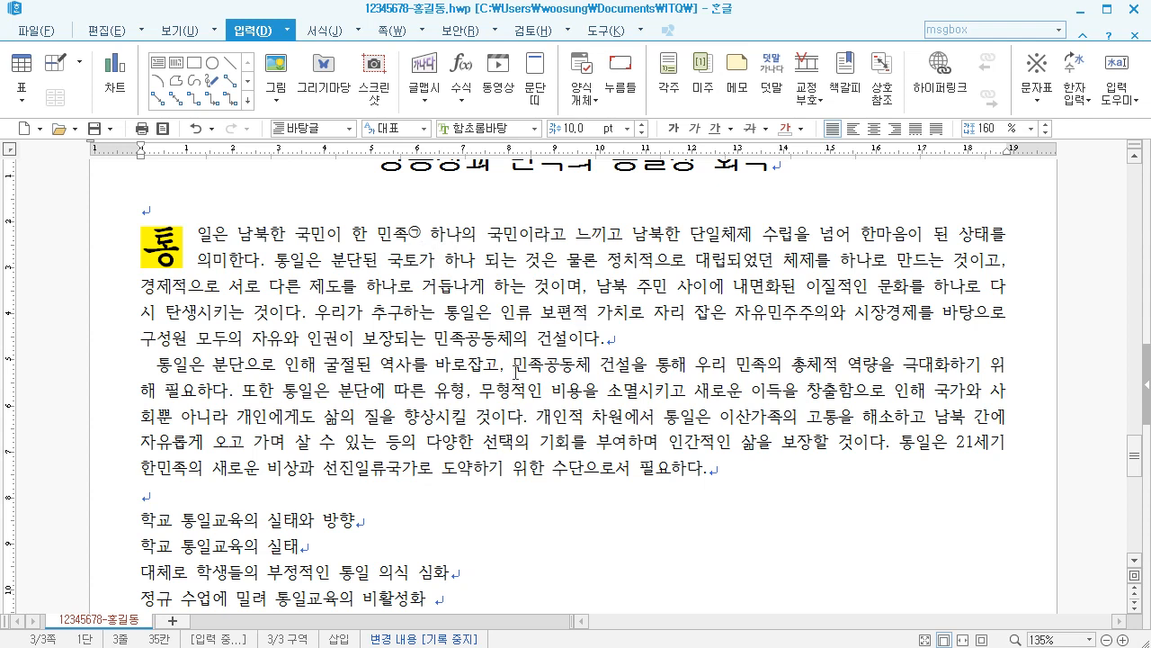
Convert "통일" at the start of the second body paragraph to Hanja 統一 in the 한글(漢字) format
{"action": "left_click", "coordinate": [188, 369]}
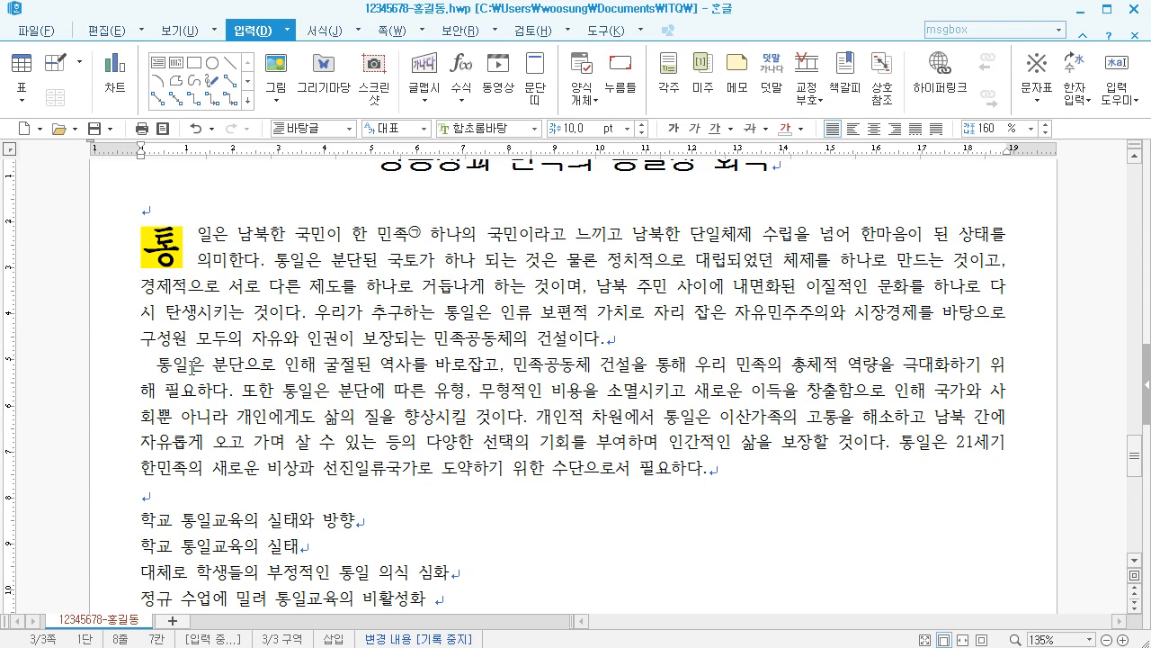
{"action": "key", "text": "F9"}
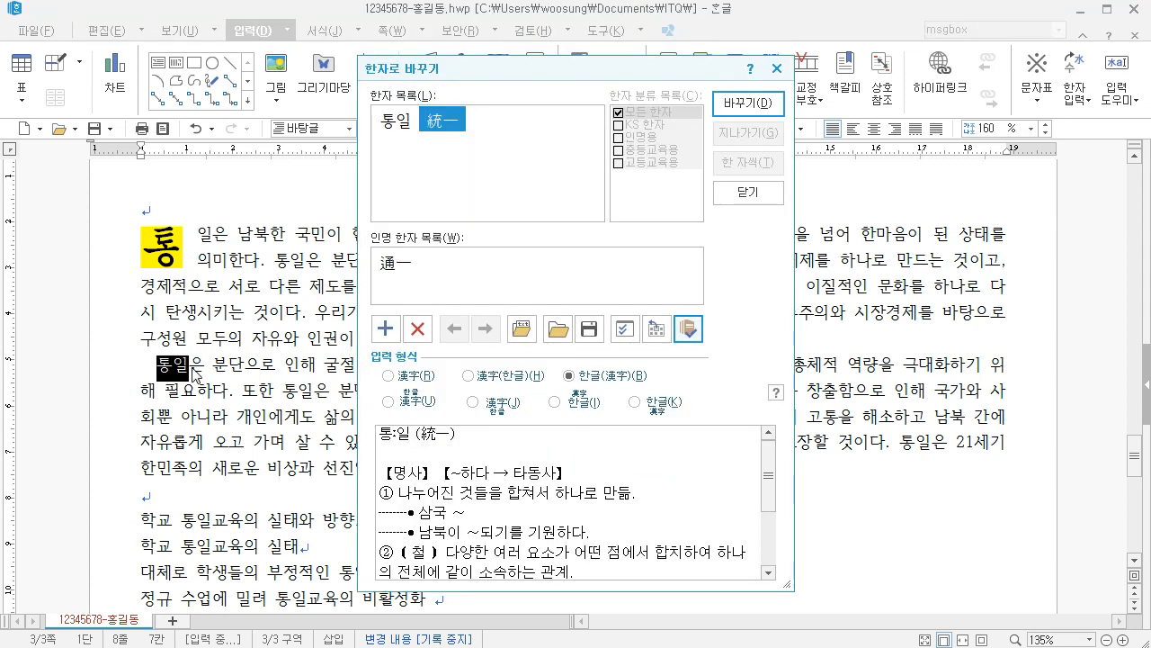
{"action": "left_click", "coordinate": [598, 377]}
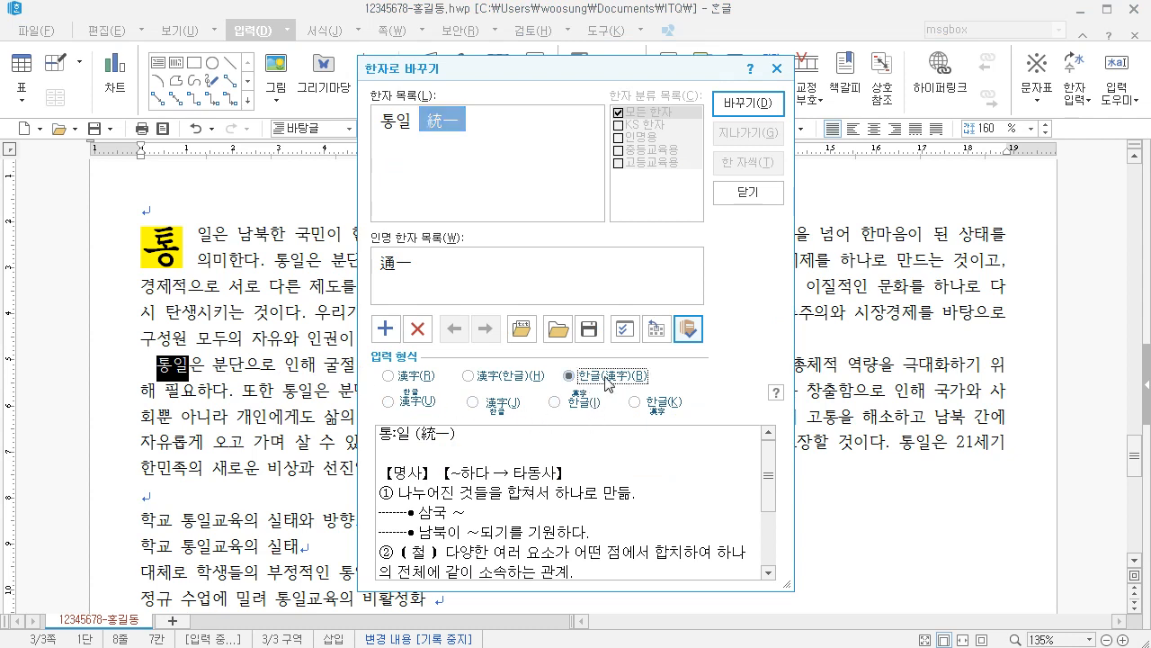
{"action": "left_click", "coordinate": [757, 116]}
{"action": "left_click_drag", "start_coordinate": [161, 360], "coordinate": [175, 356]}
{"action": "left_click", "coordinate": [204, 367]}
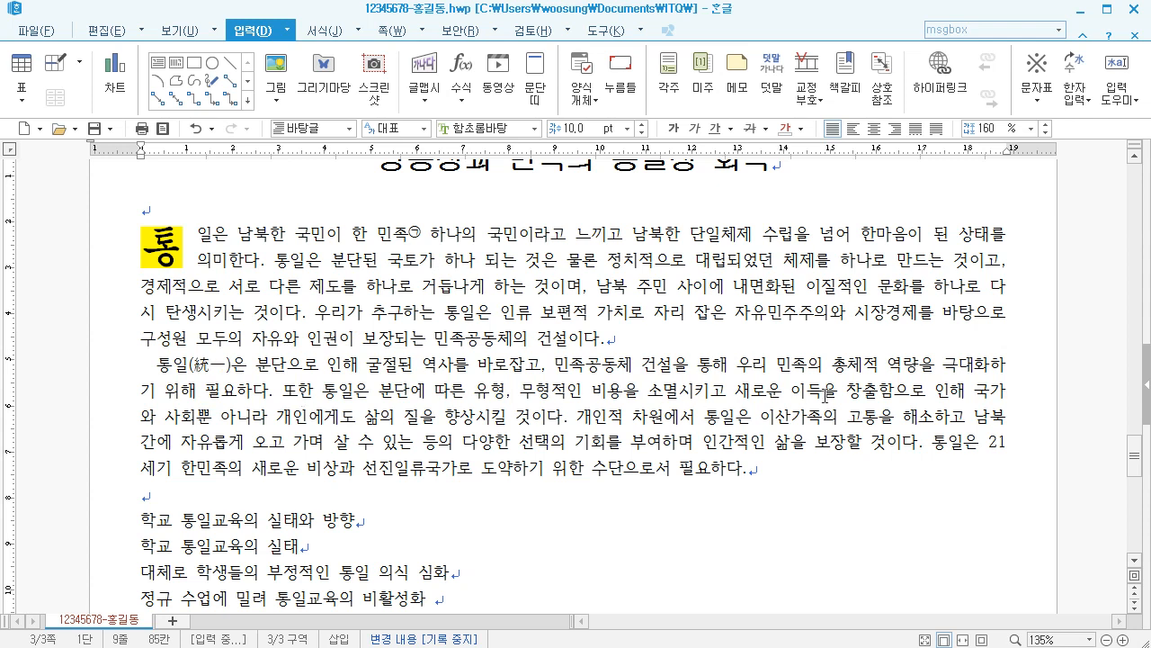
Convert "이득" in the second body paragraph to Hanja 利得 in the 한글(漢字) format
{"action": "key", "text": "F9"}
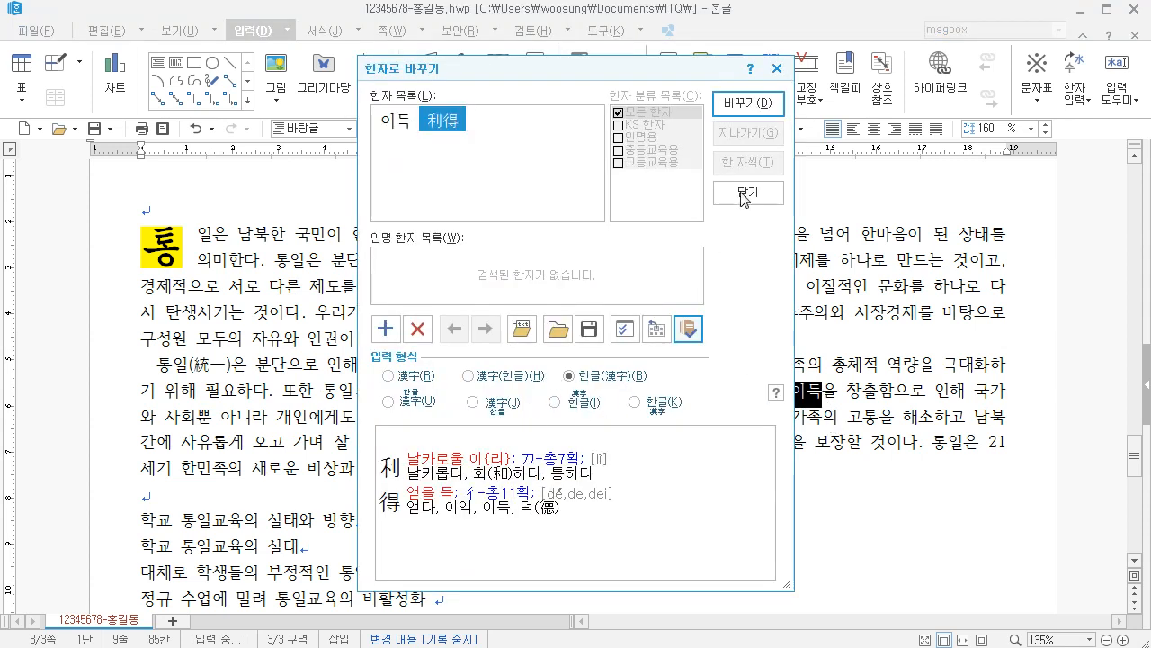
{"action": "left_click", "coordinate": [748, 102]}
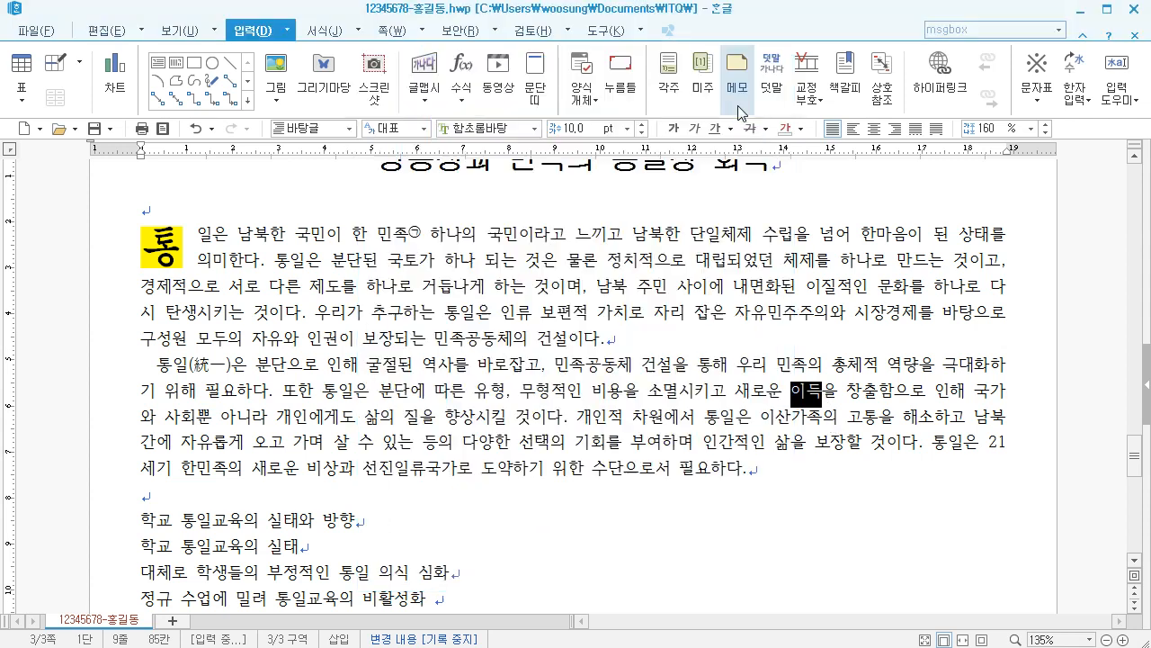
{"action": "left_click", "coordinate": [633, 313]}
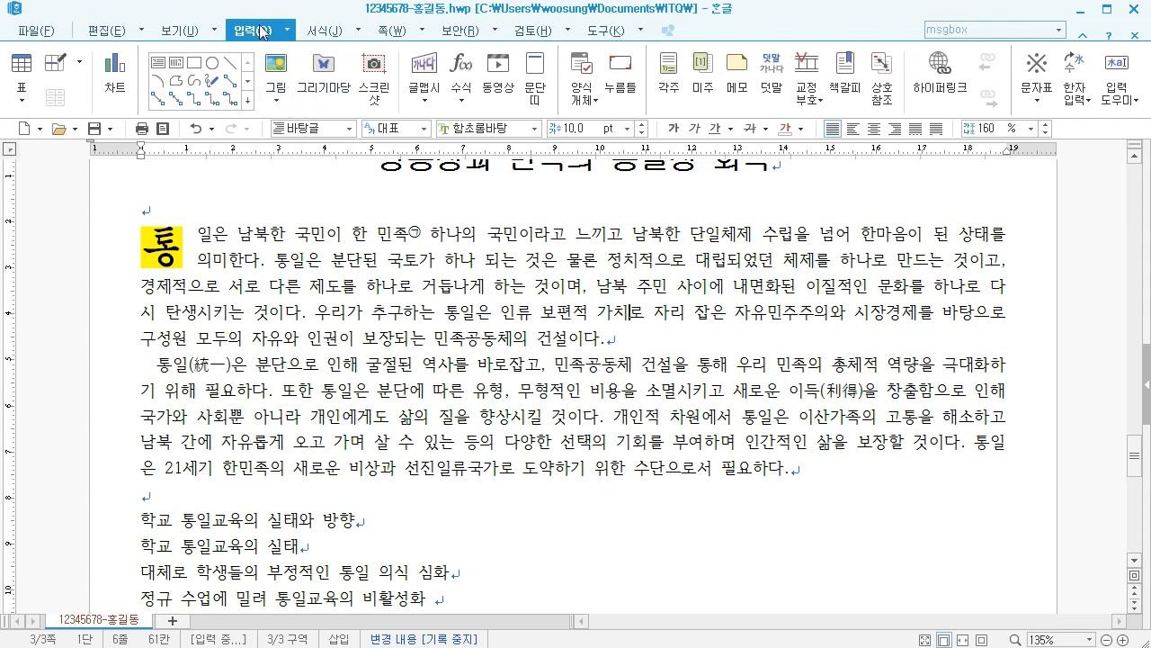
Try inserting the picture 그림4.JPG from the Picture folder with 마우스로 크기 지정 off, and undo the insertion
{"action": "left_click", "coordinate": [275, 72]}
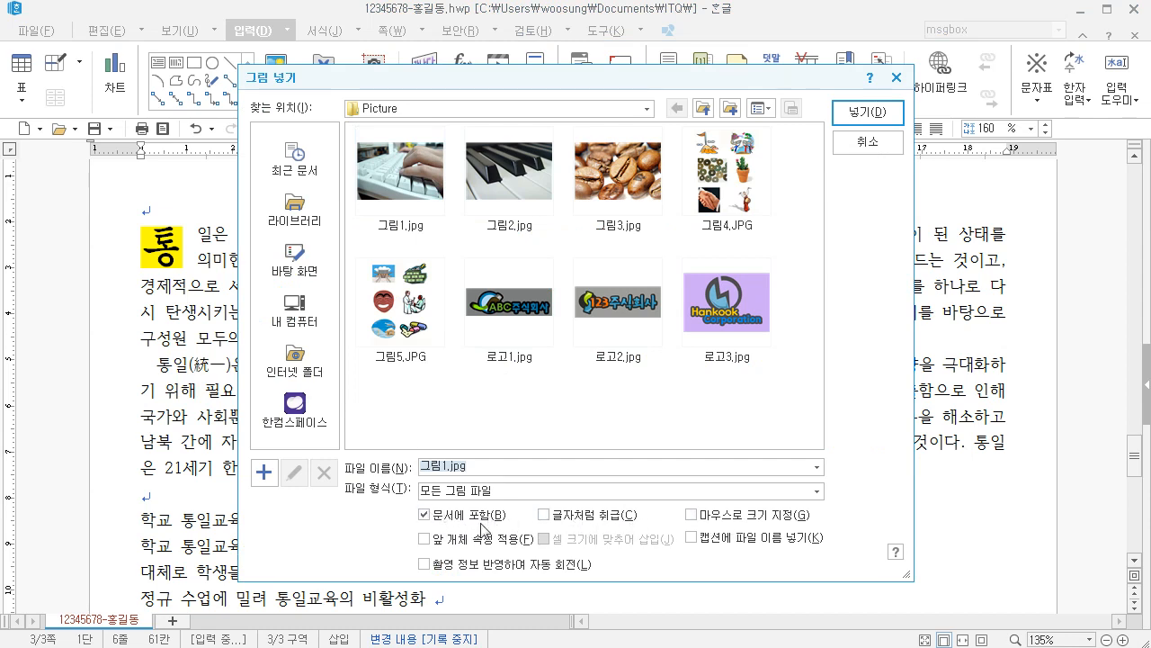
{"action": "left_click", "coordinate": [728, 512]}
{"action": "left_click", "coordinate": [728, 512]}
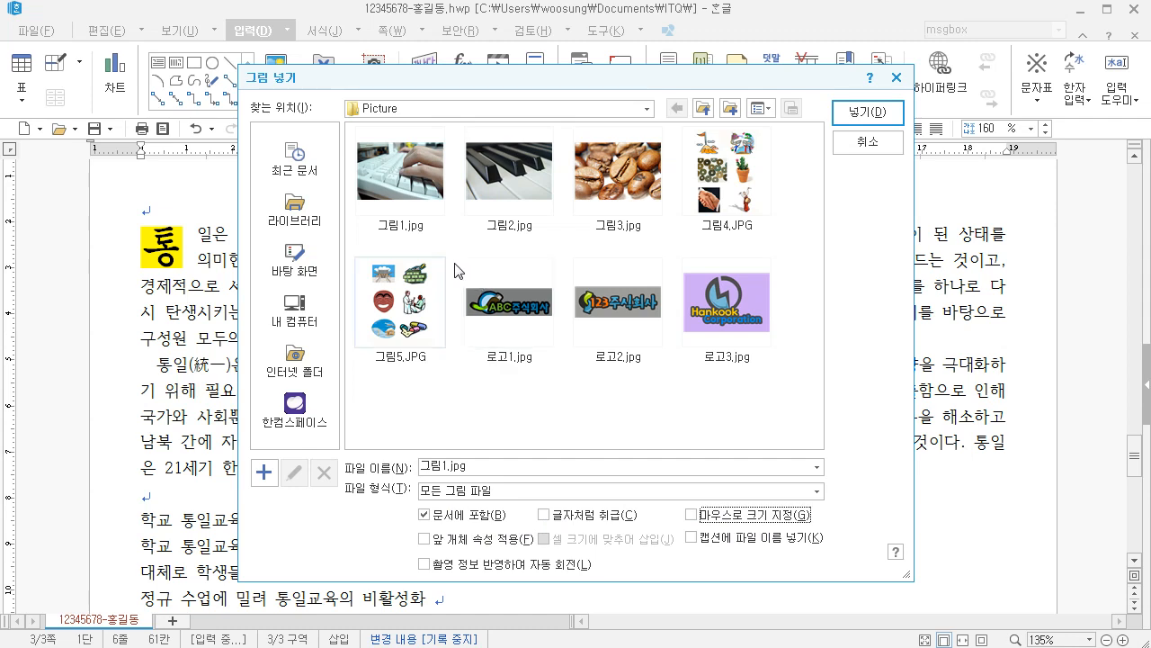
{"action": "left_click", "coordinate": [722, 200]}
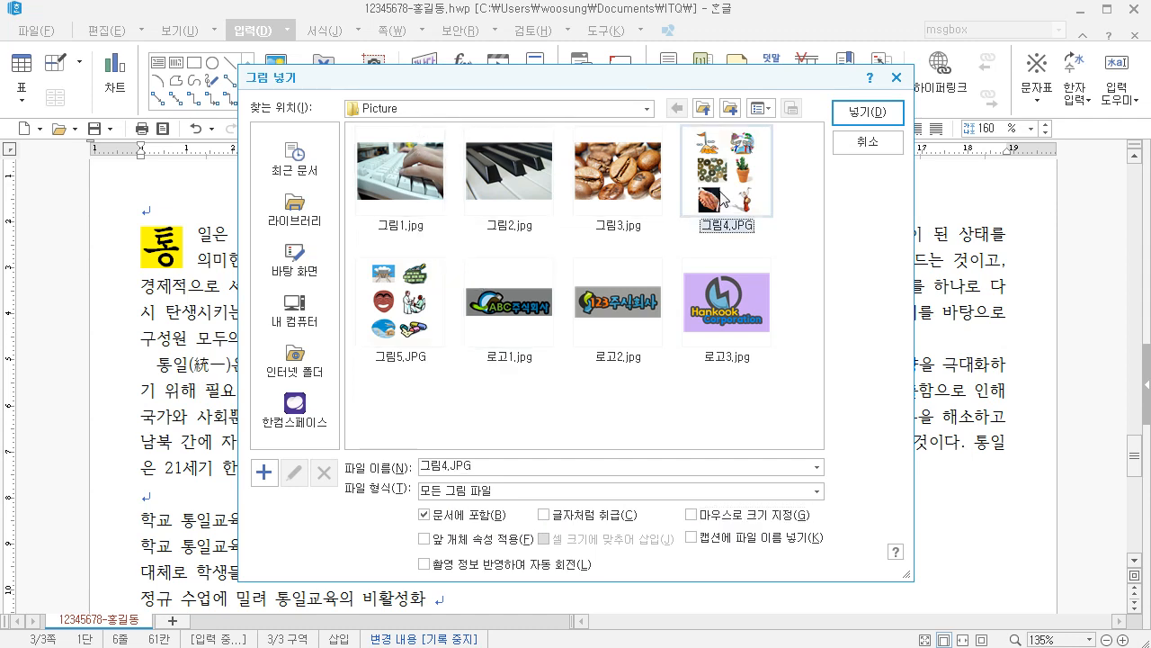
{"action": "left_click", "coordinate": [861, 112]}
{"action": "scroll", "coordinate": [719, 393], "scroll_direction": "down", "scroll_amount": 5}
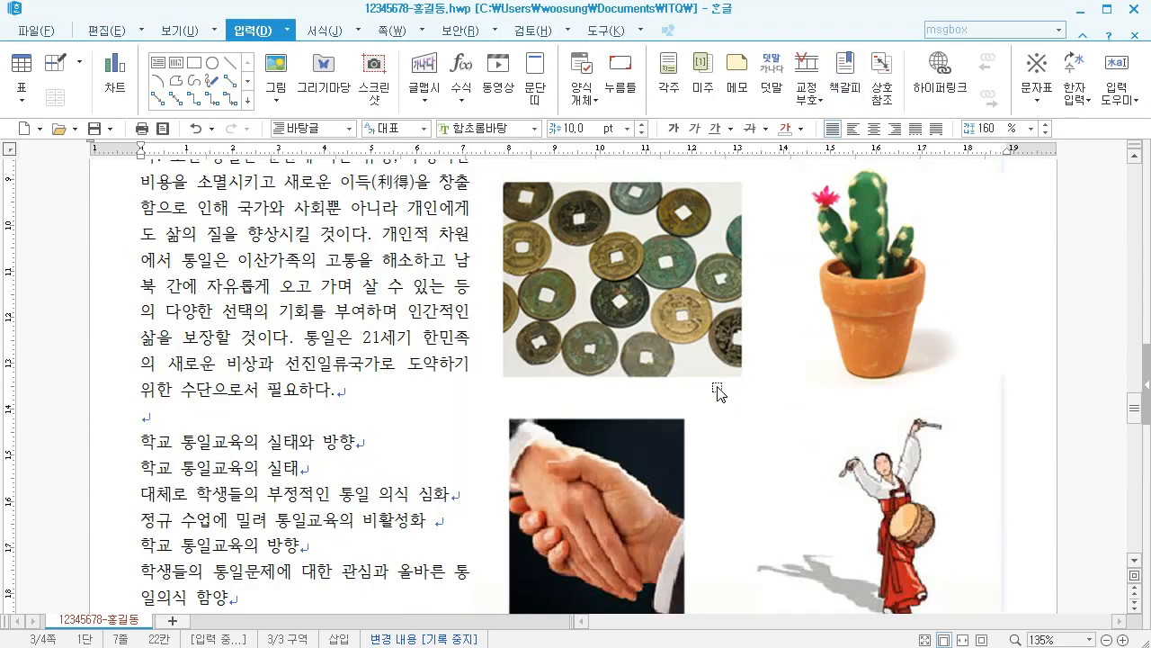
{"action": "left_click", "coordinate": [688, 369]}
{"action": "key", "text": "ctrl+z"}
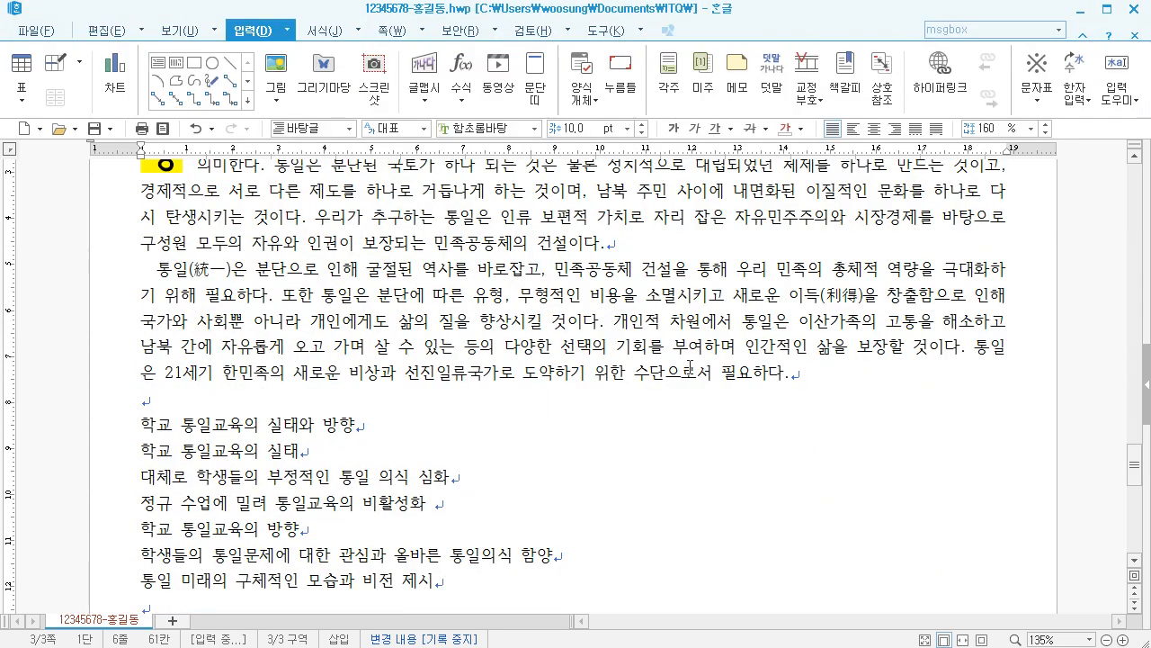
Insert 그림4.JPG with 마우스로 크기 지정 on, drawn about 45 × 59 mm across the two body paragraphs
{"action": "scroll", "coordinate": [601, 359], "scroll_direction": "up", "scroll_amount": 3}
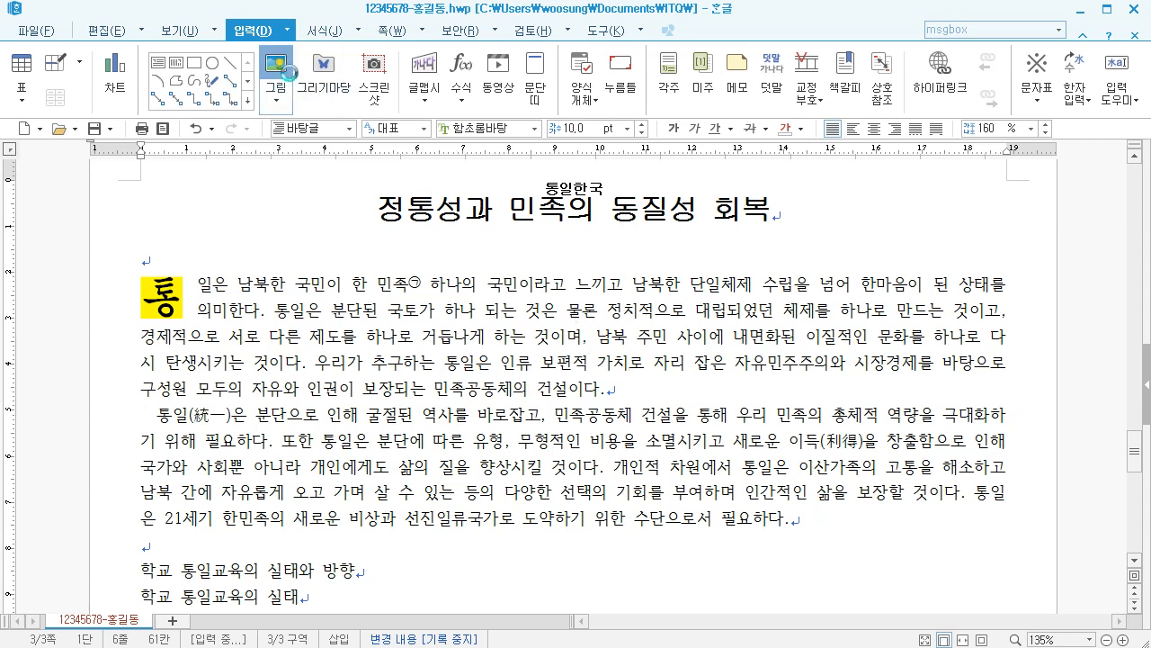
{"action": "left_click", "coordinate": [276, 71]}
{"action": "left_click", "coordinate": [726, 170]}
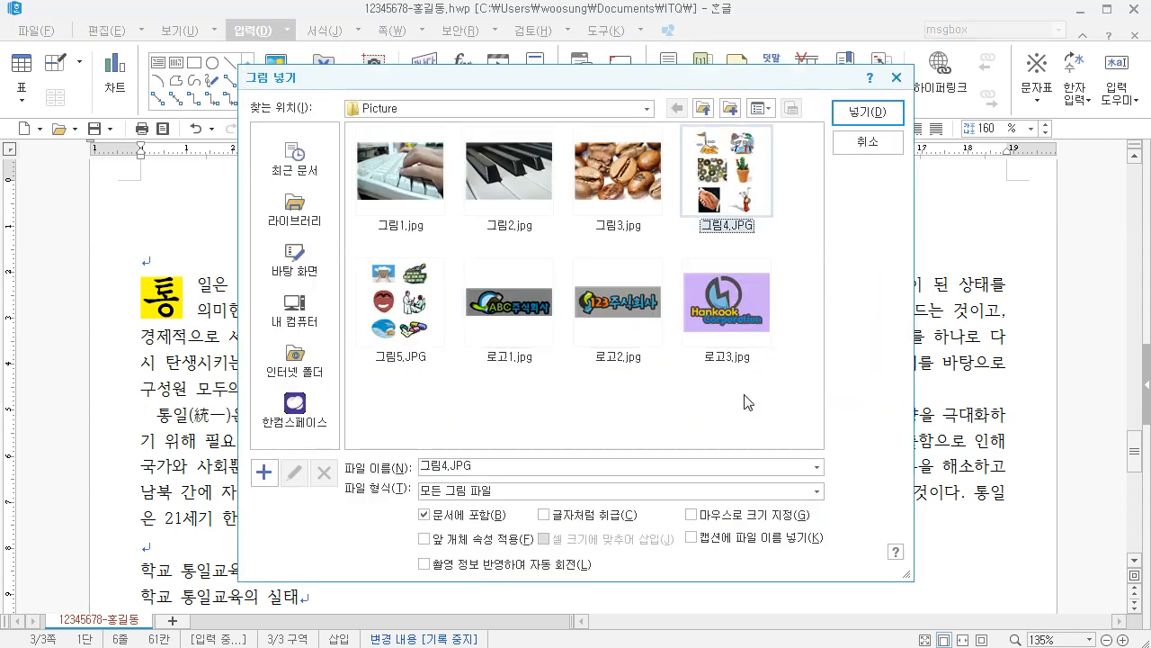
{"action": "left_click", "coordinate": [734, 510]}
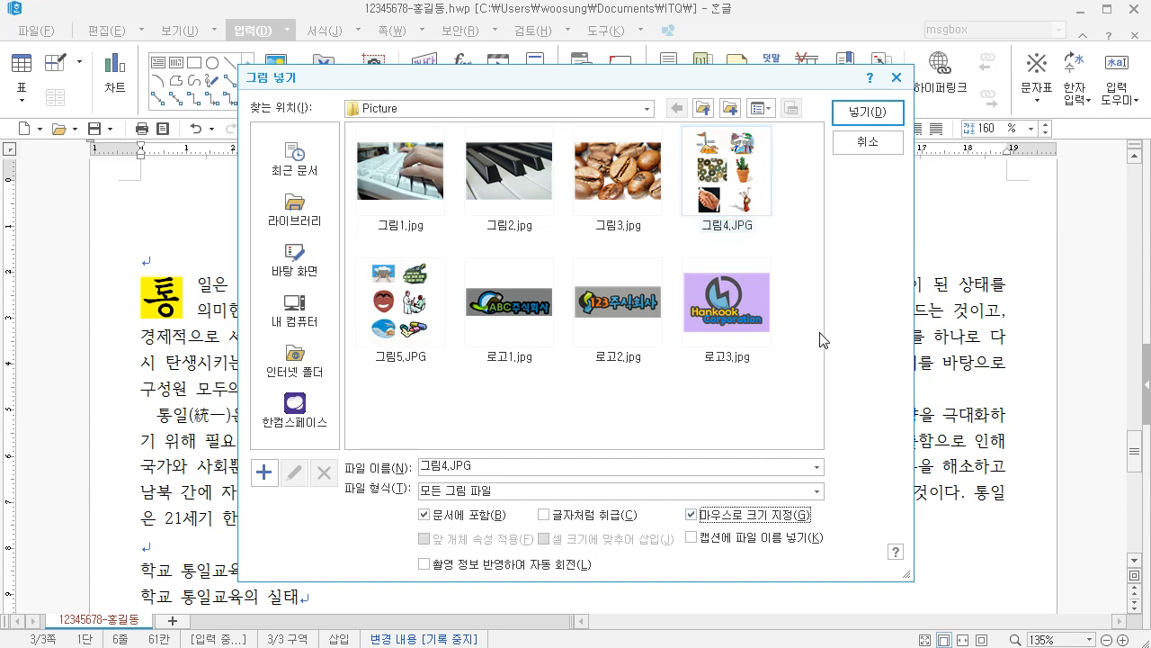
{"action": "left_click", "coordinate": [855, 111]}
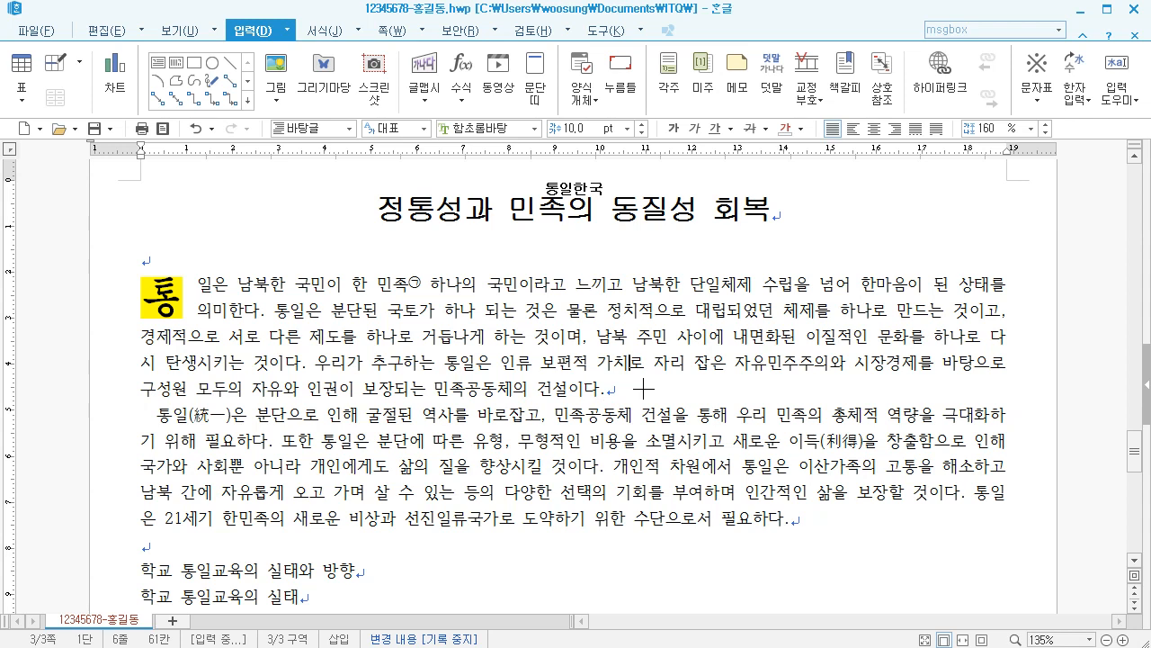
{"action": "left_click_drag", "start_coordinate": [536, 300], "coordinate": [741, 572]}
{"action": "scroll", "coordinate": [663, 502], "scroll_direction": "down", "scroll_amount": 1}
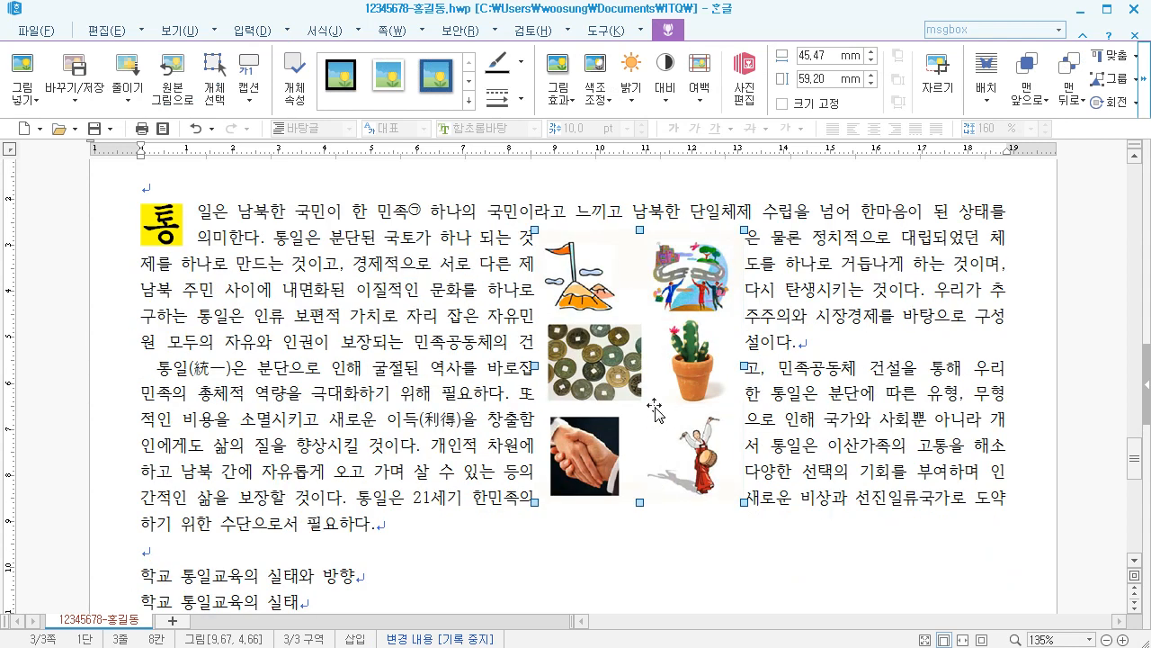
{"action": "mouse_move", "coordinate": [657, 346]}
{"action": "left_mouse_down"}
{"action": "mouse_move", "coordinate": [679, 371]}
{"action": "mouse_move", "coordinate": [668, 353]}
{"action": "left_mouse_up"}
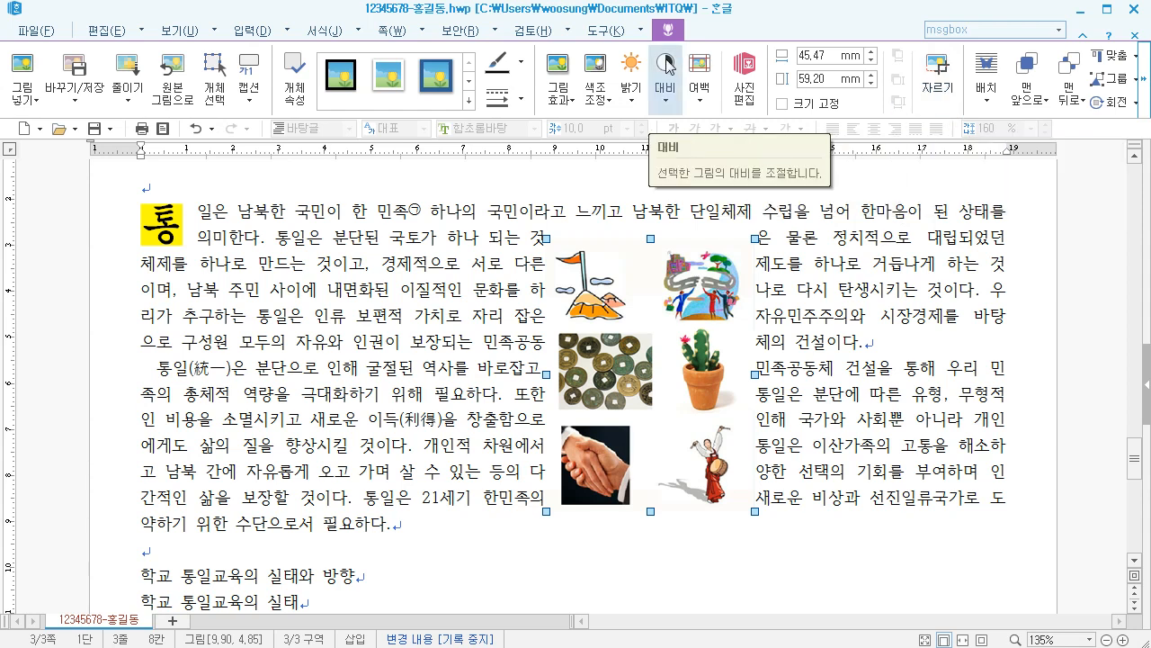
Crop the inserted picture to only the handshake image, about 15 × 17 mm
{"action": "left_click", "coordinate": [939, 79]}
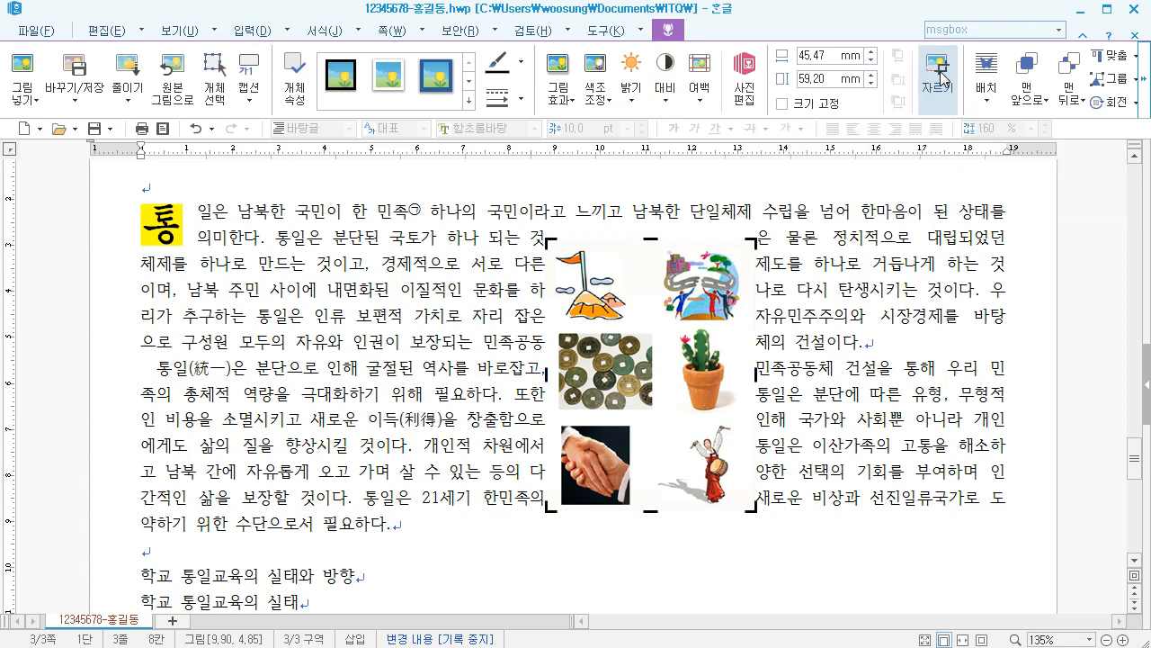
{"action": "left_click_drag", "start_coordinate": [752, 241], "coordinate": [629, 426]}
{"action": "left_click_drag", "start_coordinate": [550, 508], "coordinate": [563, 503]}
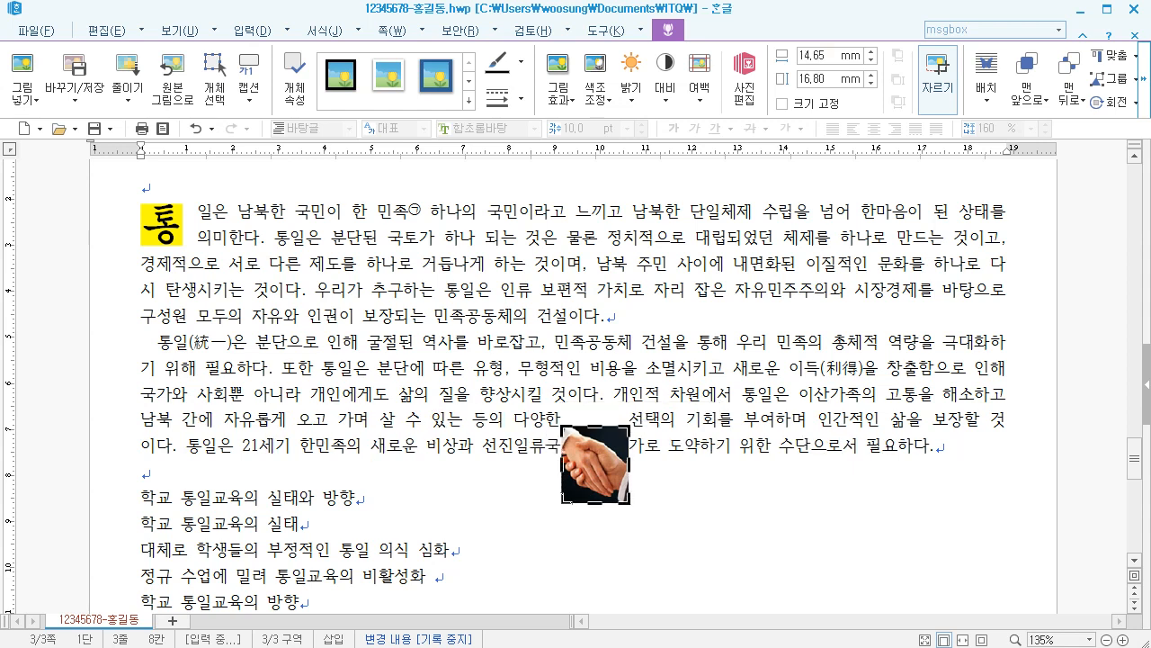
{"action": "left_click", "coordinate": [664, 498]}
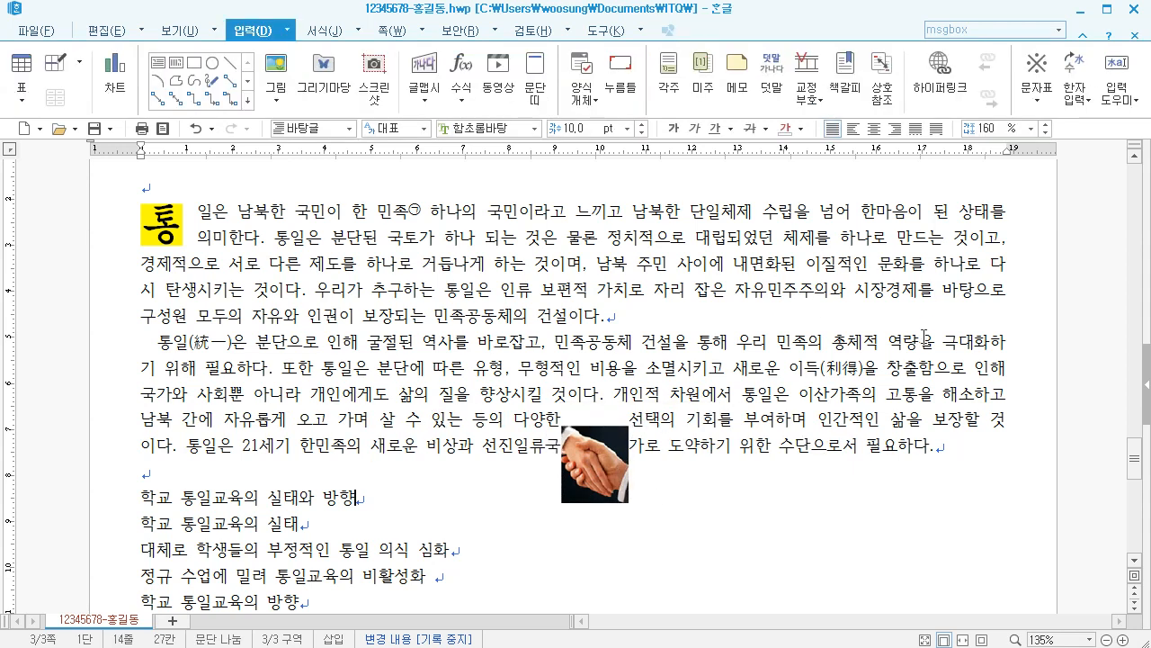
Set the handshake picture's width and height to 40 mm each and turn on 크기 고정
{"action": "left_click", "coordinate": [609, 469]}
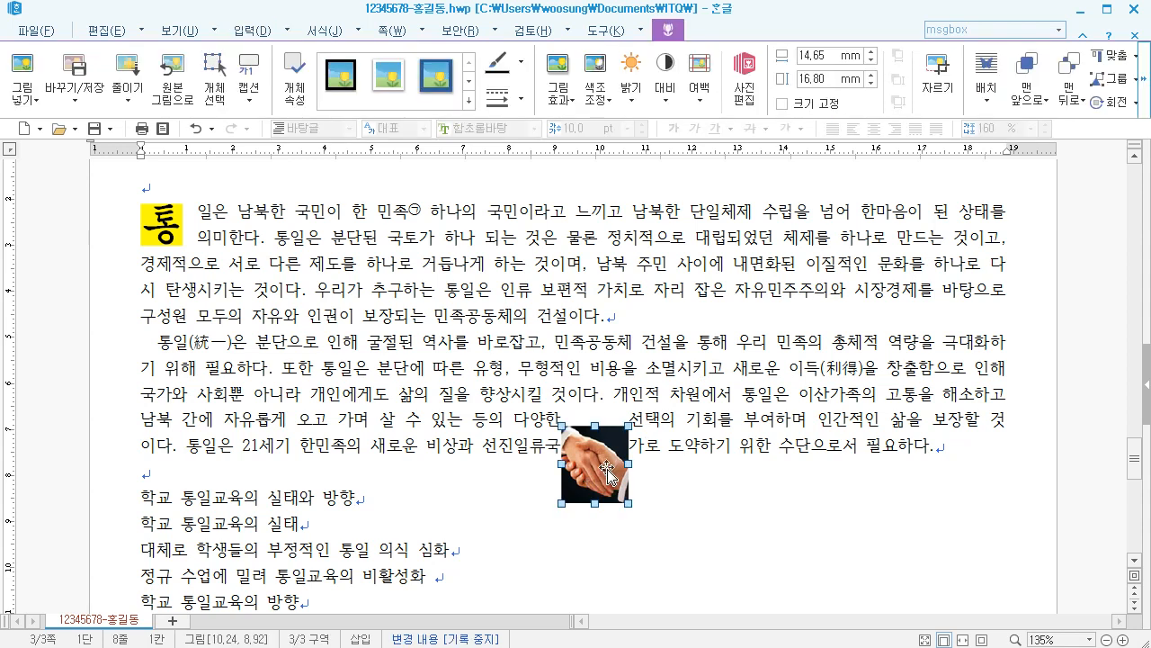
{"action": "double_click", "coordinate": [608, 468]}
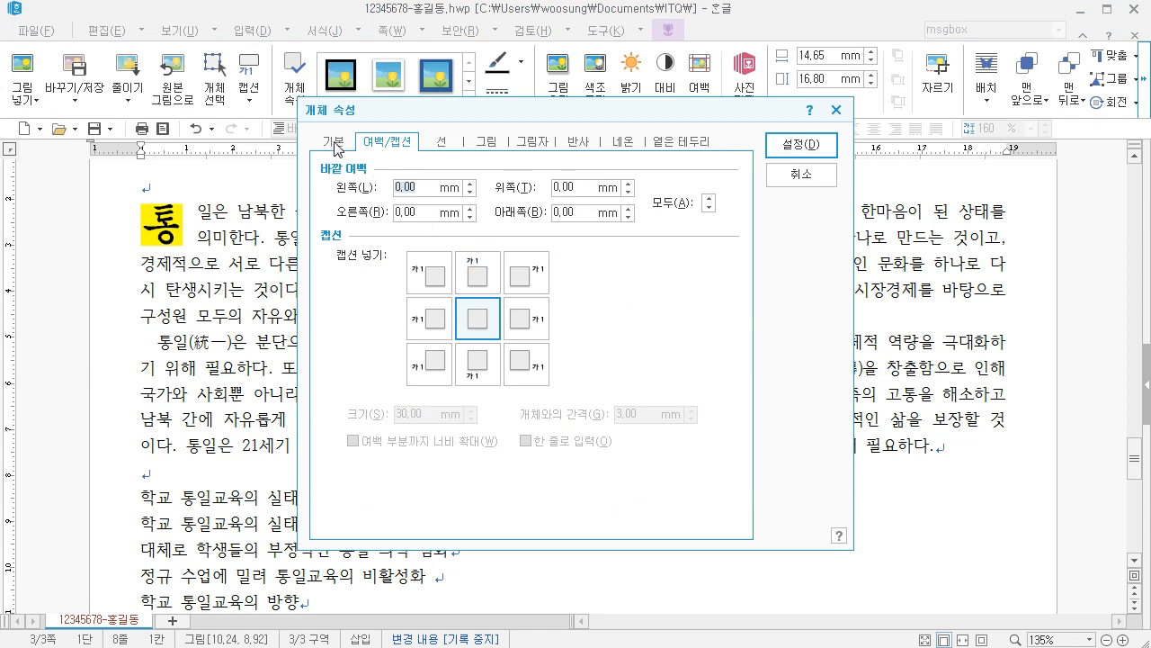
{"action": "key", "text": "Tab"}
{"action": "type", "text": "40"}
{"action": "key", "text": "Tab"}
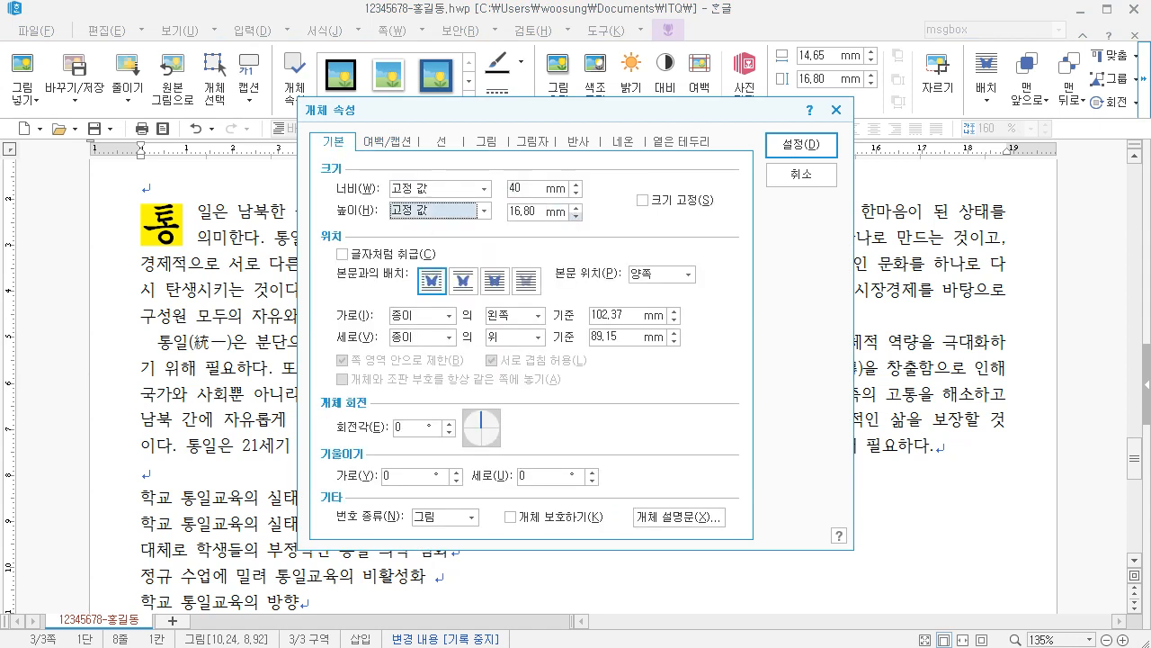
{"action": "key", "text": "Tab"}
{"action": "type", "text": "40"}
{"action": "key", "text": "Tab"}
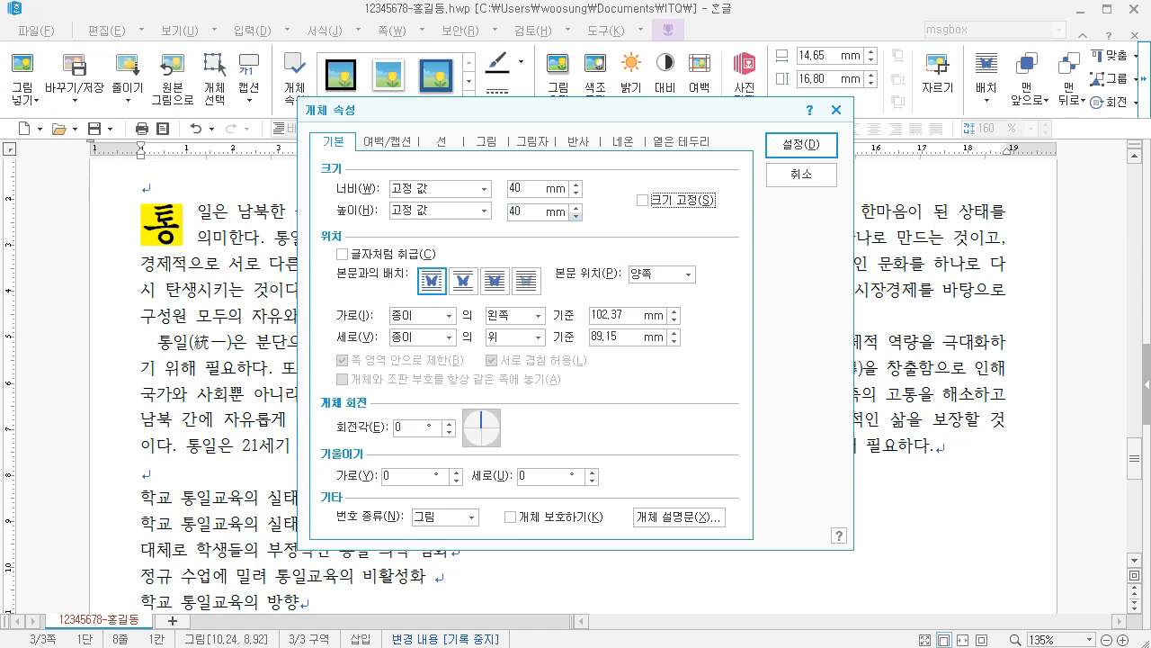
{"action": "left_click", "coordinate": [643, 200]}
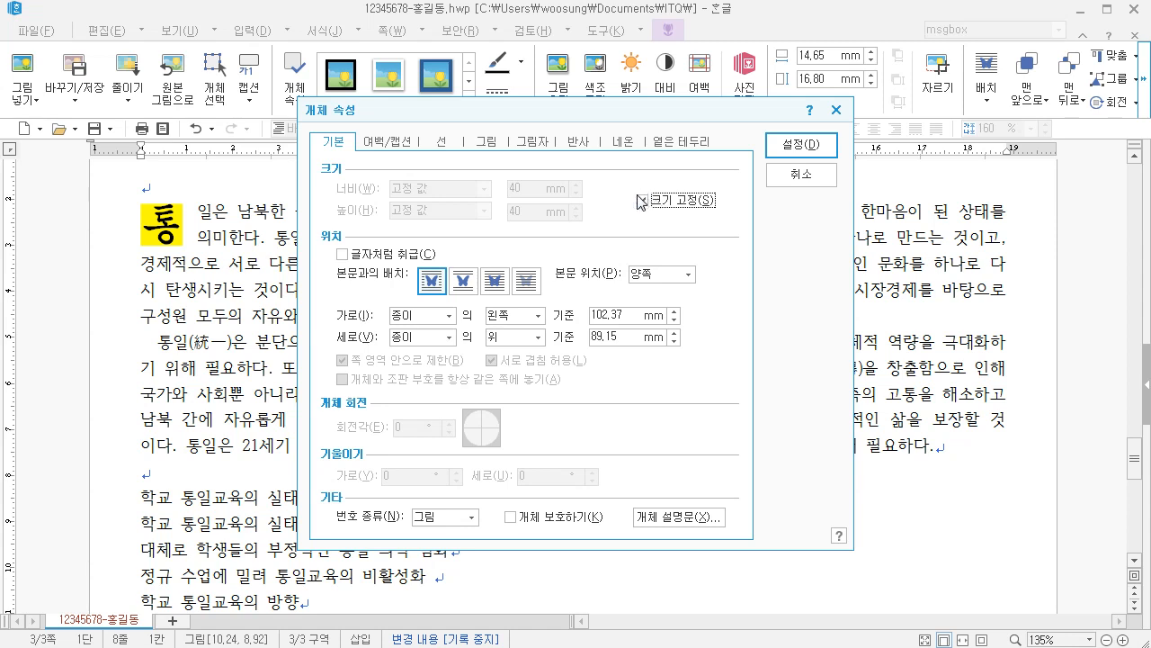
Set the picture's left outer margin to 2 mm and apply the object properties
{"action": "left_click_drag", "start_coordinate": [625, 116], "coordinate": [910, 277]}
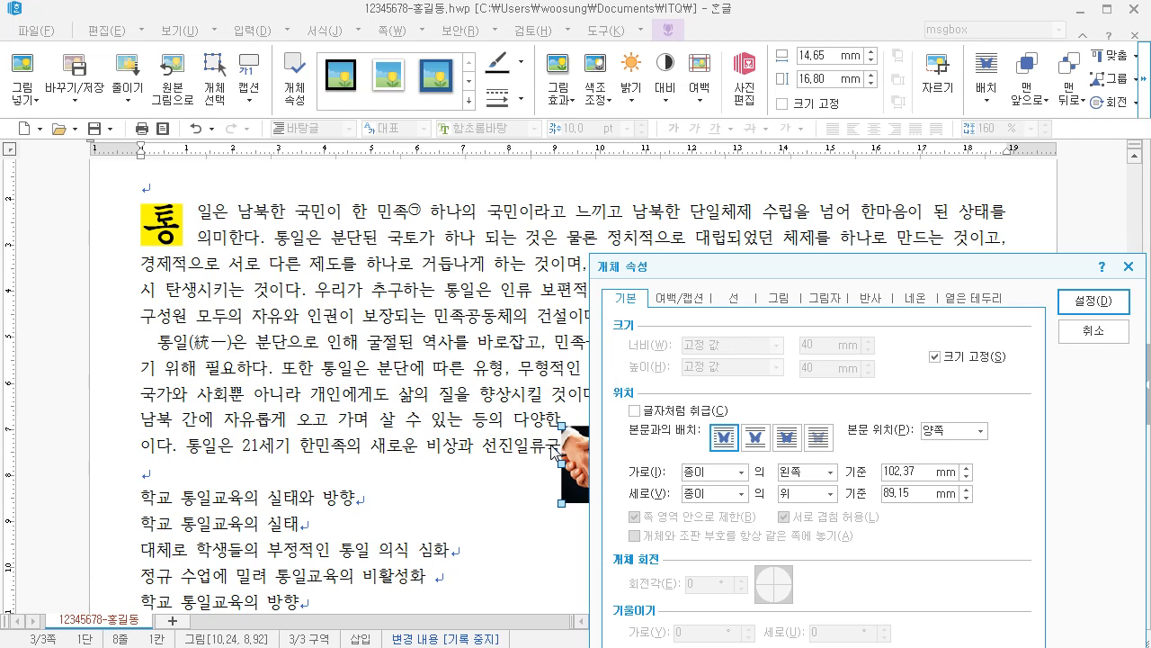
{"action": "left_click", "coordinate": [680, 300]}
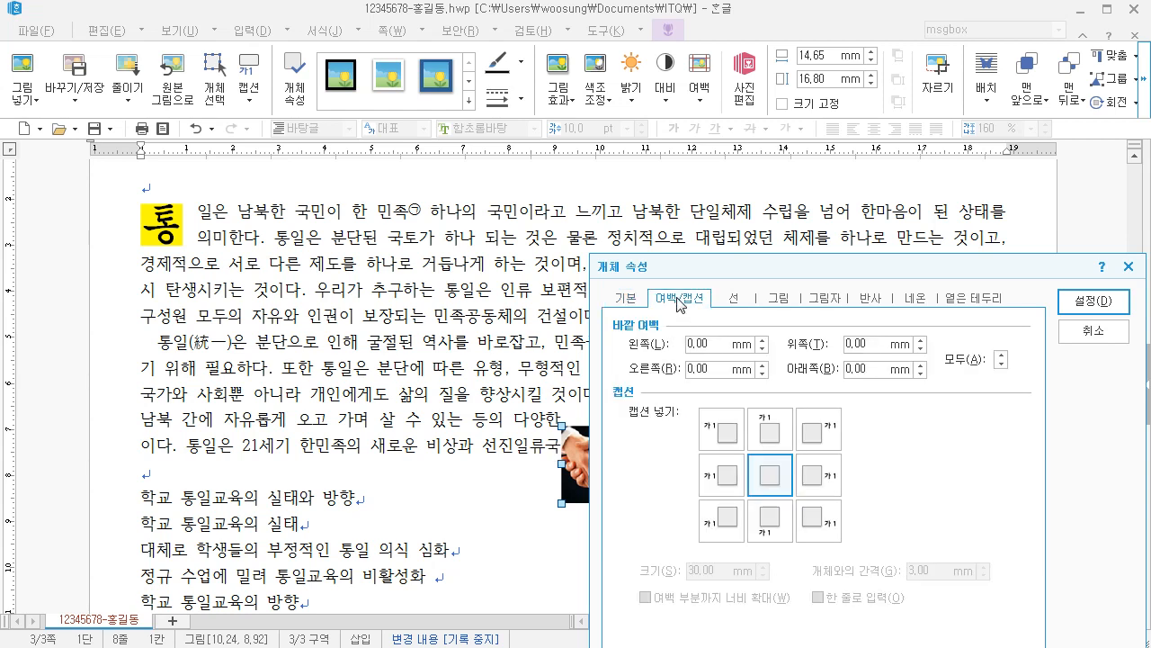
{"action": "left_click", "coordinate": [762, 340]}
{"action": "left_click", "coordinate": [1102, 307]}
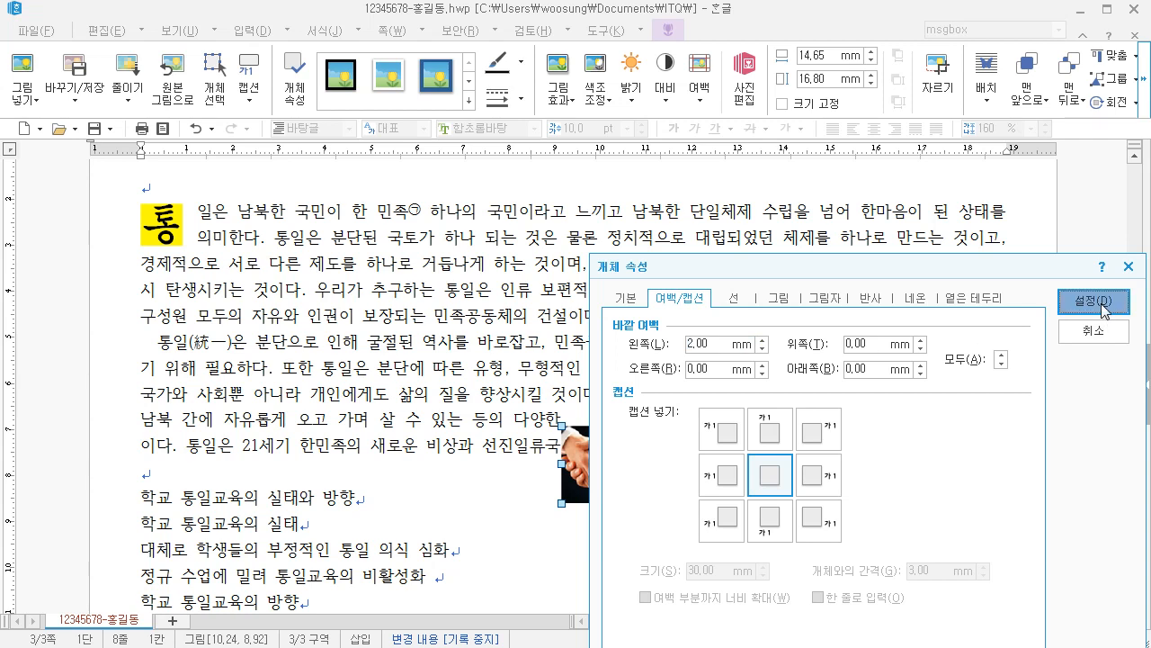
Move the handshake picture to the right end of the first body paragraph, its top edge level with the first line
{"action": "left_click_drag", "start_coordinate": [711, 466], "coordinate": [706, 404]}
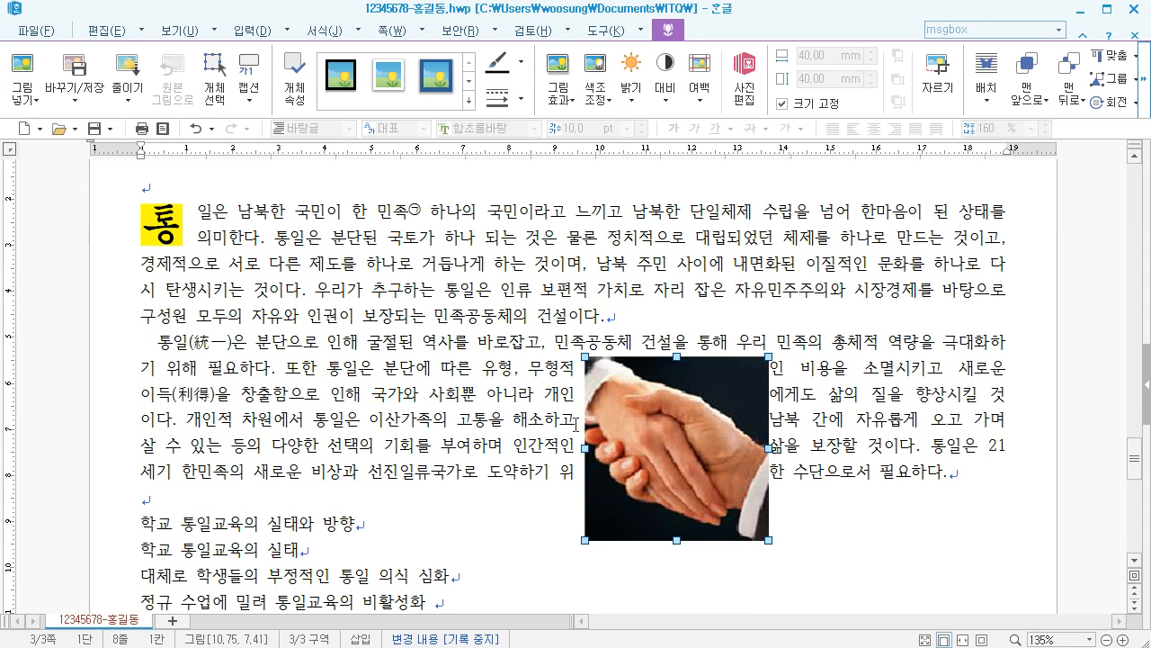
{"action": "left_click_drag", "start_coordinate": [670, 425], "coordinate": [901, 281]}
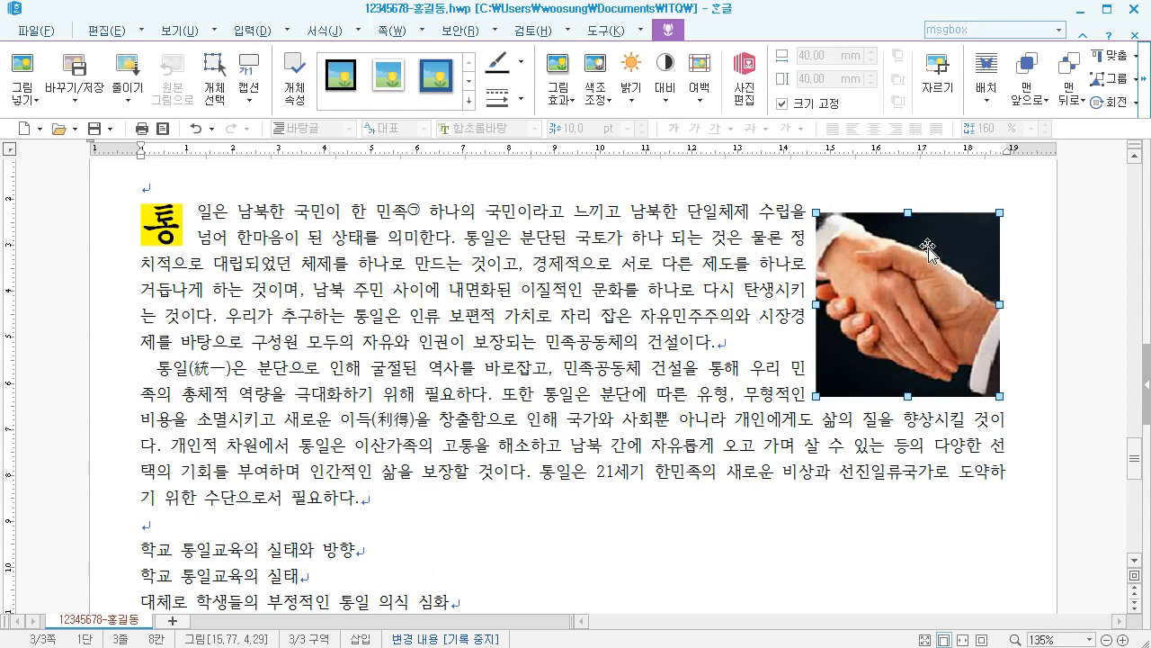
{"action": "key", "text": "Up"}
{"action": "key", "text": "Up"}
{"action": "key", "text": "Up"}
{"action": "key", "text": "Up"}
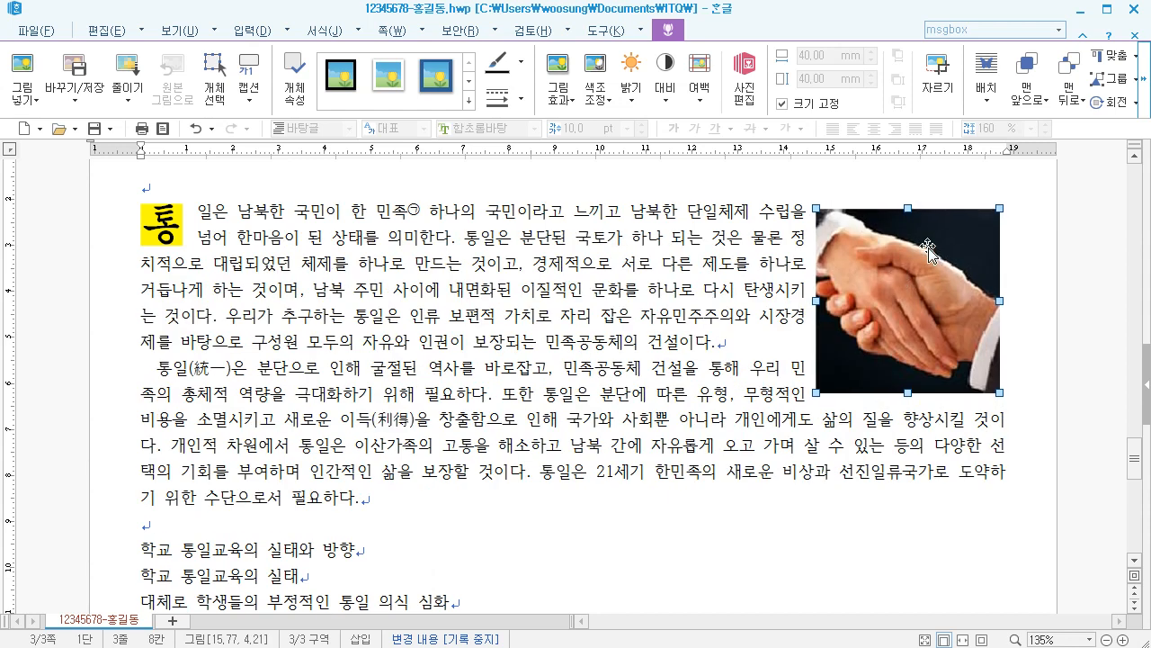
Try nudging the picture left and right in small steps to compare the line breaks of the wrapped text
{"action": "key", "text": "Right"}
{"action": "key", "text": "Left"}
{"action": "key", "text": "Left"}
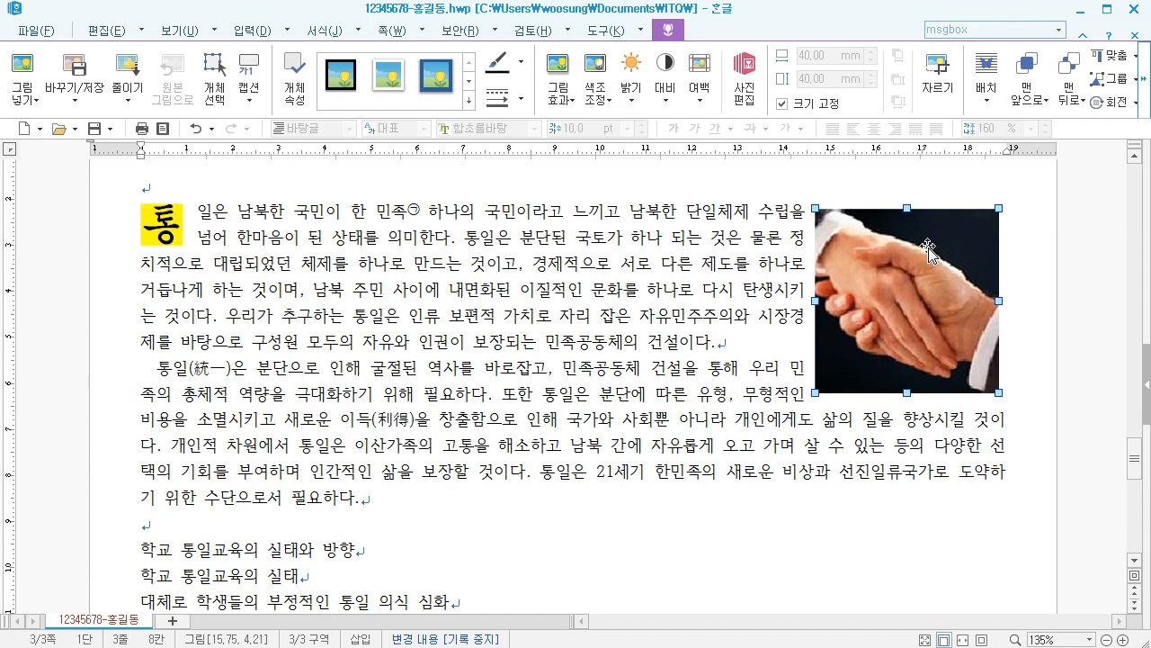
{"action": "key", "text": "Right"}
{"action": "key", "text": "Left"}
{"action": "key", "text": "Right"}
{"action": "key", "text": "Left"}
{"action": "key", "text": "Right"}
{"action": "key", "text": "Left"}
{"action": "key", "text": "Left"}
{"action": "key", "text": "Left"}
{"action": "key", "text": "Left"}
{"action": "key", "text": "Left"}
{"action": "key", "text": "Left"}
{"action": "key", "text": "Left"}
{"action": "key", "text": "Left"}
{"action": "key", "text": "Left"}
{"action": "key", "text": "Left"}
{"action": "key", "text": "Left"}
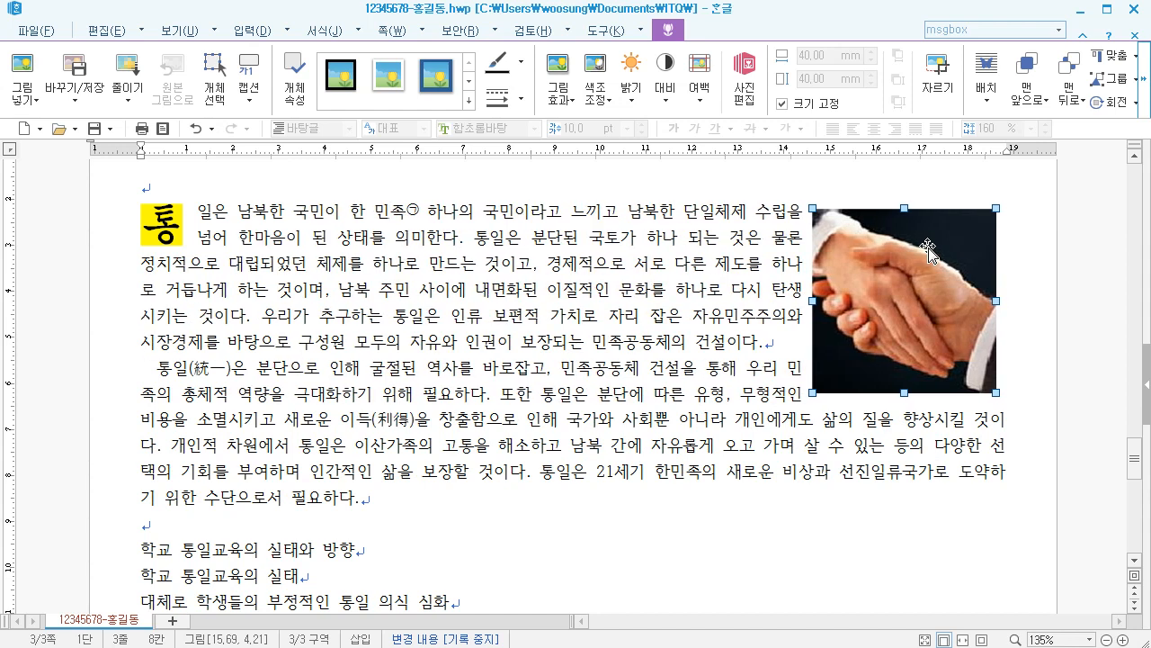
{"action": "key", "text": "Left"}
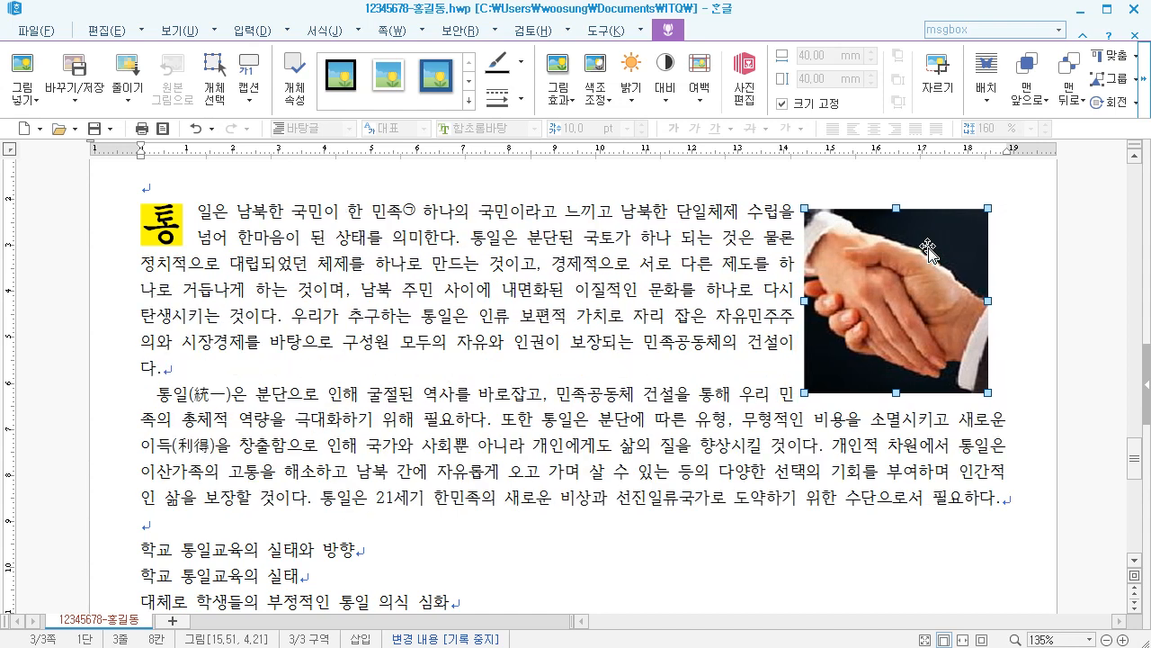
{"action": "key", "text": "Right"}
{"action": "key", "text": "Right"}
{"action": "key", "text": "Right"}
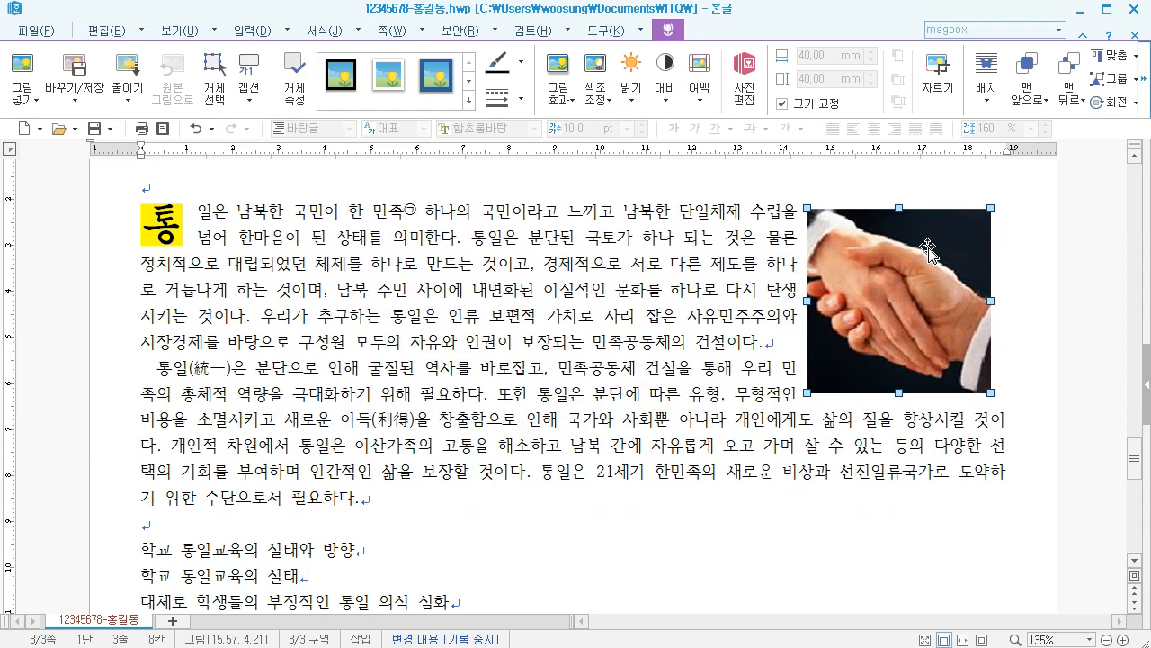
{"action": "key", "text": "Right"}
{"action": "key", "text": "Right"}
{"action": "key", "text": "Right"}
{"action": "key", "text": "Right"}
{"action": "key", "text": "Right"}
{"action": "key", "text": "Right"}
{"action": "key", "text": "Right"}
{"action": "key", "text": "Right"}
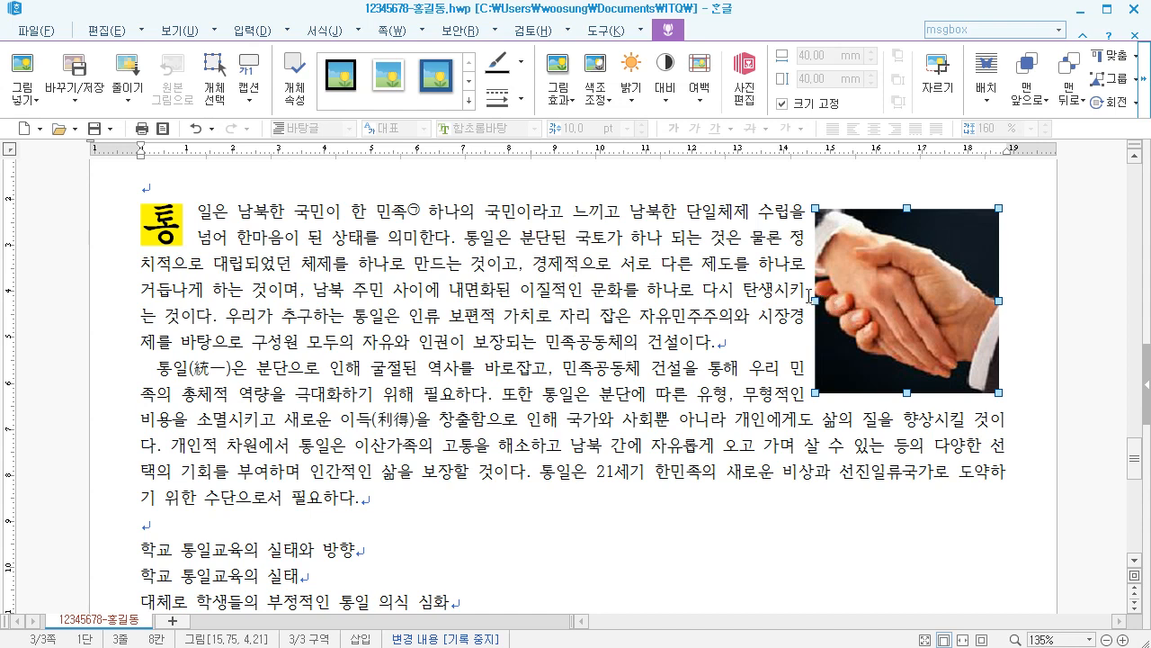
{"action": "left_click", "coordinate": [775, 293]}
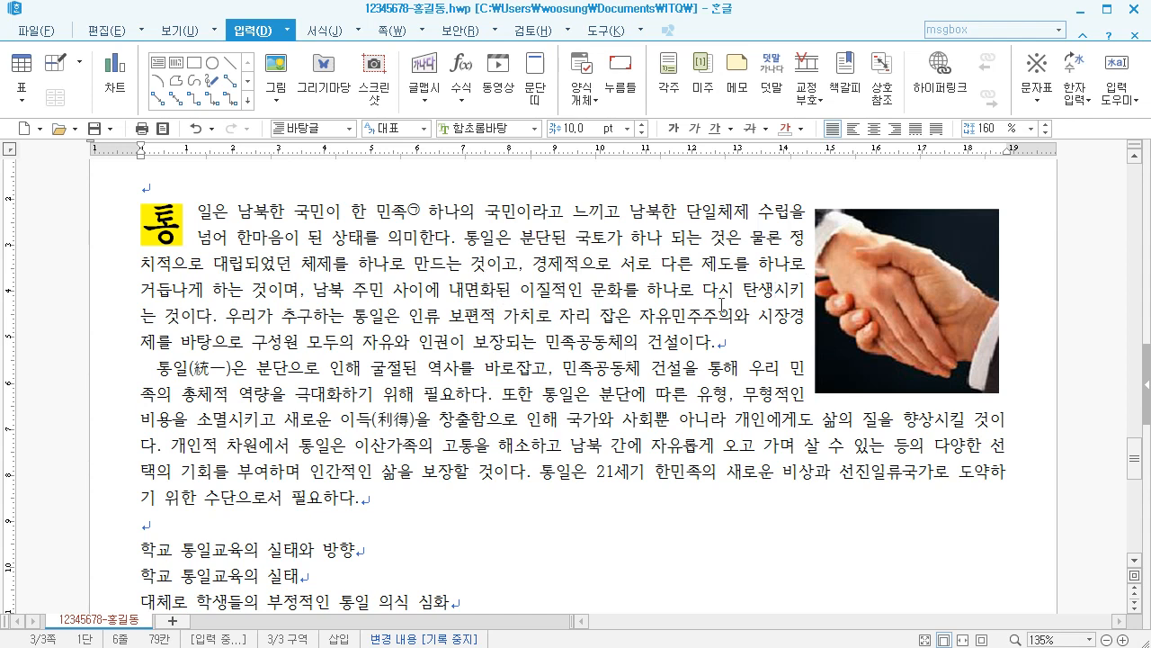
Nudge the picture slightly right until the first line of the second body paragraph ends with "민족"
{"action": "left_click", "coordinate": [865, 315]}
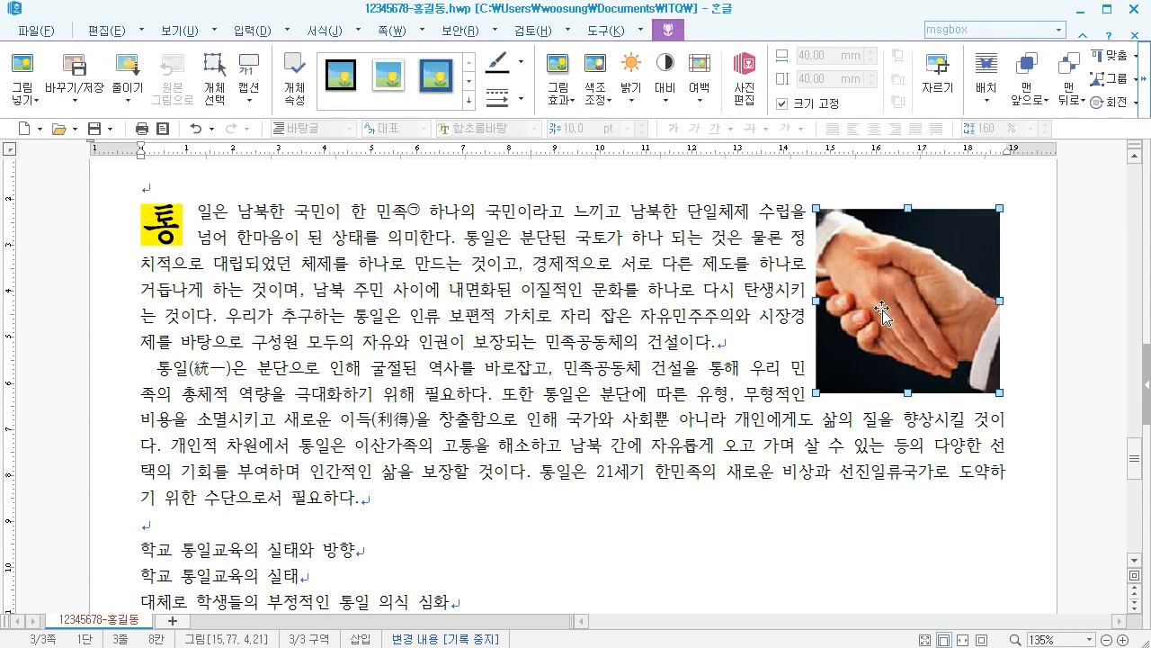
{"action": "key", "text": "Right"}
{"action": "key", "text": "Right"}
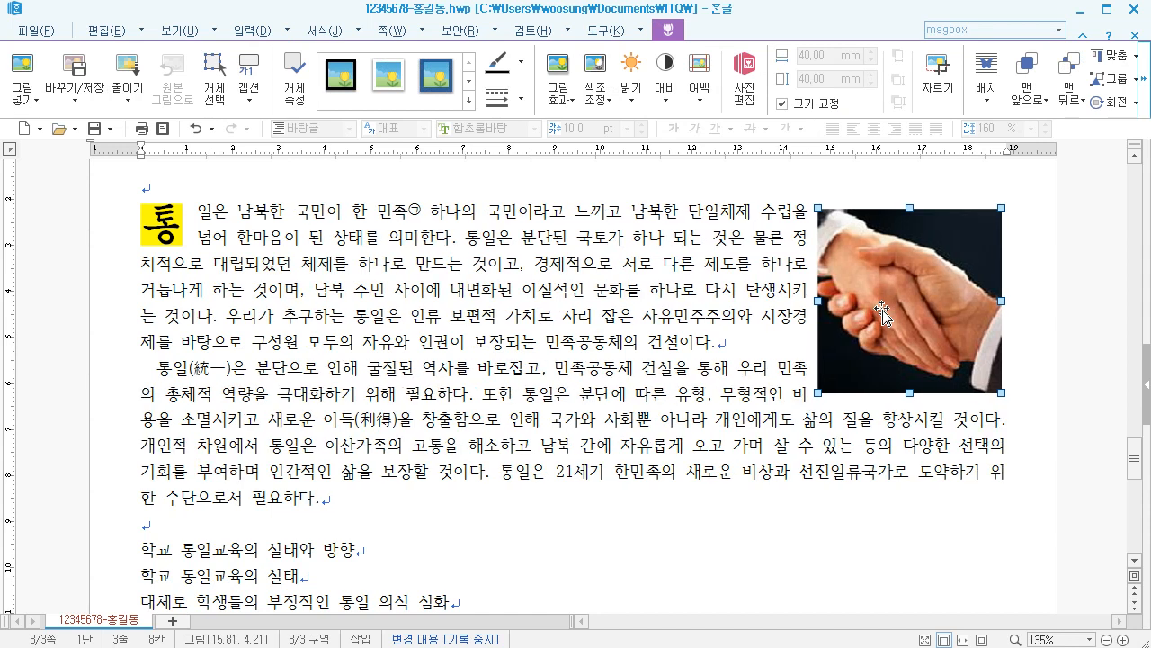
{"action": "left_click", "coordinate": [748, 398]}
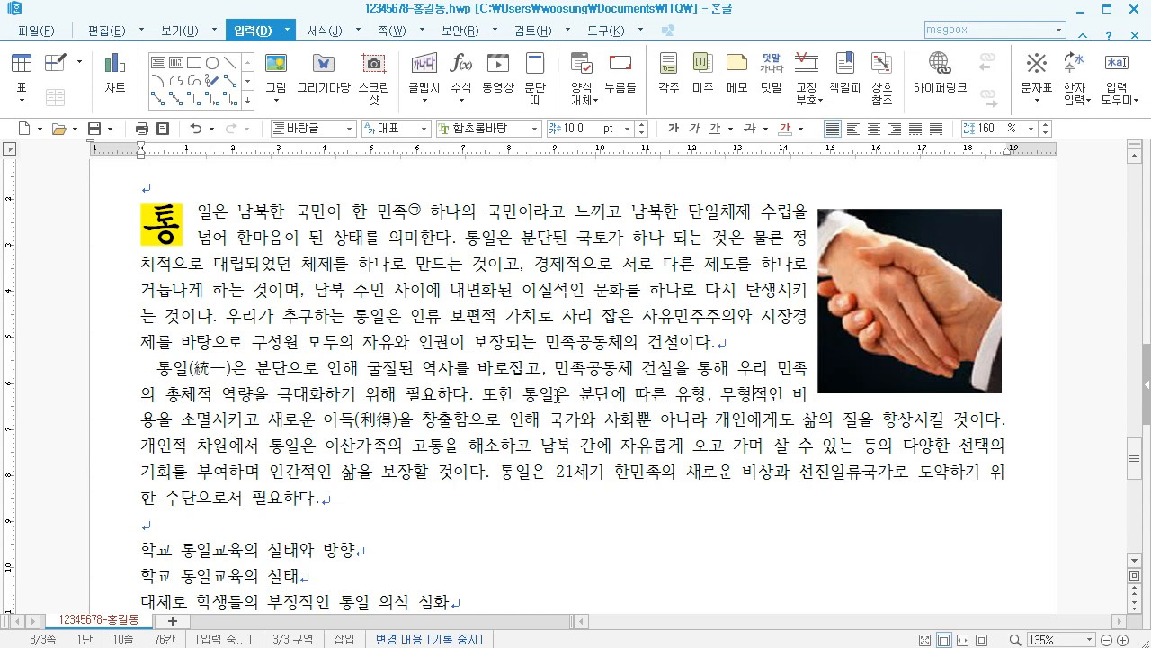
Open the full-width general symbols (전각 기호(일반)) of the HNC character map for insertion before the heading "학교 통일교육의 실태와 방향"
{"action": "scroll", "coordinate": [511, 398], "scroll_direction": "down", "scroll_amount": 1}
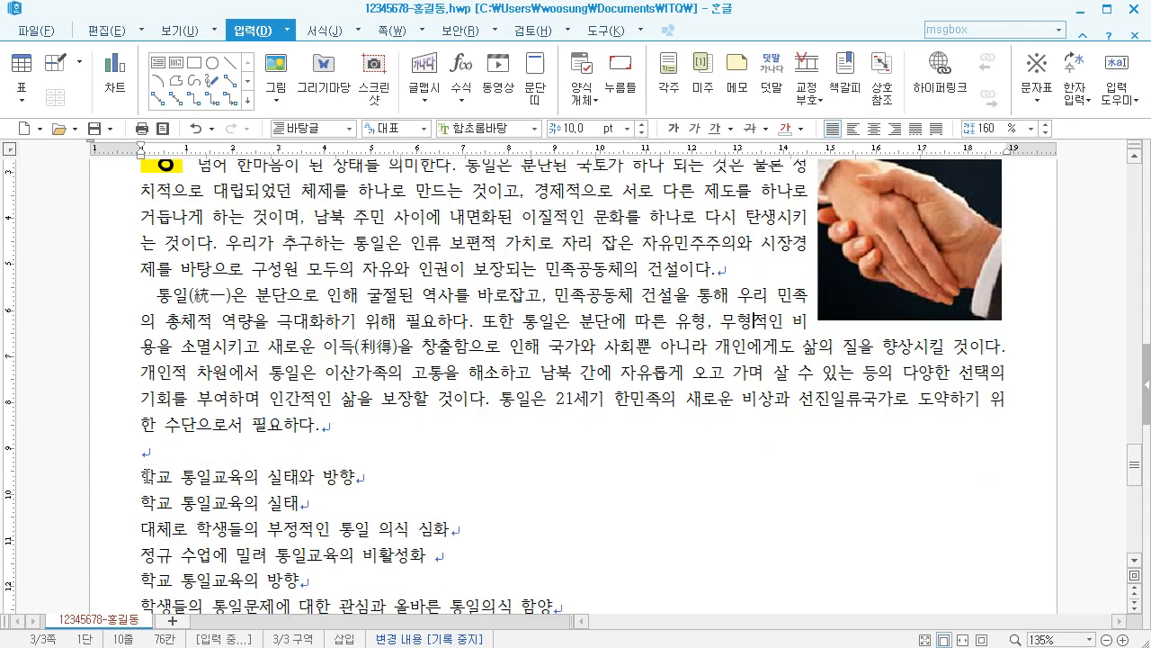
{"action": "left_click_drag", "start_coordinate": [141, 477], "coordinate": [358, 477]}
{"action": "left_click", "coordinate": [389, 476]}
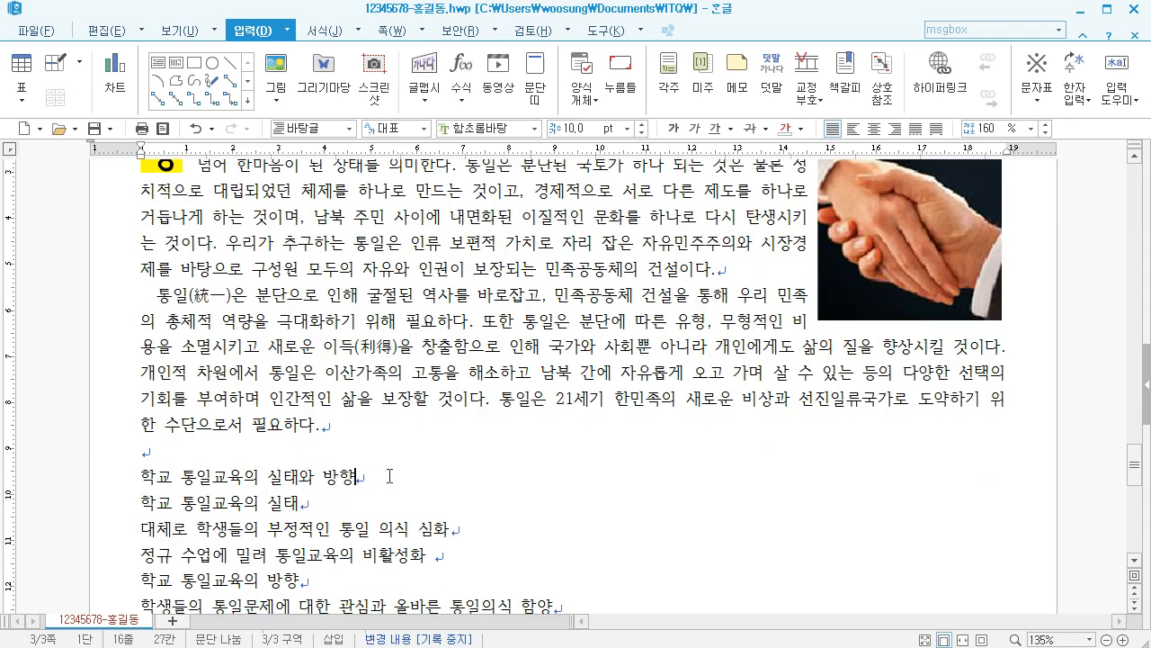
{"action": "scroll", "coordinate": [427, 447], "scroll_direction": "down", "scroll_amount": 2}
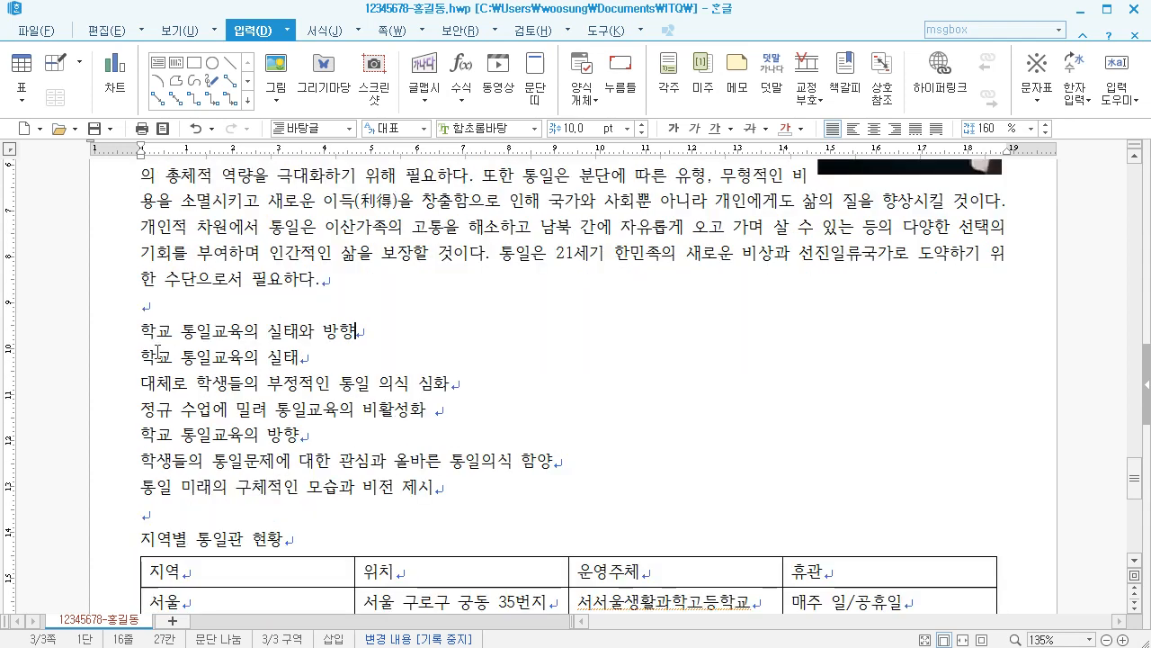
{"action": "left_click", "coordinate": [141, 331]}
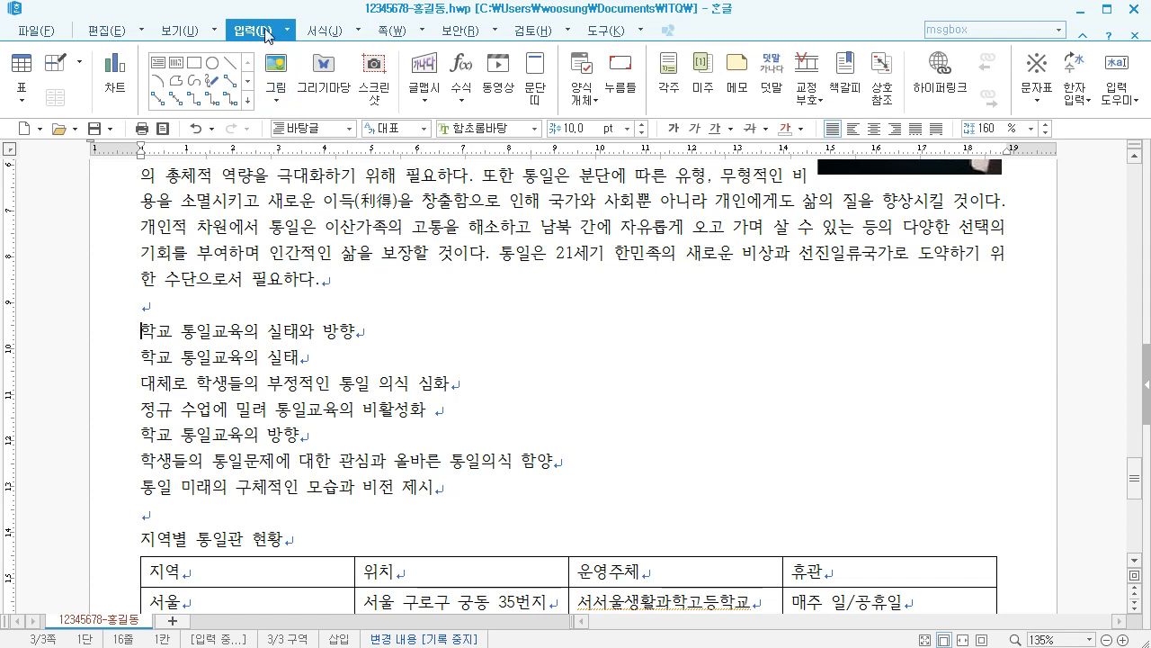
{"action": "left_click", "coordinate": [1037, 94]}
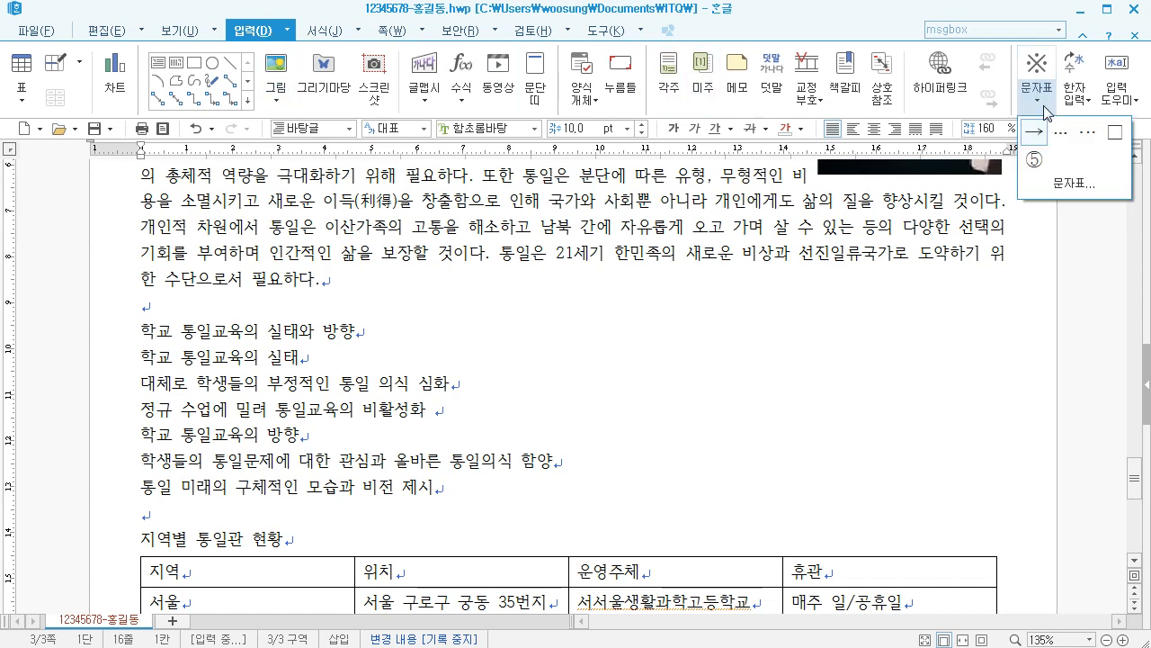
{"action": "left_click", "coordinate": [1062, 184]}
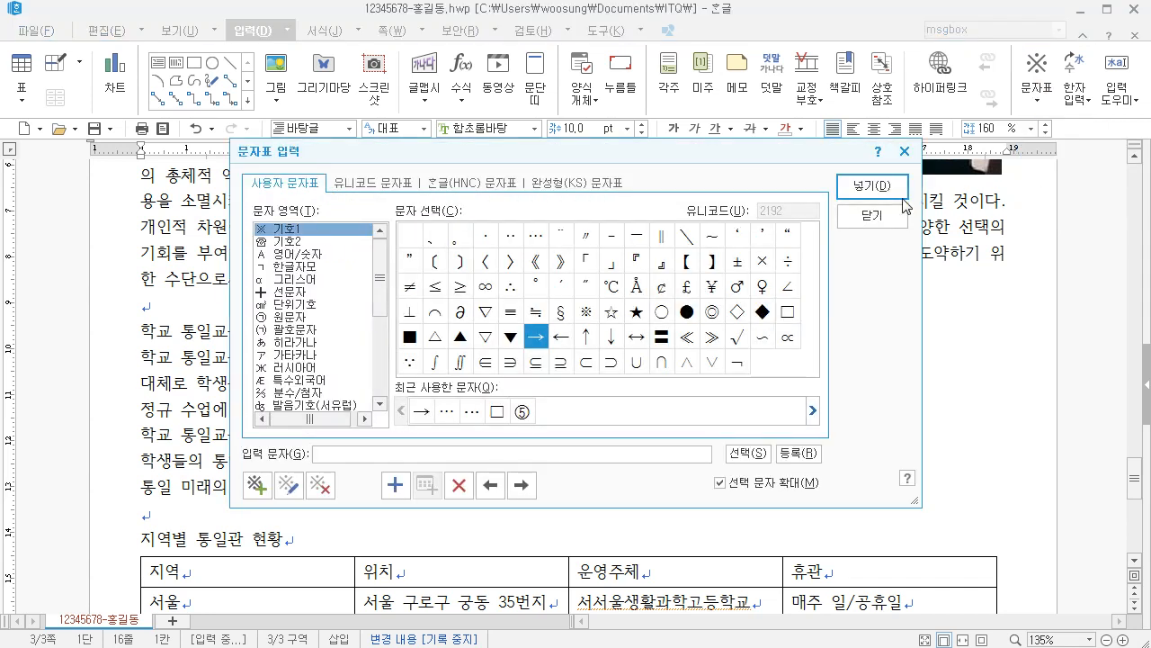
{"action": "left_click", "coordinate": [467, 186]}
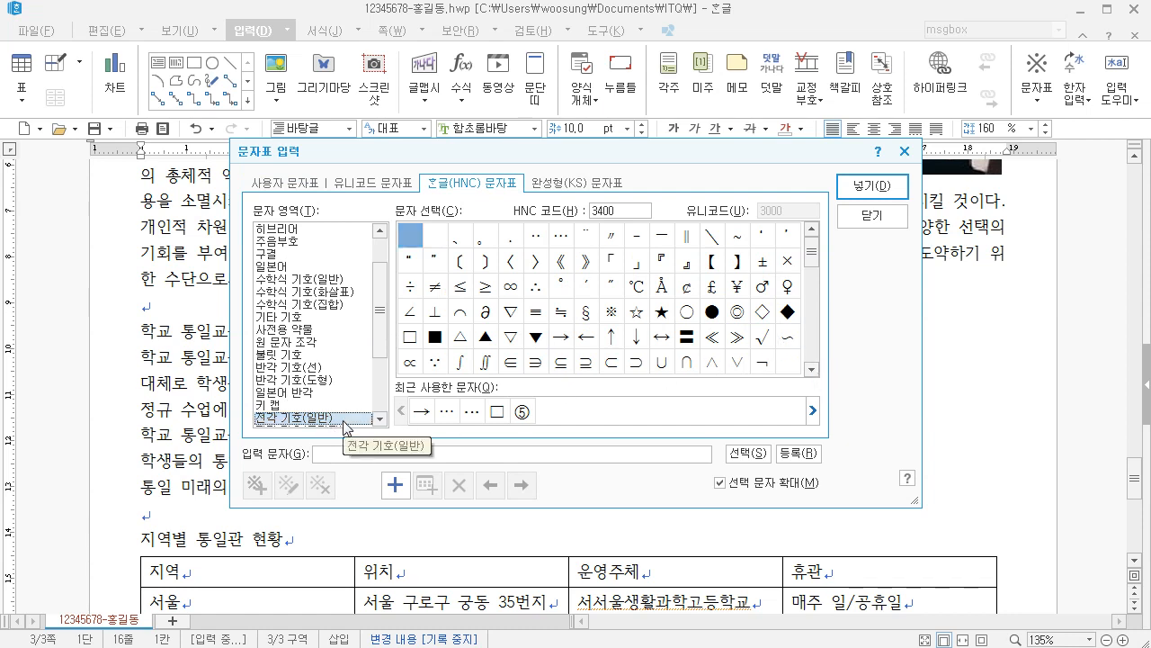
Insert the ♣ symbol followed by a space before the heading "학교 통일교육의 실태와 방향"
{"action": "left_click", "coordinate": [812, 370]}
{"action": "left_click", "coordinate": [813, 370]}
{"action": "left_click", "coordinate": [813, 369]}
{"action": "left_click", "coordinate": [812, 370]}
{"action": "left_click", "coordinate": [813, 369]}
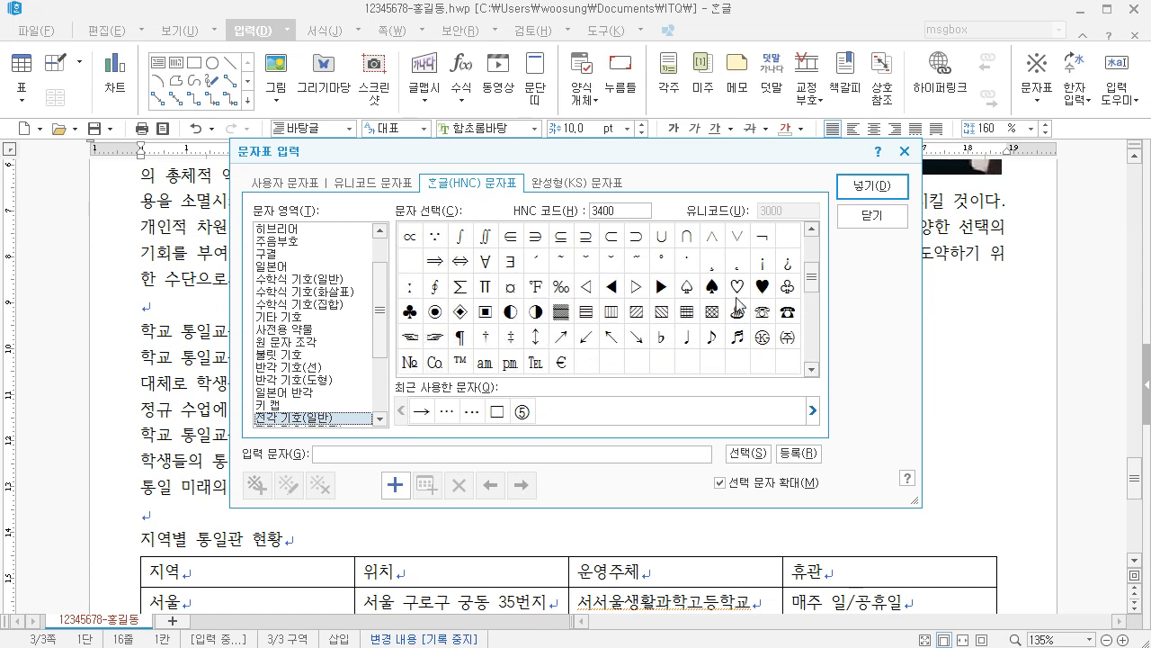
{"action": "left_click", "coordinate": [409, 312]}
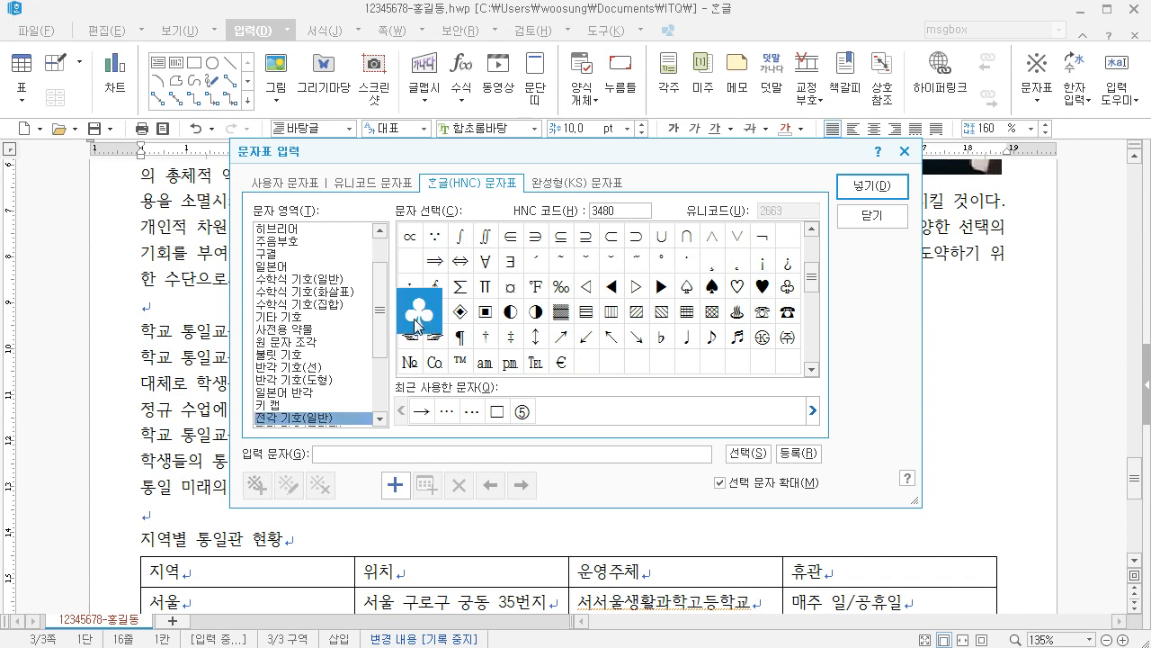
{"action": "left_click", "coordinate": [872, 186]}
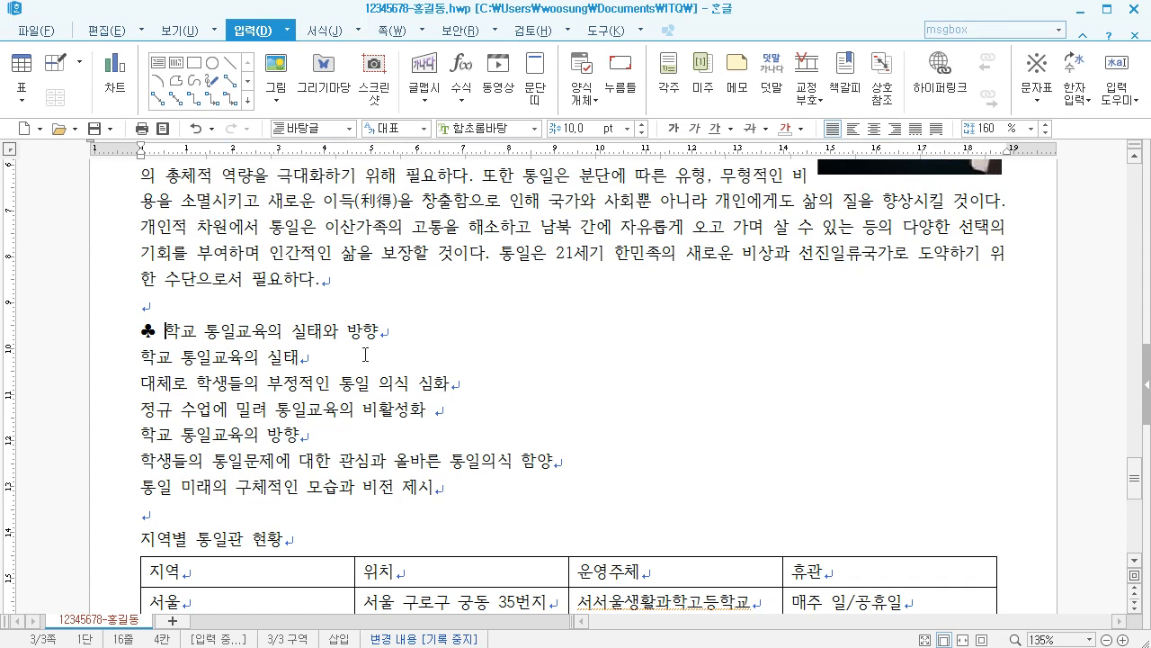
Format the whole ♣ heading line in the 궁서 font at 18 pt
{"action": "left_click_drag", "start_coordinate": [137, 333], "coordinate": [384, 334]}
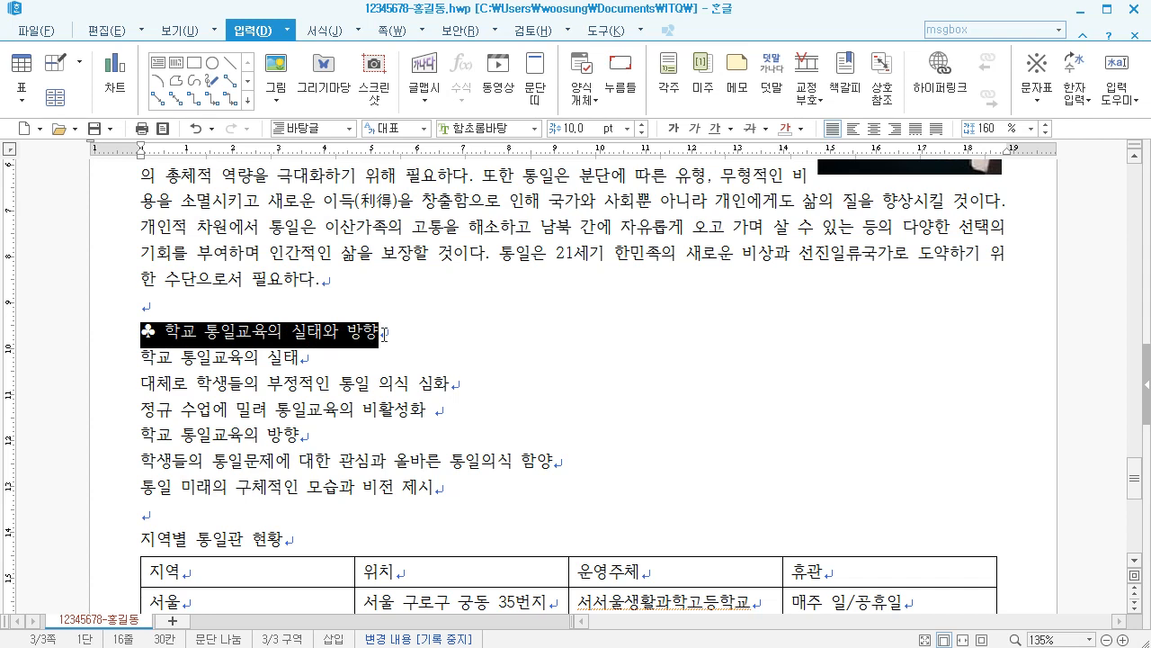
{"action": "left_click", "coordinate": [468, 129]}
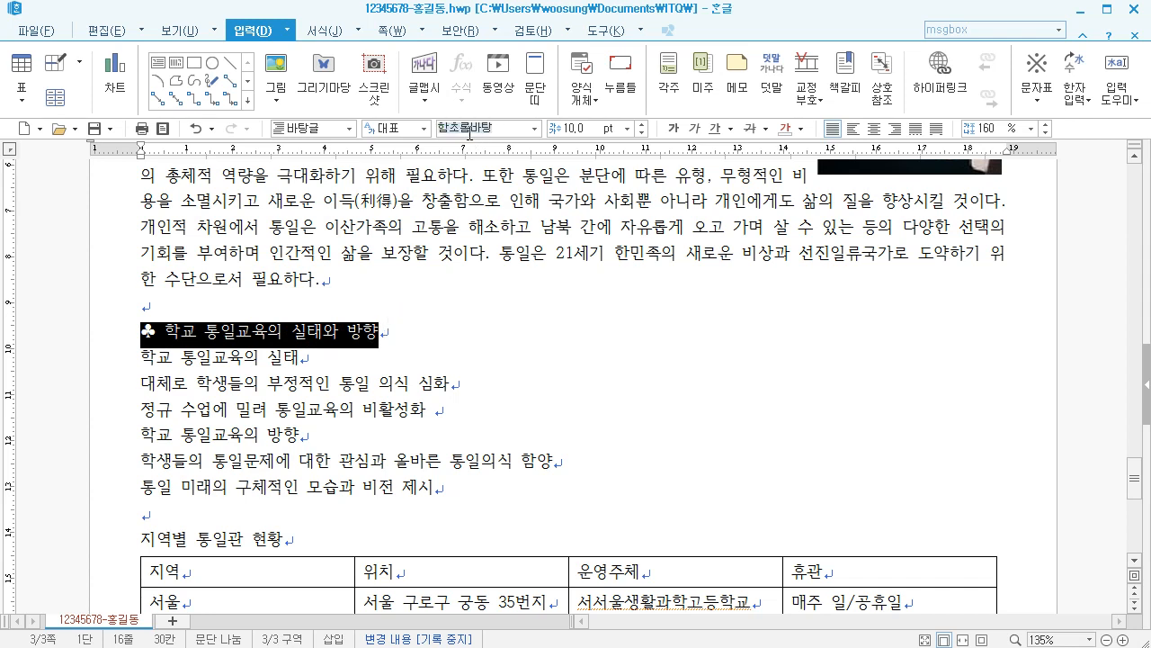
{"action": "type", "text": "글림"}
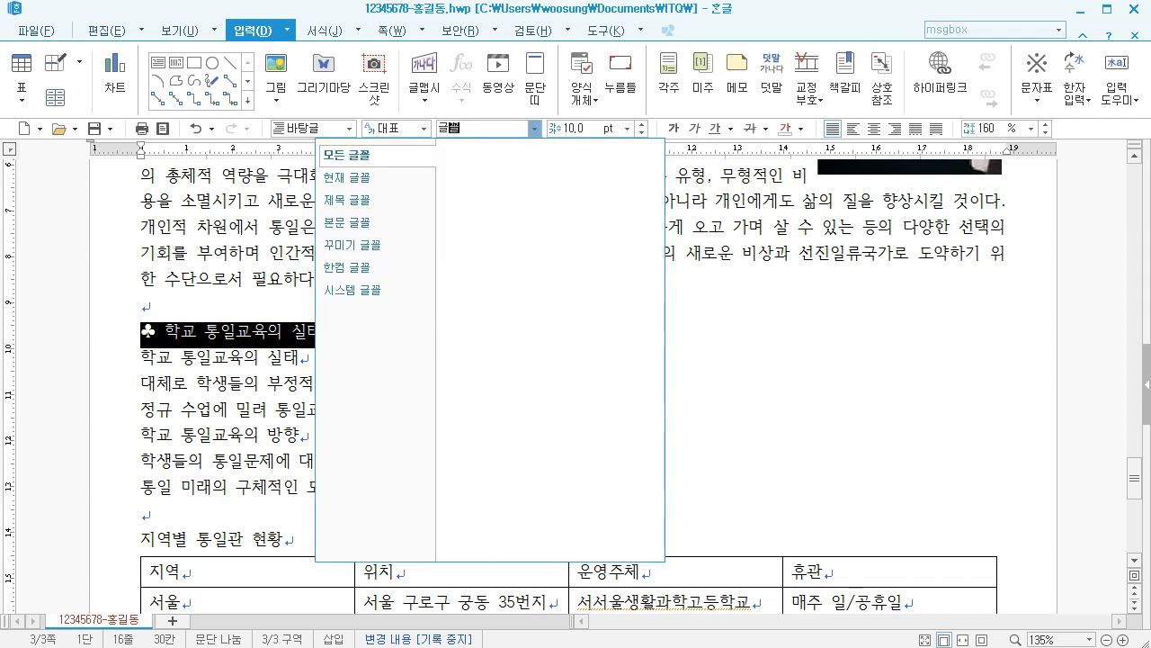
{"action": "key", "text": "Return"}
{"action": "left_click", "coordinate": [468, 128]}
{"action": "type", "text": "궁서"}
{"action": "key", "text": "Return"}
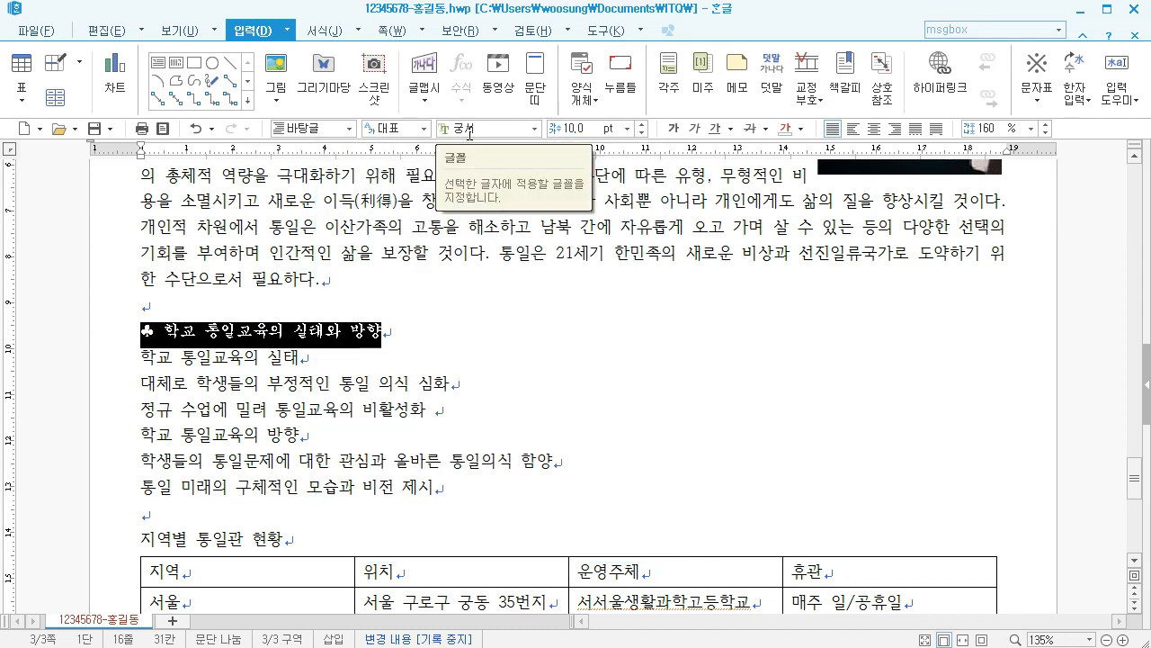
{"action": "left_click", "coordinate": [580, 129]}
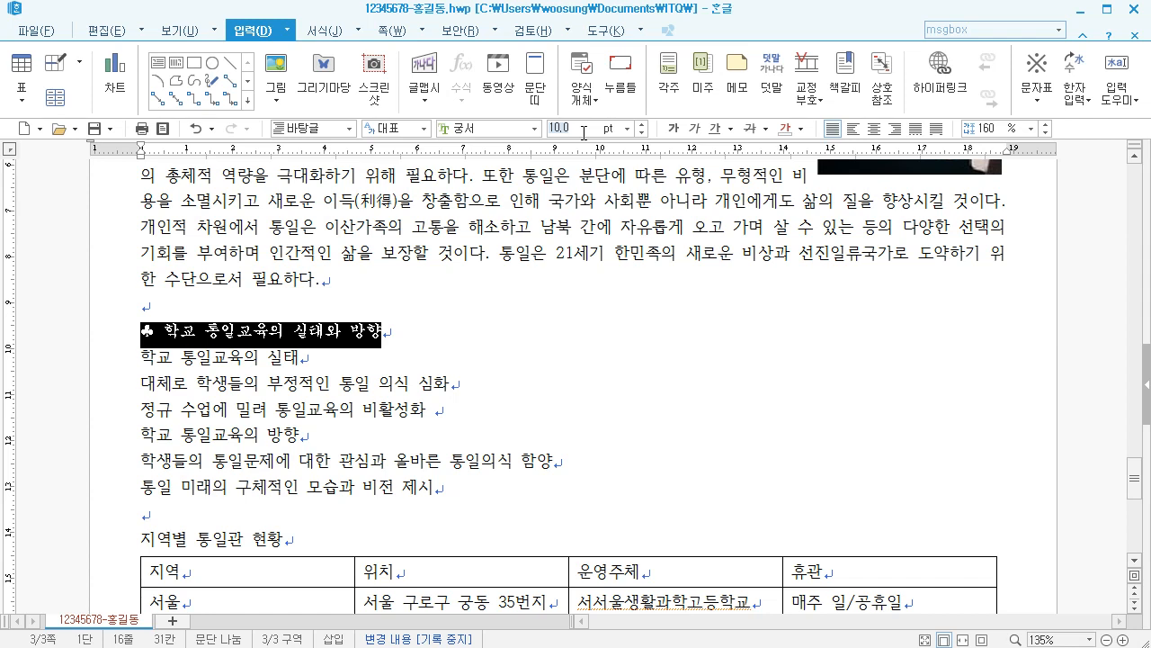
{"action": "type", "text": "18"}
{"action": "key", "text": "Return"}
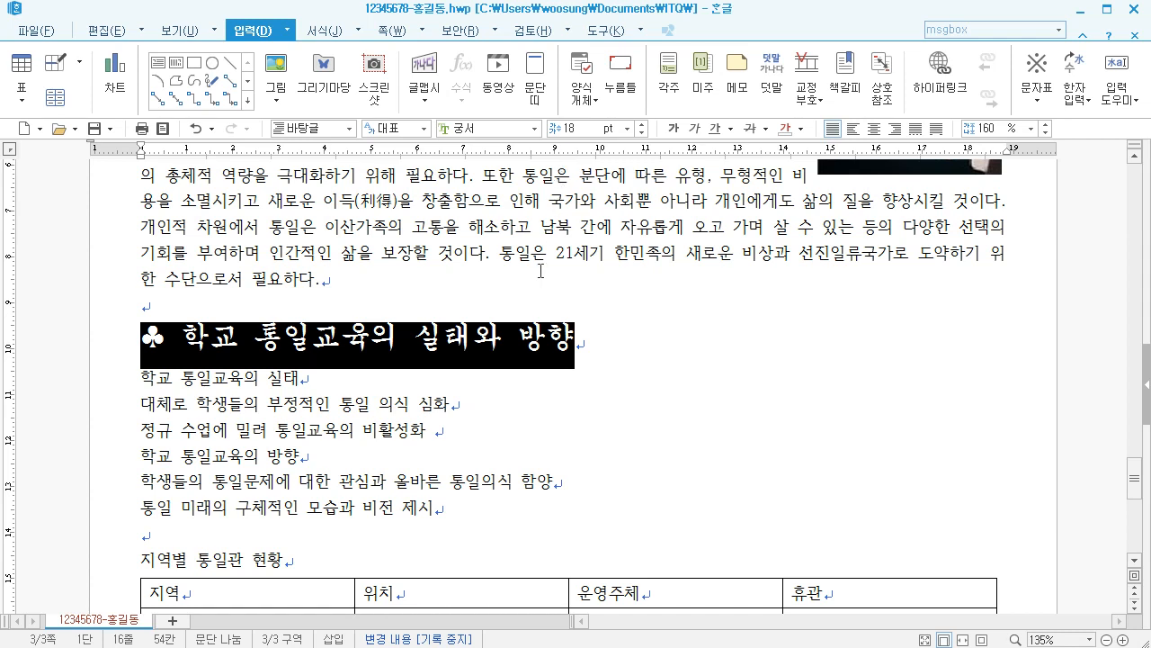
{"action": "left_click", "coordinate": [445, 338]}
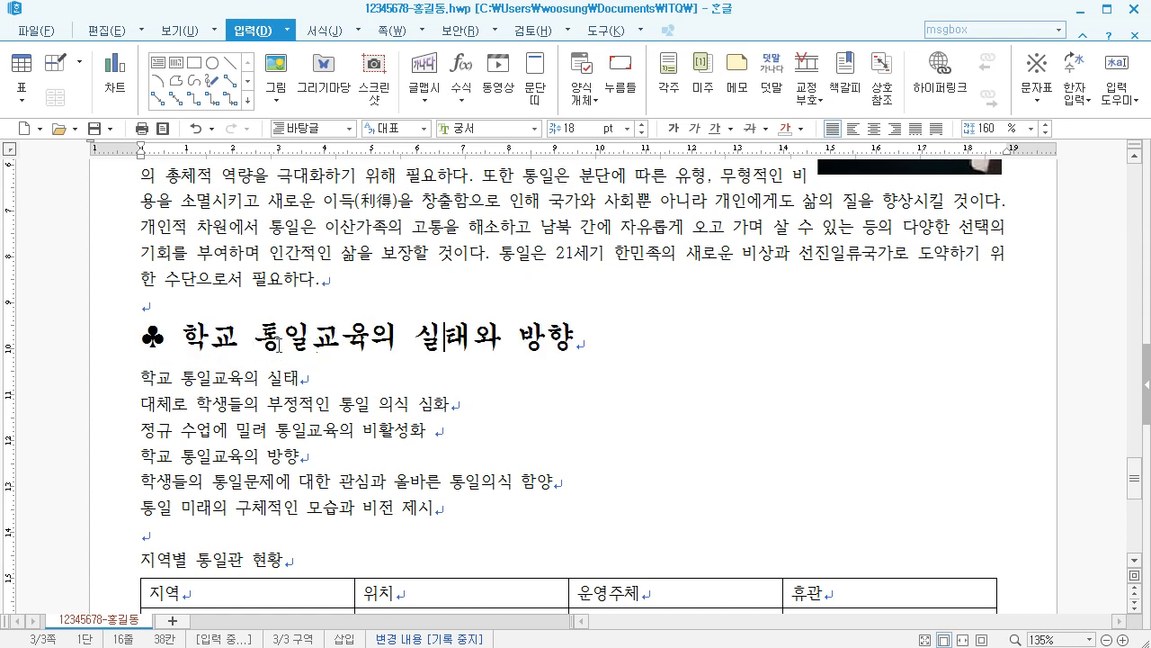
Give the heading text after the ♣ symbol a white font colour and blue character shading
{"action": "left_click", "coordinate": [144, 340]}
{"action": "left_click_drag", "start_coordinate": [144, 340], "coordinate": [591, 330]}
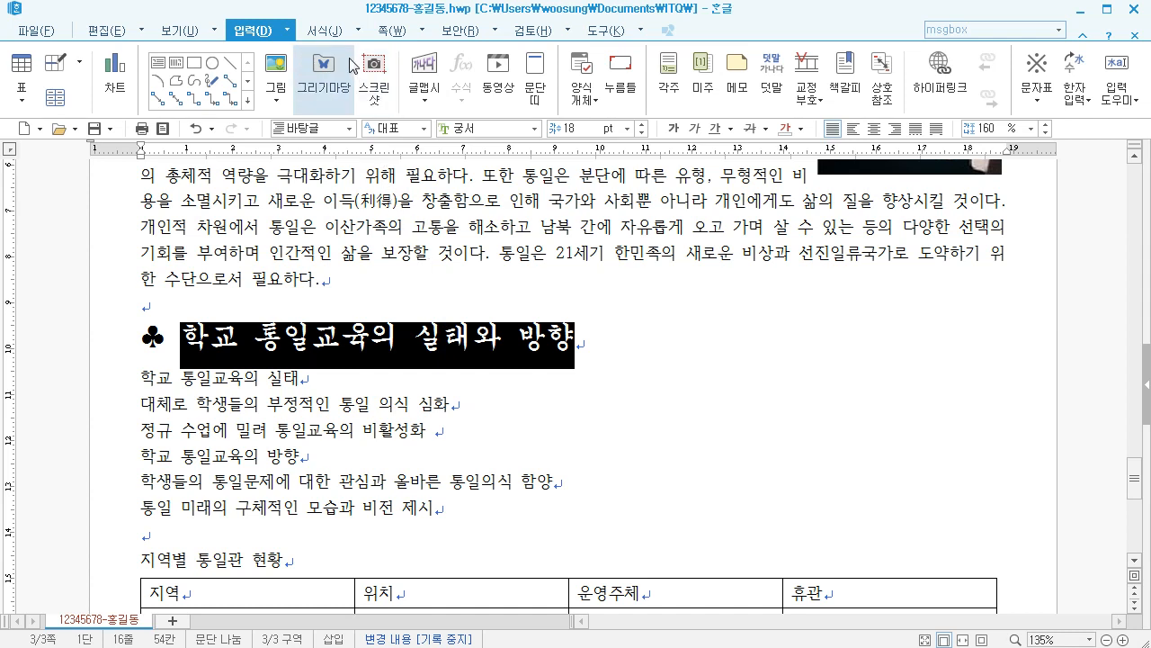
{"action": "left_click", "coordinate": [337, 33]}
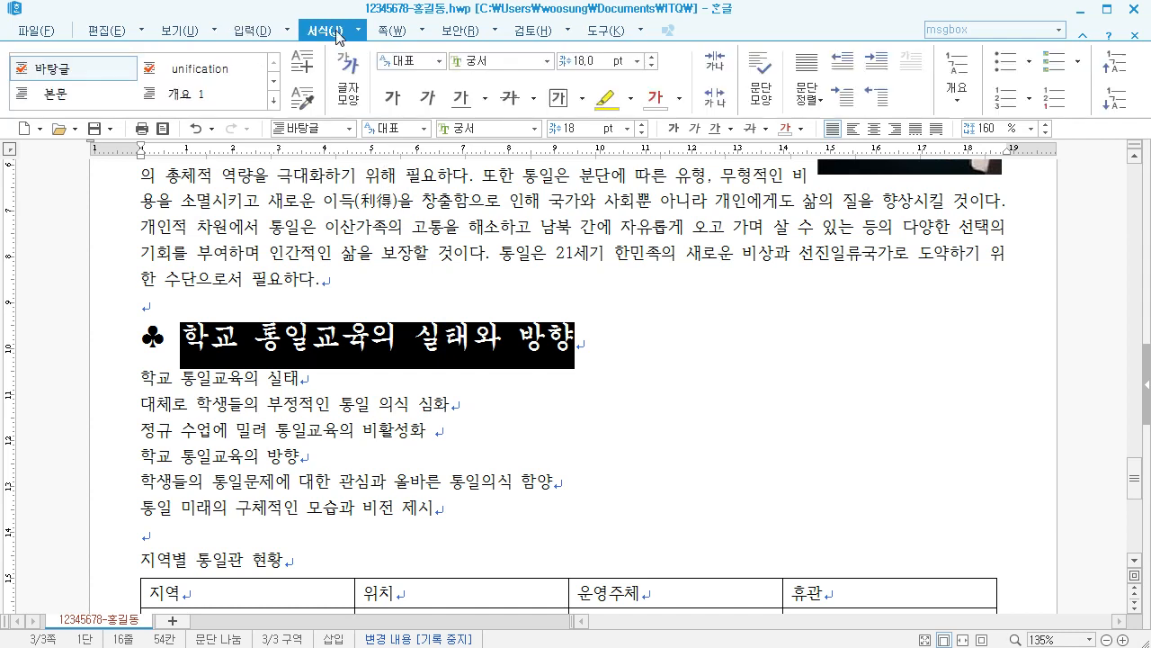
{"action": "left_click", "coordinate": [352, 90]}
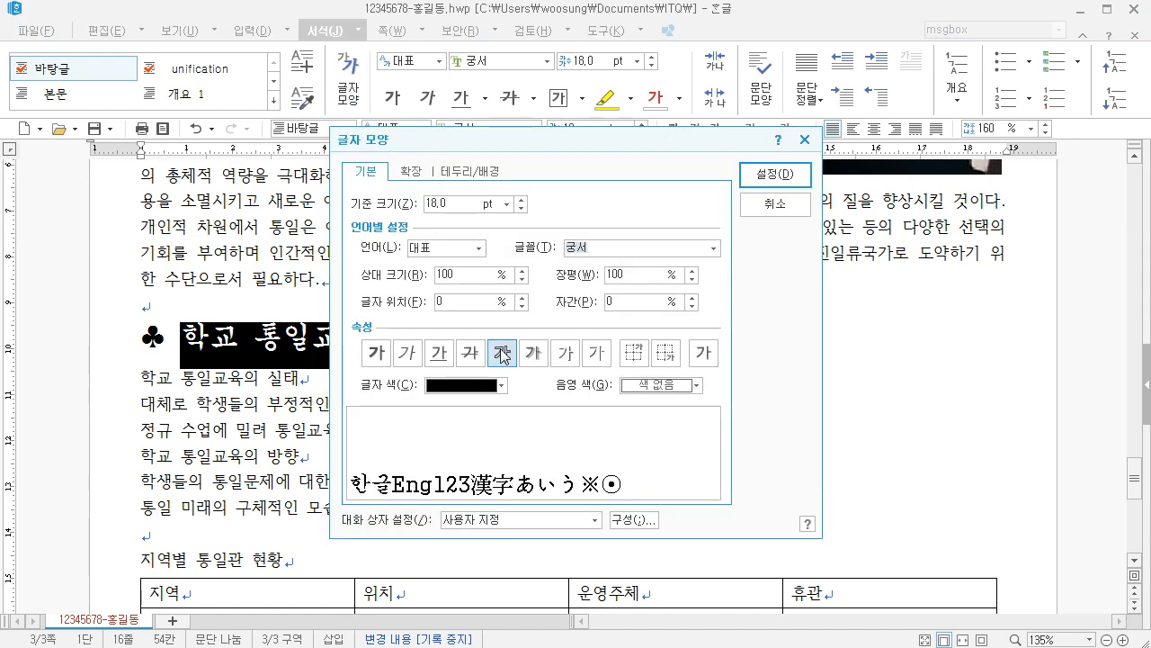
{"action": "left_click", "coordinate": [463, 385]}
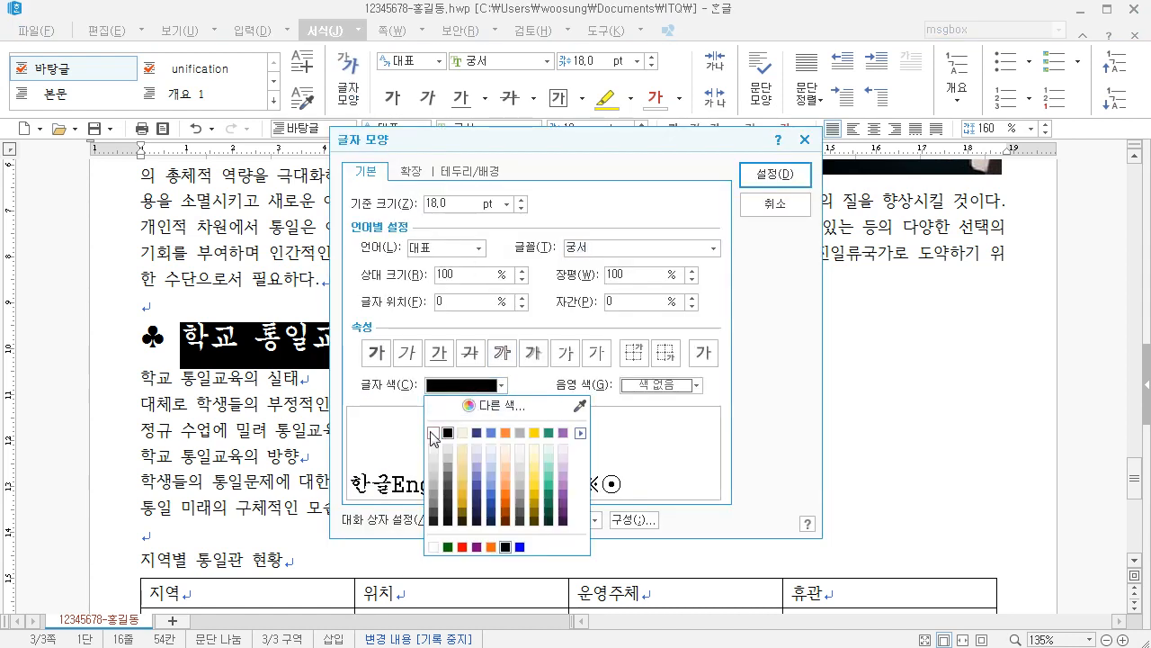
{"action": "left_click", "coordinate": [435, 432]}
{"action": "left_click", "coordinate": [657, 383]}
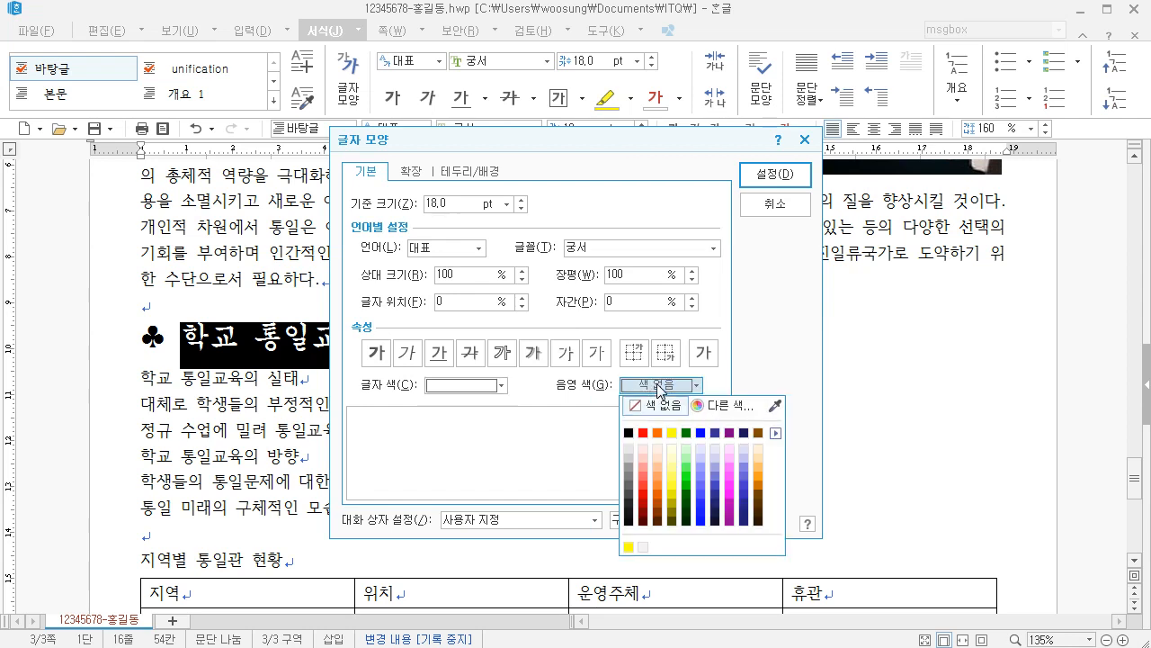
{"action": "left_click", "coordinate": [701, 432]}
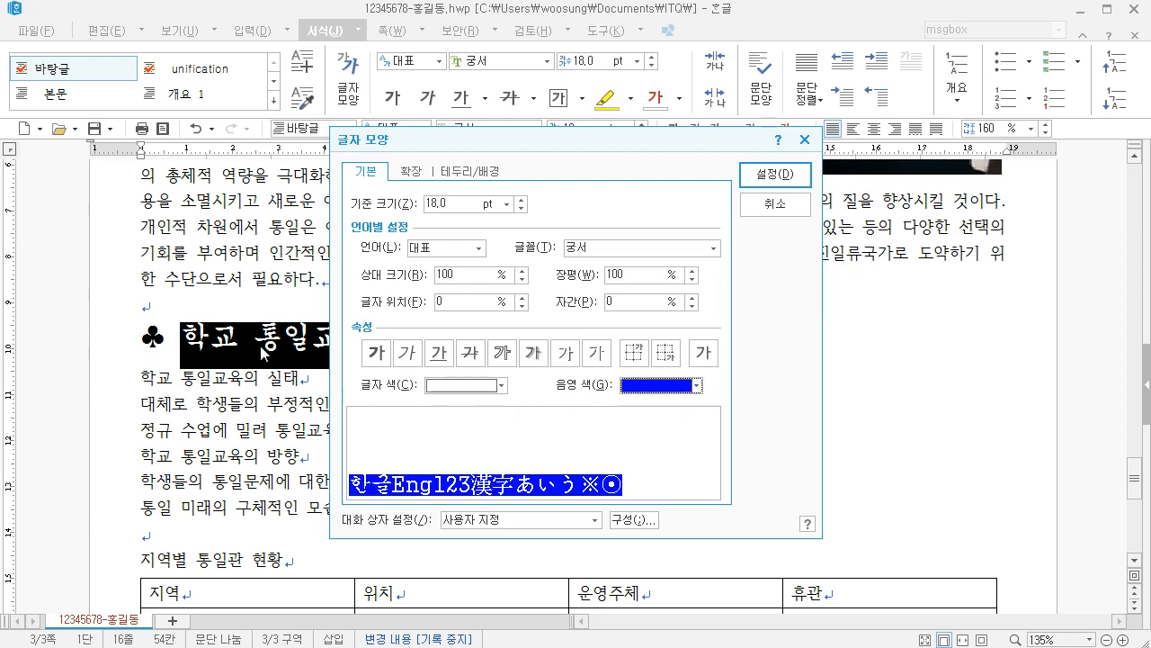
{"action": "left_click_drag", "start_coordinate": [782, 140], "coordinate": [793, 177]}
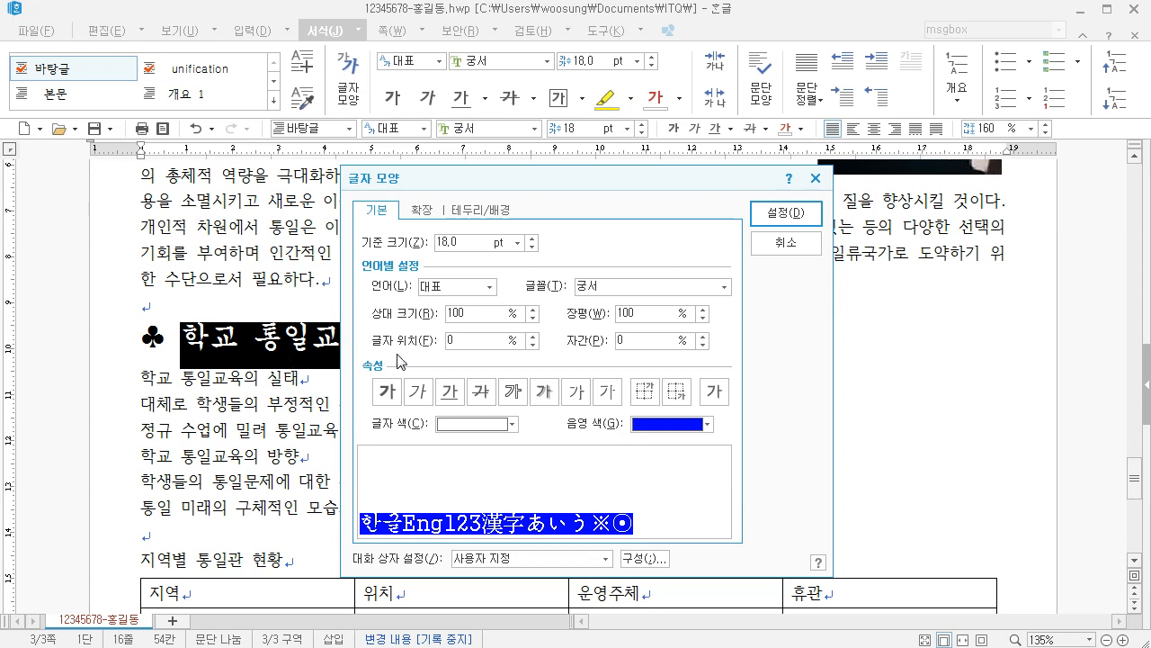
{"action": "left_click", "coordinate": [793, 214]}
{"action": "left_click", "coordinate": [558, 398]}
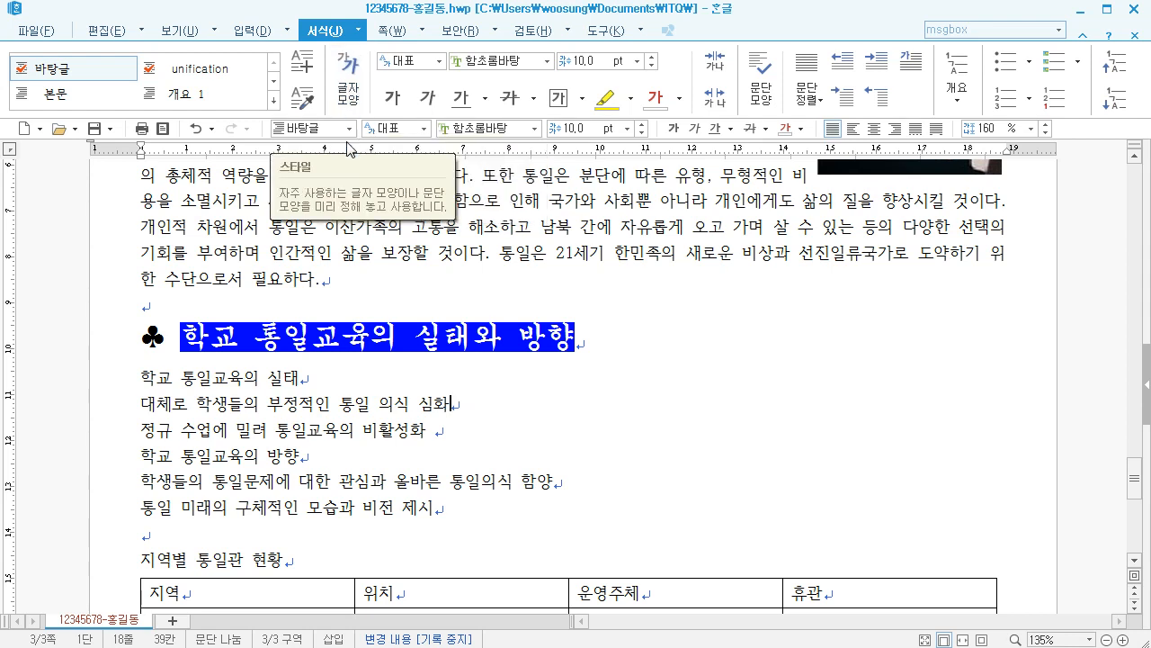
For the six lines below the ♣ heading, open the custom definition (사용자 정의) of the paragraph numbering preset 1. 가. 1) 가)
{"action": "left_click", "coordinate": [370, 389]}
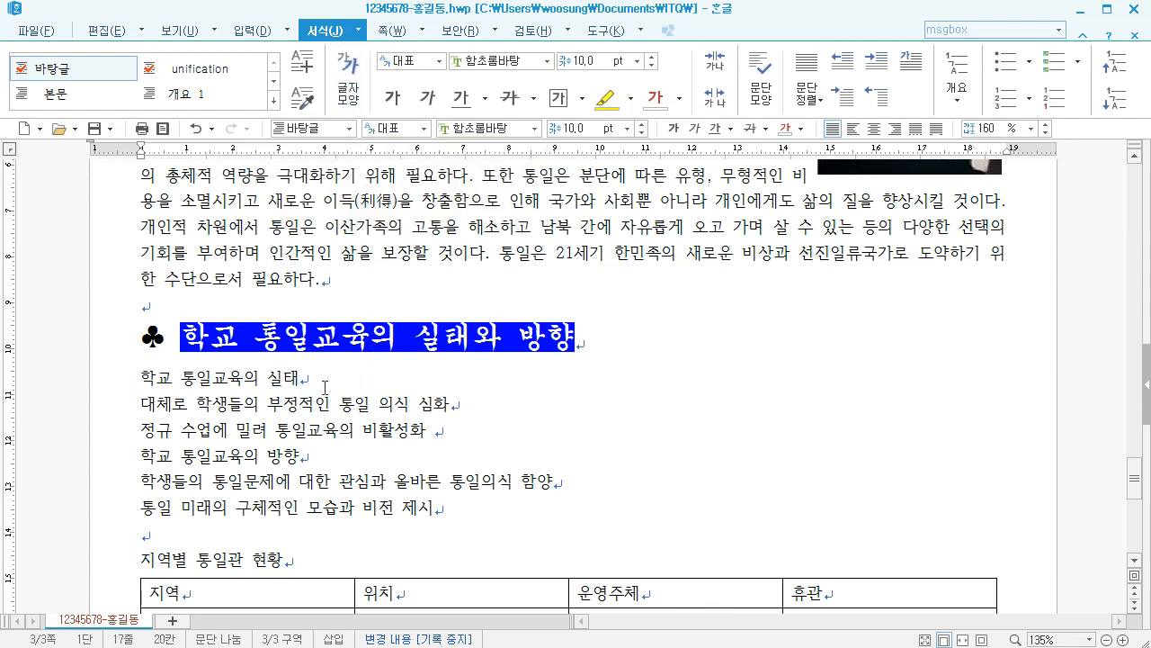
{"action": "left_click_drag", "start_coordinate": [139, 378], "coordinate": [440, 511]}
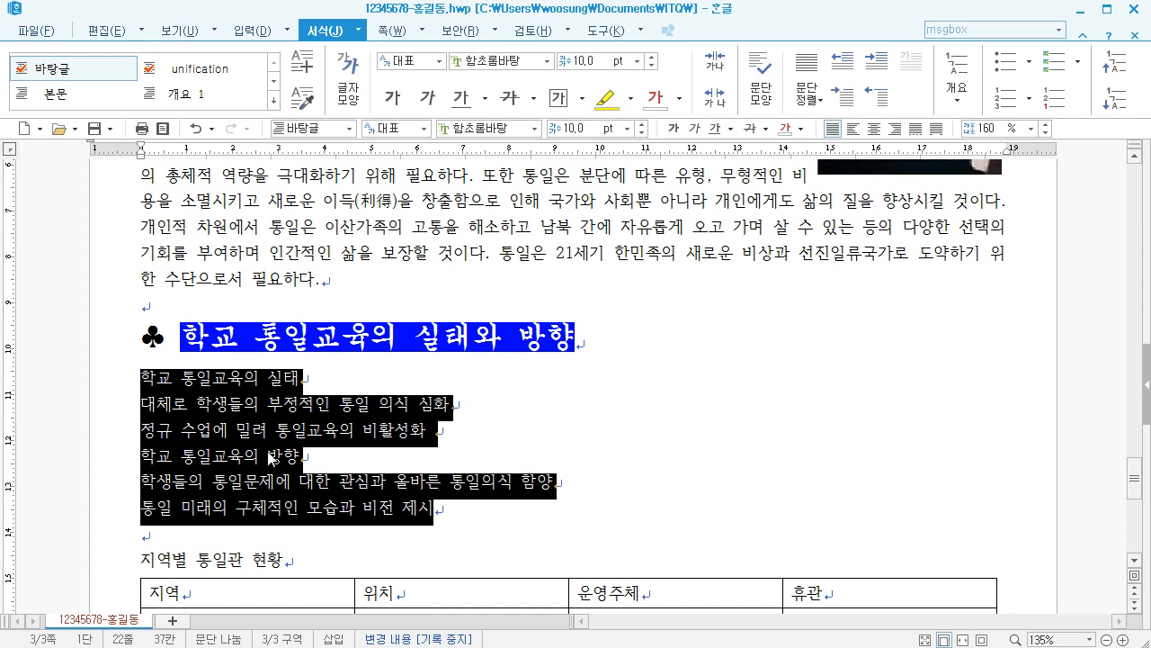
{"action": "left_click", "coordinate": [267, 454]}
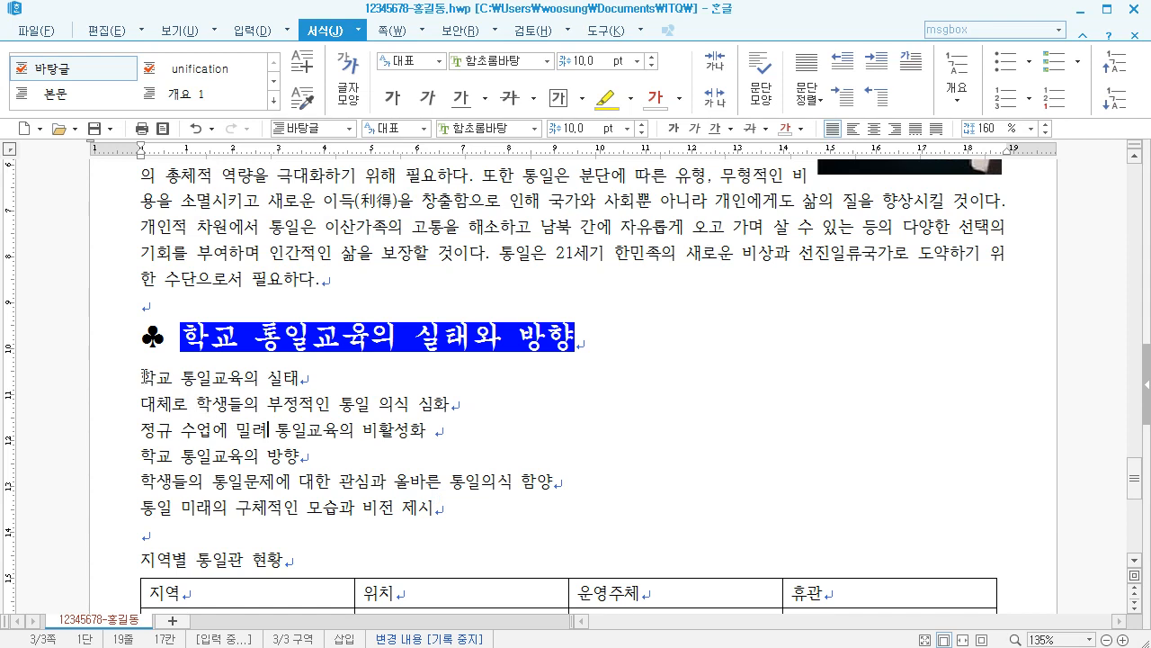
{"action": "left_click_drag", "start_coordinate": [144, 376], "coordinate": [431, 510]}
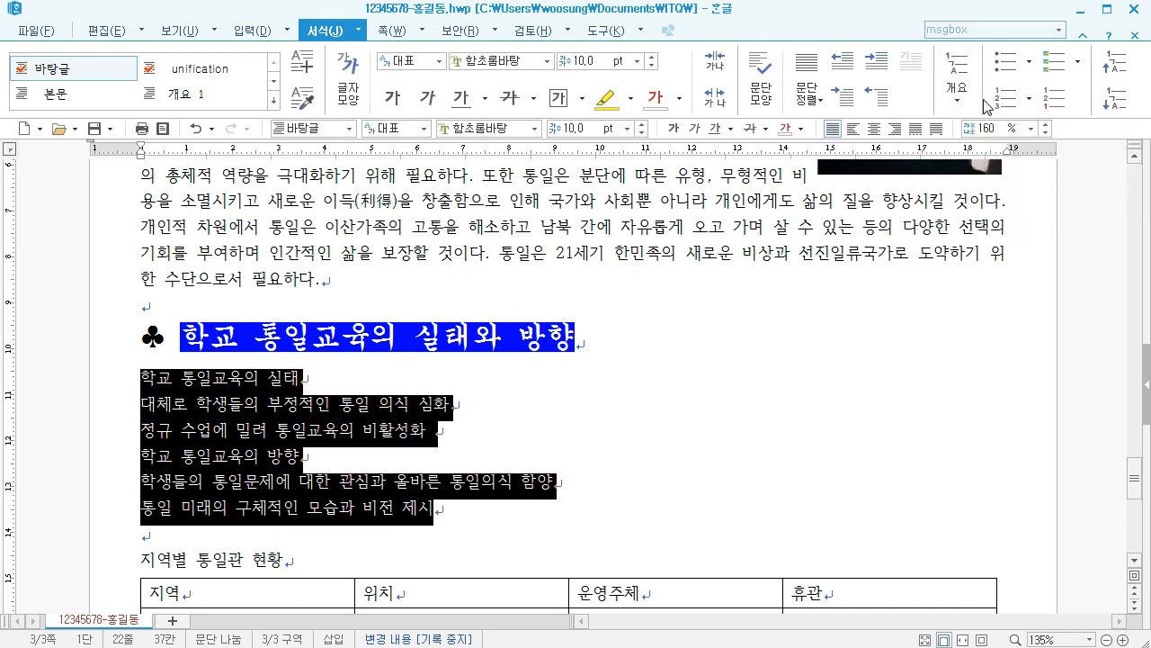
{"action": "left_click", "coordinate": [1028, 98]}
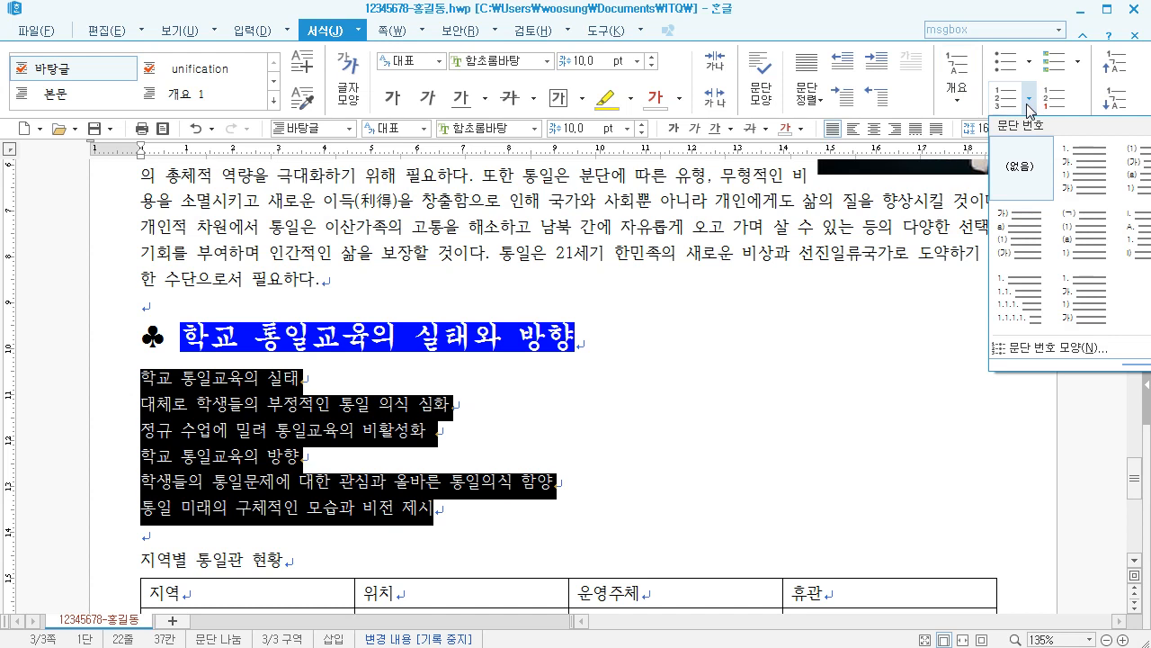
{"action": "left_click", "coordinate": [1034, 350]}
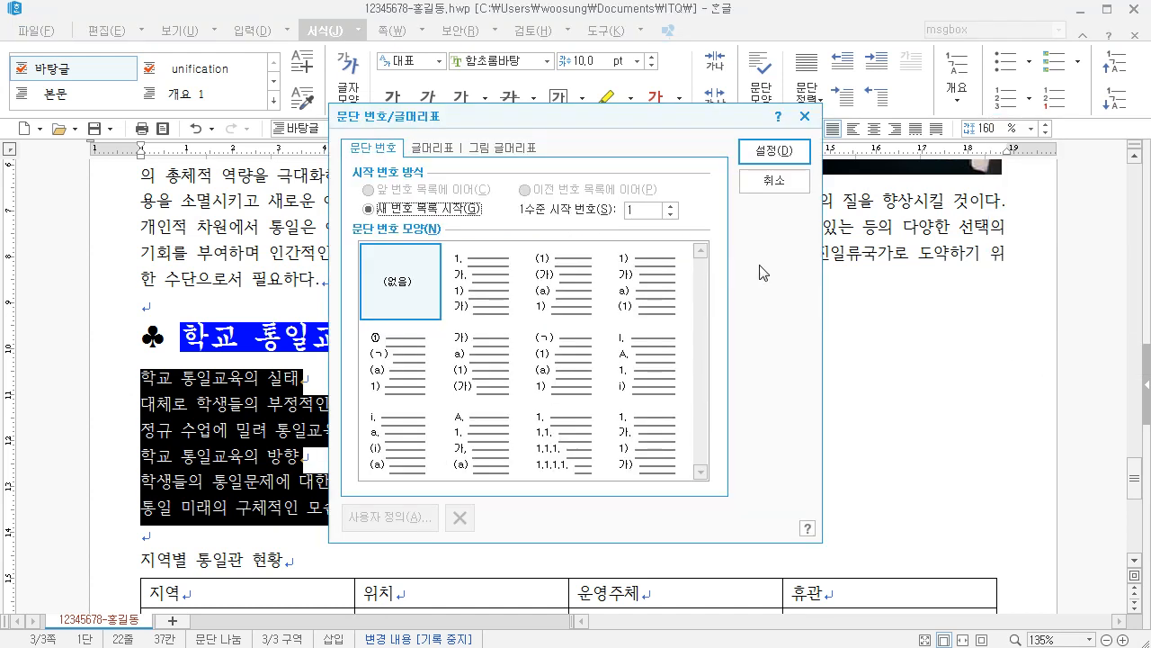
{"action": "left_click_drag", "start_coordinate": [576, 126], "coordinate": [681, 125]}
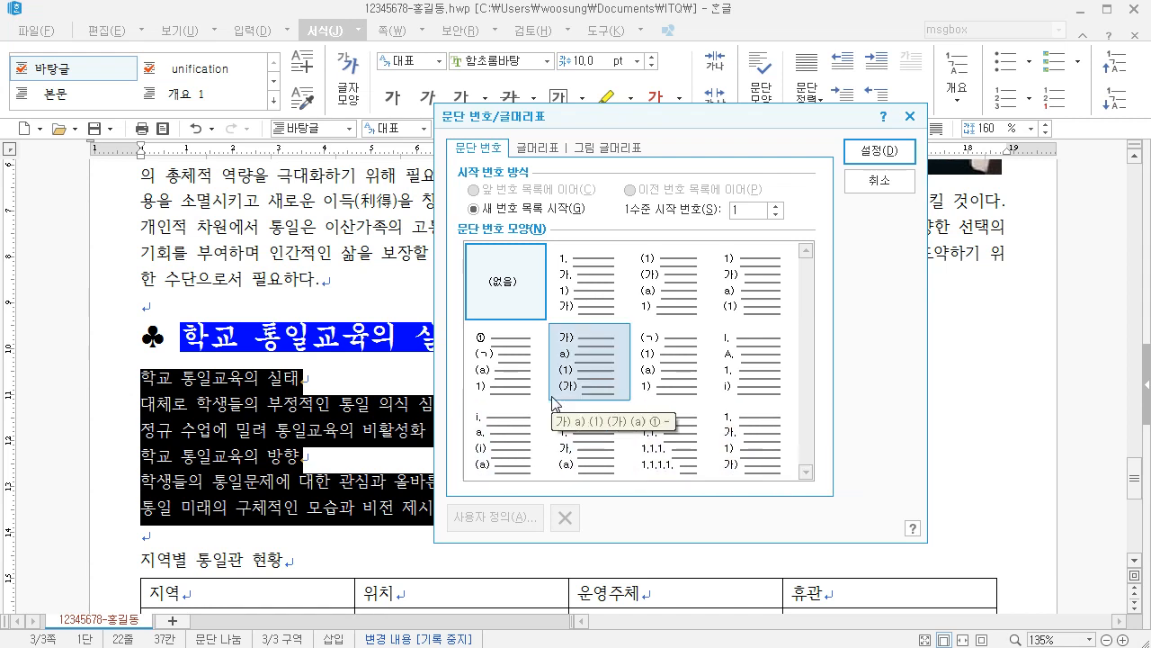
{"action": "key", "text": "alt"}
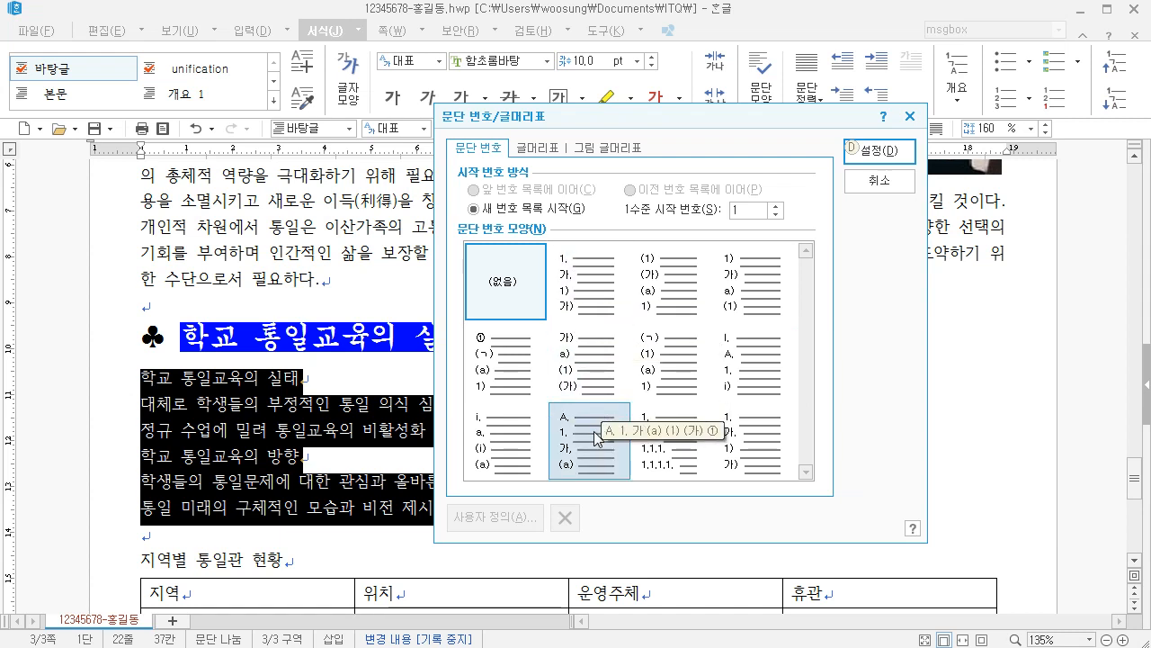
{"action": "left_click", "coordinate": [590, 284]}
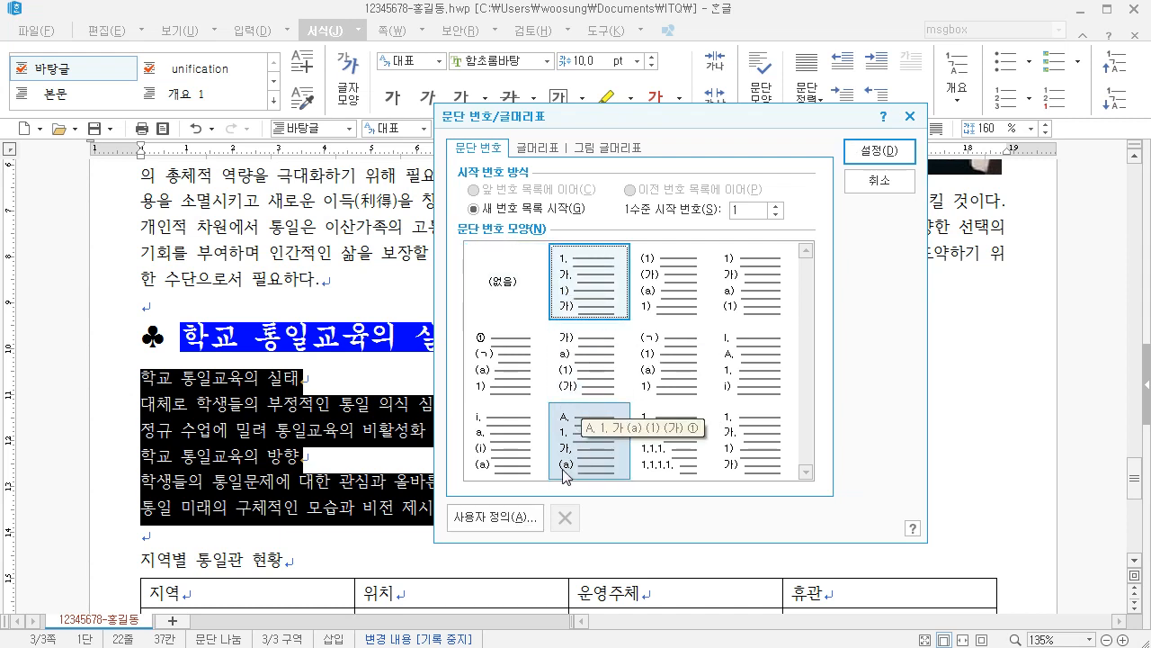
{"action": "left_click", "coordinate": [510, 521]}
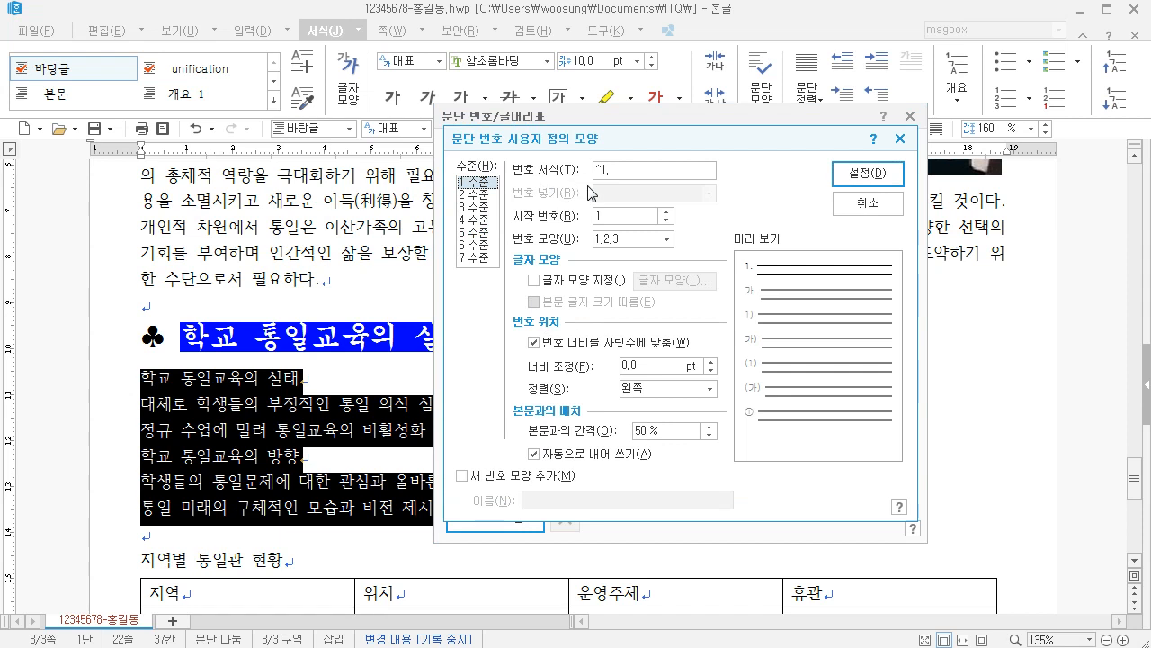
Define numbering level 1 with the 가,나,다 number shape, a width adjustment of 20 pt and right alignment (오른쪽)
{"action": "left_click", "coordinate": [667, 240]}
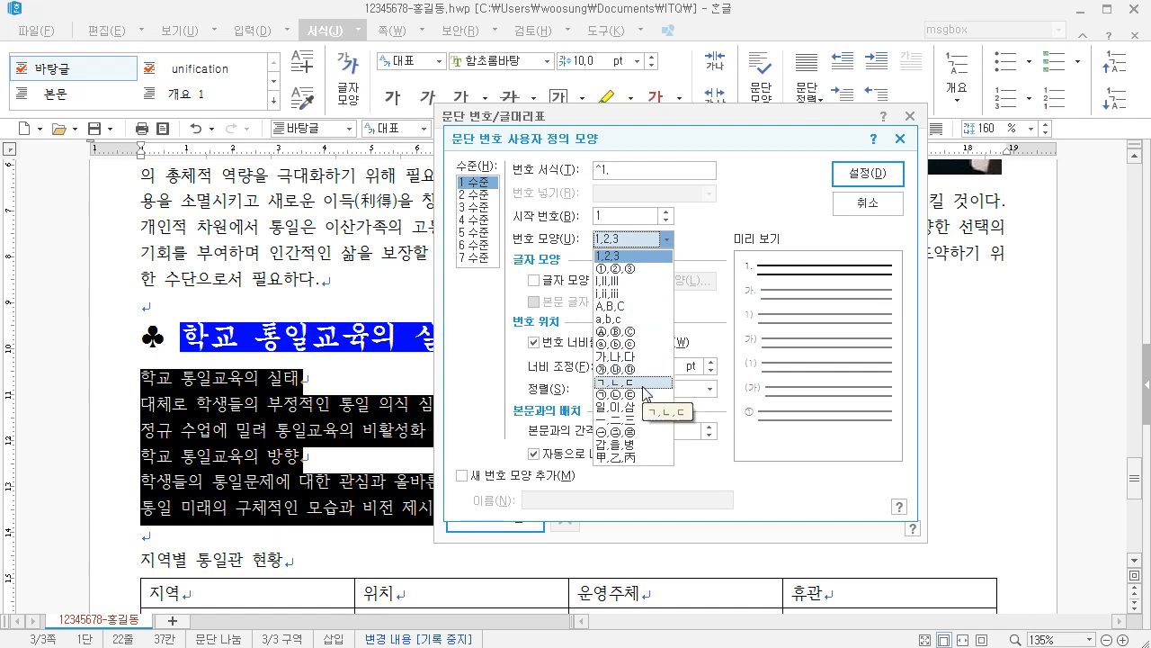
{"action": "left_click", "coordinate": [658, 356]}
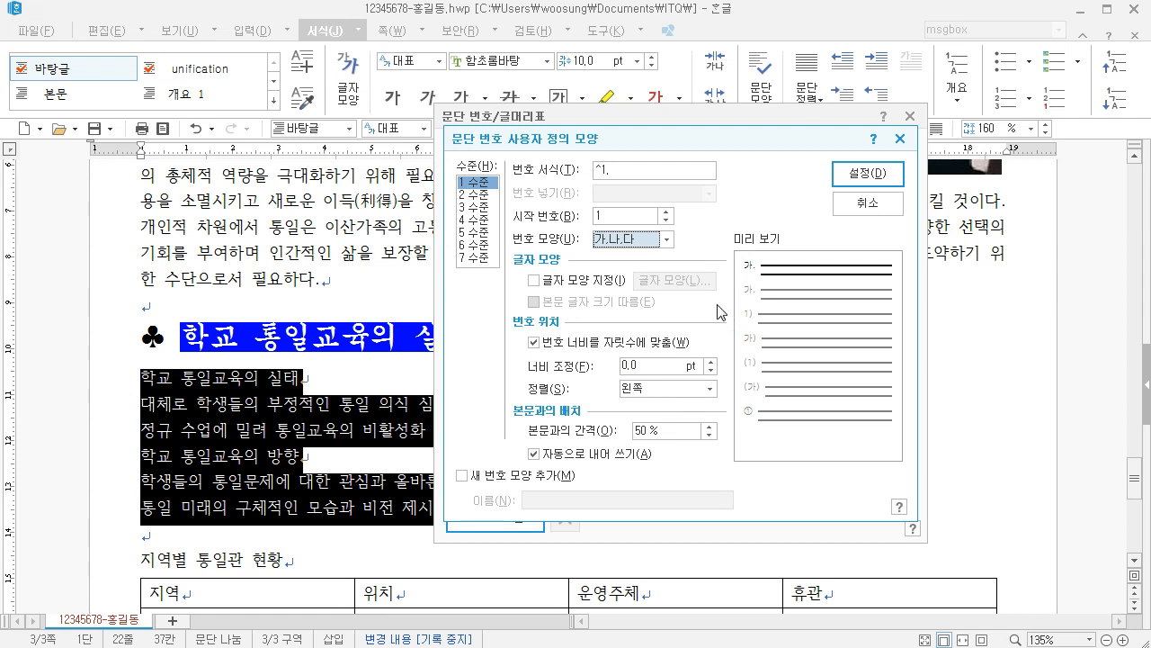
{"action": "left_click", "coordinate": [586, 367]}
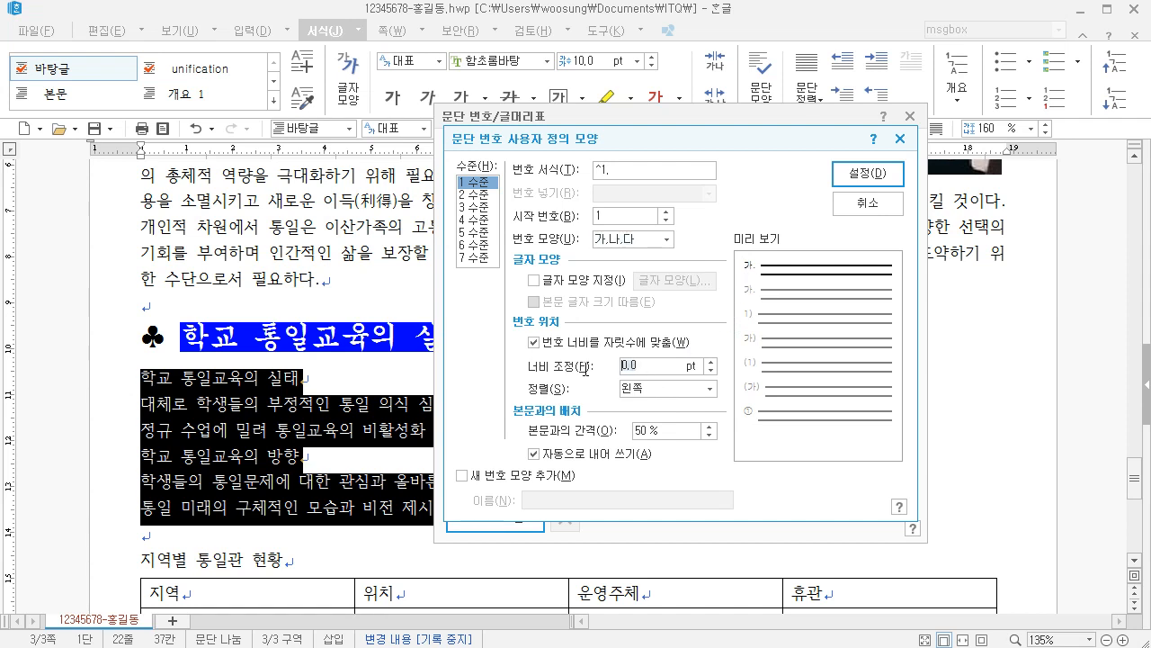
{"action": "type", "text": "20"}
{"action": "left_click", "coordinate": [650, 392]}
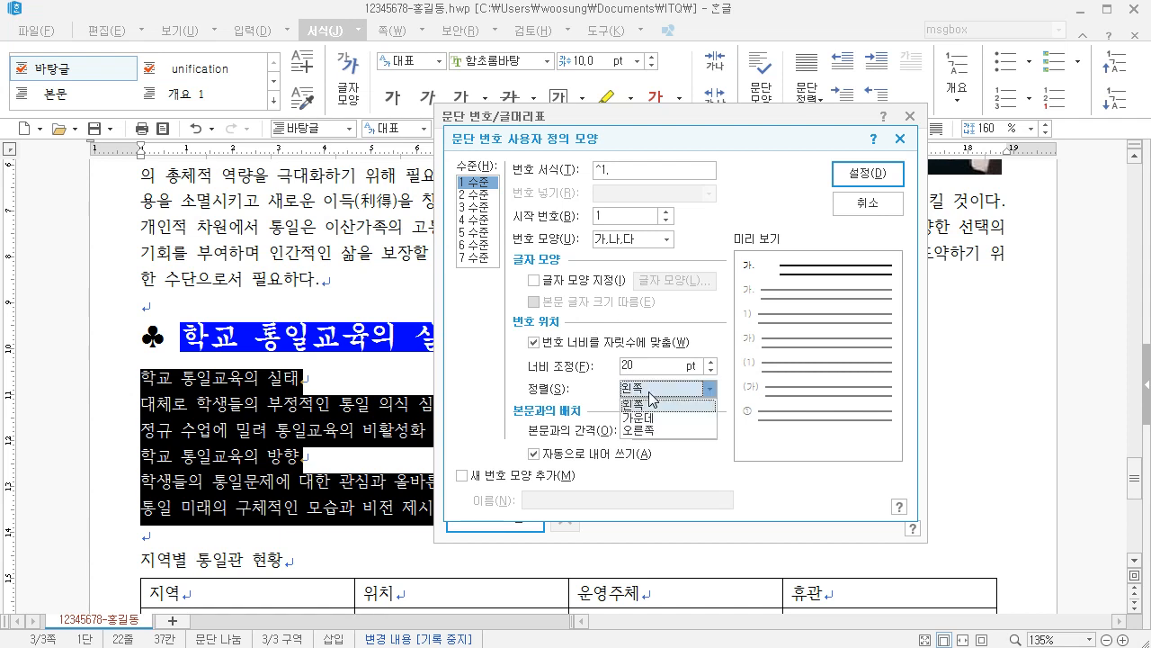
{"action": "left_click", "coordinate": [662, 430]}
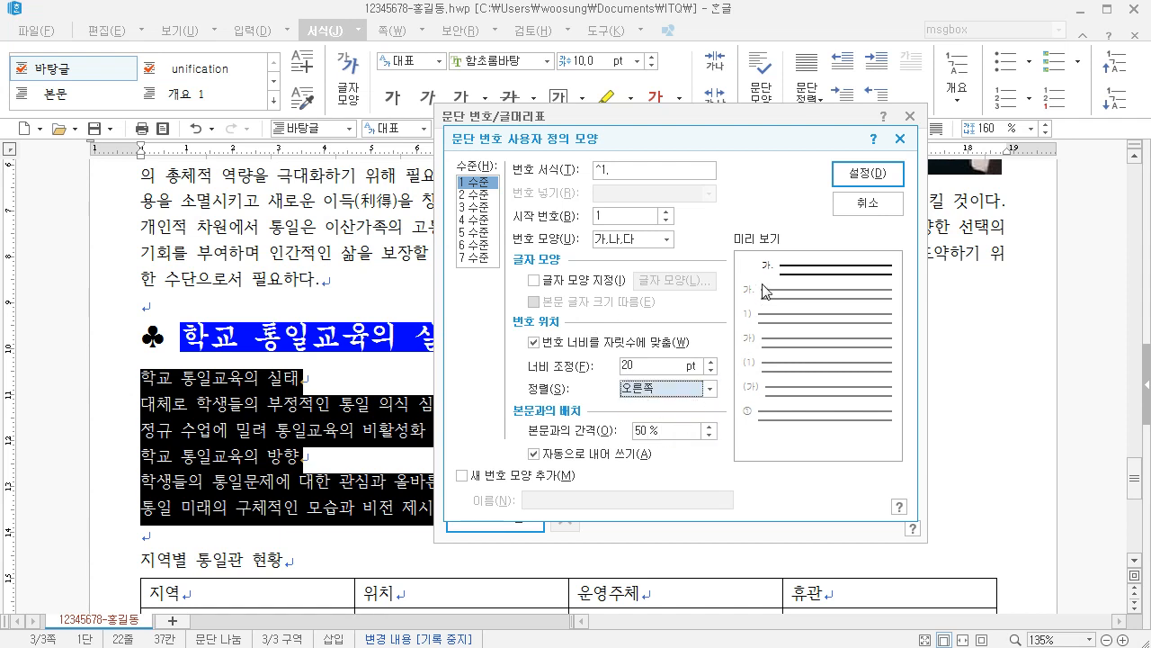
Define numbering level 2 as ㉠,㉡,㉢ with format ^2, 30 pt width and right alignment, and apply the custom numbering to the six lines
{"action": "left_click", "coordinate": [482, 195]}
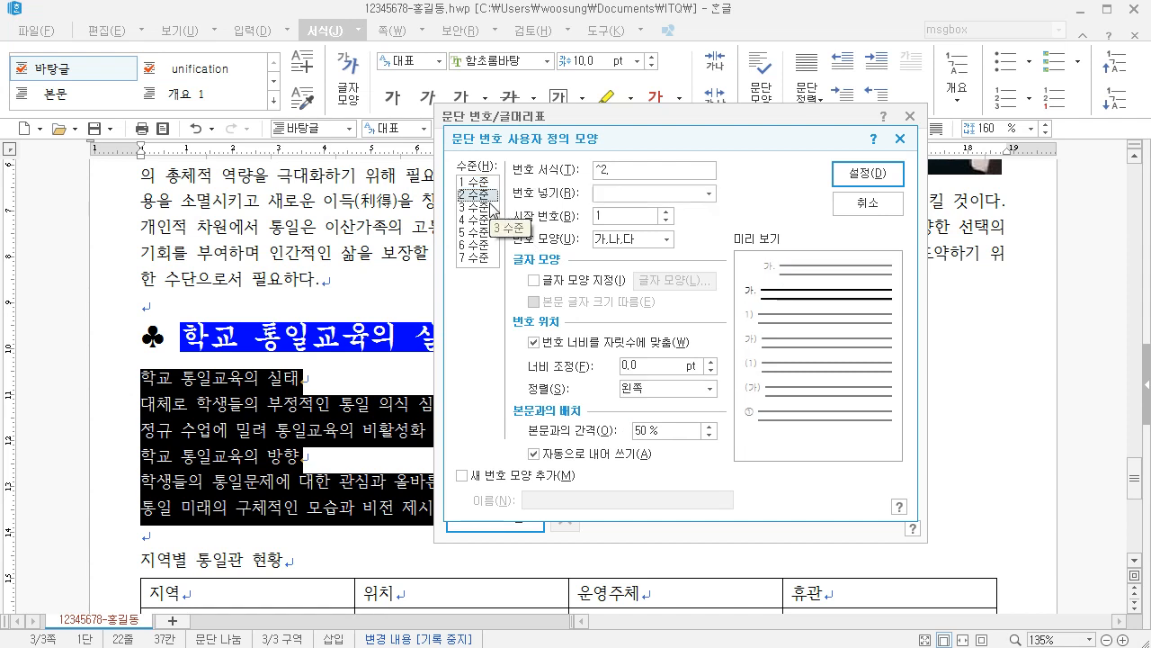
{"action": "left_click", "coordinate": [665, 240]}
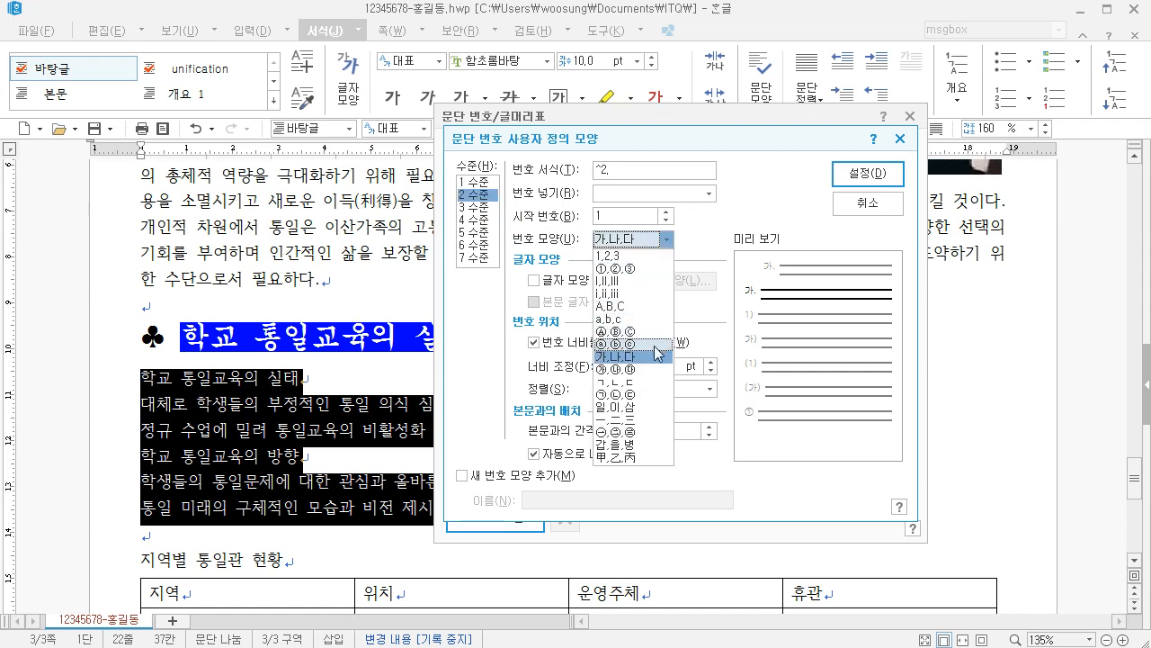
{"action": "left_click", "coordinate": [647, 395]}
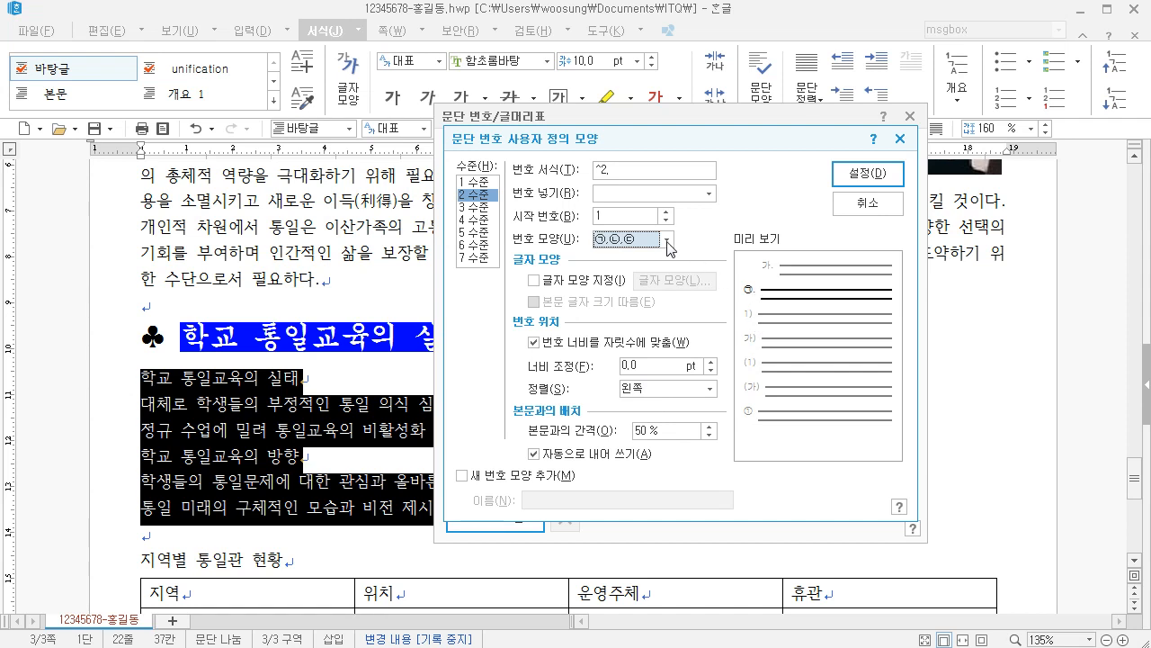
{"action": "left_click", "coordinate": [621, 173]}
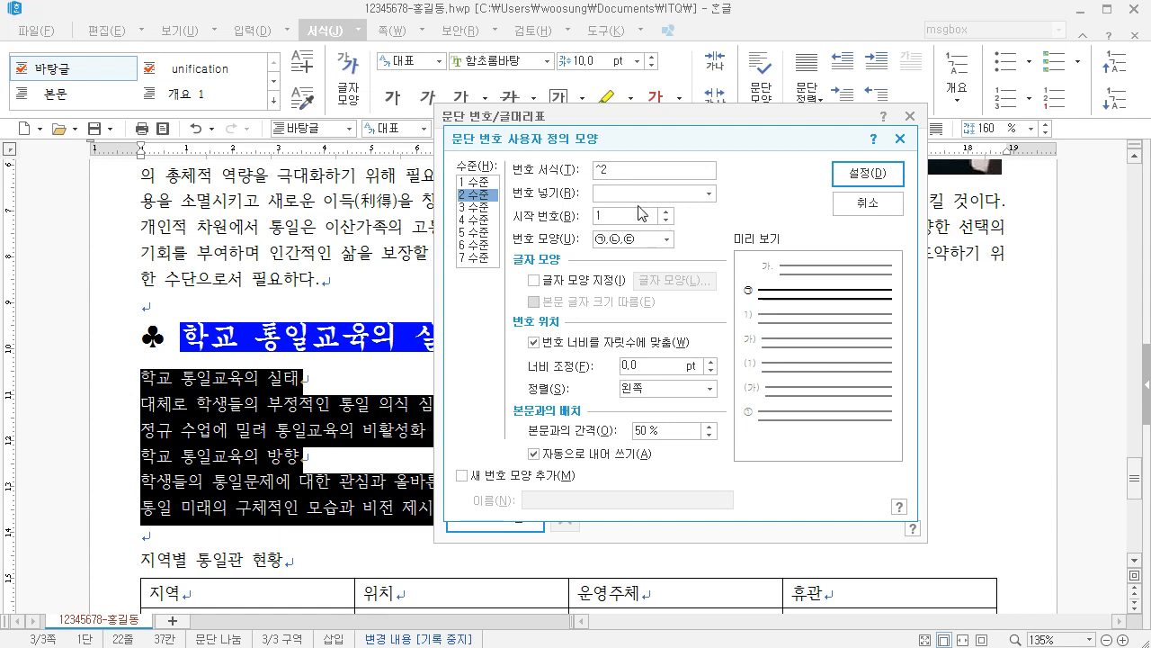
{"action": "left_click_drag", "start_coordinate": [656, 371], "coordinate": [589, 373]}
{"action": "type", "text": "30"}
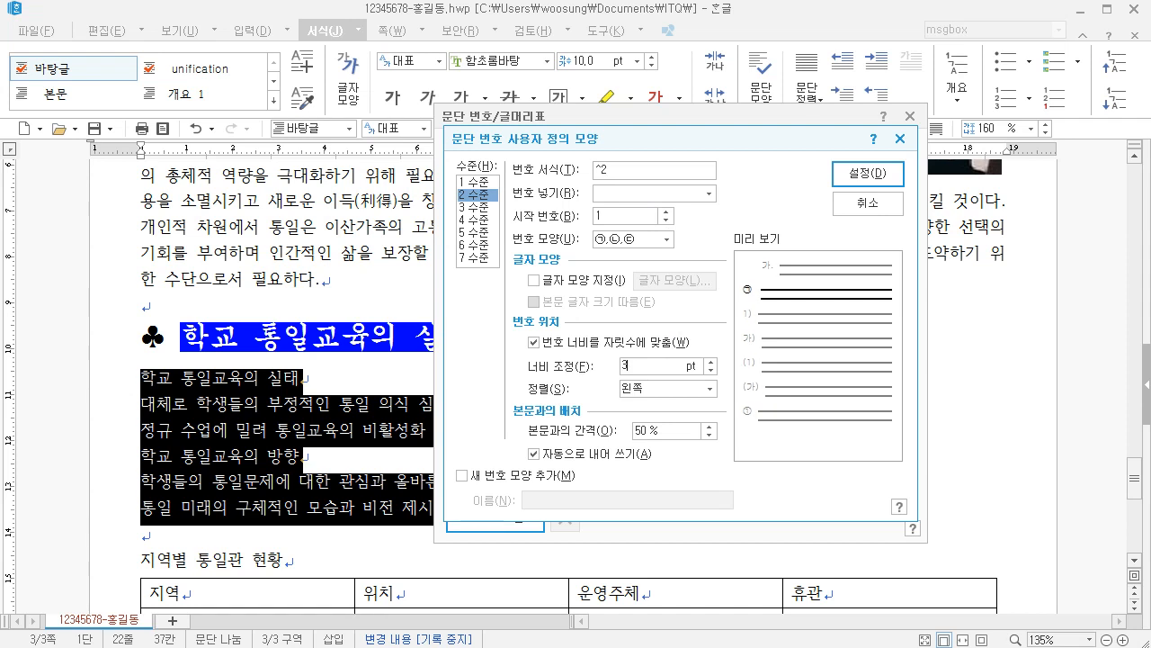
{"action": "left_click", "coordinate": [663, 389]}
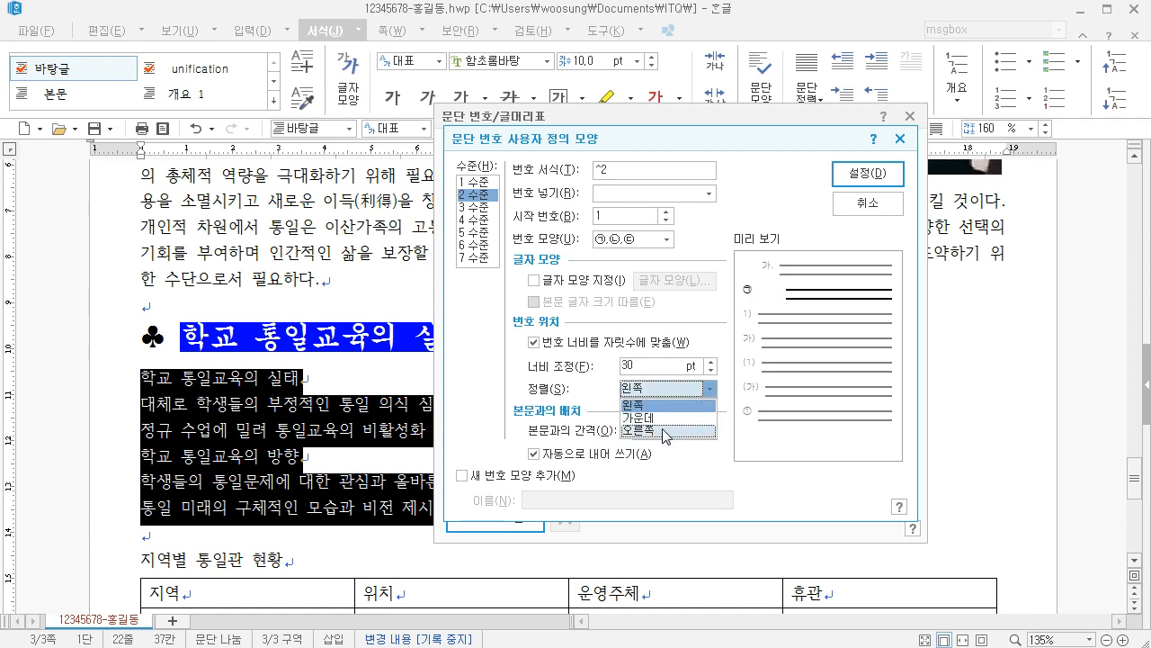
{"action": "left_click", "coordinate": [663, 430]}
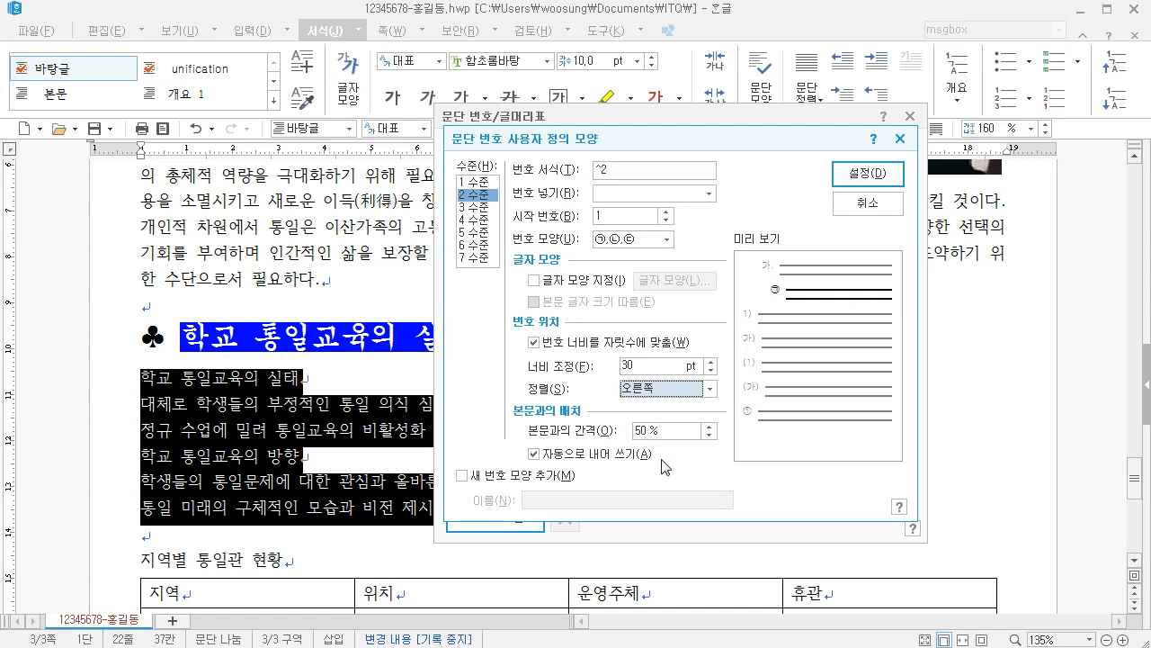
{"action": "left_click", "coordinate": [843, 179]}
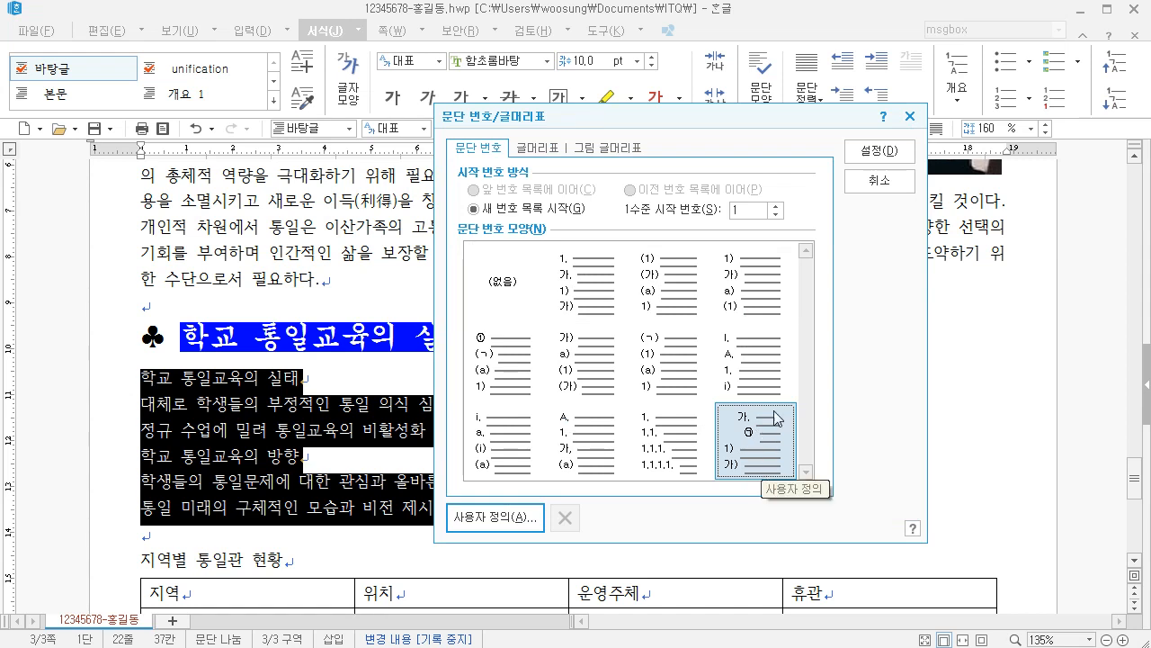
{"action": "left_click", "coordinate": [869, 162]}
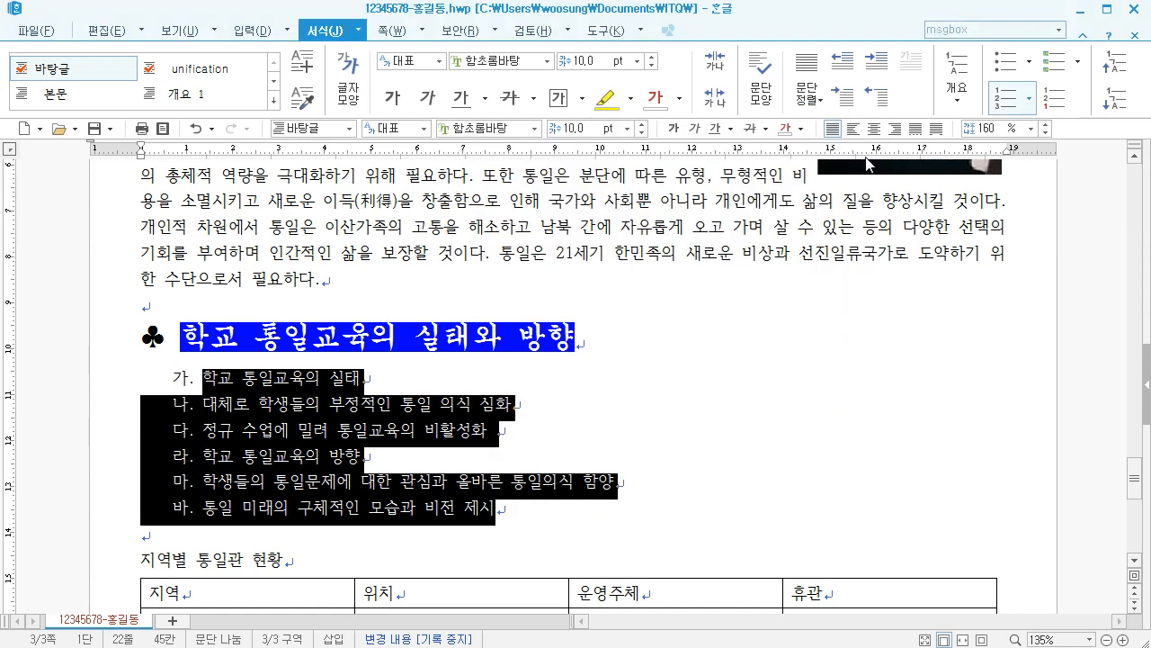
Demote the two lines under "학교 통일교육의 실태" and the two under "학교 통일교육의 방향" to numbering level 2
{"action": "left_click", "coordinate": [208, 412]}
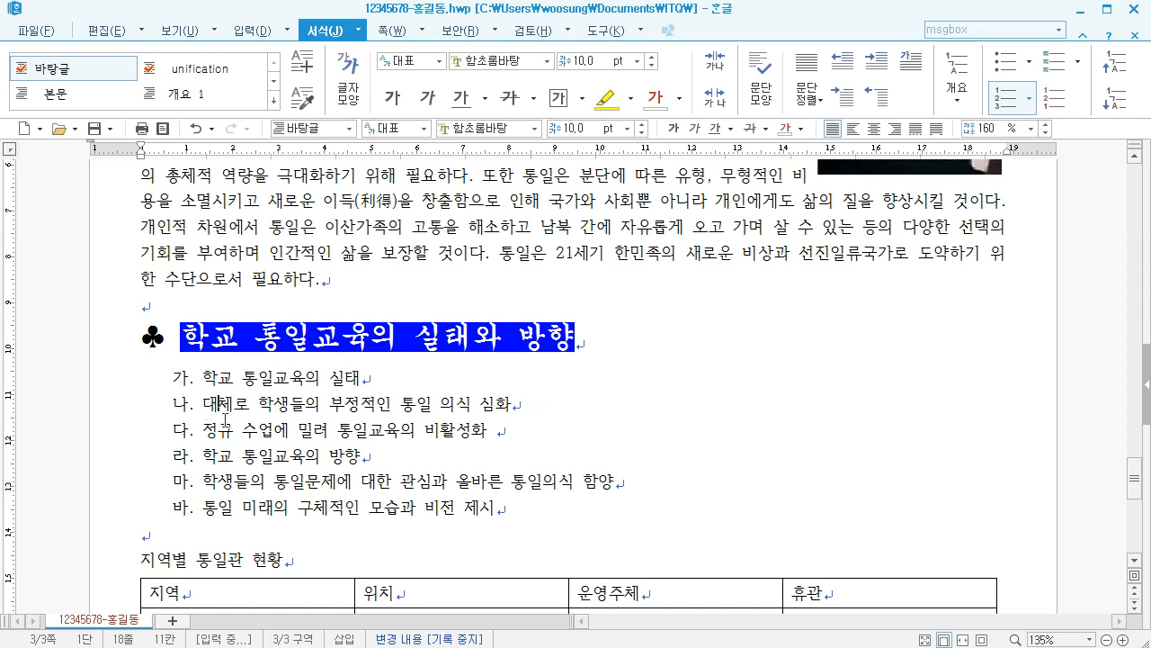
{"action": "left_click_drag", "start_coordinate": [202, 404], "coordinate": [520, 430]}
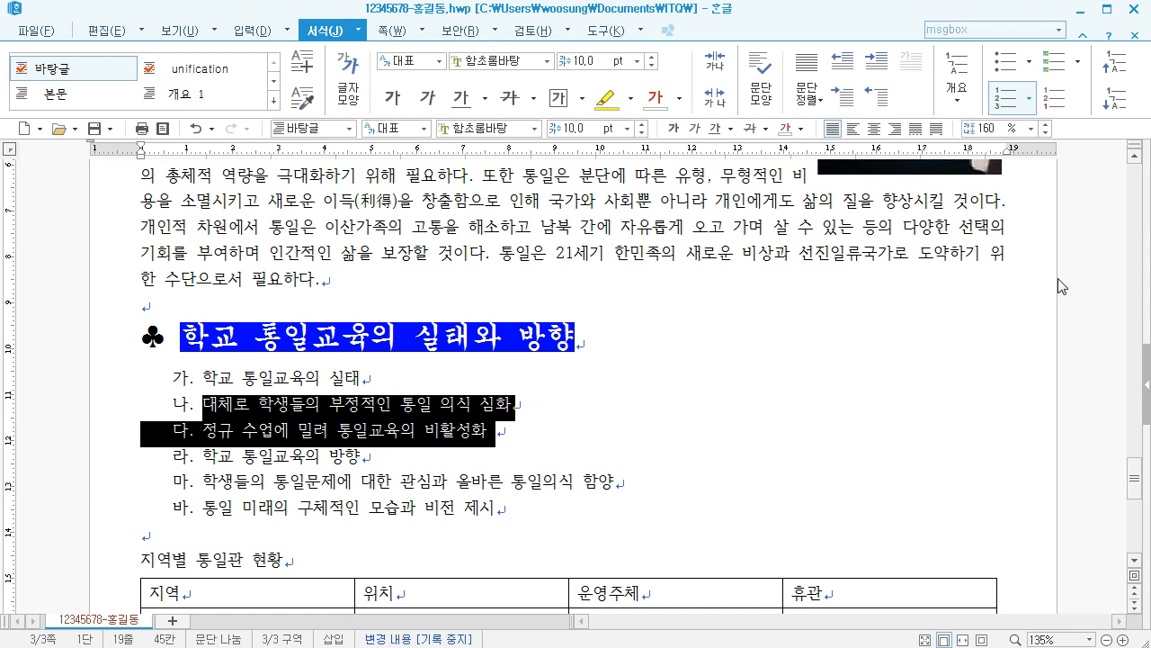
{"action": "left_click", "coordinate": [1115, 99]}
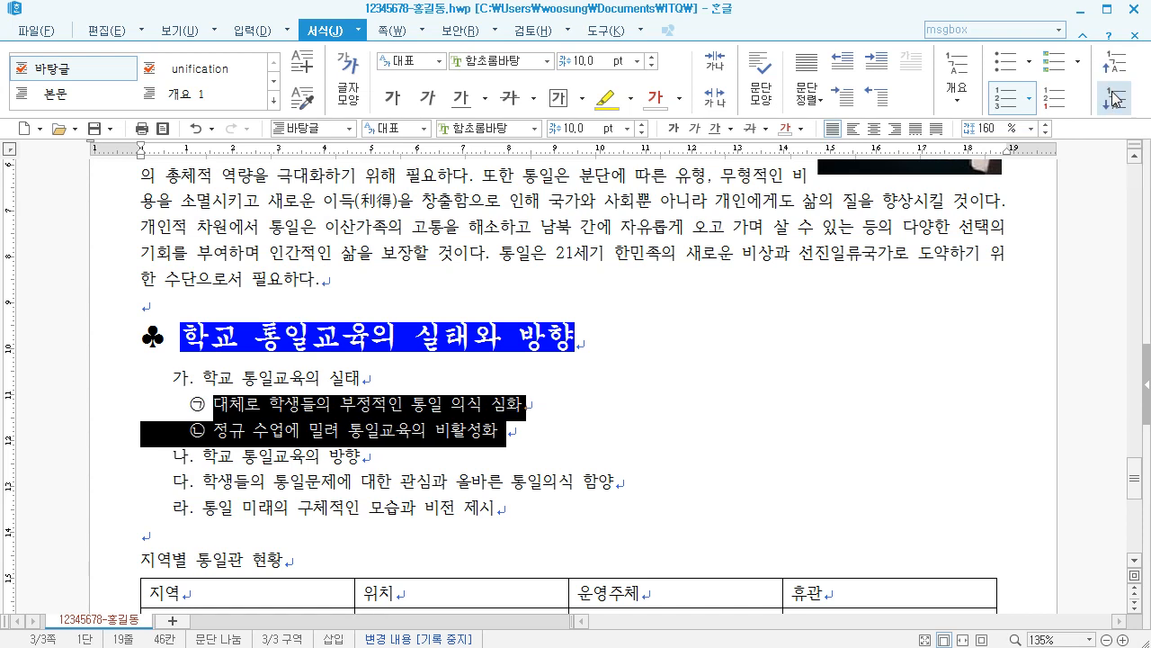
{"action": "left_click_drag", "start_coordinate": [203, 481], "coordinate": [544, 509]}
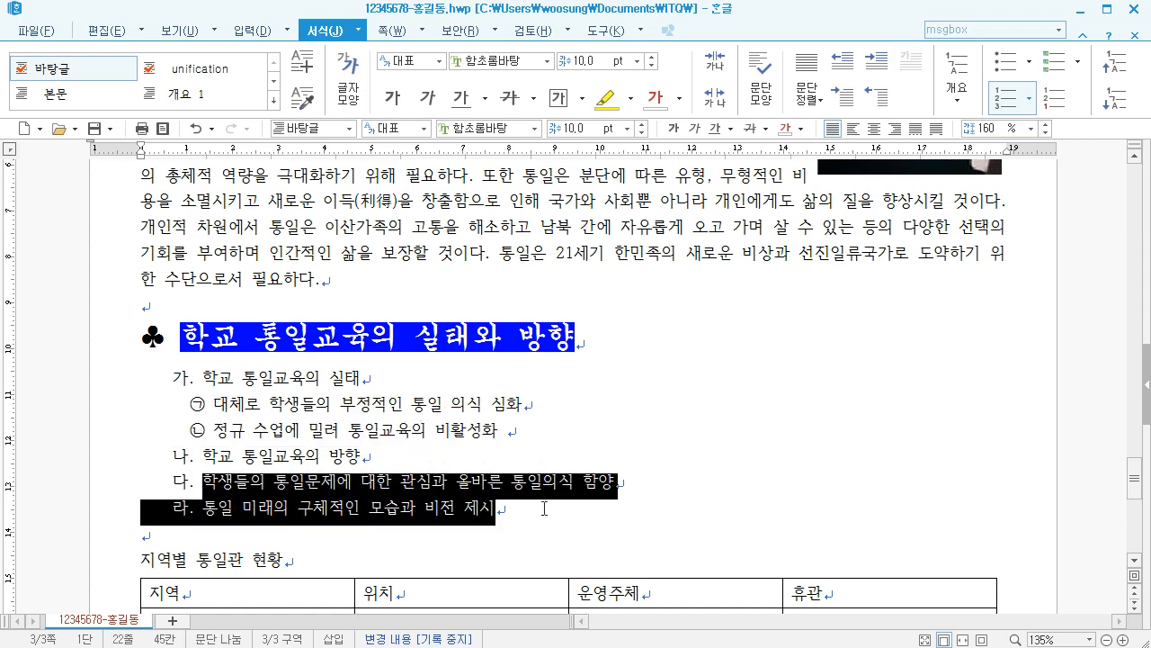
{"action": "left_click", "coordinate": [1115, 99]}
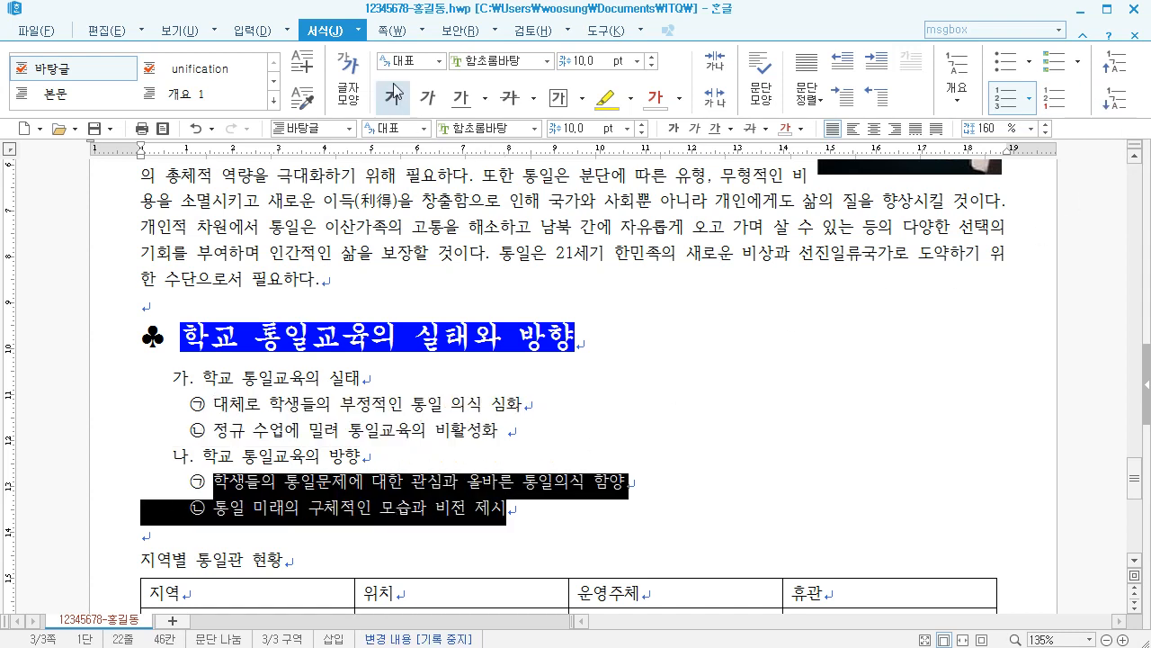
{"action": "left_click", "coordinate": [361, 31]}
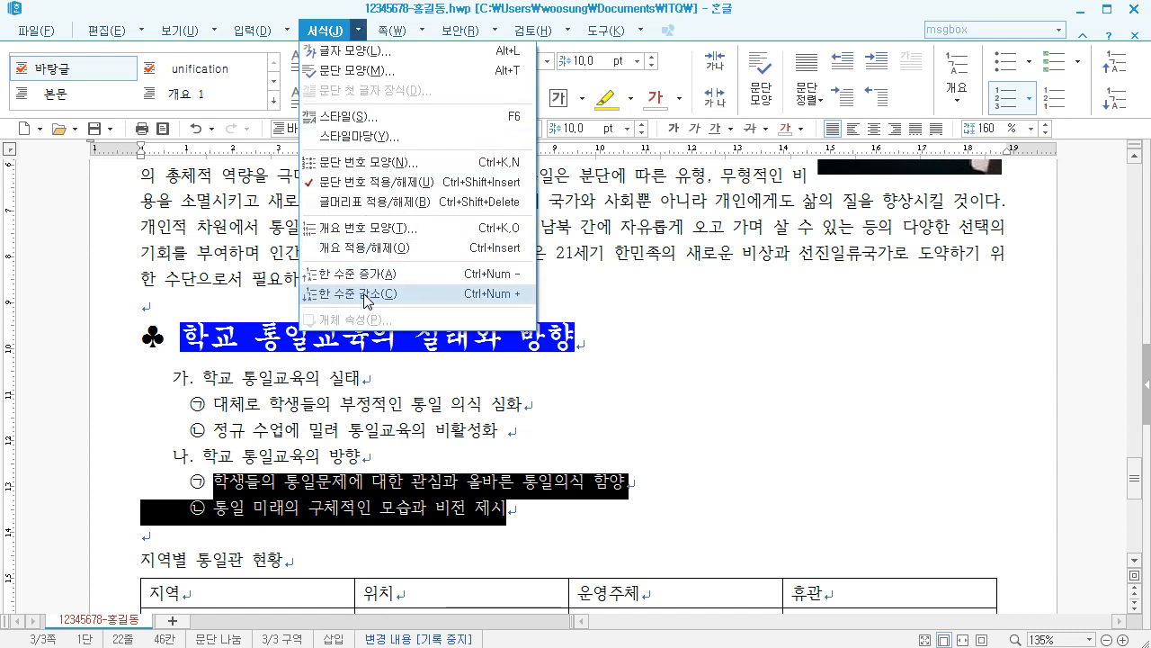
{"action": "left_click", "coordinate": [364, 385]}
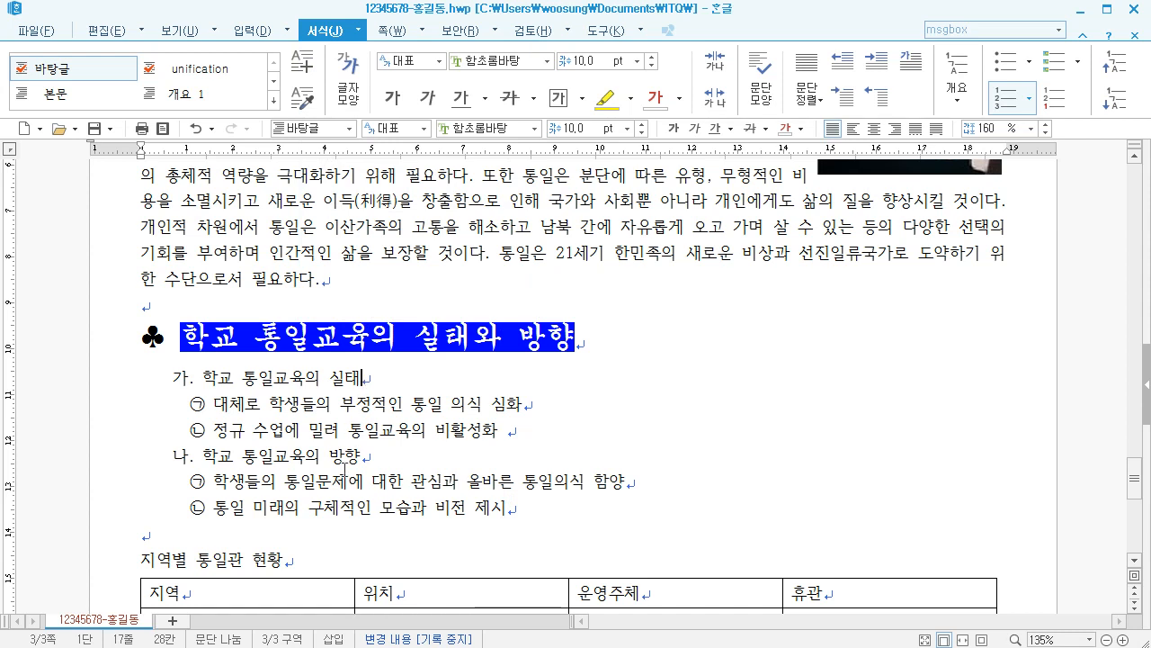
{"action": "left_click_drag", "start_coordinate": [519, 510], "coordinate": [143, 388]}
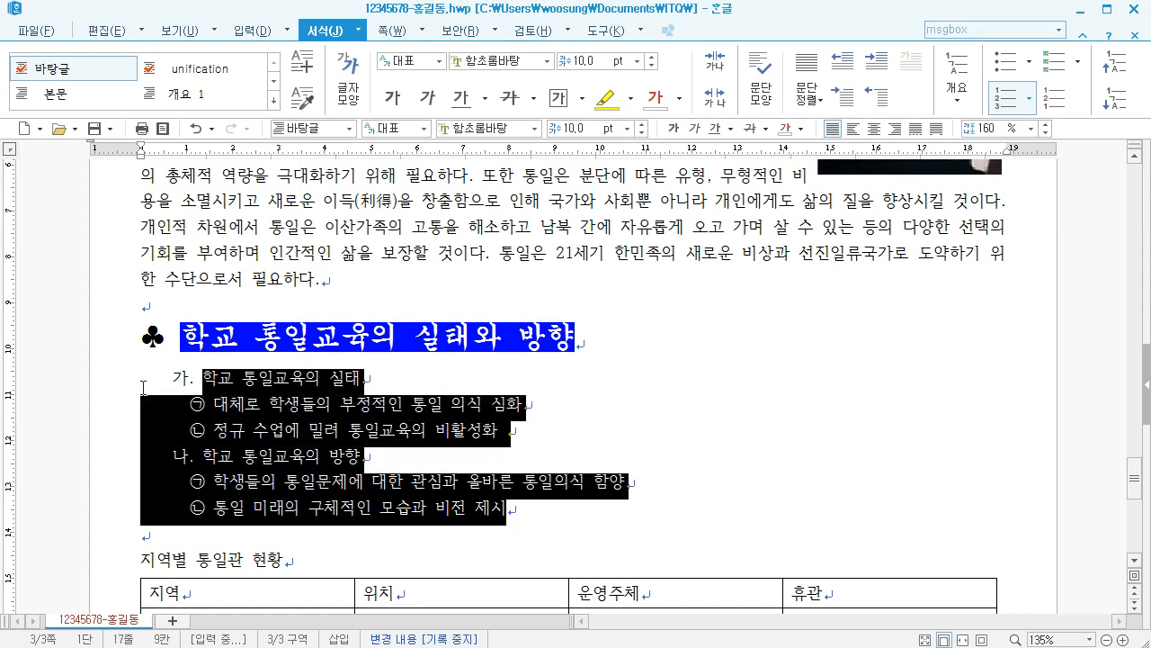
{"action": "left_click", "coordinate": [453, 404]}
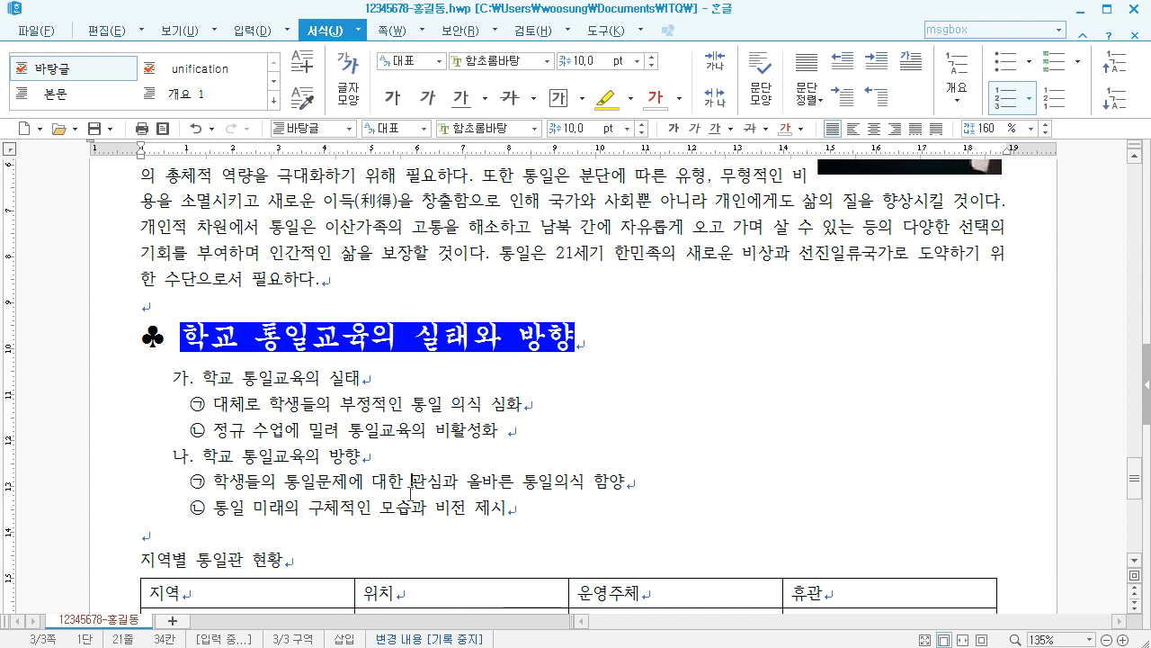
Insert a ♣ symbol with a space before the line "지역별 통일관 현황" above the table
{"action": "left_click", "coordinate": [171, 539]}
{"action": "scroll", "coordinate": [171, 540], "scroll_direction": "down", "scroll_amount": 1}
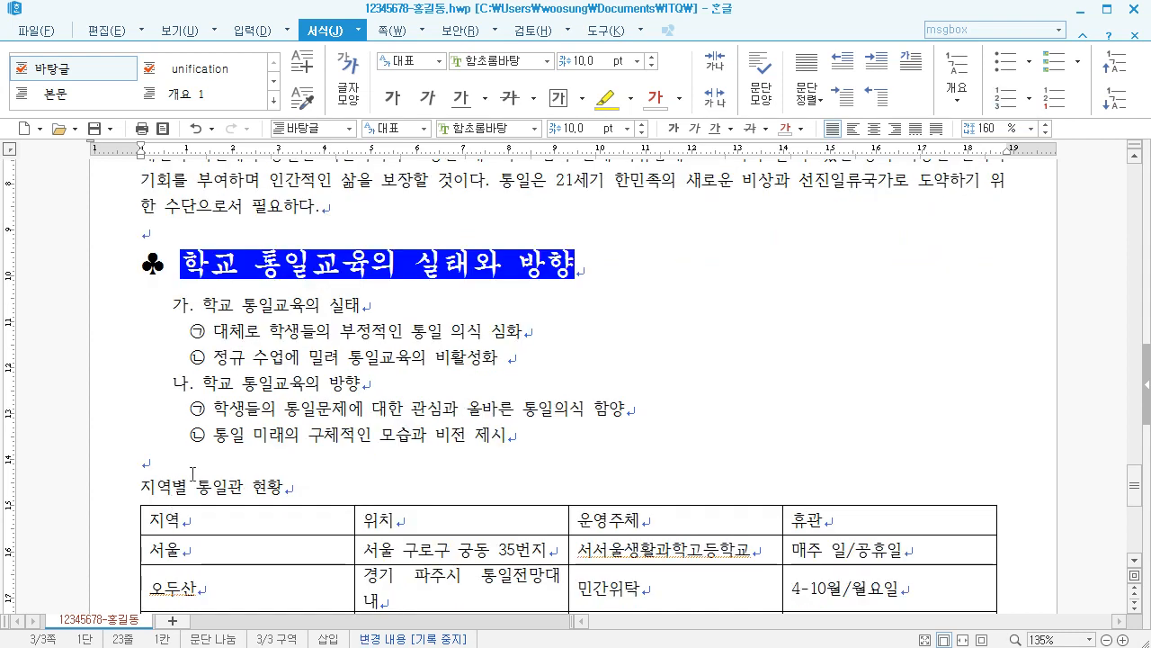
{"action": "left_click", "coordinate": [144, 485]}
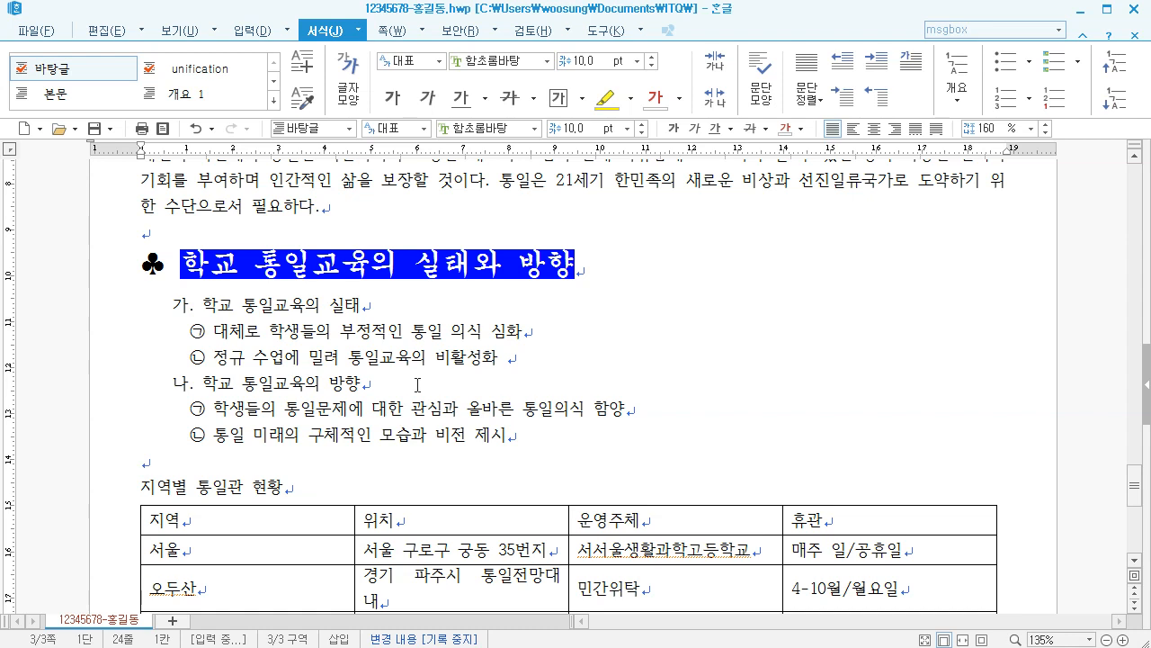
{"action": "left_click_drag", "start_coordinate": [165, 272], "coordinate": [144, 274]}
{"action": "left_click", "coordinate": [144, 272]}
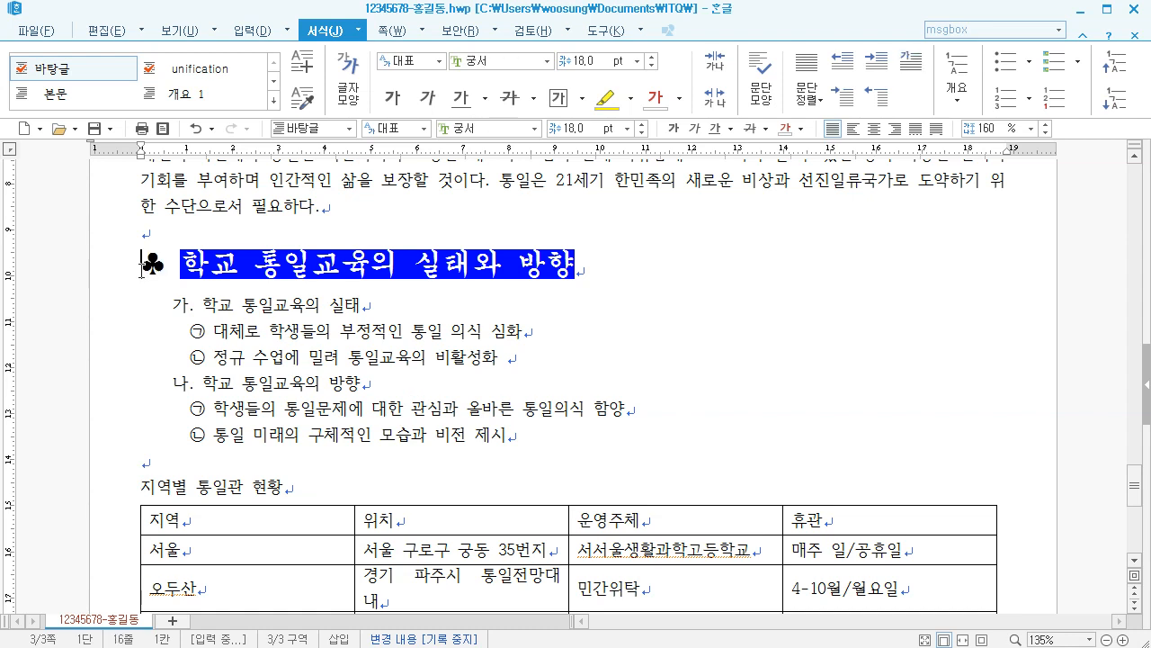
{"action": "left_click", "coordinate": [143, 484]}
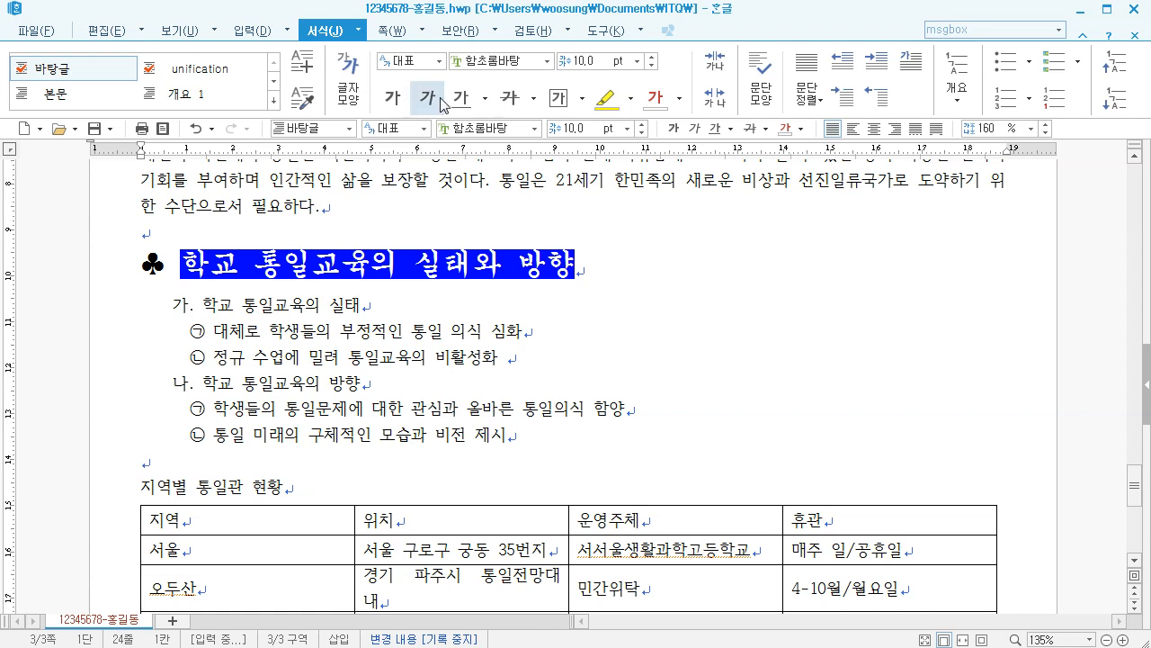
{"action": "left_click", "coordinate": [255, 32]}
{"action": "left_click", "coordinate": [1046, 110]}
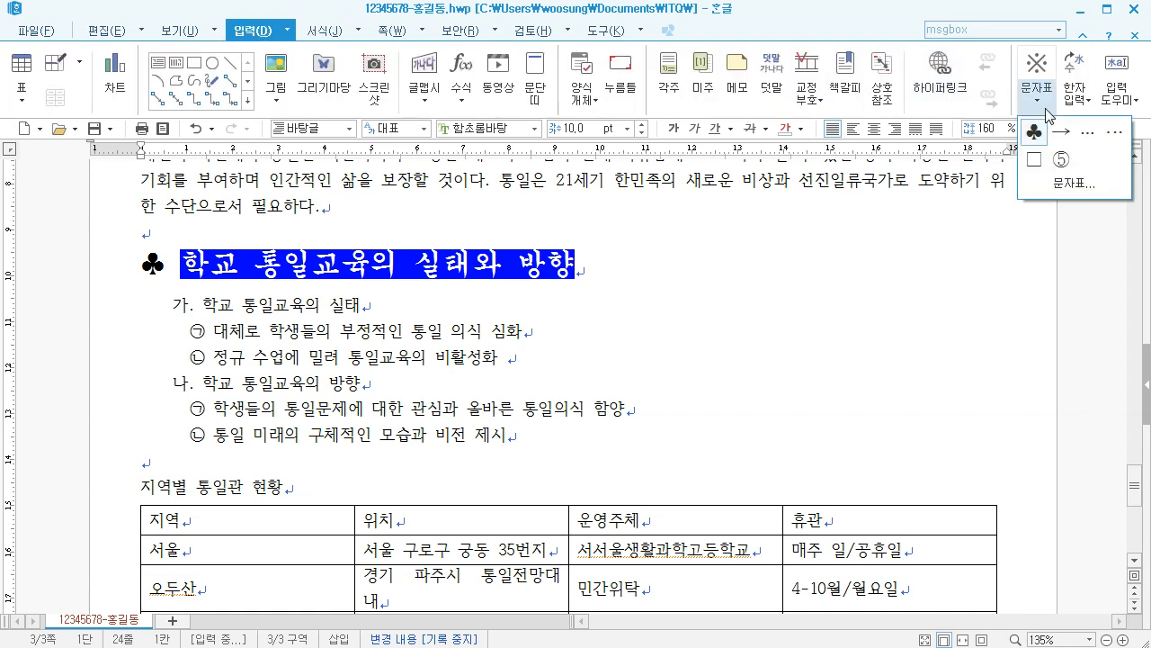
{"action": "left_click", "coordinate": [1058, 183]}
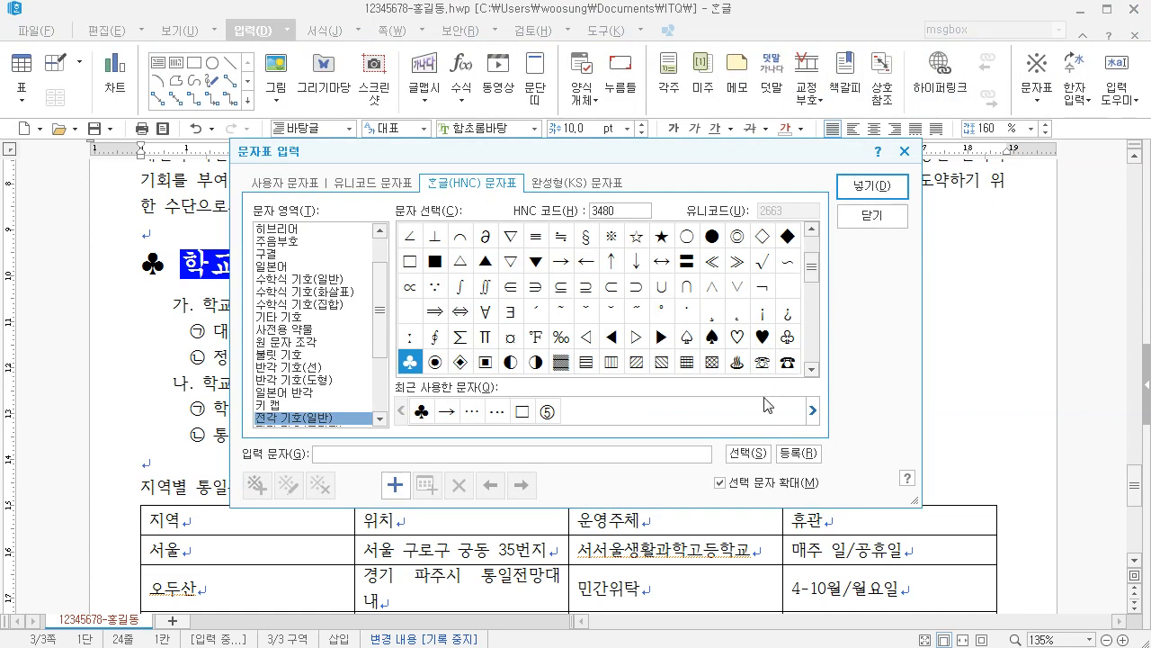
{"action": "left_click", "coordinate": [421, 412]}
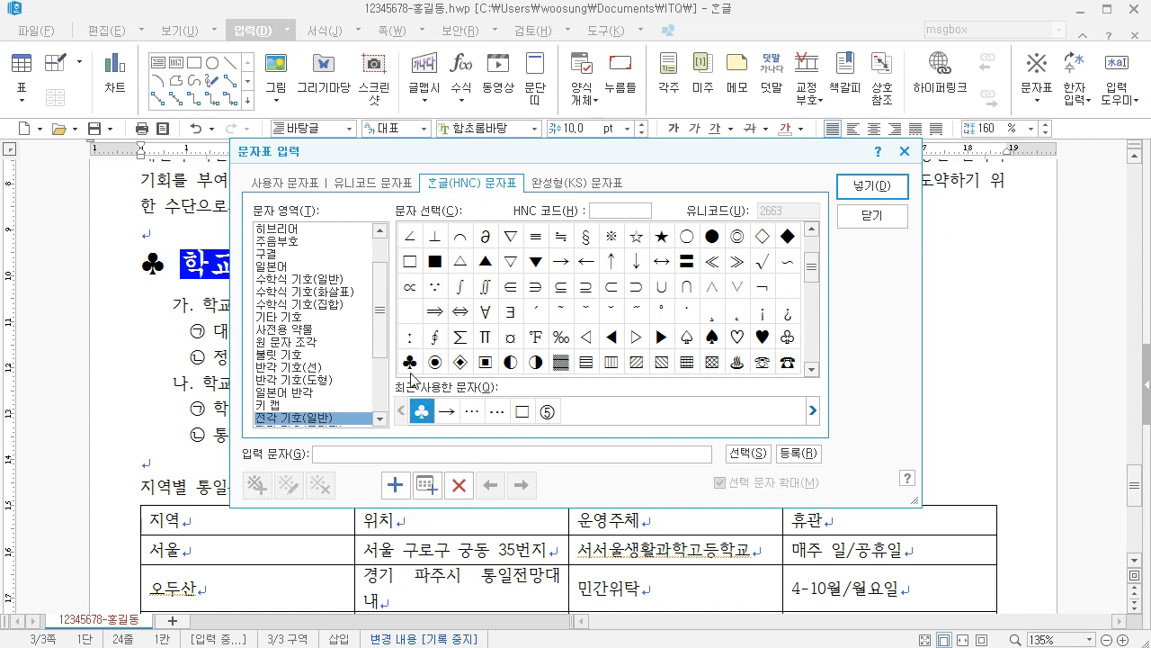
{"action": "left_click", "coordinate": [412, 370]}
{"action": "left_click", "coordinate": [419, 409]}
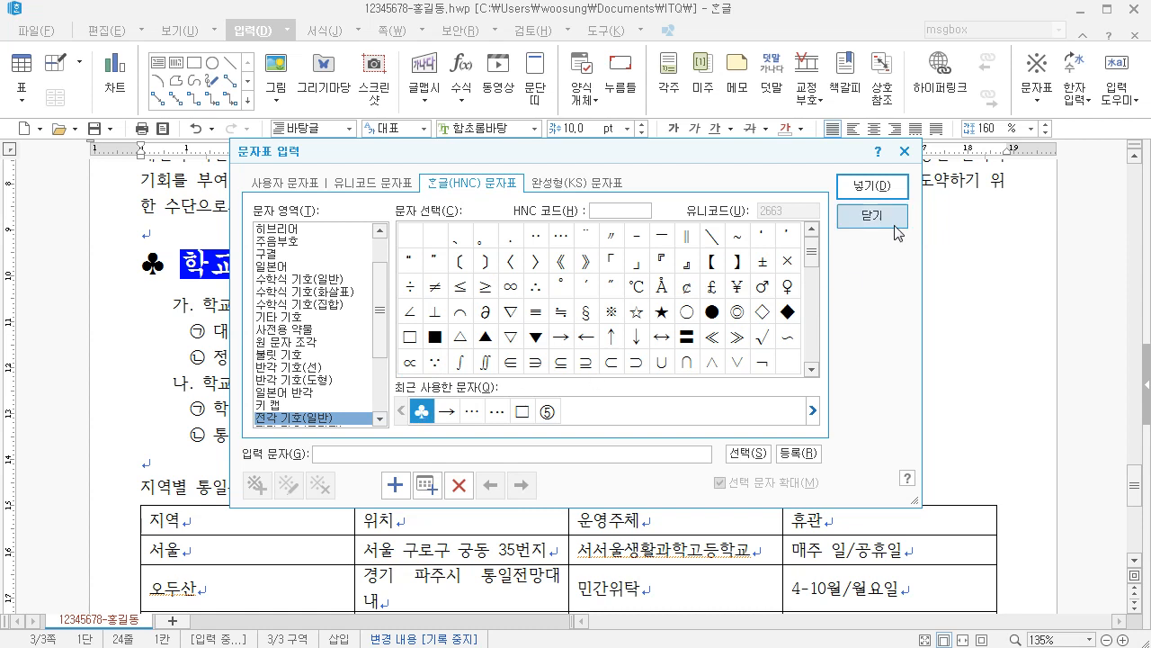
{"action": "left_click", "coordinate": [874, 189]}
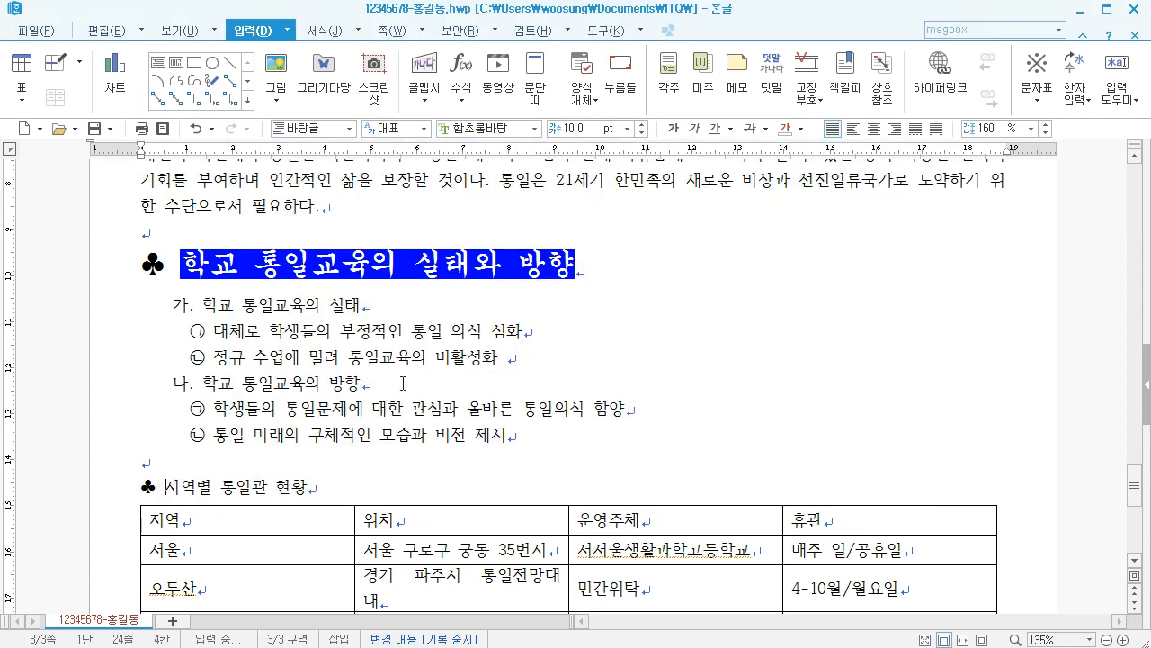
Format the whole "♣ 지역별 통일관 현황" line in the 궁서 font at 18 pt
{"action": "left_click_drag", "start_coordinate": [135, 488], "coordinate": [322, 490]}
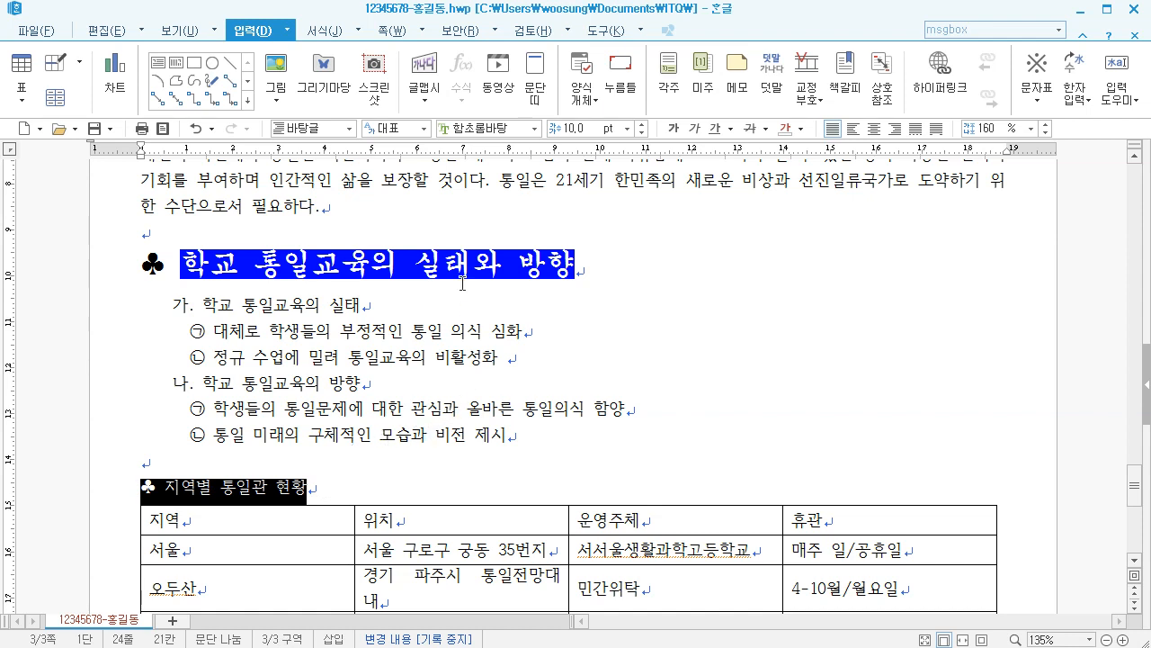
{"action": "left_click", "coordinate": [491, 129]}
{"action": "type", "text": "궁서"}
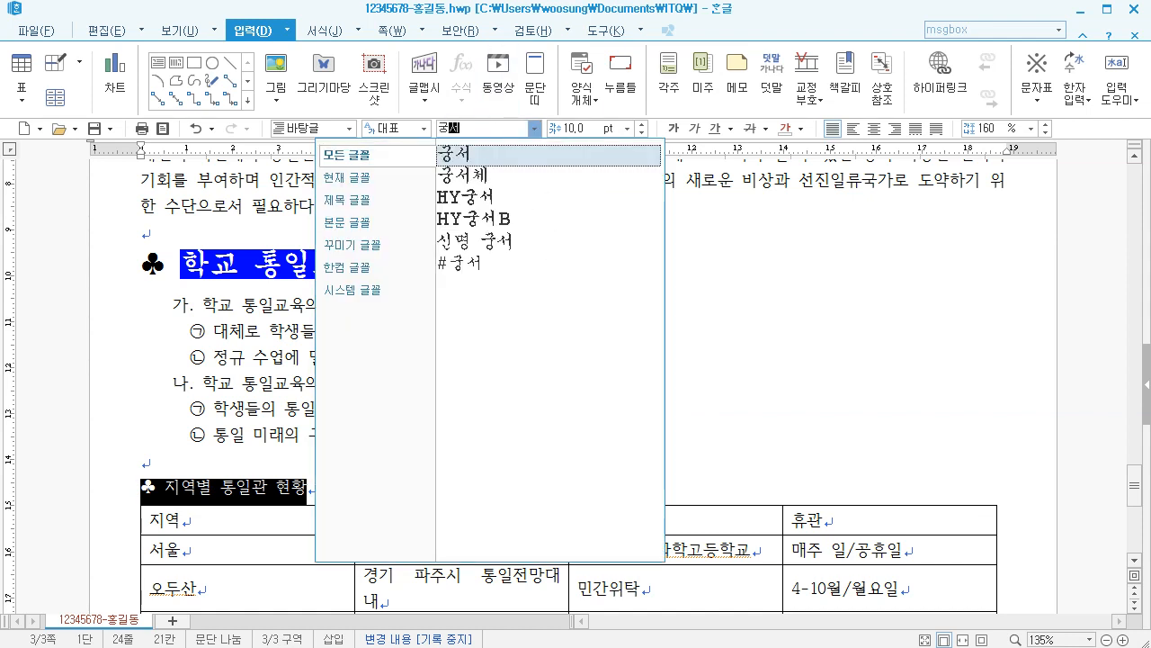
{"action": "key", "text": "Return"}
{"action": "left_click", "coordinate": [594, 128]}
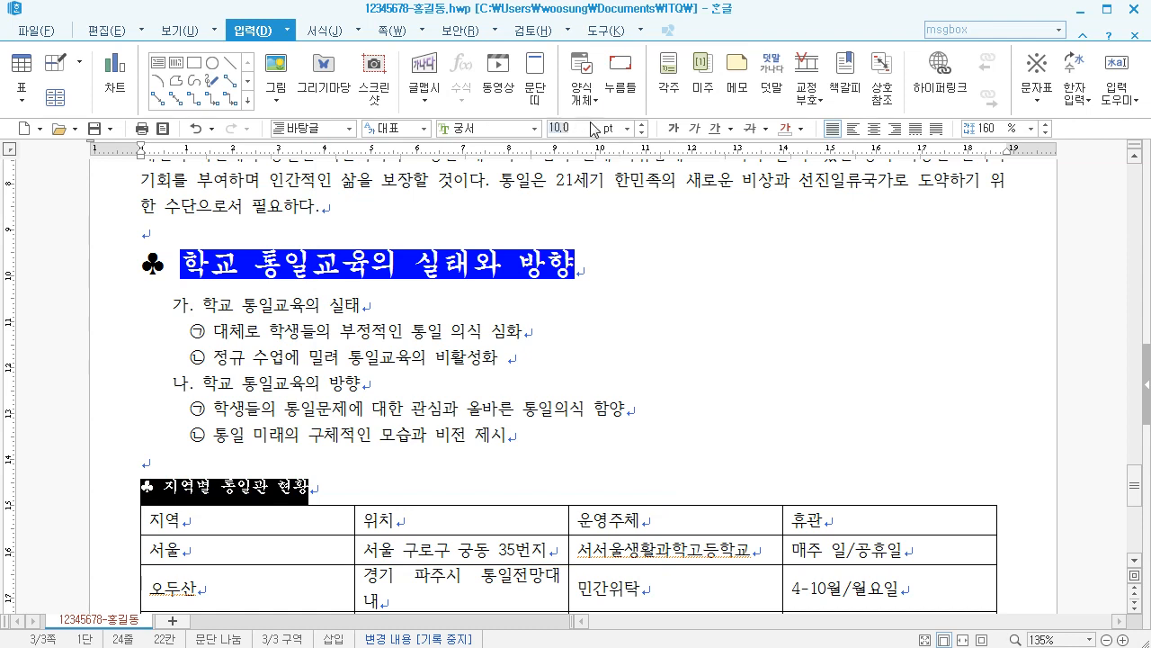
{"action": "type", "text": "18"}
{"action": "key", "text": "Return"}
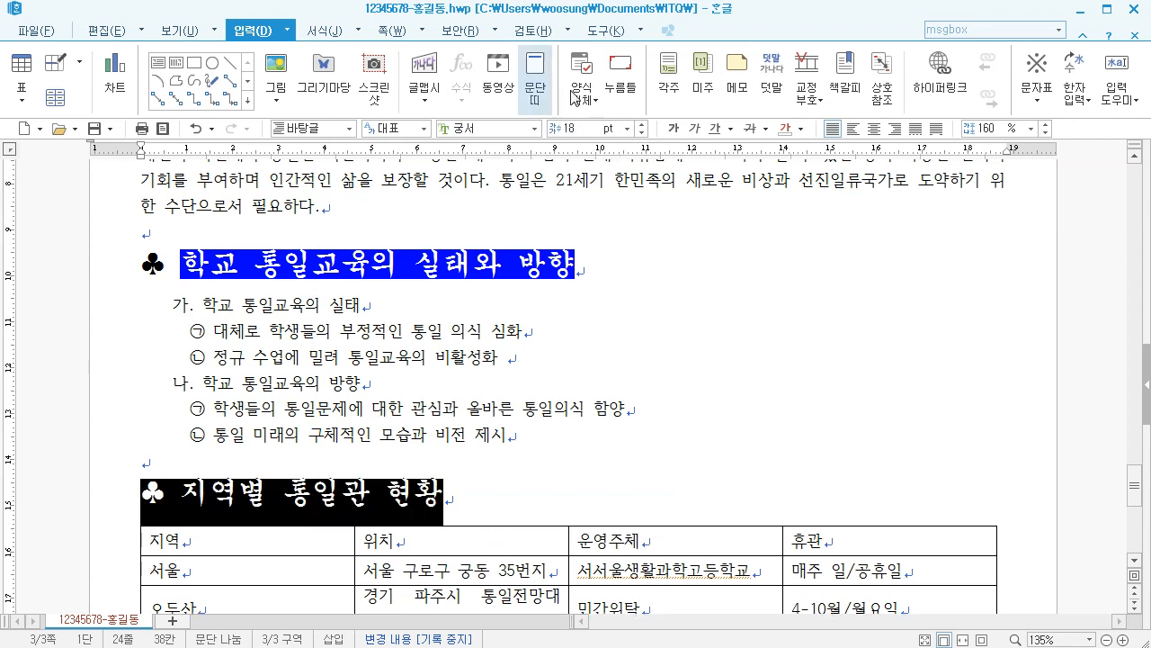
Italicize the heading text "지역별 통일관 현황", leaving out the ♣ symbol
{"action": "left_click_drag", "start_coordinate": [182, 494], "coordinate": [458, 498]}
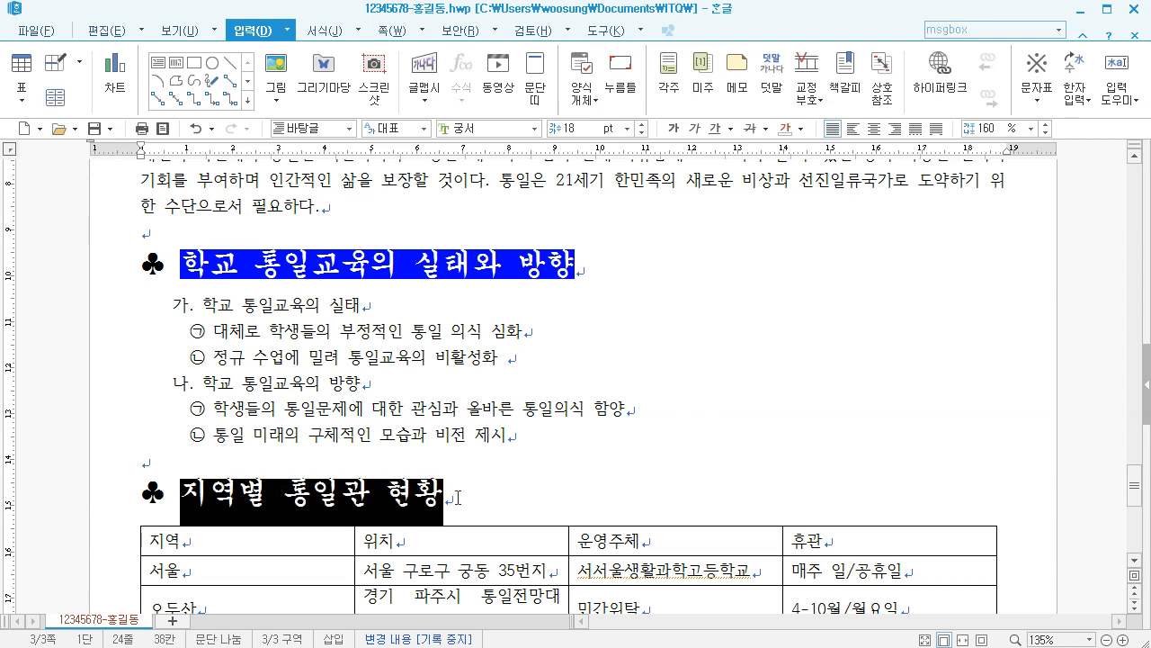
{"action": "left_click", "coordinate": [693, 130]}
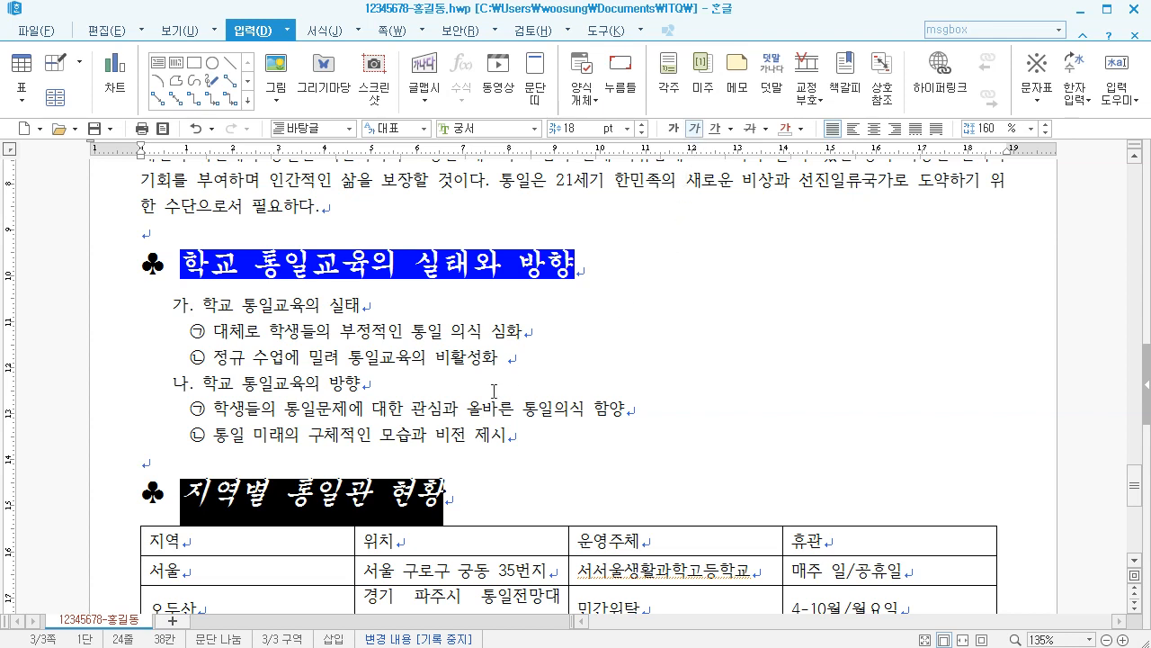
{"action": "left_click", "coordinate": [356, 464]}
Add the ˇ-shaped emphasis mark (강조점) above the characters of "지역별" in the table heading
{"action": "left_click_drag", "start_coordinate": [187, 492], "coordinate": [262, 484]}
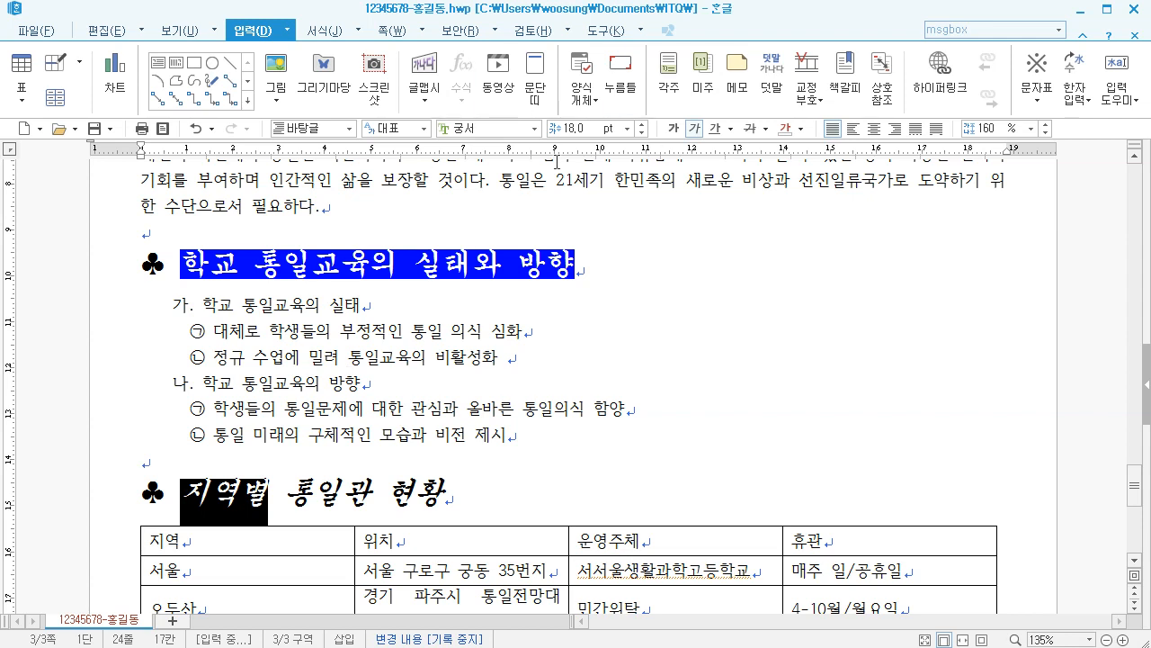
{"action": "left_click", "coordinate": [340, 36]}
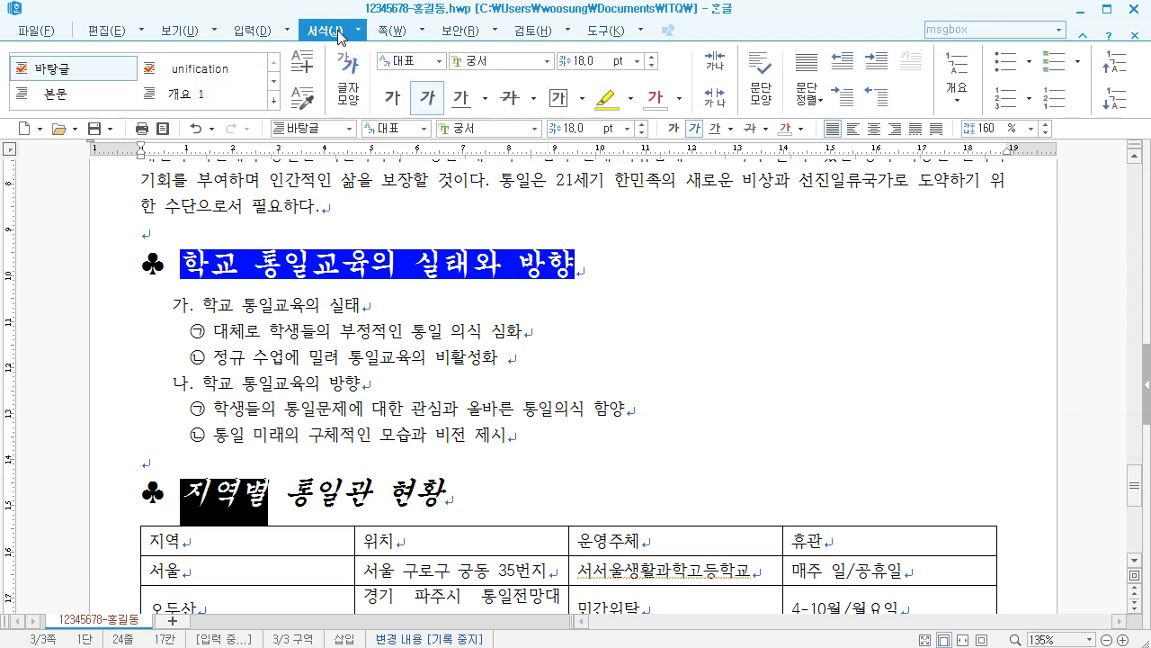
{"action": "left_click", "coordinate": [345, 80]}
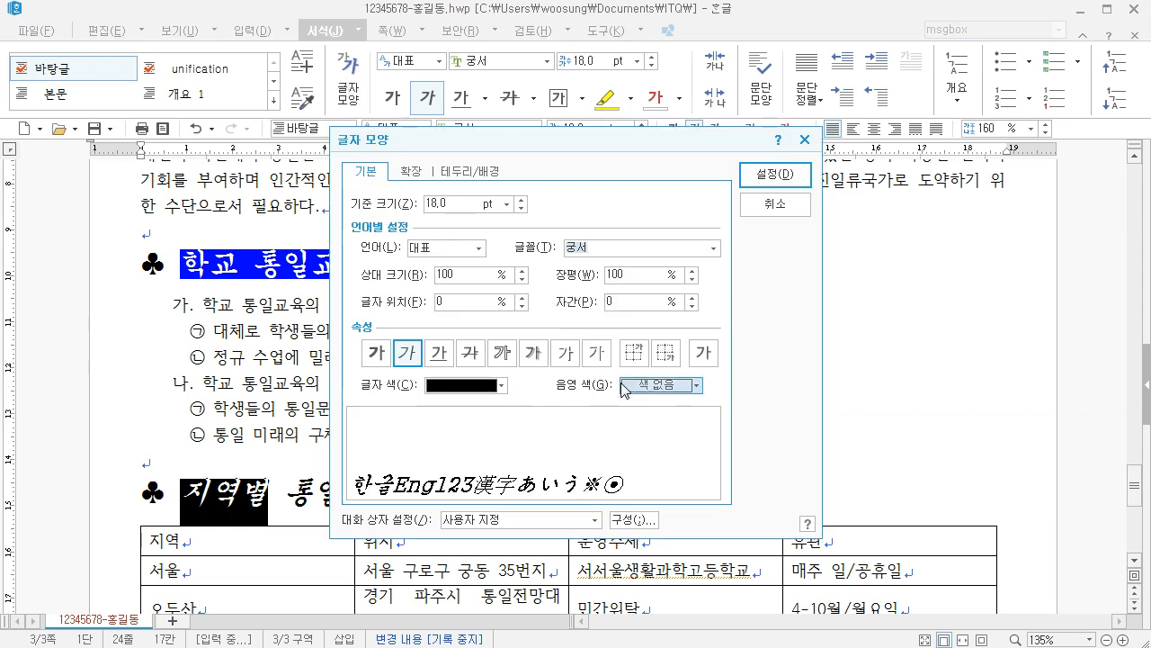
{"action": "left_click", "coordinate": [422, 173]}
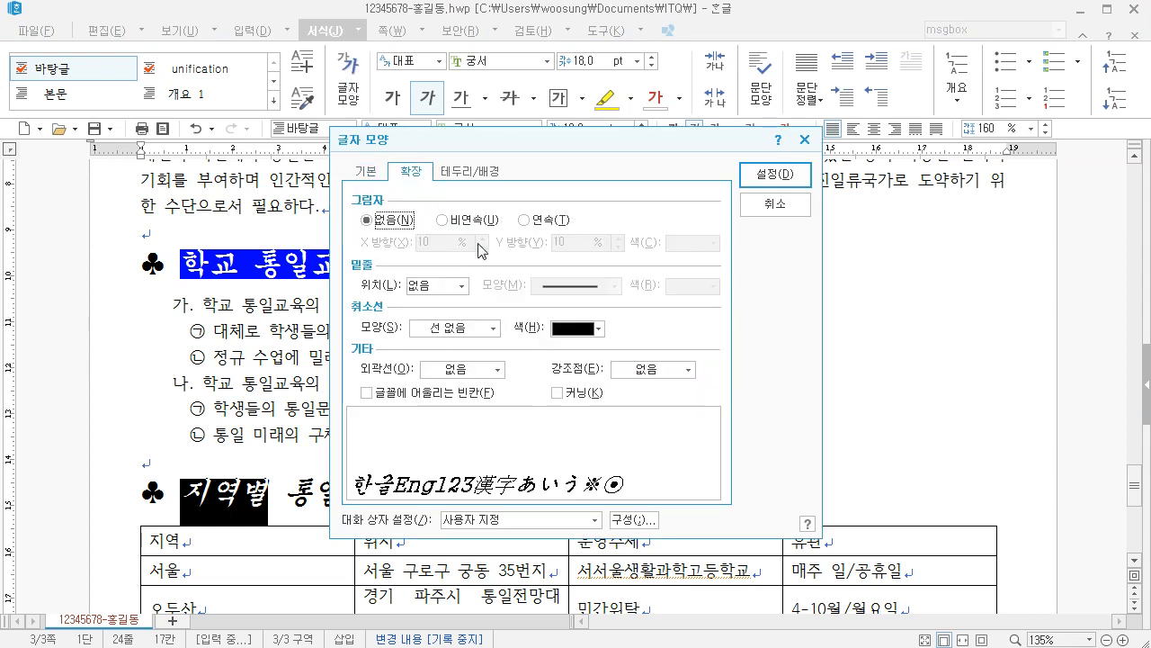
{"action": "left_click", "coordinate": [646, 376]}
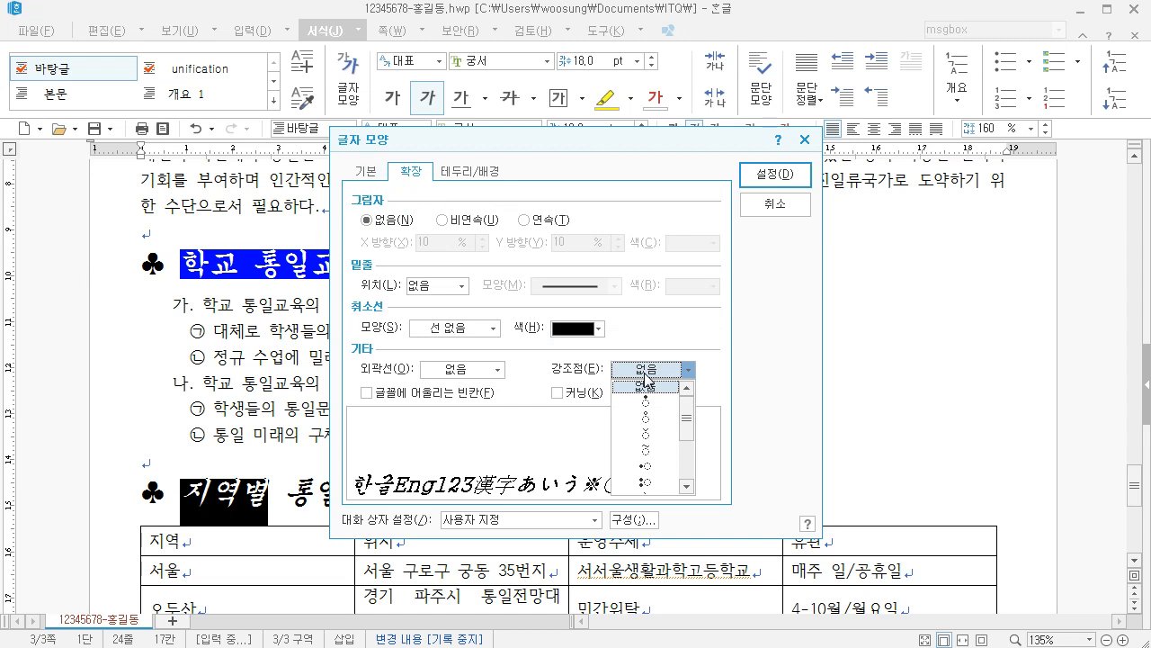
{"action": "left_click", "coordinate": [658, 439]}
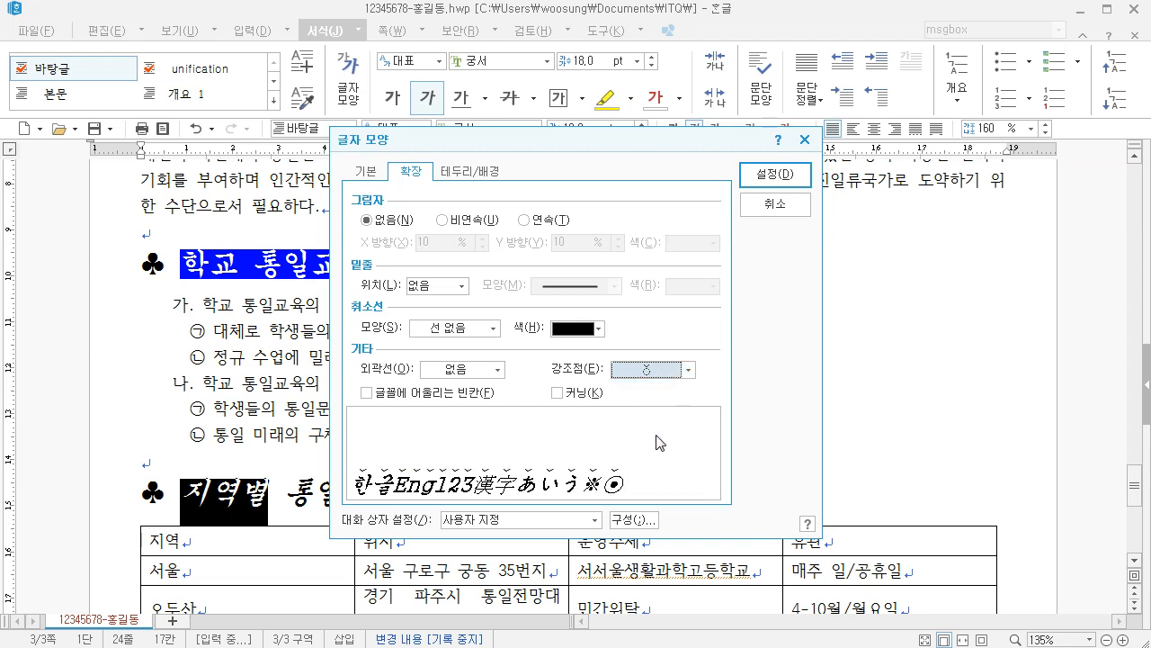
{"action": "left_click", "coordinate": [758, 176]}
Add the ˇ-shaped emphasis mark (강조점) above the characters of "현황" in the table heading
{"action": "left_click_drag", "start_coordinate": [414, 490], "coordinate": [461, 491]}
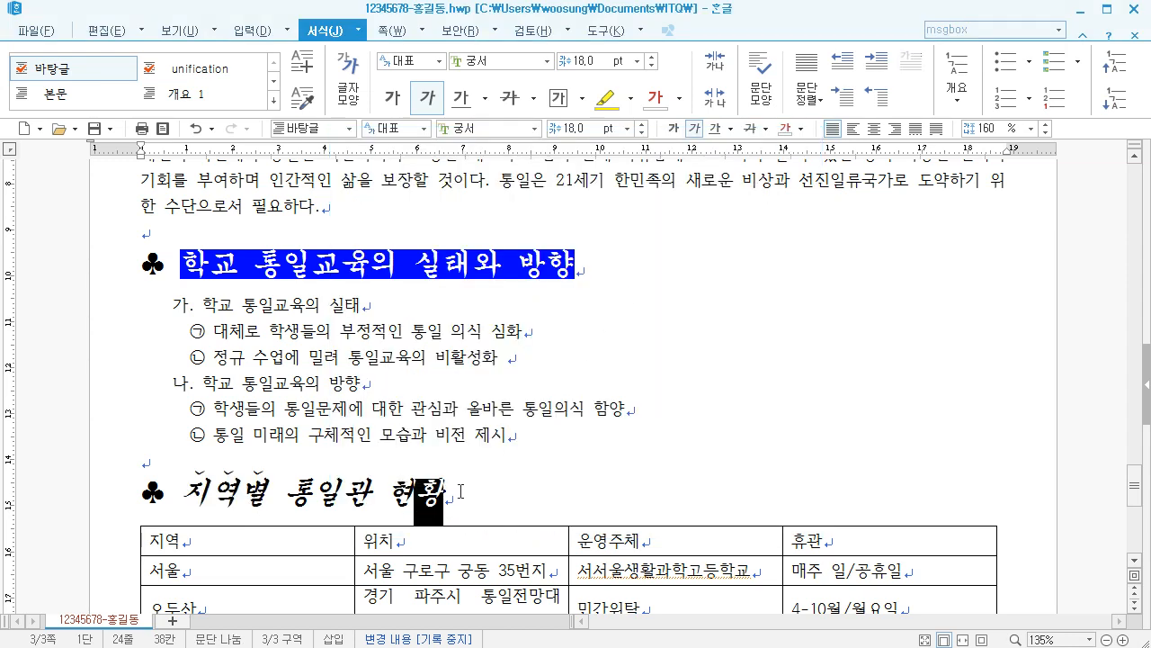
{"action": "key", "text": "F9"}
{"action": "left_click_drag", "start_coordinate": [389, 498], "coordinate": [453, 498]}
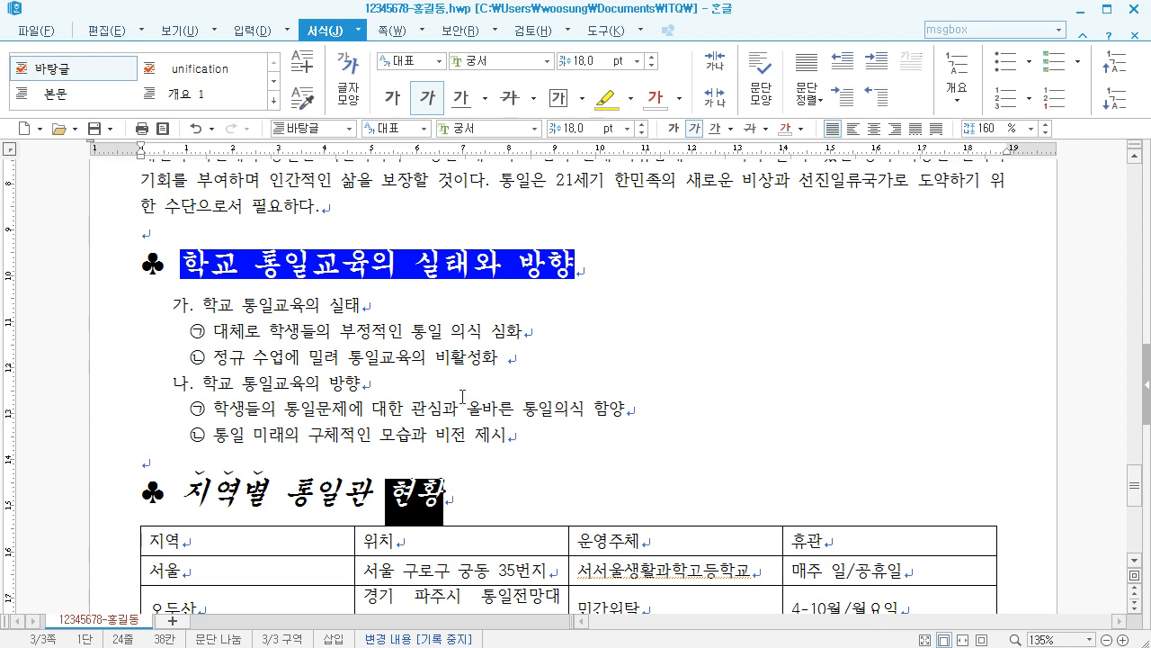
{"action": "key", "text": "F9"}
{"action": "left_click", "coordinate": [348, 79]}
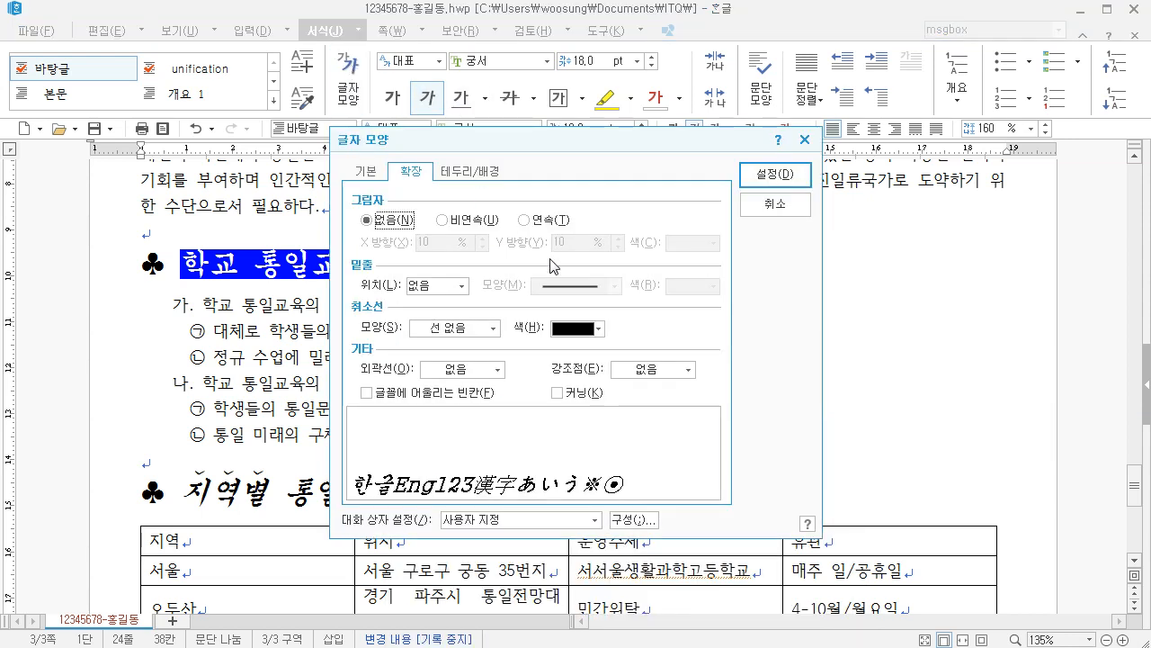
{"action": "left_click", "coordinate": [629, 369]}
{"action": "left_click", "coordinate": [655, 437]}
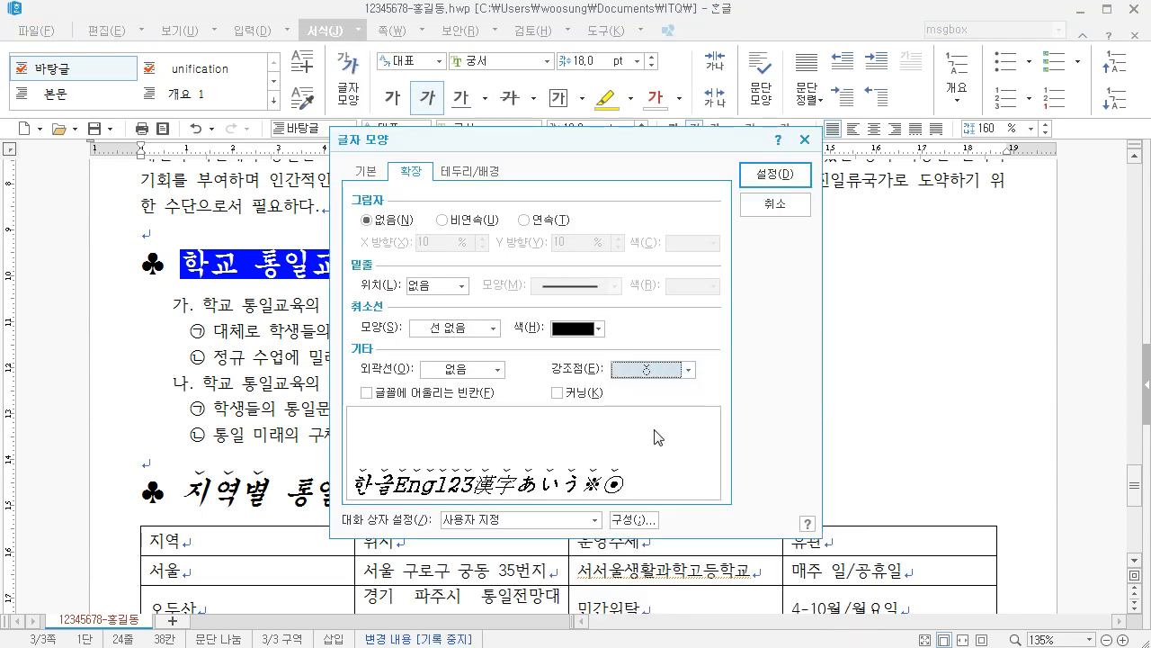
{"action": "left_click", "coordinate": [775, 174]}
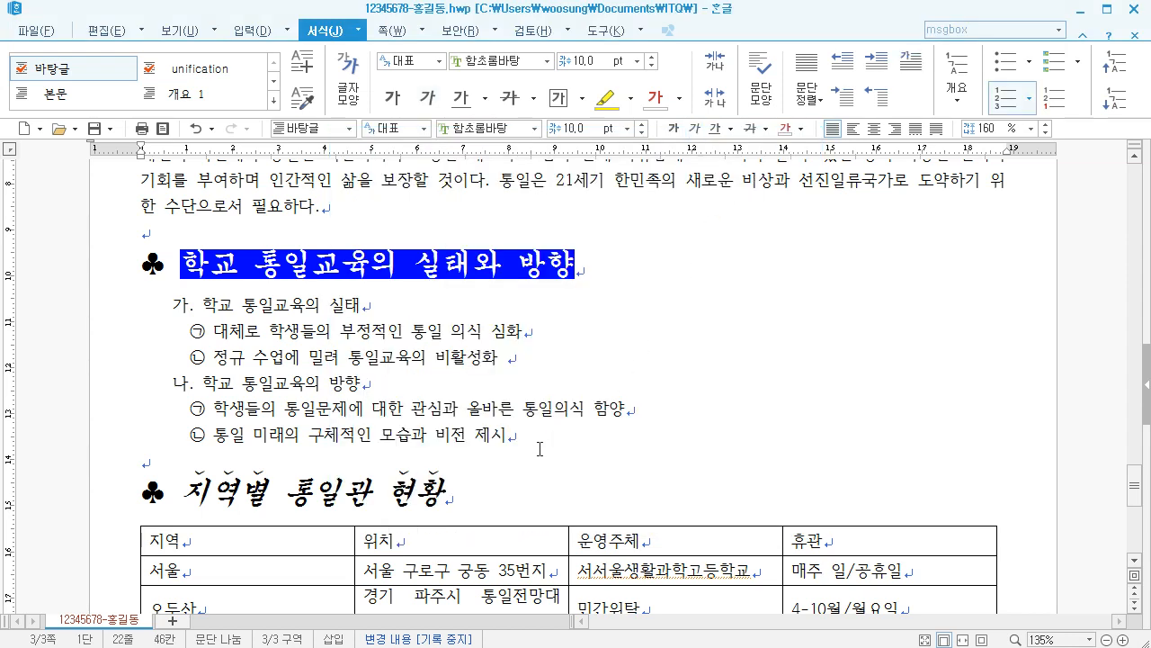
{"action": "scroll", "coordinate": [453, 462], "scroll_direction": "down", "scroll_amount": 2}
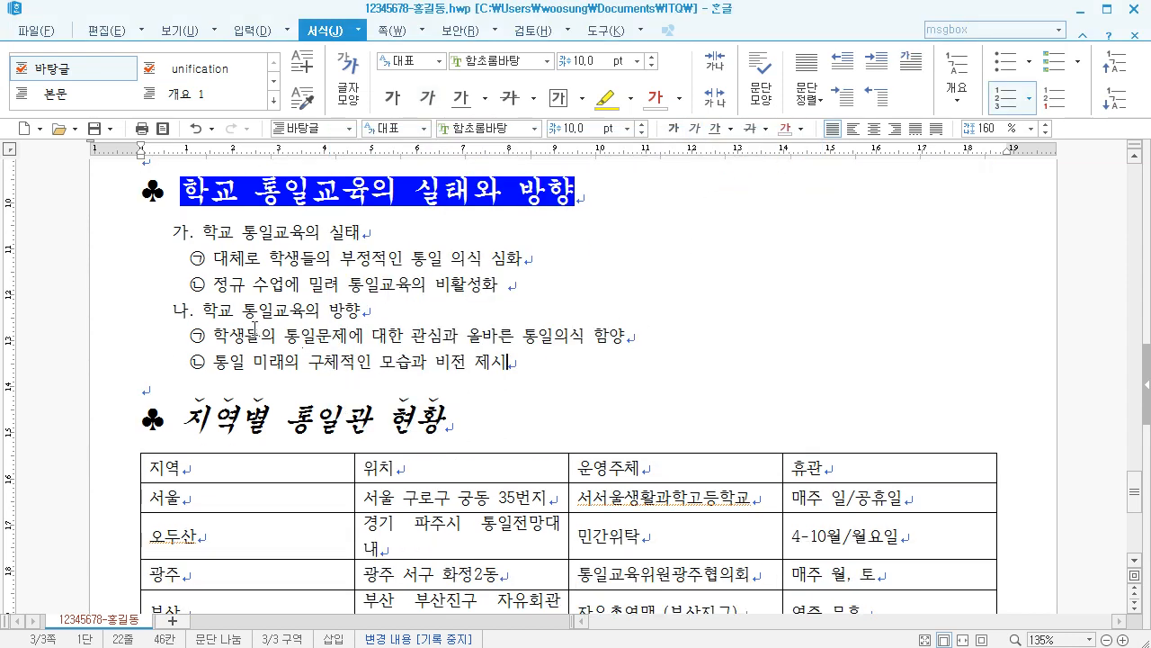
{"action": "left_click_drag", "start_coordinate": [177, 418], "coordinate": [455, 421]}
{"action": "left_click", "coordinate": [177, 423]}
{"action": "left_click", "coordinate": [466, 417]}
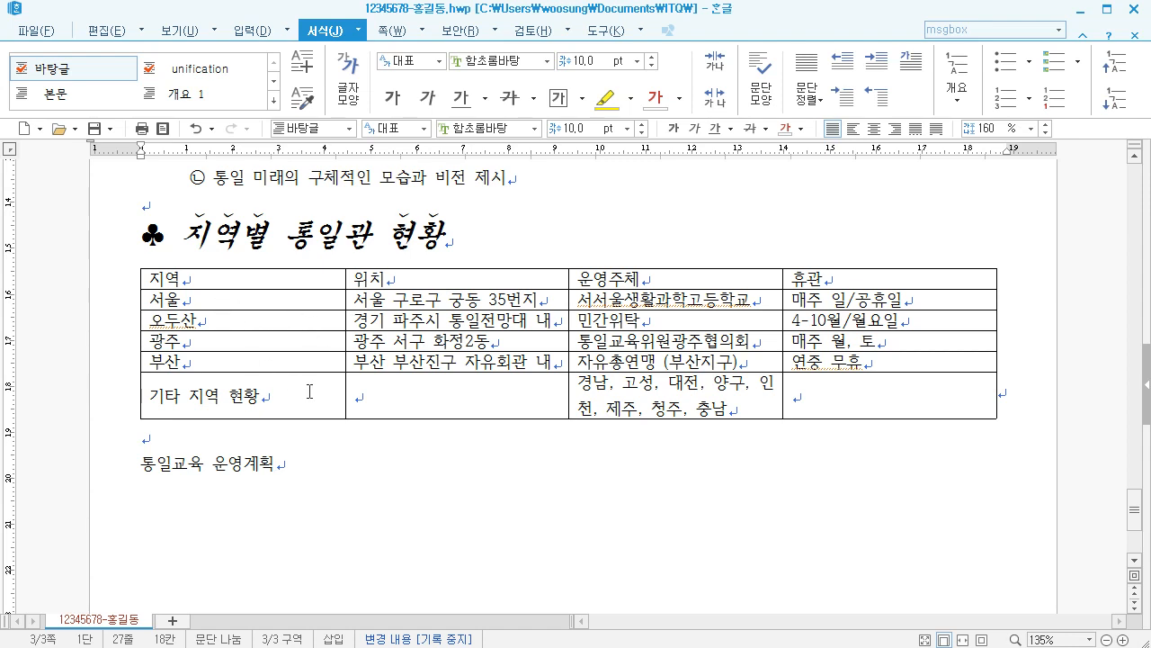
In the table's last row, merge "기타 지역 현황" with the empty cell beside it, and the region list with its empty neighbour
{"action": "scroll", "coordinate": [373, 355], "scroll_direction": "down", "scroll_amount": 1}
{"action": "left_click_drag", "start_coordinate": [311, 330], "coordinate": [457, 323]}
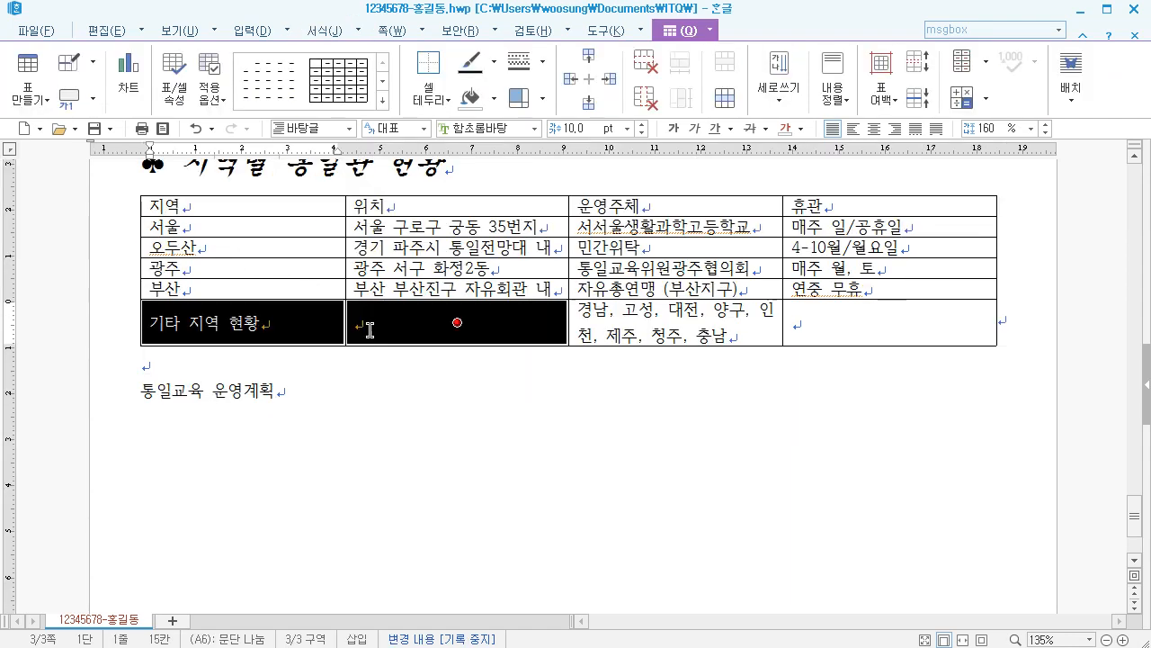
{"action": "right_click", "coordinate": [473, 321]}
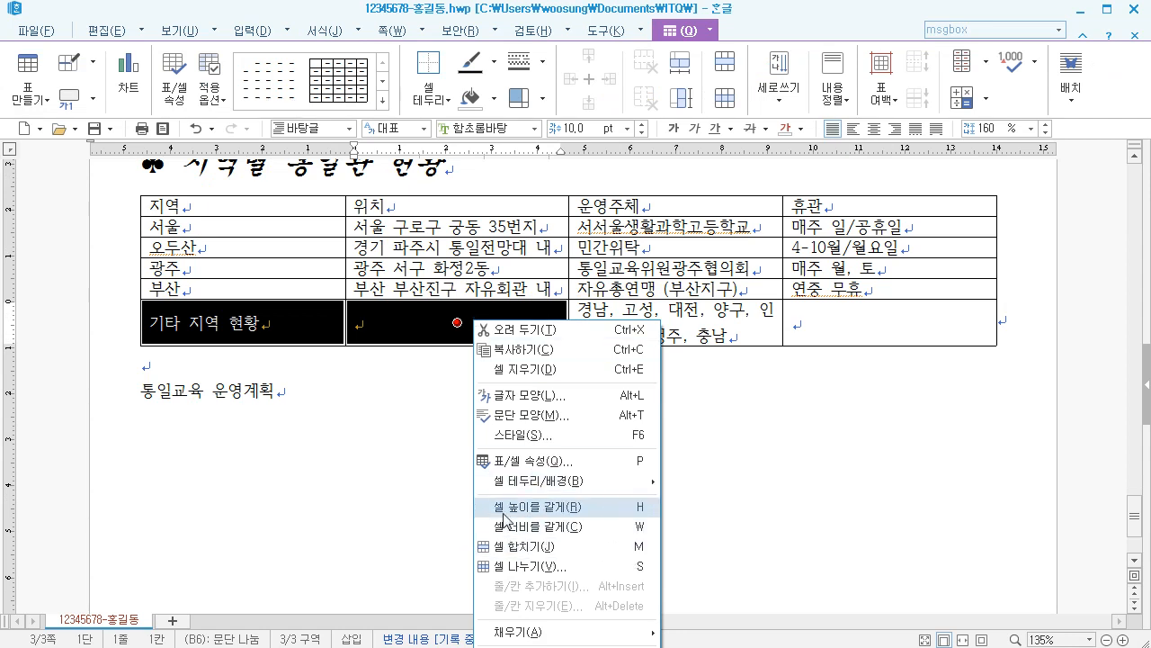
{"action": "left_click", "coordinate": [381, 418]}
{"action": "left_click_drag", "start_coordinate": [300, 310], "coordinate": [478, 322]}
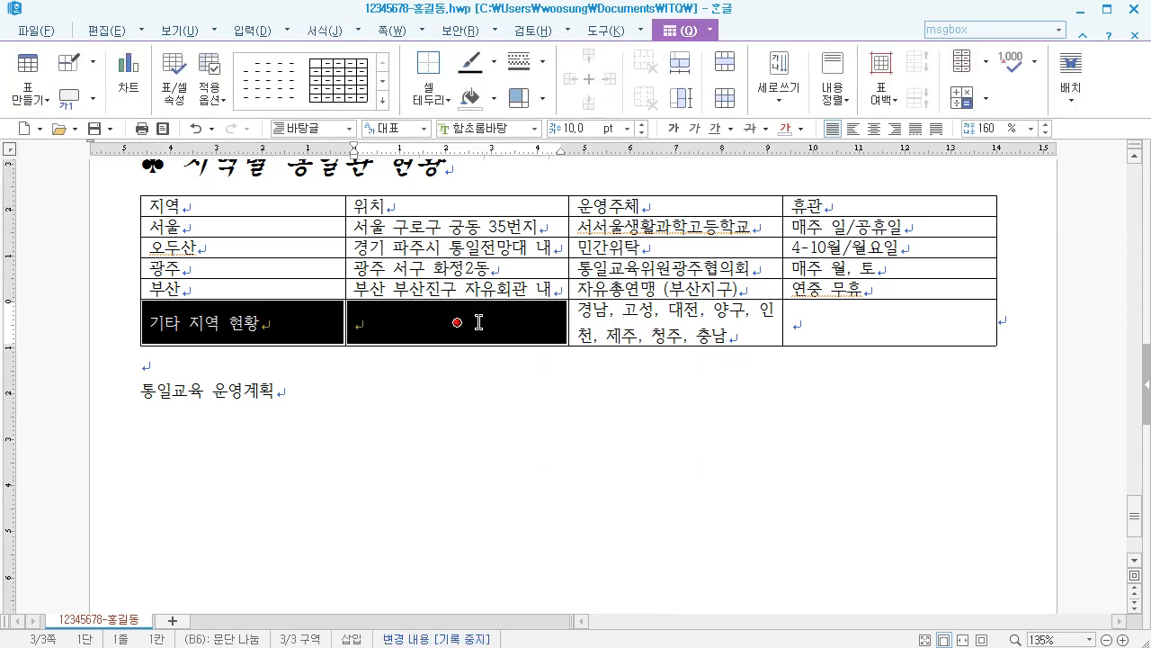
{"action": "key", "text": "m"}
{"action": "left_click_drag", "start_coordinate": [665, 328], "coordinate": [808, 320]}
{"action": "key", "text": "m"}
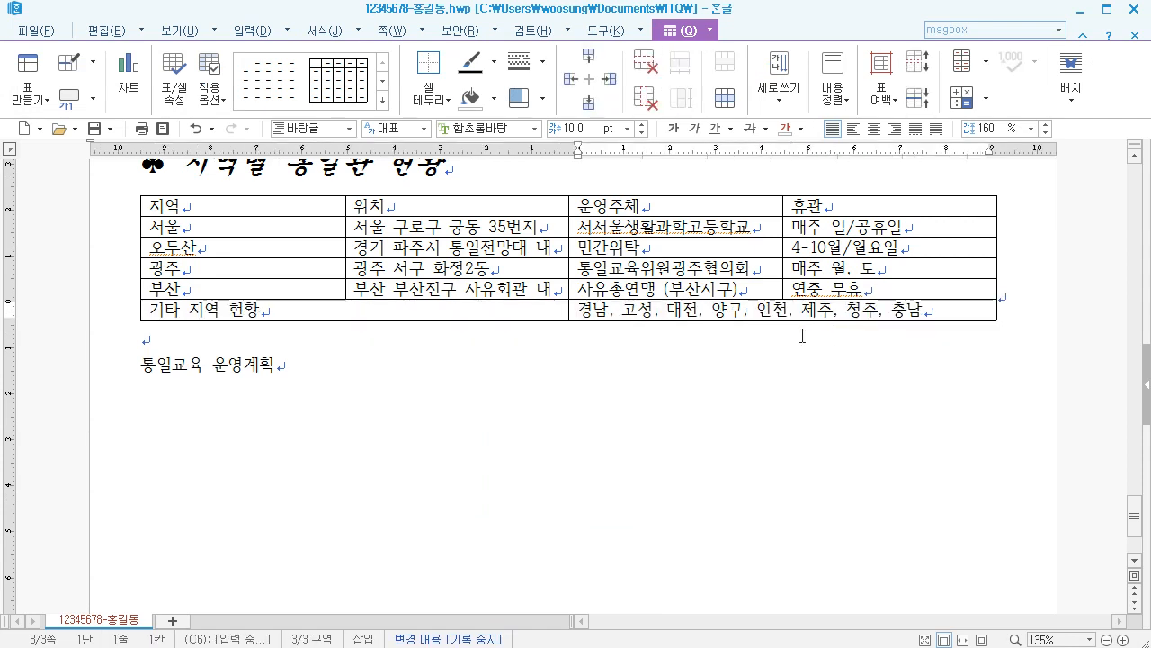
Select all the table's cells and set their top and bottom outer borders to a 0.5 mm double line
{"action": "scroll", "coordinate": [594, 344], "scroll_direction": "down", "scroll_amount": 1}
{"action": "scroll", "coordinate": [522, 329], "scroll_direction": "up", "scroll_amount": 3}
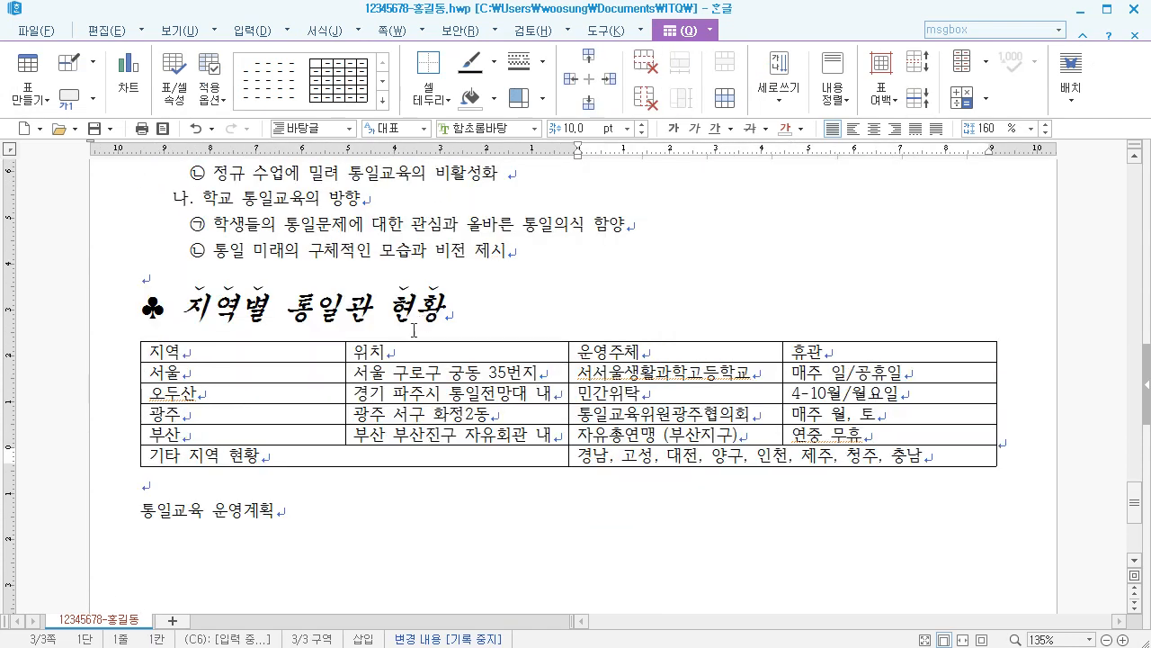
{"action": "left_click_drag", "start_coordinate": [297, 350], "coordinate": [818, 460]}
{"action": "scroll", "coordinate": [694, 401], "scroll_direction": "down", "scroll_amount": 1}
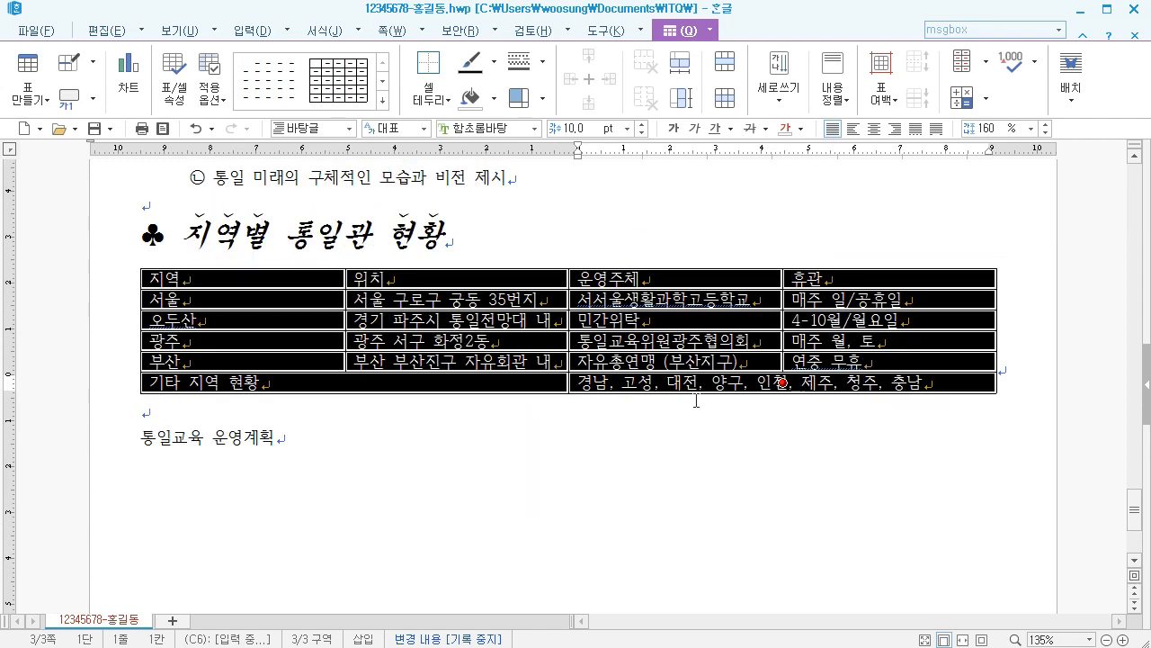
{"action": "key", "text": "l"}
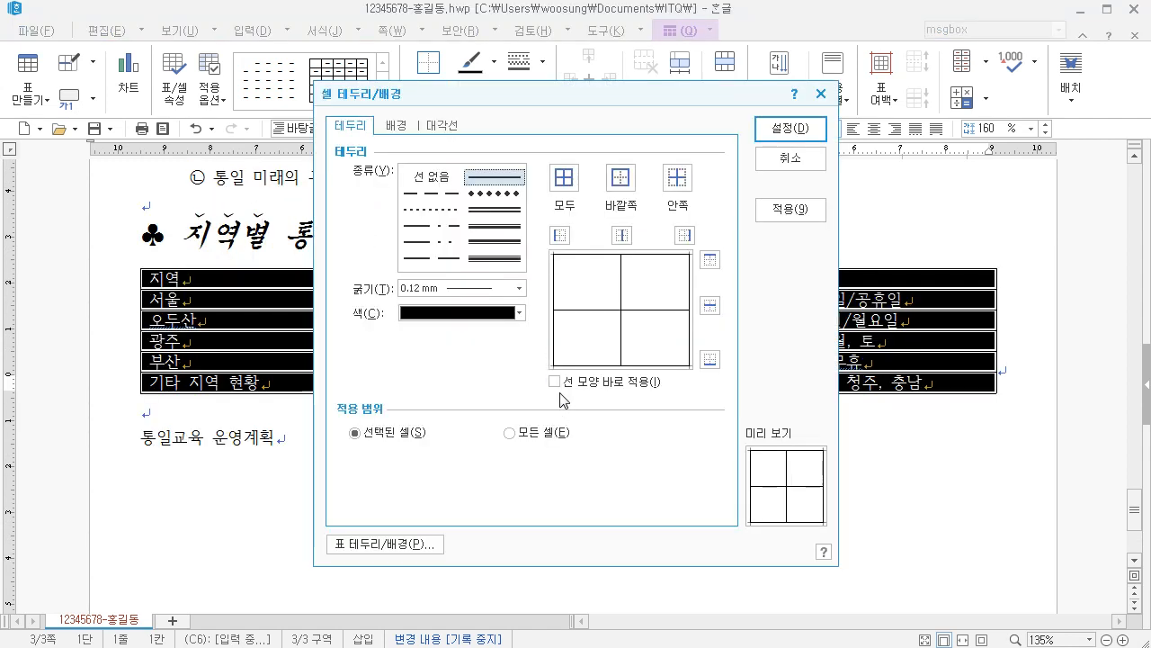
{"action": "left_click", "coordinate": [559, 387]}
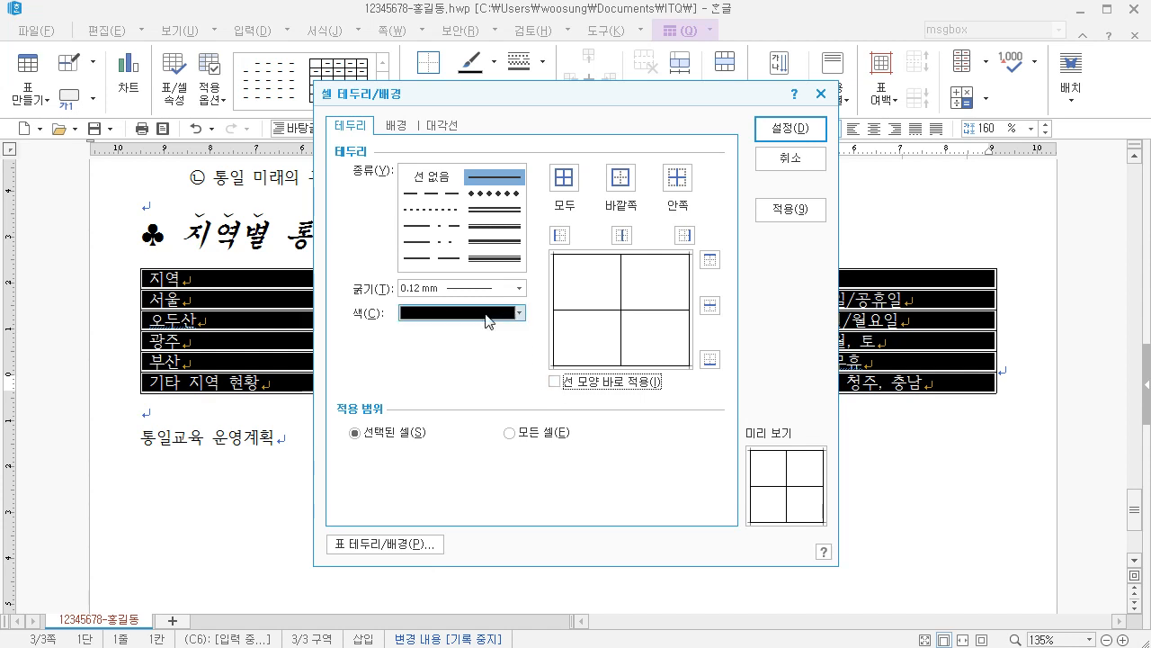
{"action": "left_click", "coordinate": [473, 210]}
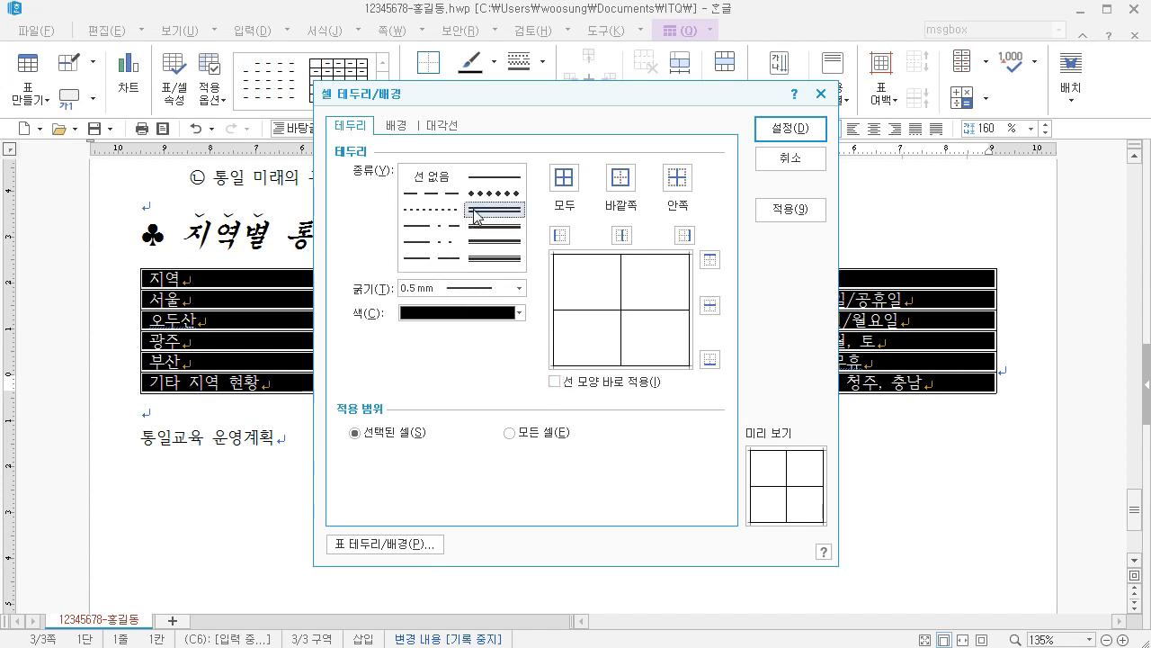
{"action": "left_click", "coordinate": [717, 262]}
{"action": "left_click", "coordinate": [711, 359]}
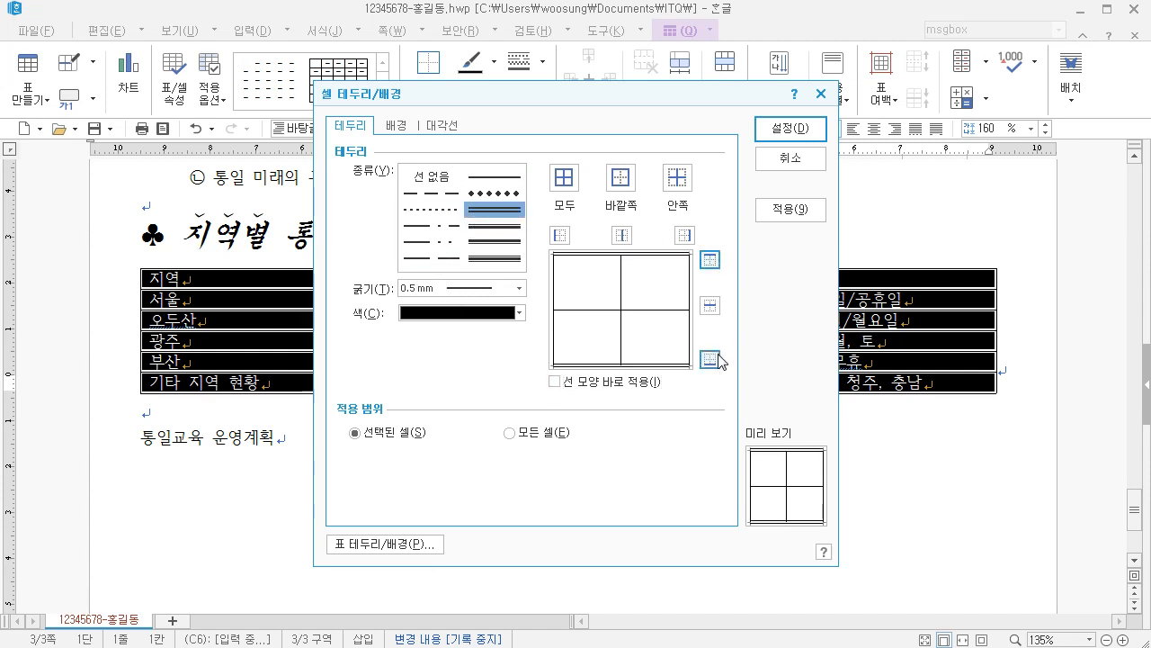
Remove the left and right outer borders (선 없음) of the selected table cells and apply the border settings
{"action": "left_click", "coordinate": [432, 177]}
{"action": "left_click", "coordinate": [560, 236]}
{"action": "left_click", "coordinate": [684, 235]}
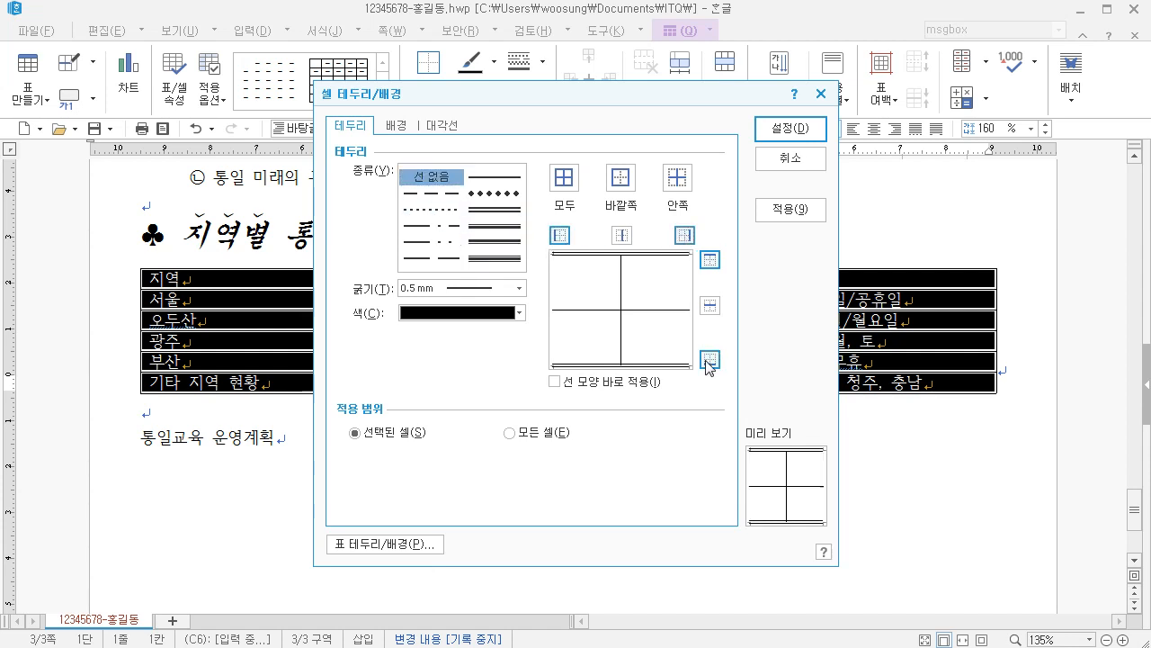
{"action": "left_click", "coordinate": [765, 128]}
Set the bottom border of the table's header row to a 0.5 mm double line
{"action": "left_click_drag", "start_coordinate": [303, 280], "coordinate": [894, 279]}
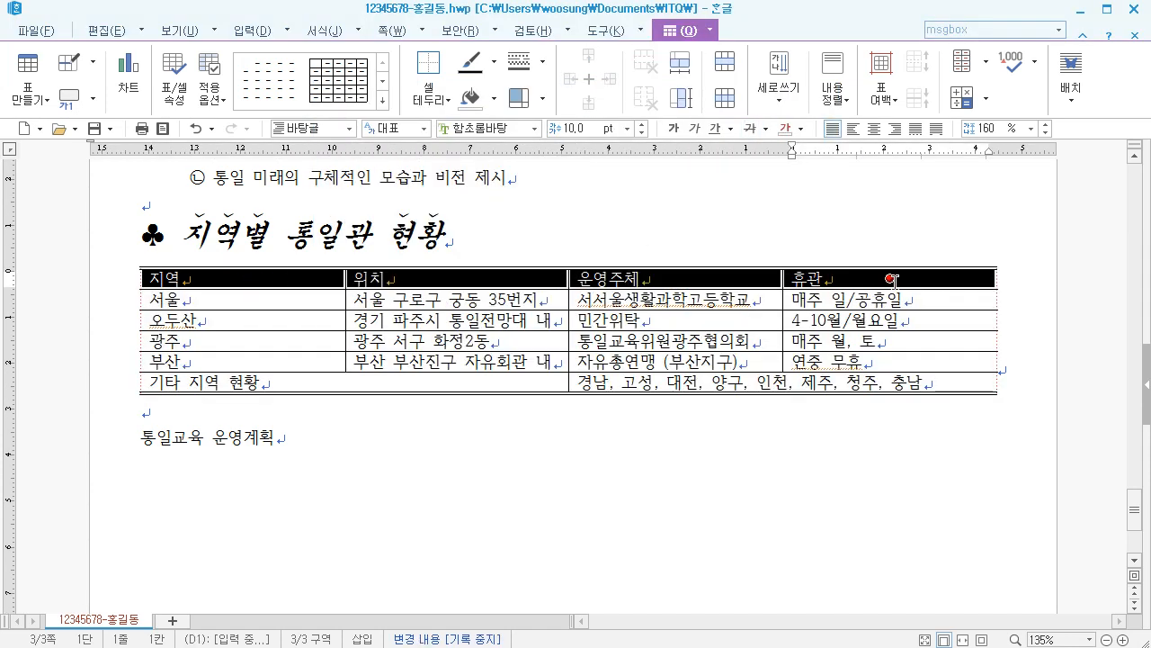
{"action": "key", "text": "l"}
{"action": "left_click", "coordinate": [497, 213]}
{"action": "left_click", "coordinate": [710, 360]}
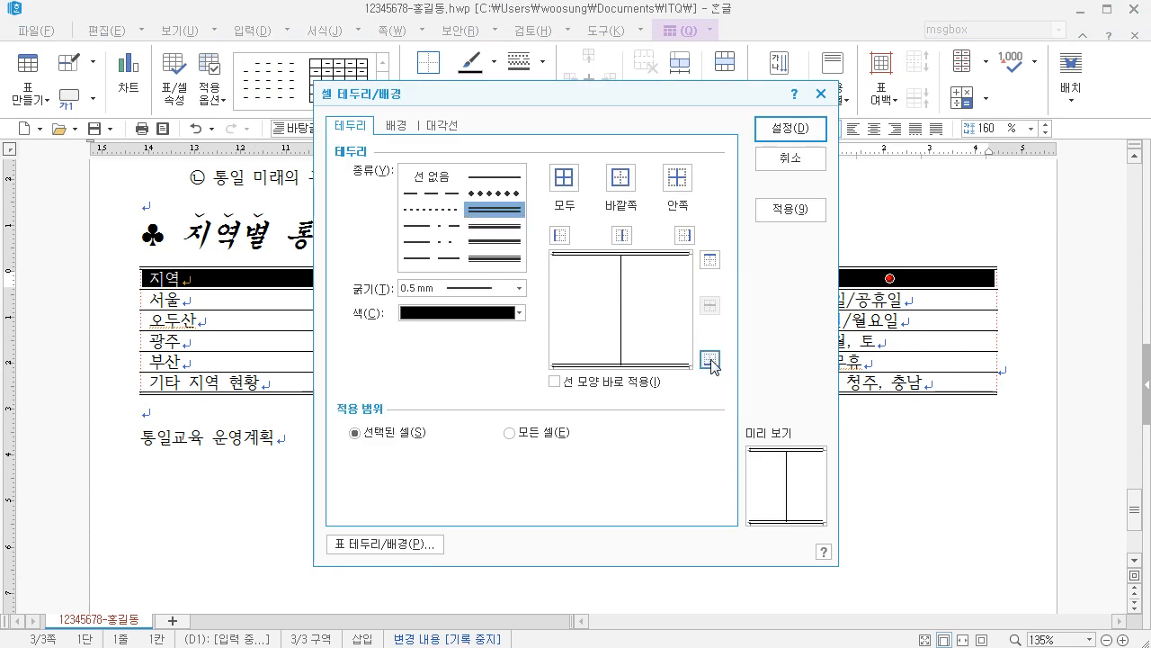
{"action": "left_click", "coordinate": [791, 142]}
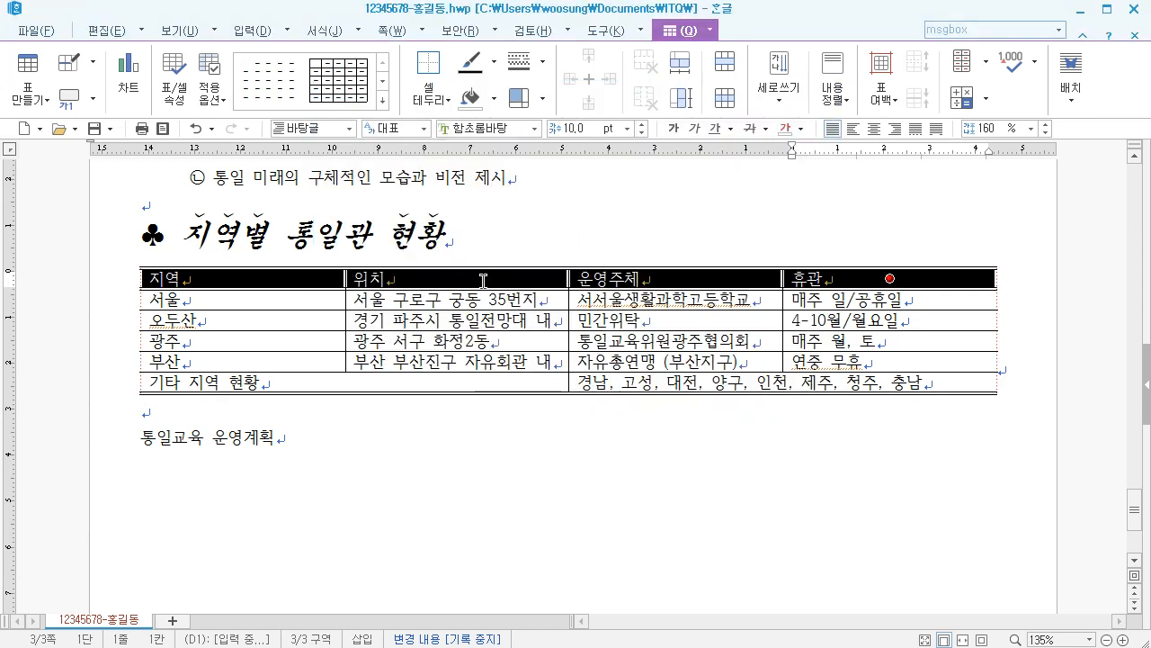
Fill the table's header row with a horizontal (수평) gradient from white to yellow
{"action": "key", "text": "l"}
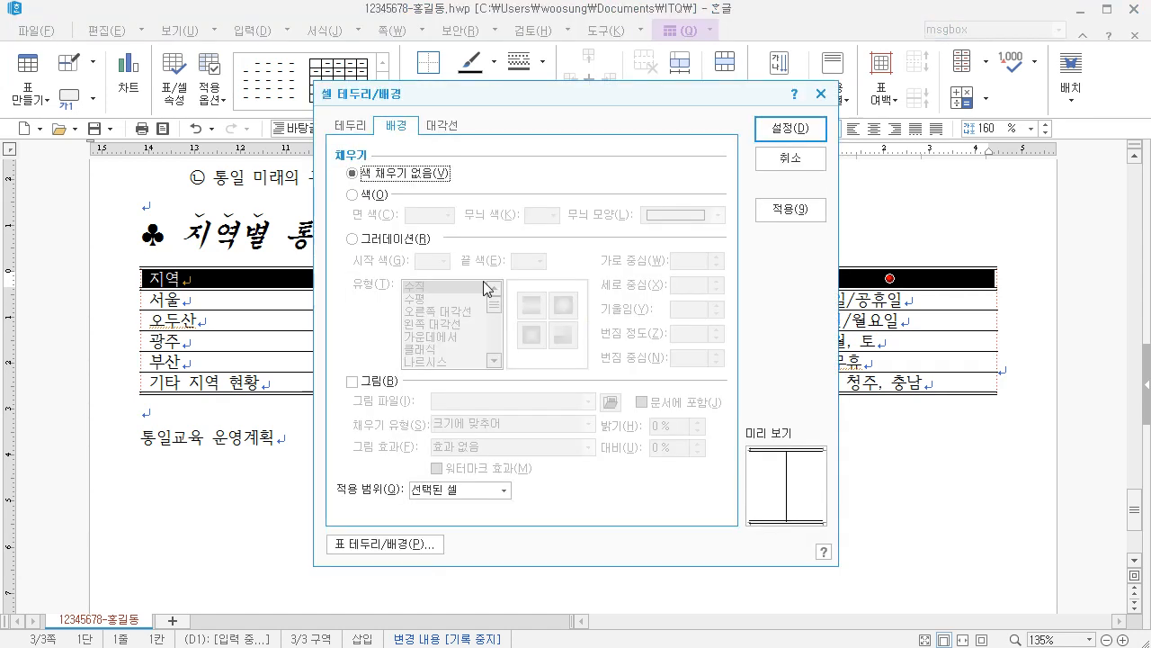
{"action": "left_click", "coordinate": [413, 239]}
{"action": "left_click", "coordinate": [443, 261]}
{"action": "left_click", "coordinate": [443, 260]}
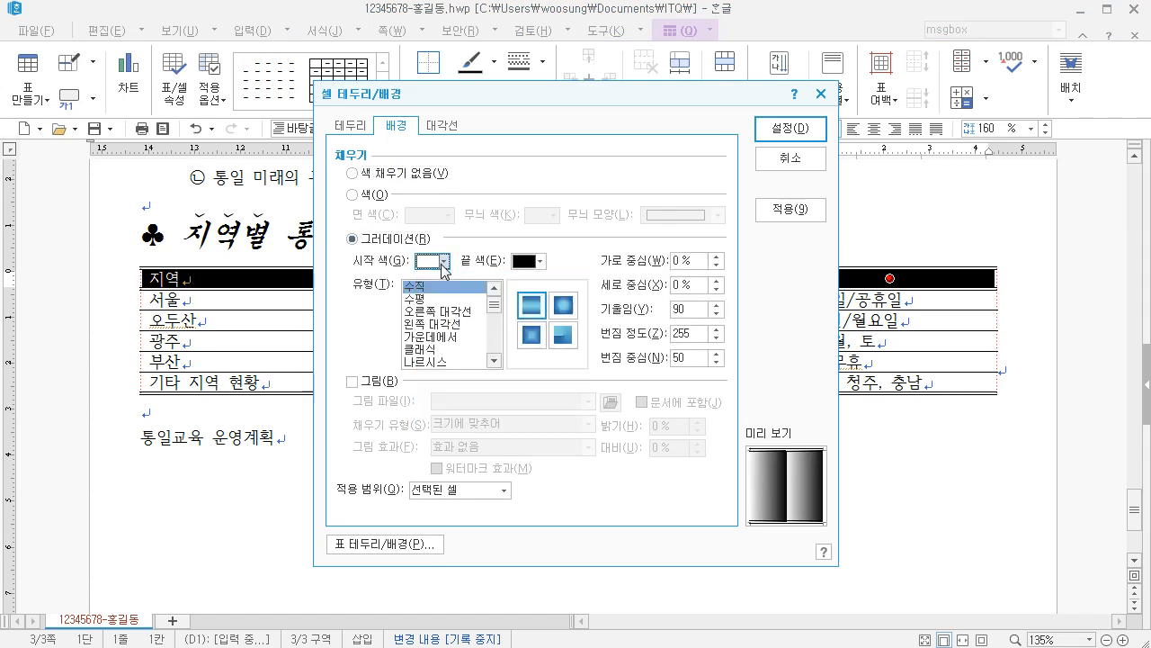
{"action": "left_click", "coordinate": [541, 261]}
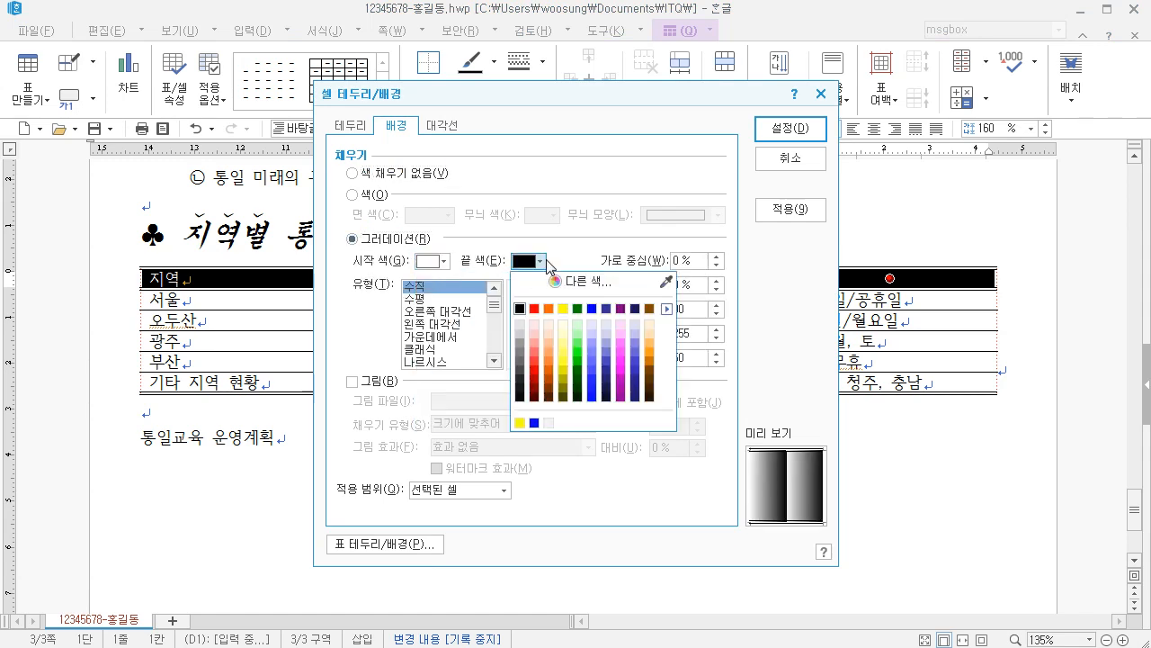
{"action": "left_click", "coordinate": [563, 309]}
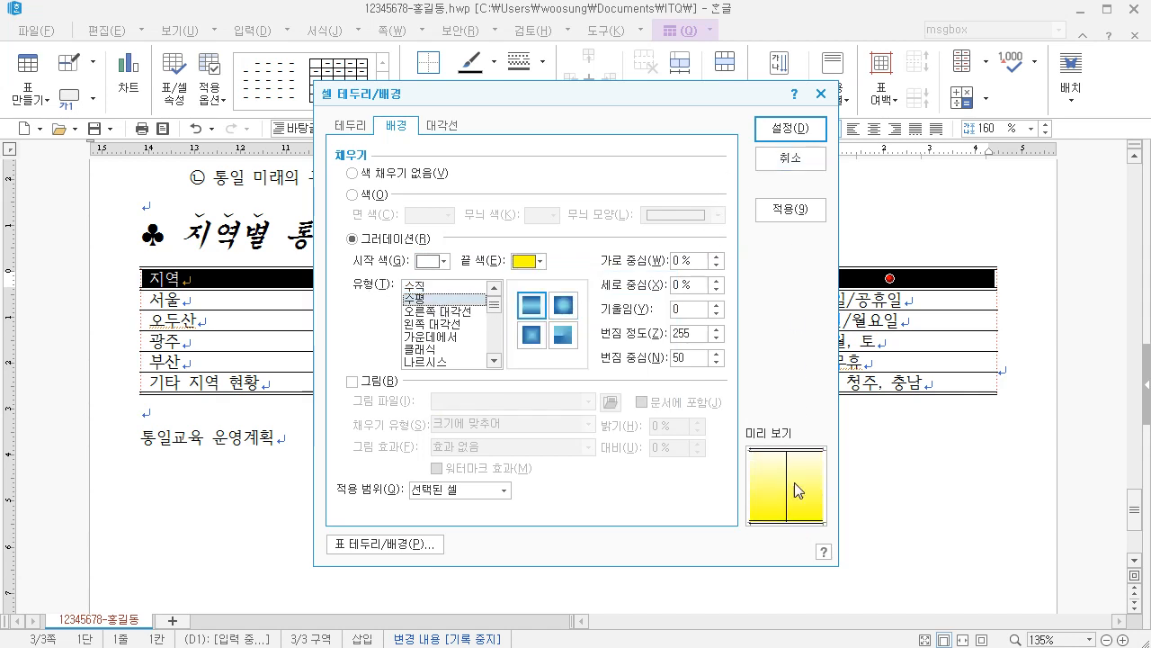
{"action": "left_click", "coordinate": [785, 128]}
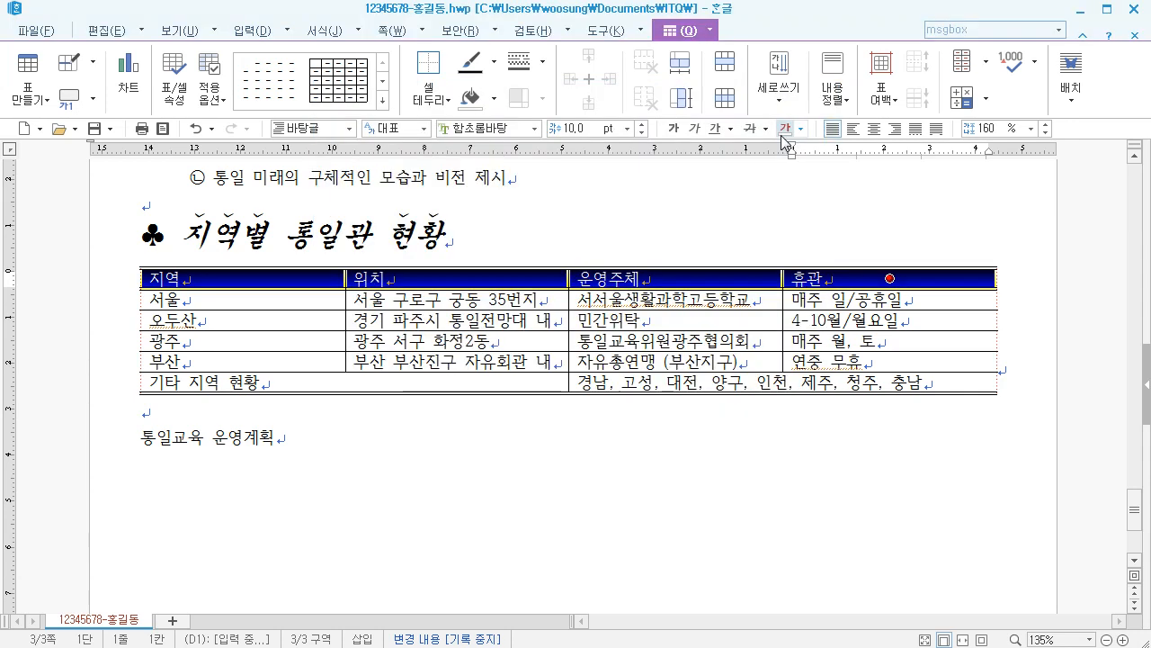
{"action": "left_click", "coordinate": [558, 434]}
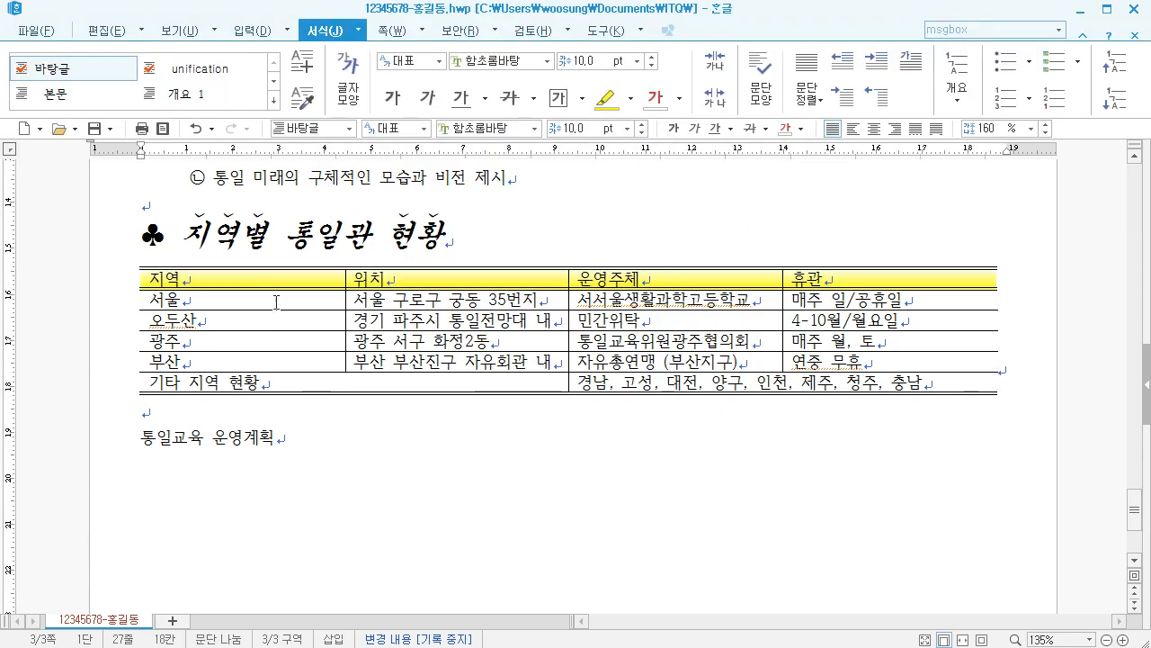
Adjust the table's column widths to fit the text, narrowing 지역 and 휴관 and widening 위치 and 운영주체
{"action": "left_click_drag", "start_coordinate": [275, 284], "coordinate": [274, 359]}
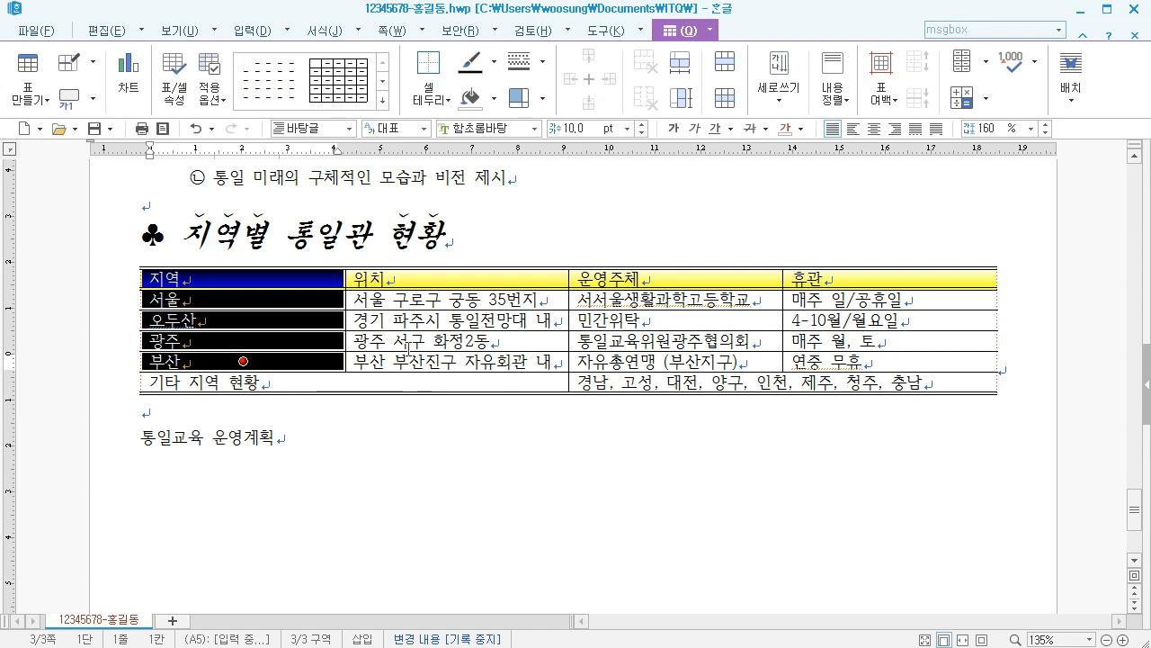
{"action": "left_click", "coordinate": [344, 425]}
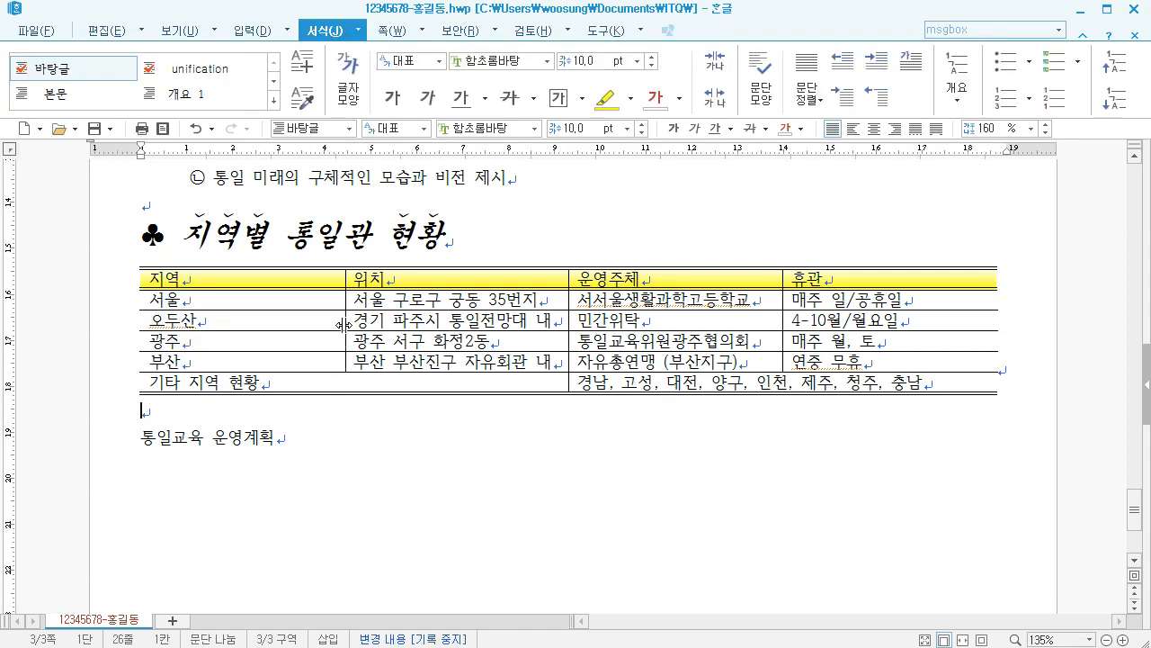
{"action": "left_click_drag", "start_coordinate": [343, 324], "coordinate": [321, 324]}
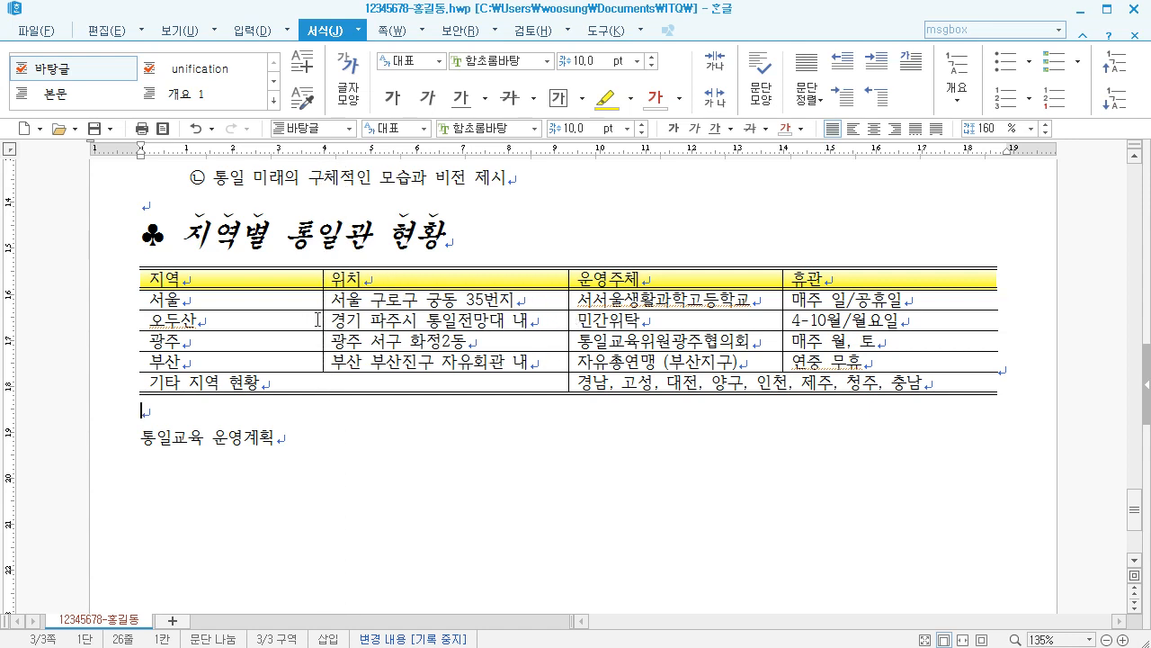
{"action": "left_click_drag", "start_coordinate": [321, 320], "coordinate": [287, 319]}
{"action": "left_click_drag", "start_coordinate": [288, 320], "coordinate": [278, 321]}
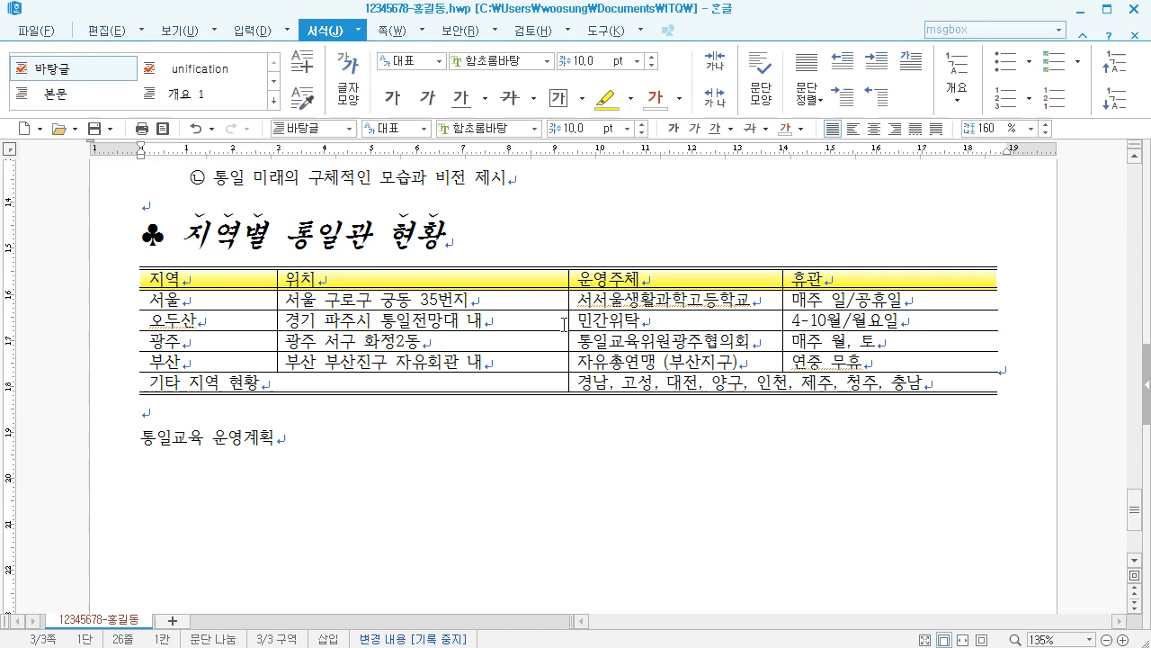
{"action": "left_click_drag", "start_coordinate": [569, 317], "coordinate": [532, 319]}
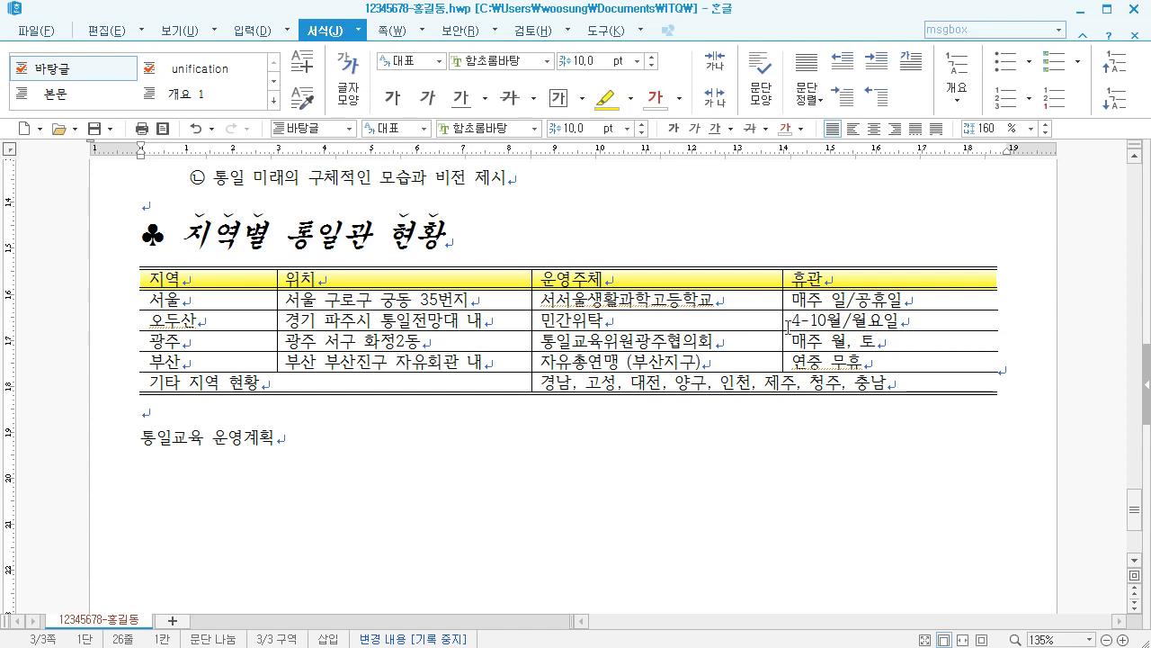
{"action": "left_click_drag", "start_coordinate": [784, 321], "coordinate": [797, 321]}
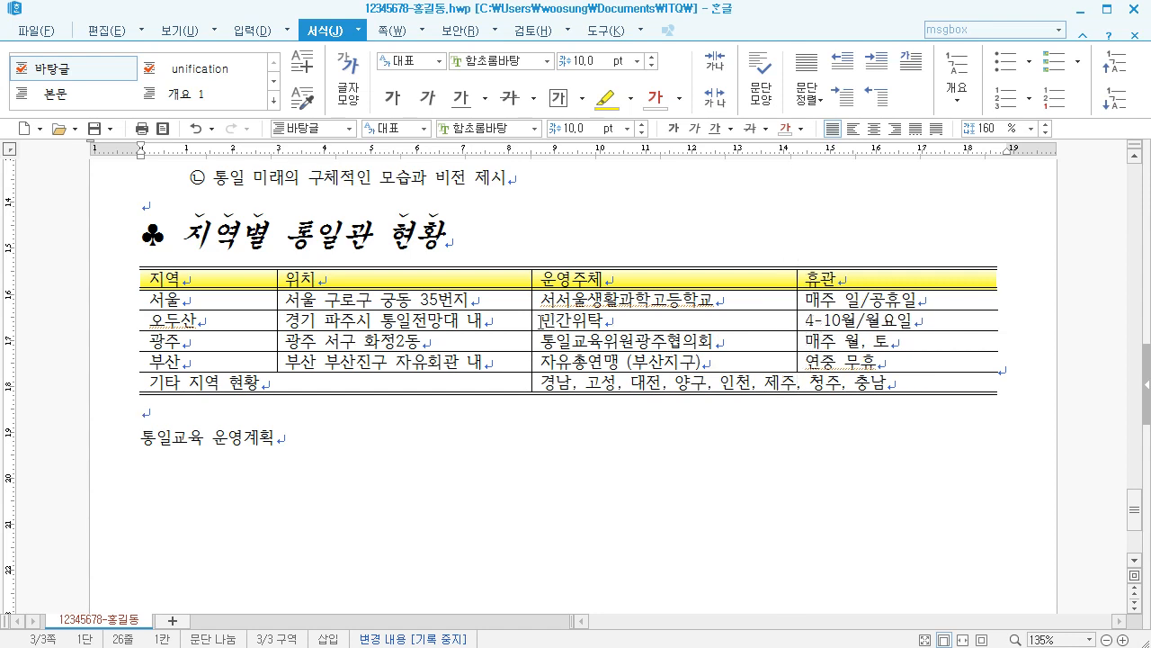
{"action": "left_click_drag", "start_coordinate": [530, 322], "coordinate": [542, 321]}
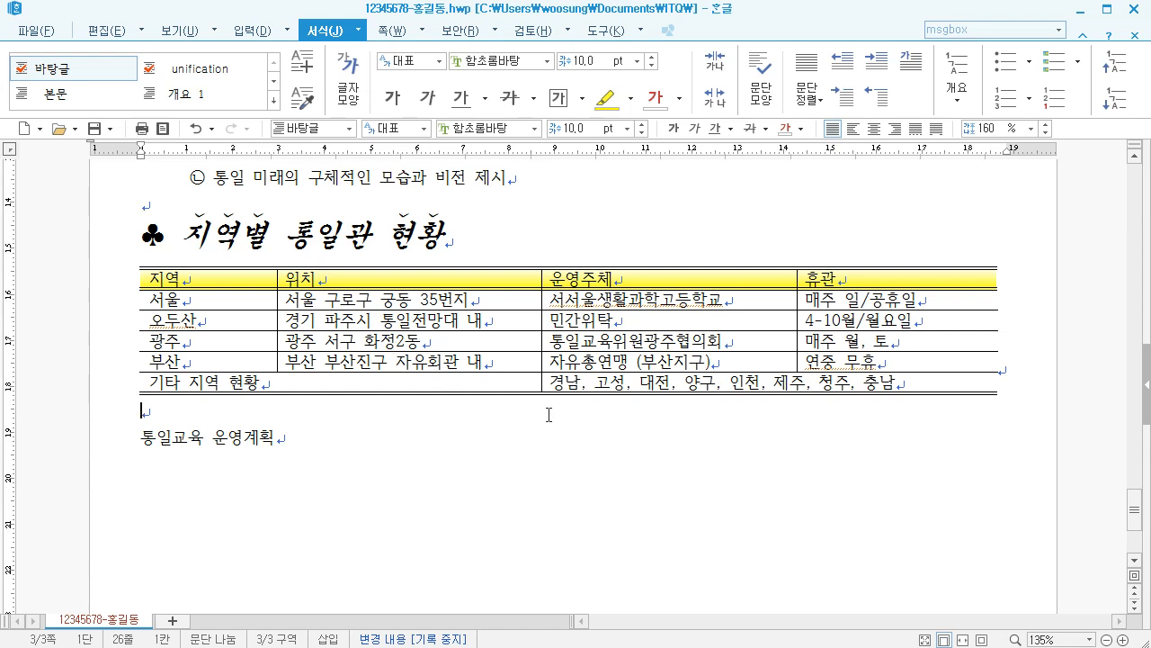
{"action": "left_click", "coordinate": [419, 325]}
{"action": "left_click", "coordinate": [436, 431]}
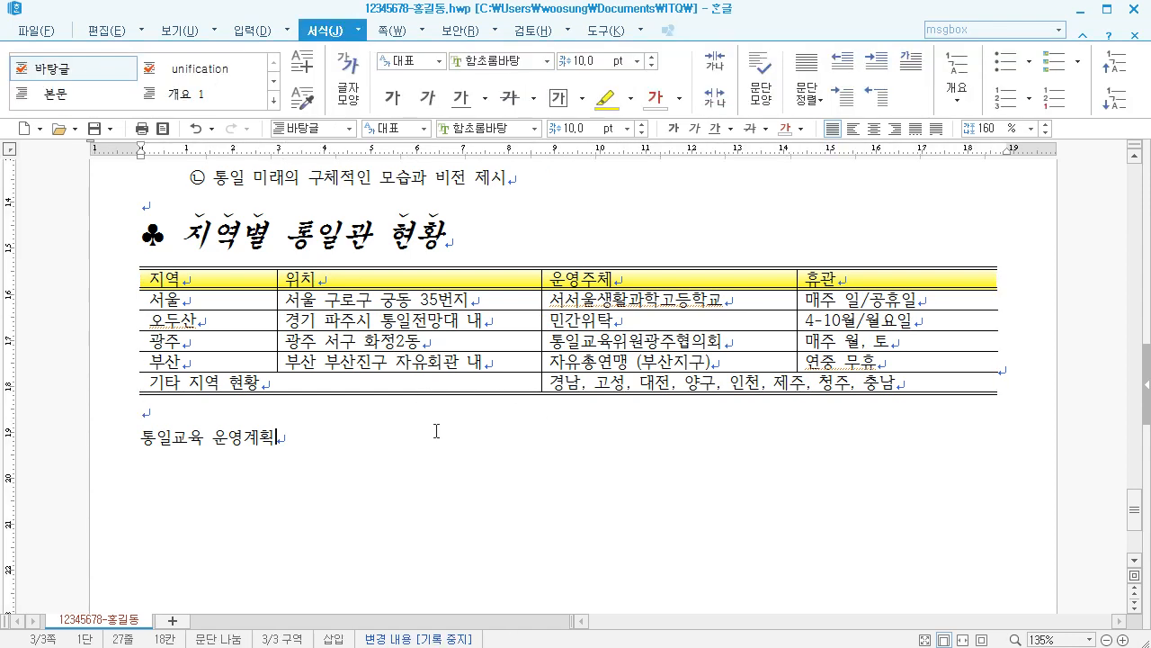
Set the font of all table cells to 굴림 and center their text
{"action": "left_click", "coordinate": [247, 315]}
{"action": "key", "text": "F5"}
{"action": "key", "text": "F5"}
{"action": "key", "text": "F5"}
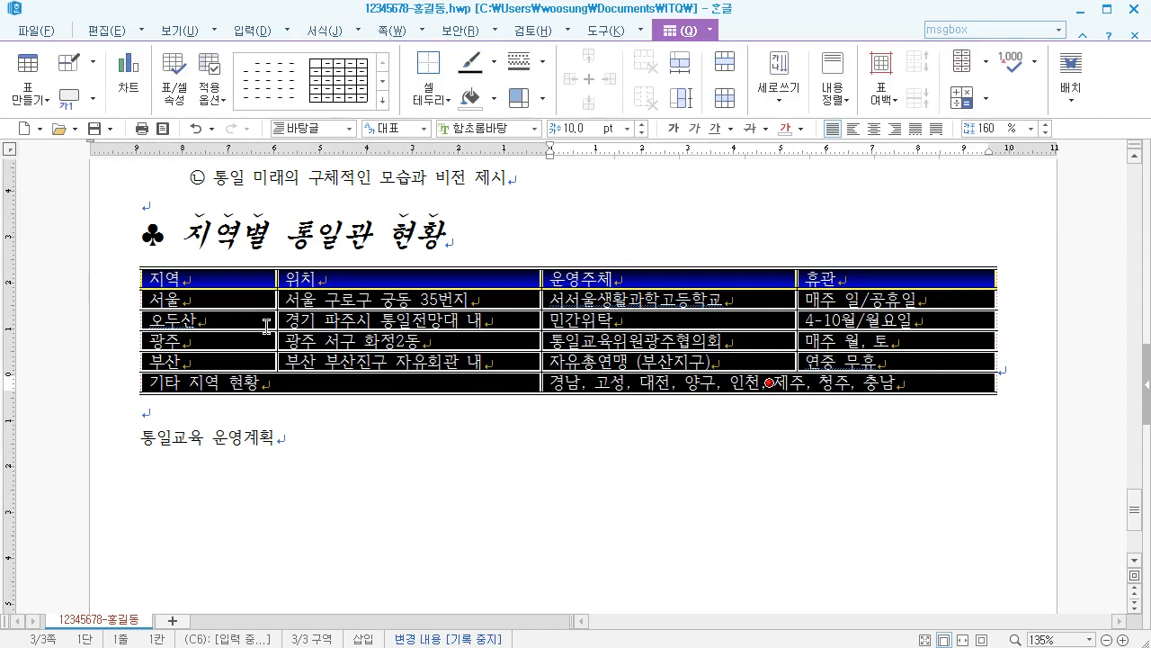
{"action": "left_click", "coordinate": [494, 129]}
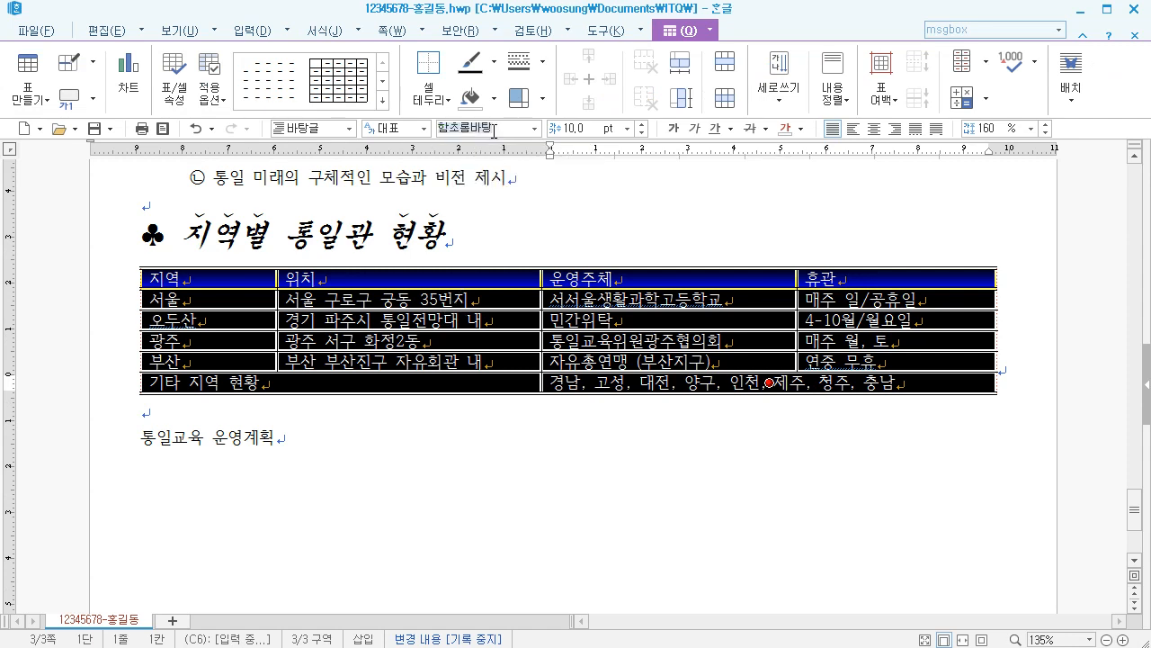
{"action": "type", "text": "굴림"}
{"action": "key", "text": "Return"}
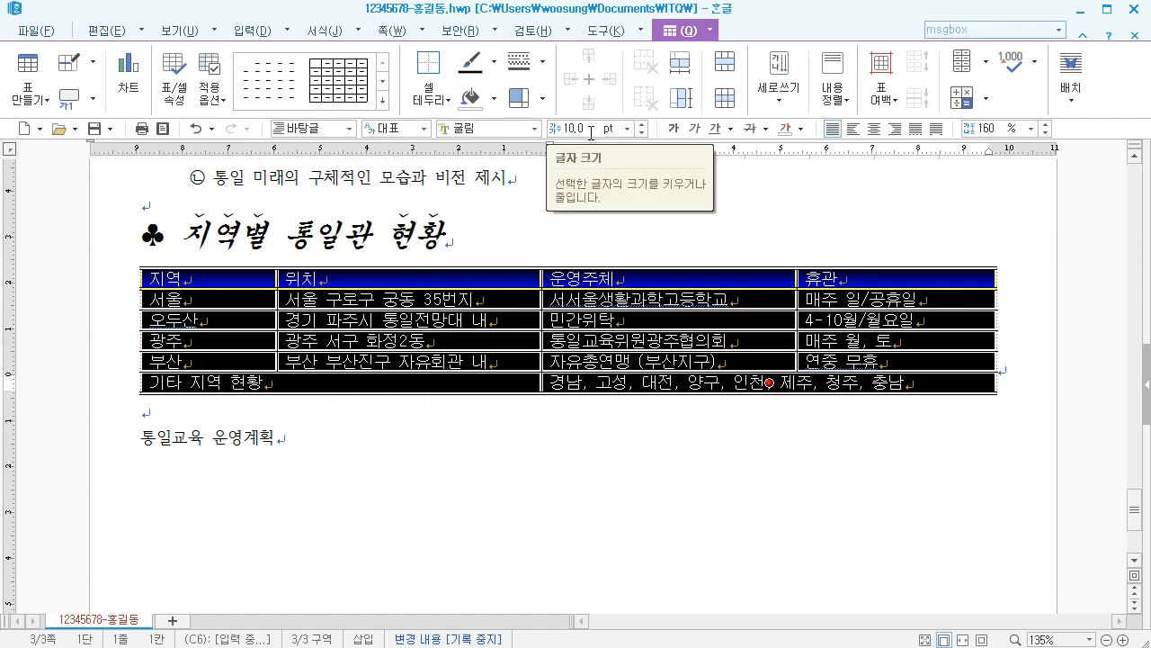
{"action": "left_click", "coordinate": [872, 129]}
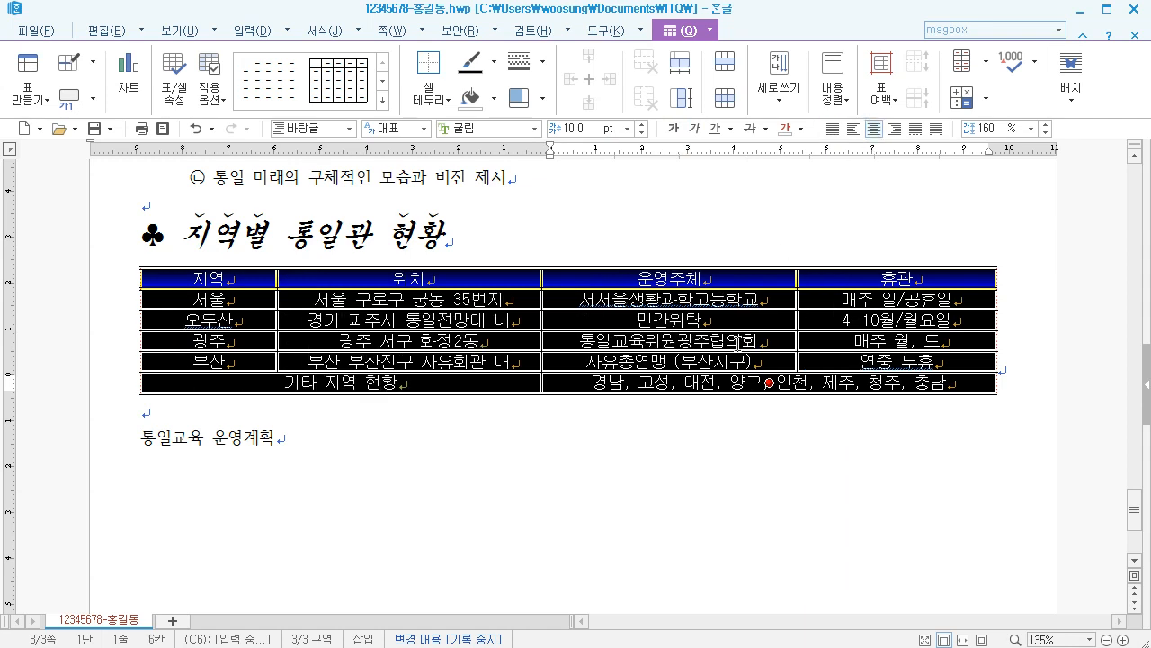
{"action": "left_click", "coordinate": [559, 454]}
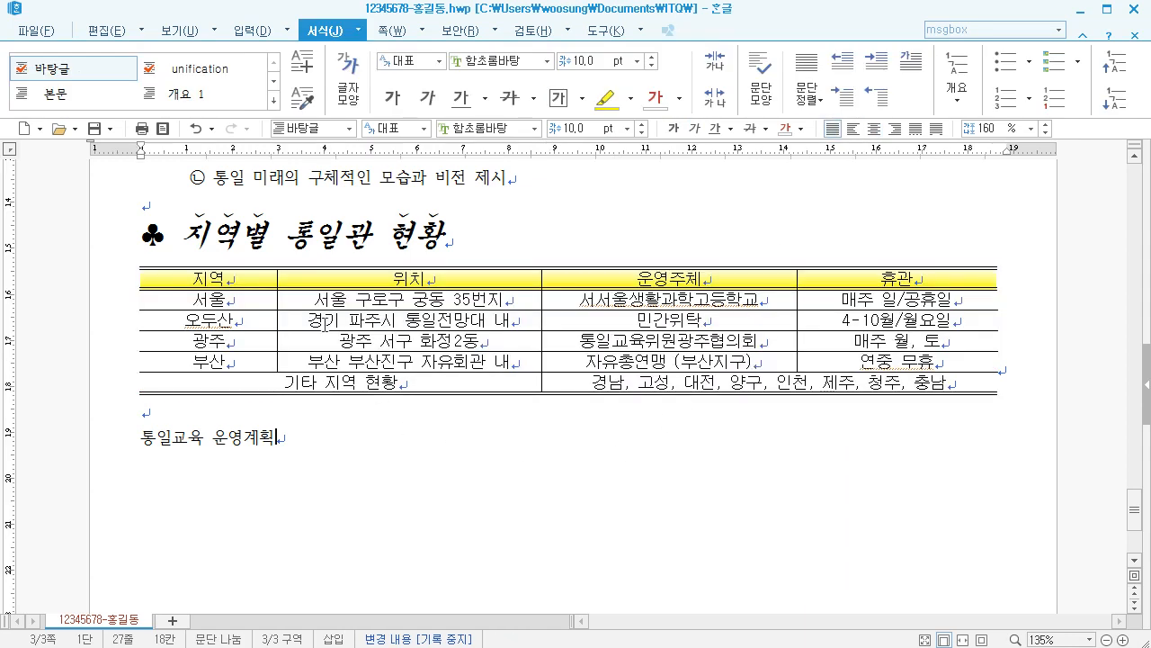
Increase the height of all table rows by two increments
{"action": "left_click", "coordinate": [249, 277]}
{"action": "key", "text": "F5"}
{"action": "key", "text": "F5"}
{"action": "key", "text": "F5"}
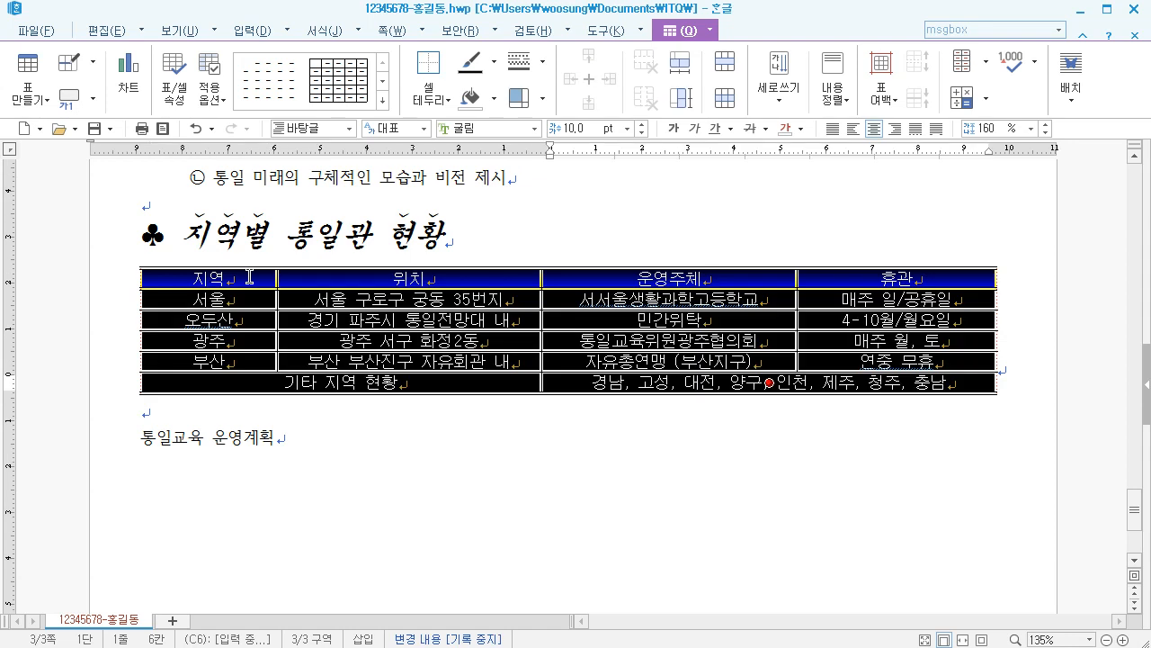
{"action": "key", "text": "ctrl+Down"}
{"action": "key", "text": "ctrl+Down"}
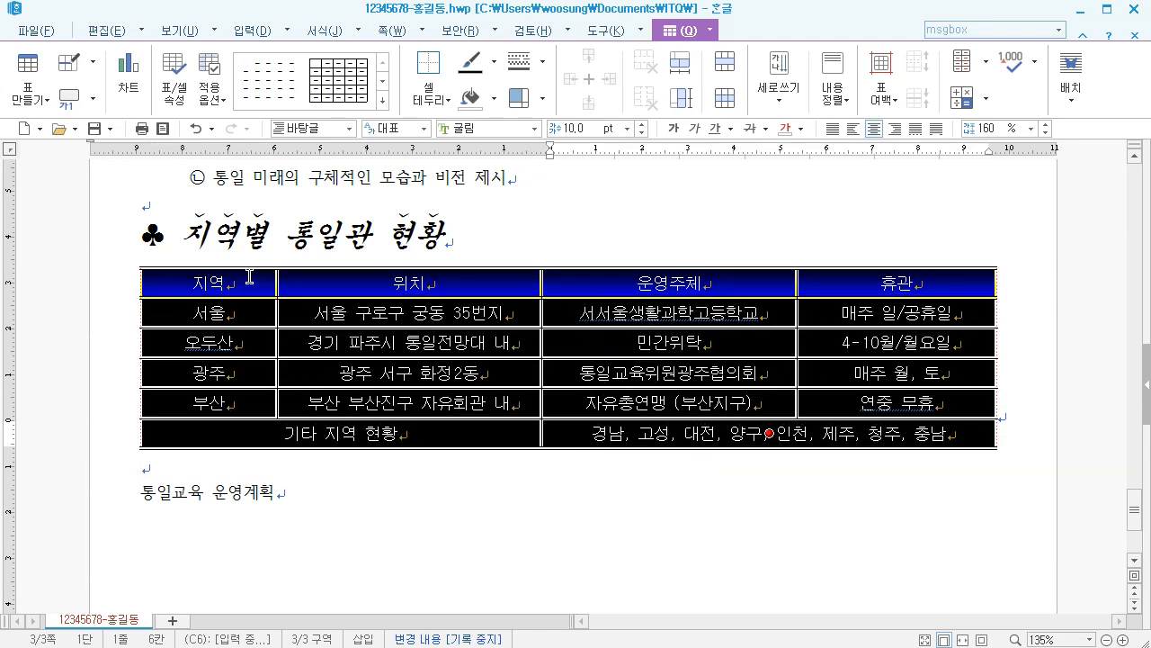
{"action": "key", "text": "ctrl+Down"}
{"action": "key", "text": "ctrl+Up"}
{"action": "key", "text": "ctrl+Down"}
{"action": "key", "text": "ctrl+Up"}
{"action": "left_click", "coordinate": [305, 506]}
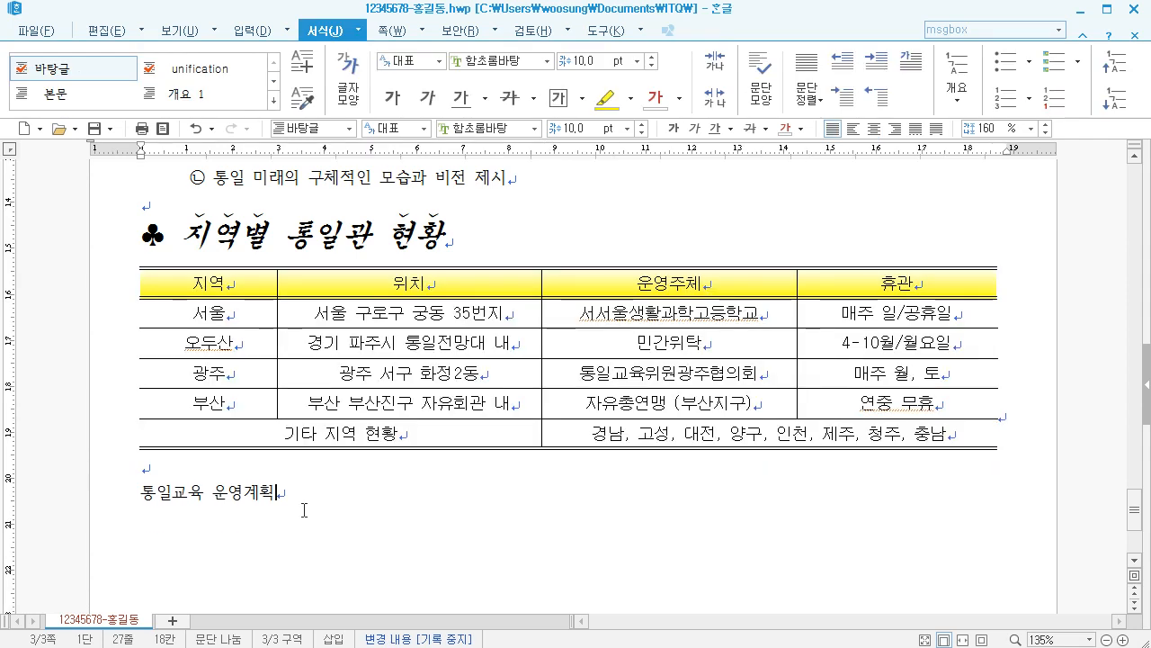
Set the closing 통일교육 운영계획 line to 24 pt in the 돋움 font
{"action": "scroll", "coordinate": [307, 473], "scroll_direction": "down", "scroll_amount": 1}
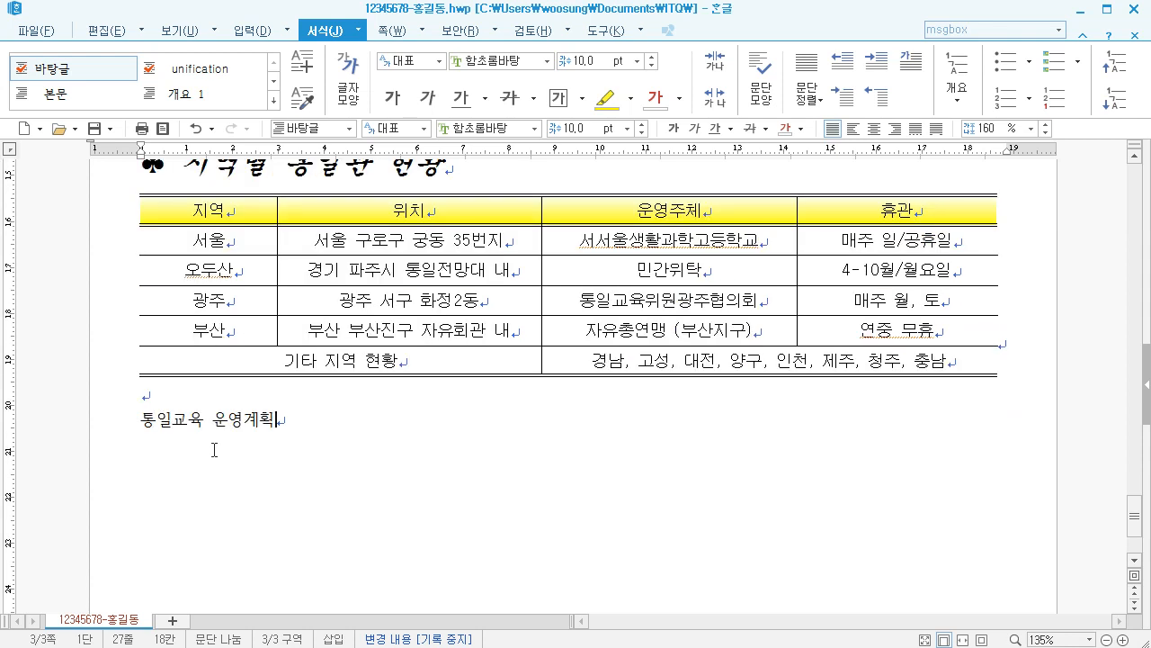
{"action": "left_click_drag", "start_coordinate": [137, 420], "coordinate": [314, 416]}
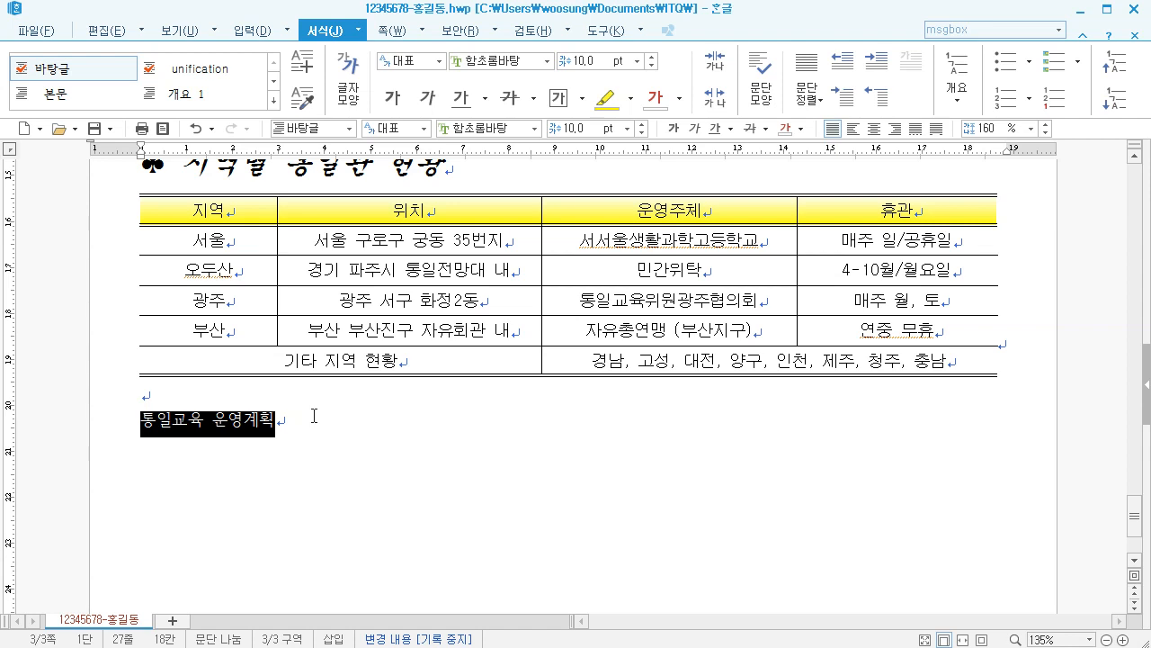
{"action": "left_click", "coordinate": [350, 93]}
{"action": "left_click", "coordinate": [369, 171]}
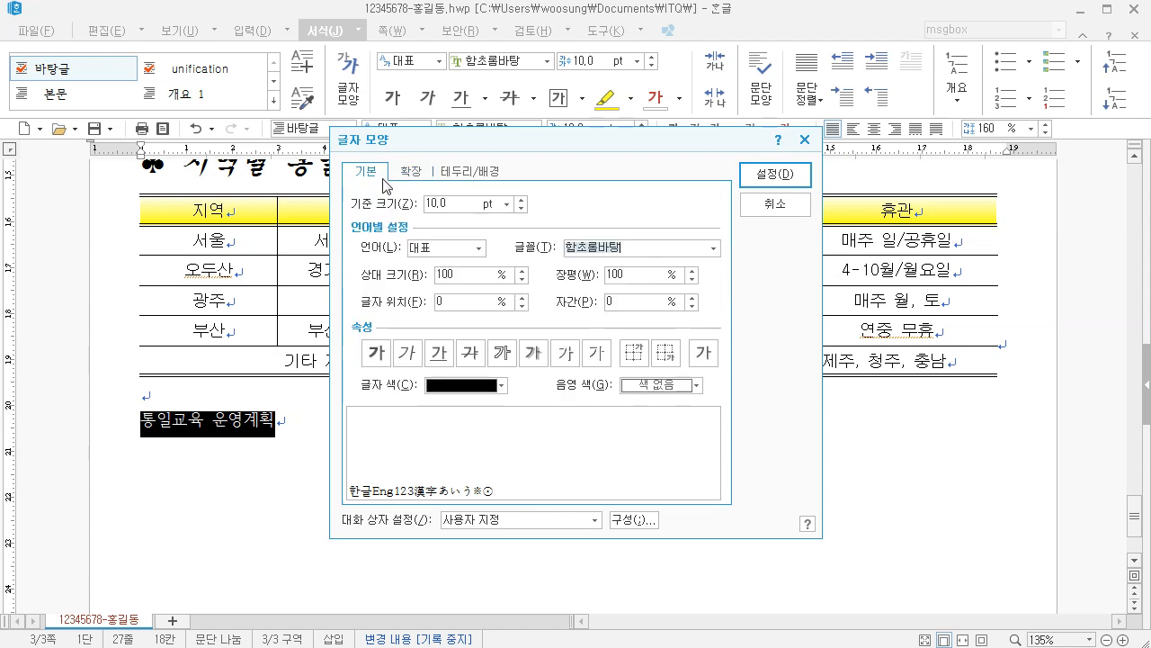
{"action": "left_click", "coordinate": [383, 203]}
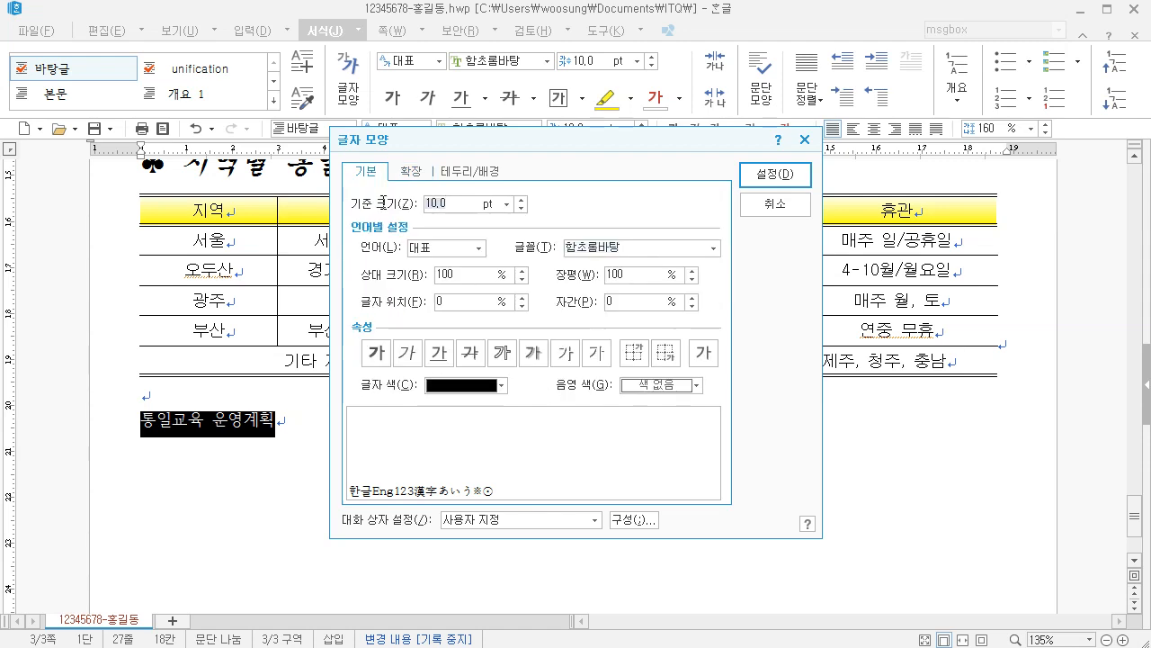
{"action": "type", "text": "24"}
{"action": "key", "text": "Tab"}
{"action": "key", "text": "Tab"}
{"action": "type", "text": "돋움"}
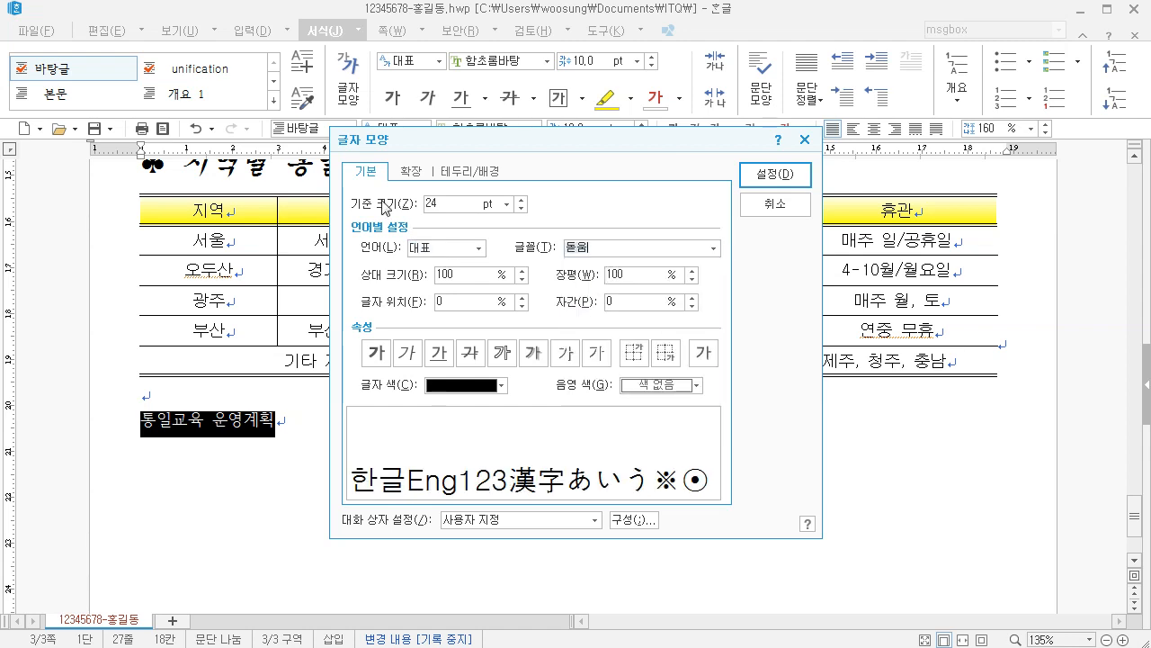
Make the 통일교육 운영계획 line bold with a 105% character width (장평), and align it to the right
{"action": "left_click", "coordinate": [378, 360]}
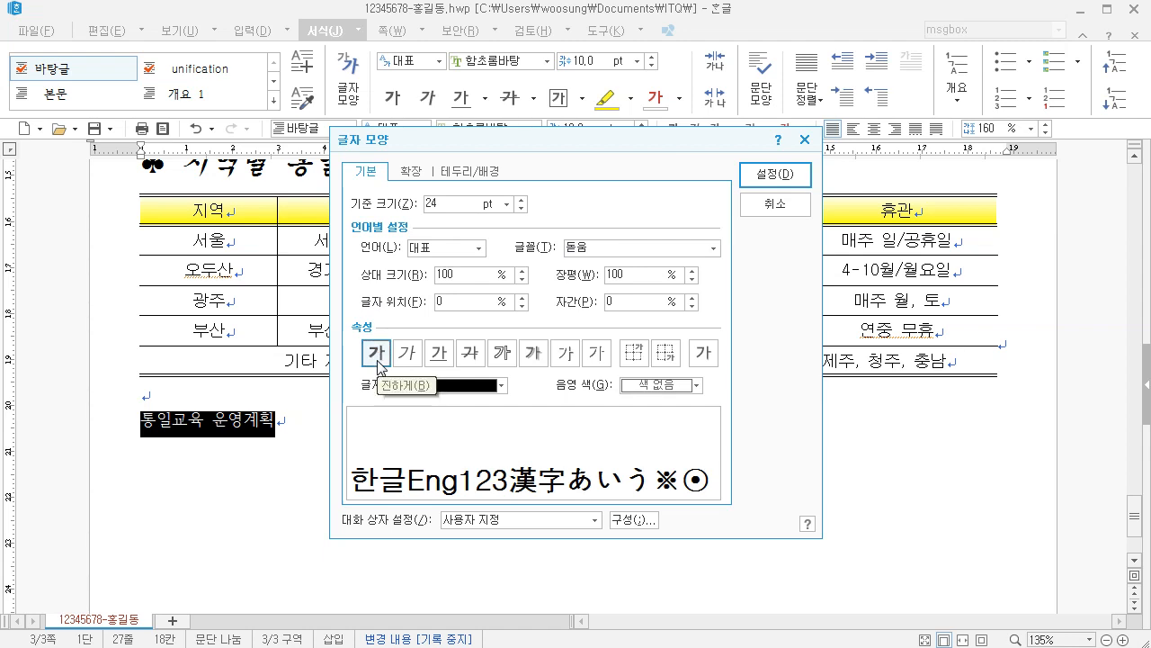
{"action": "left_click_drag", "start_coordinate": [648, 278], "coordinate": [584, 278]}
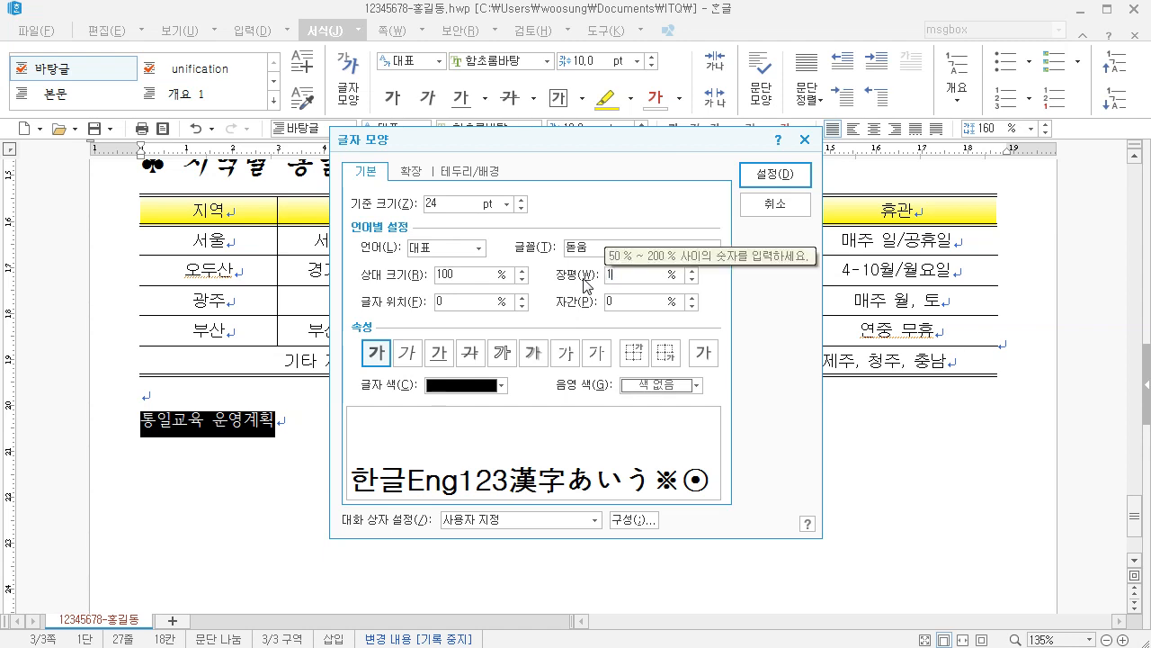
{"action": "type", "text": "105"}
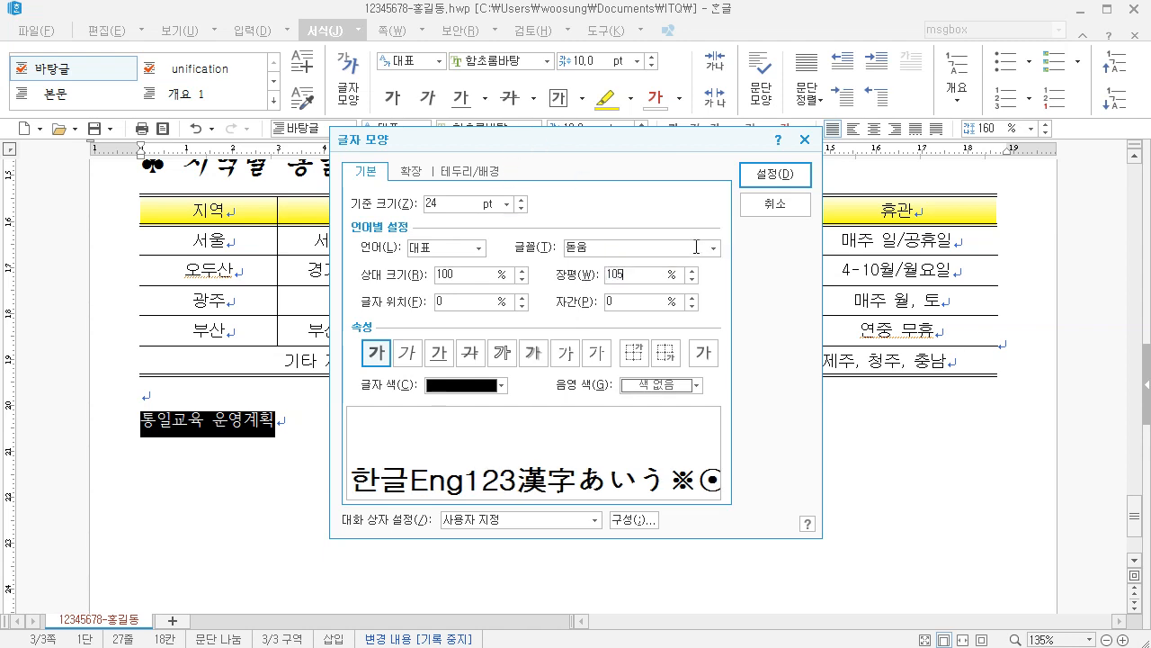
{"action": "left_click", "coordinate": [775, 175]}
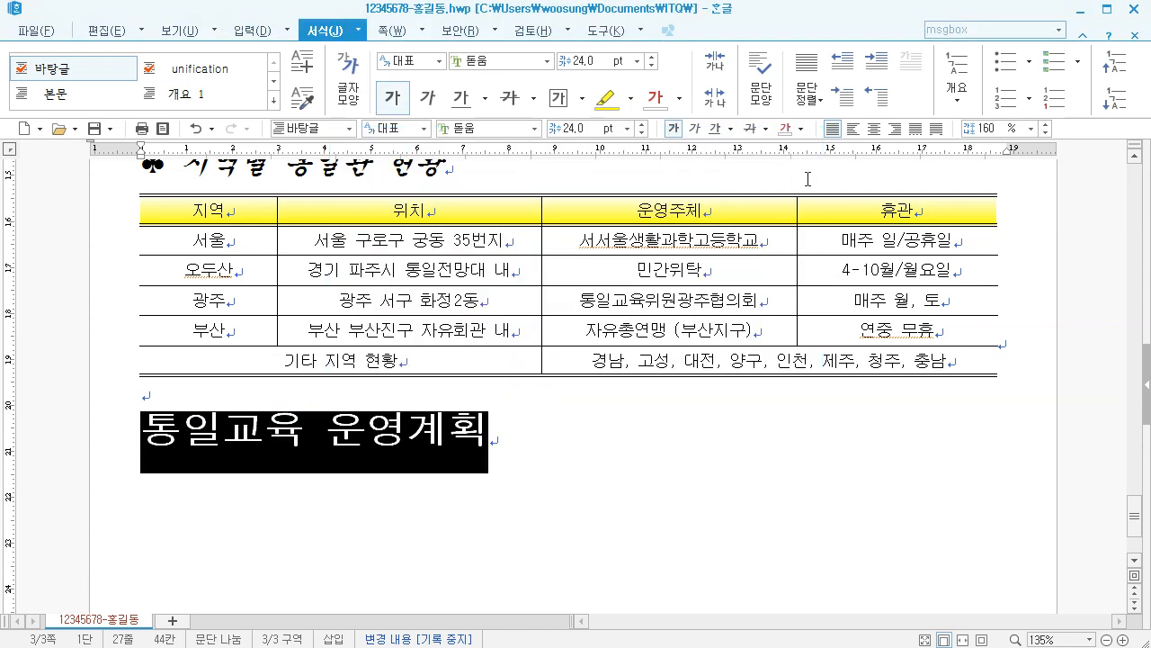
{"action": "left_click", "coordinate": [895, 128]}
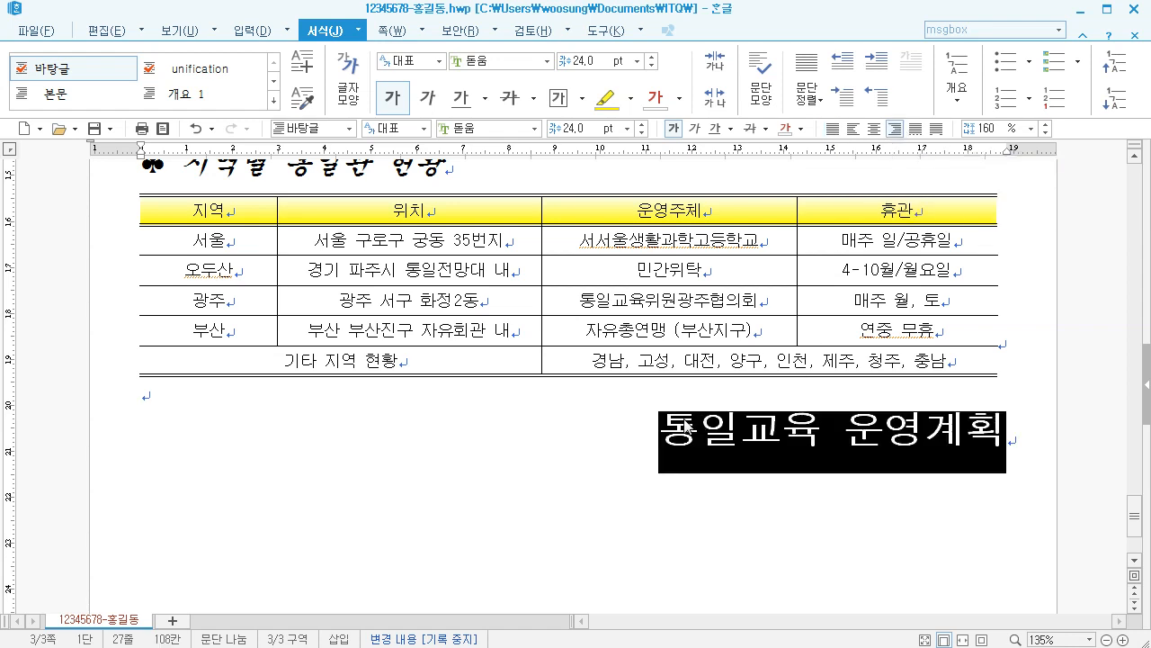
{"action": "left_click", "coordinate": [640, 426]}
Set up page numbering at the bottom right of the page in the ①,②,③ number style
{"action": "scroll", "coordinate": [521, 410], "scroll_direction": "down", "scroll_amount": 3}
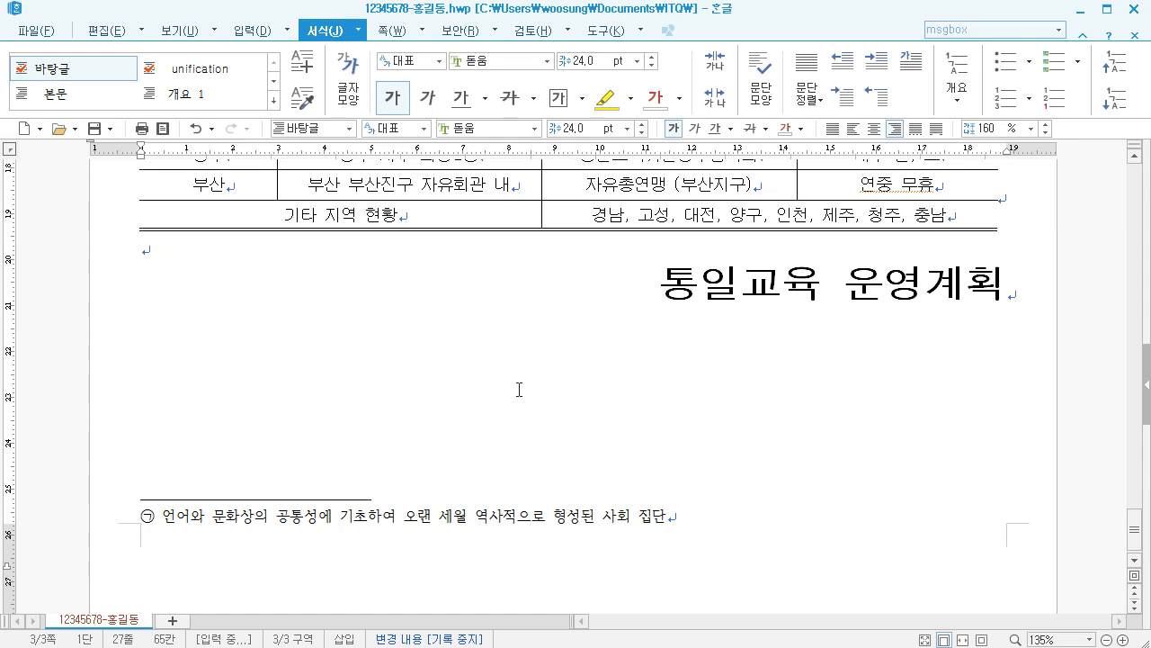
{"action": "scroll", "coordinate": [673, 388], "scroll_direction": "down", "scroll_amount": 1}
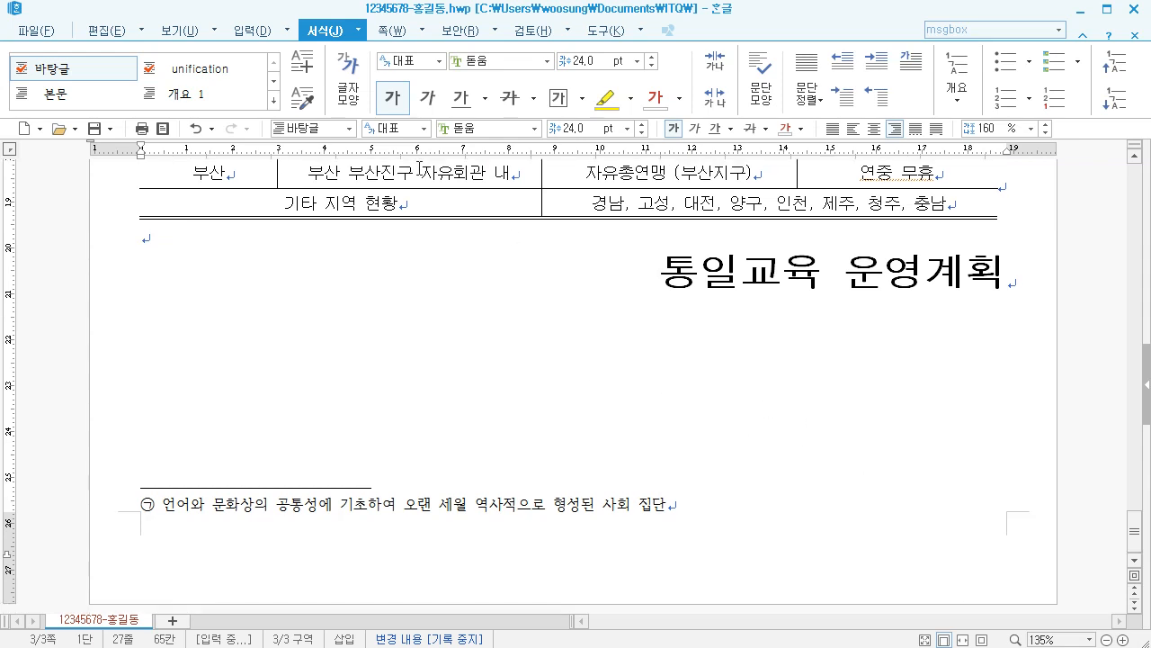
{"action": "left_click", "coordinate": [393, 31]}
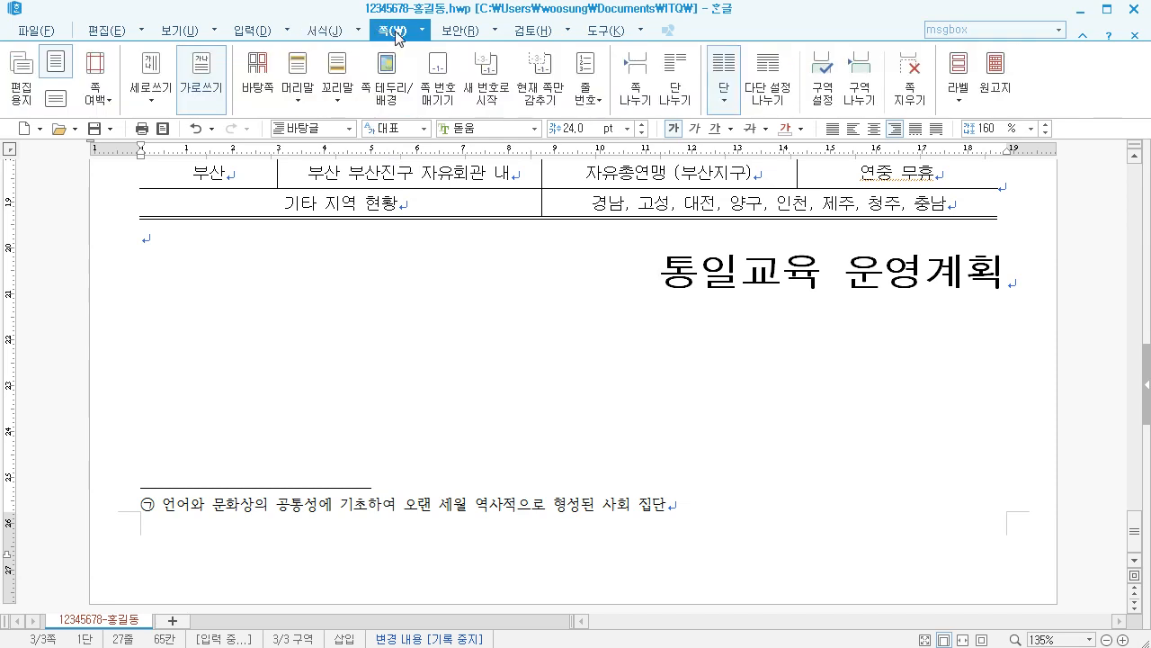
{"action": "left_click", "coordinate": [440, 81]}
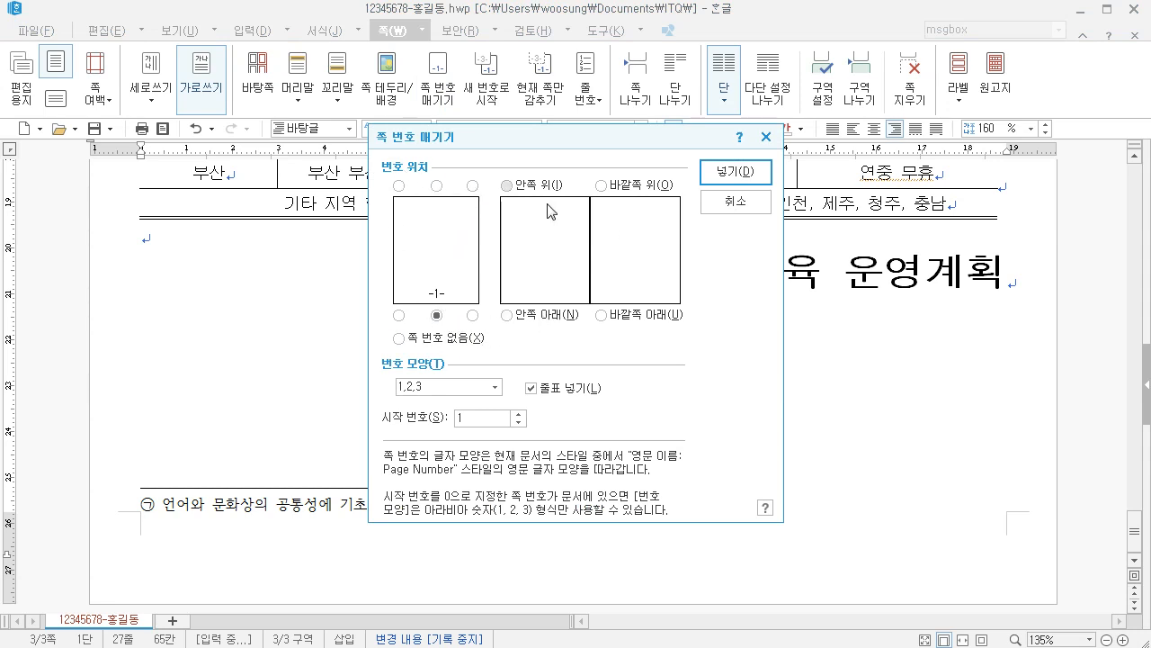
{"action": "left_click", "coordinate": [472, 315]}
{"action": "left_click", "coordinate": [495, 386]}
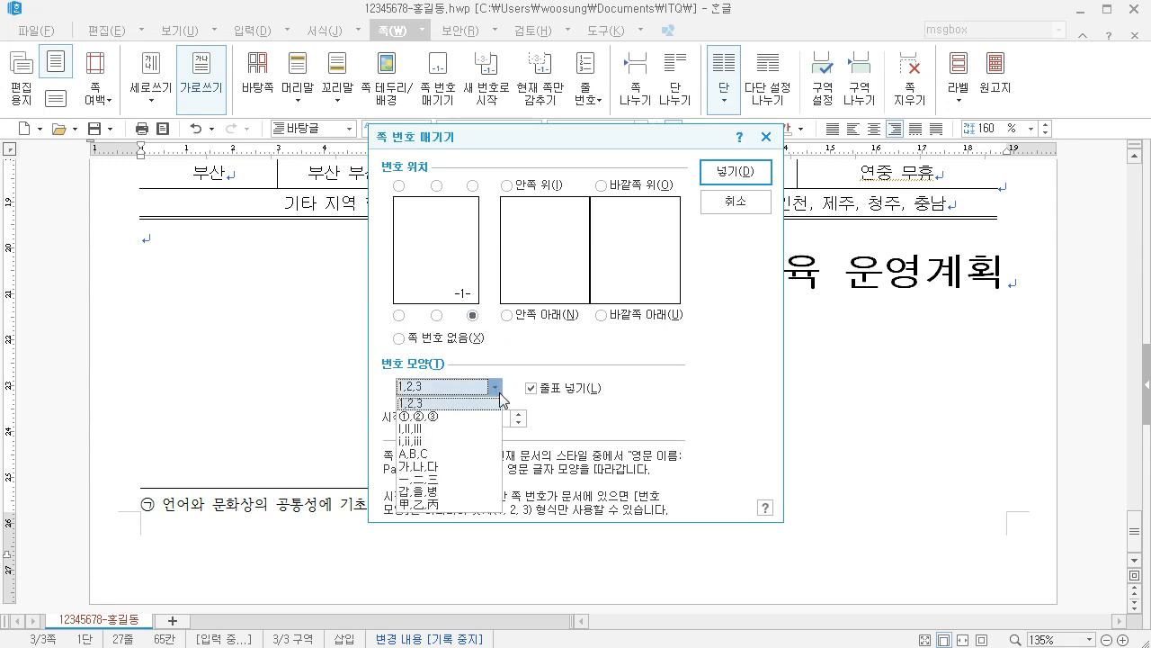
{"action": "left_click", "coordinate": [463, 416]}
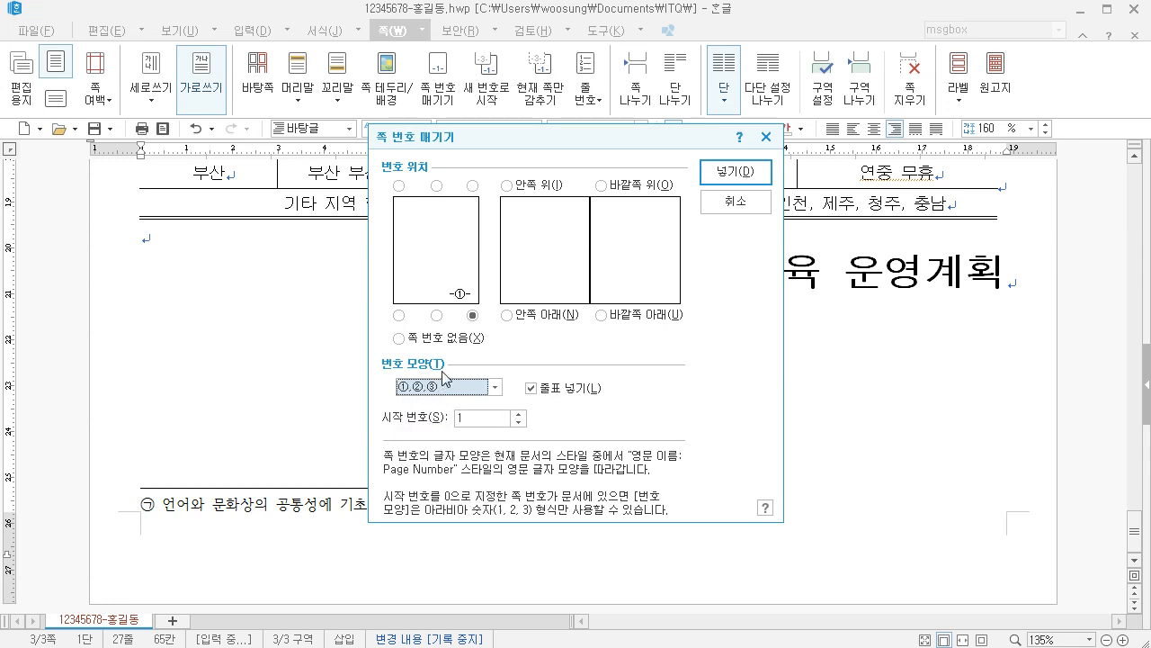
Turn off the dashes (줄표 넣기) around the page number, set the start number to 6, and insert it
{"action": "left_click", "coordinate": [533, 388]}
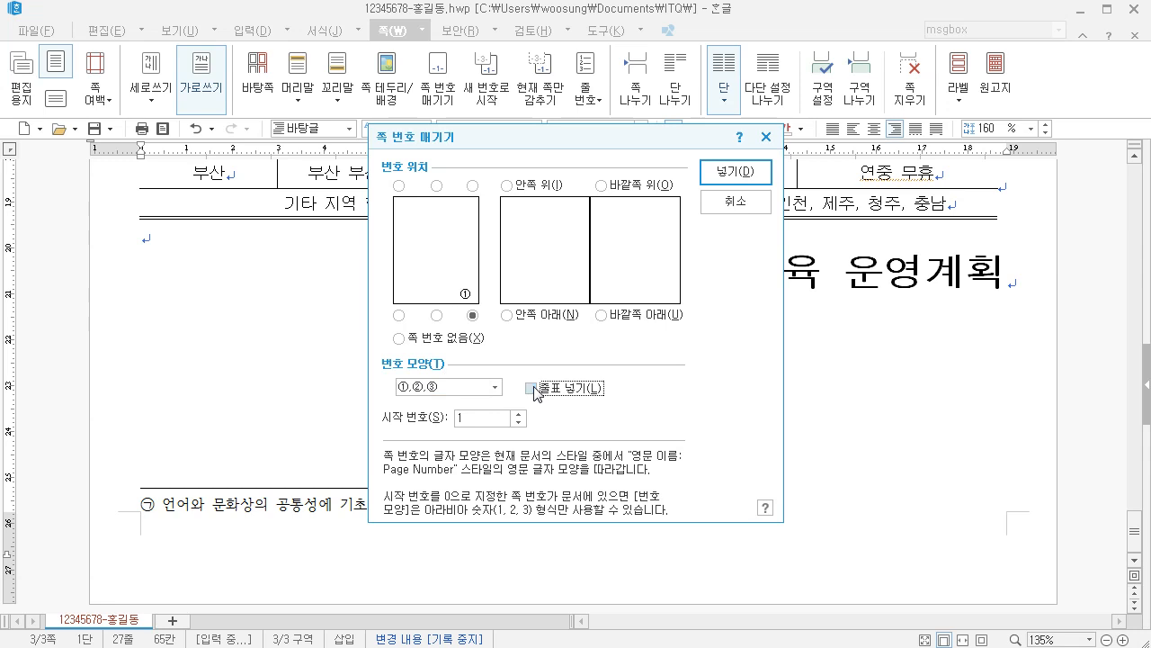
{"action": "left_click", "coordinate": [545, 392]}
{"action": "left_click", "coordinate": [545, 392]}
{"action": "left_click", "coordinate": [549, 390]}
{"action": "left_click", "coordinate": [550, 390]}
{"action": "left_click", "coordinate": [522, 415]}
{"action": "left_click", "coordinate": [522, 414]}
{"action": "left_click", "coordinate": [518, 413]}
{"action": "left_click", "coordinate": [741, 172]}
{"action": "scroll", "coordinate": [806, 343], "scroll_direction": "down", "scroll_amount": 4}
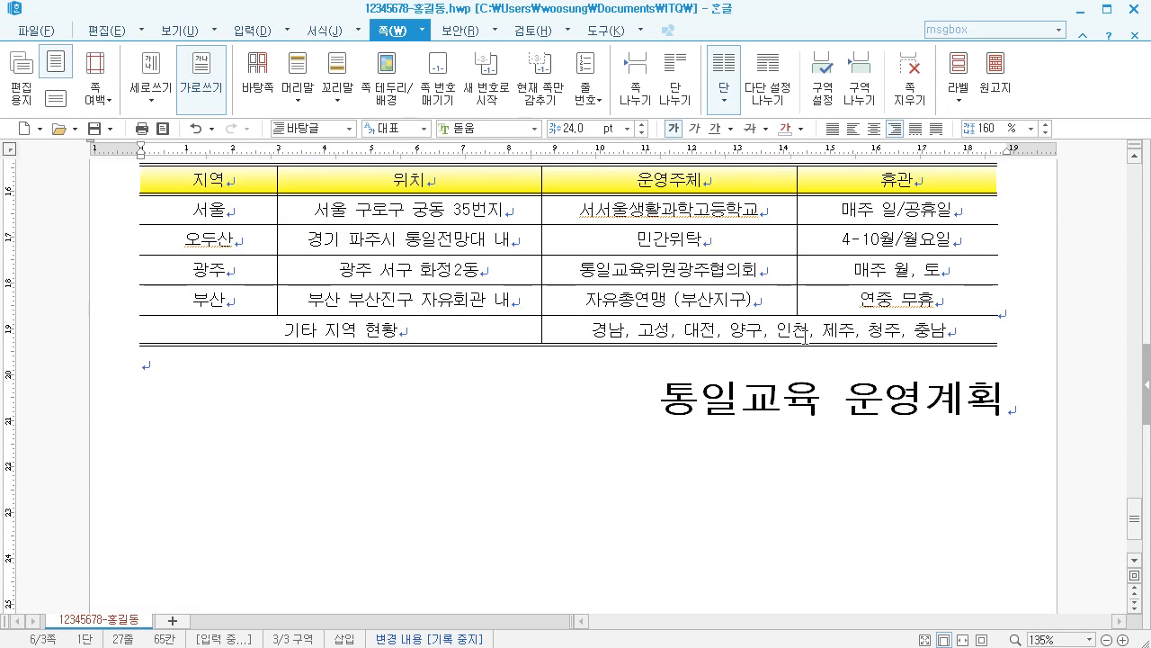